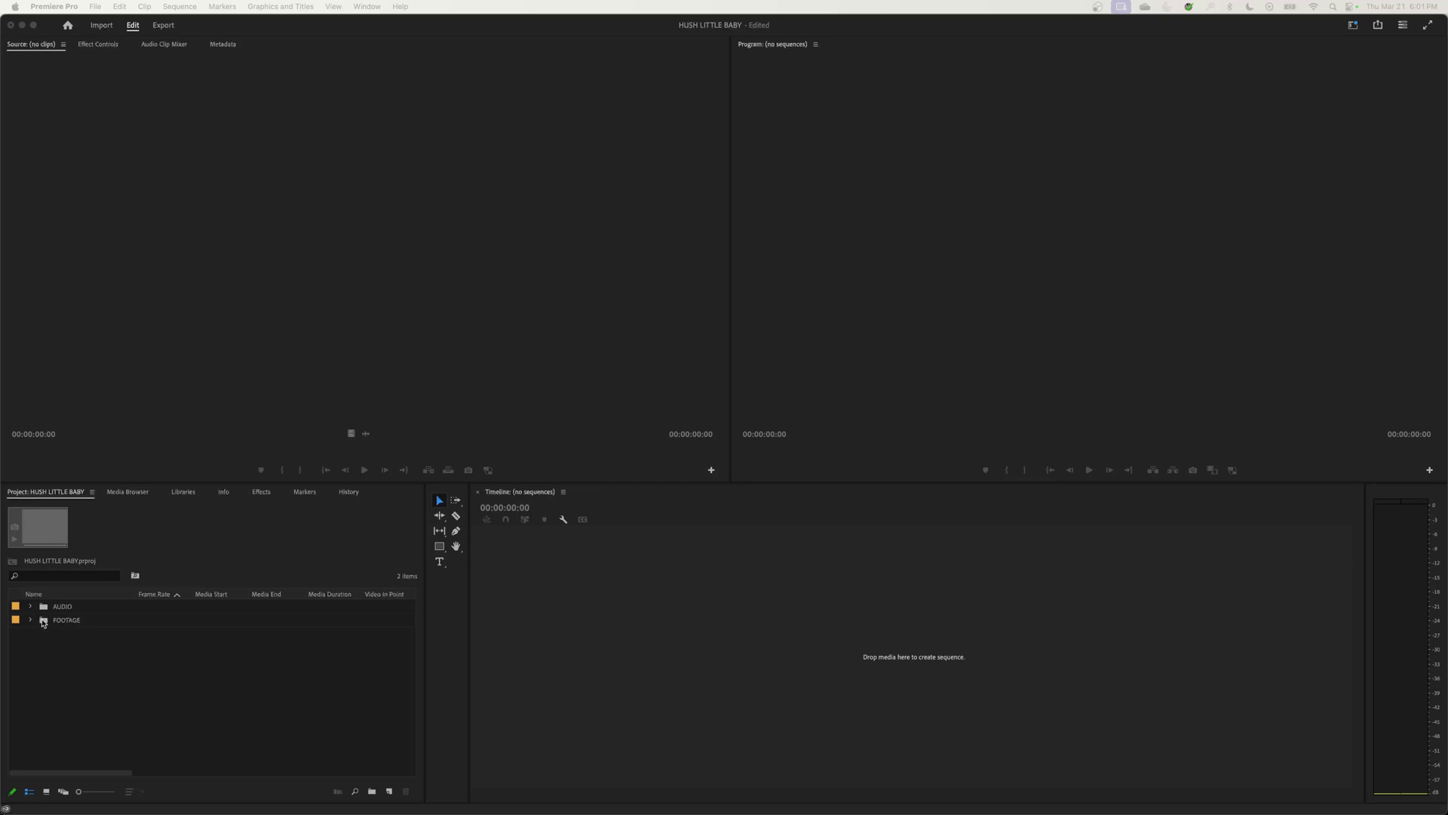
# Step: Open the FOOTAGE bin maximized, widen its Name column, and show the clips in icon view with enlarged thumbnails
pyautogui.click(43, 621)
pyautogui.doubleClick(43, 621)
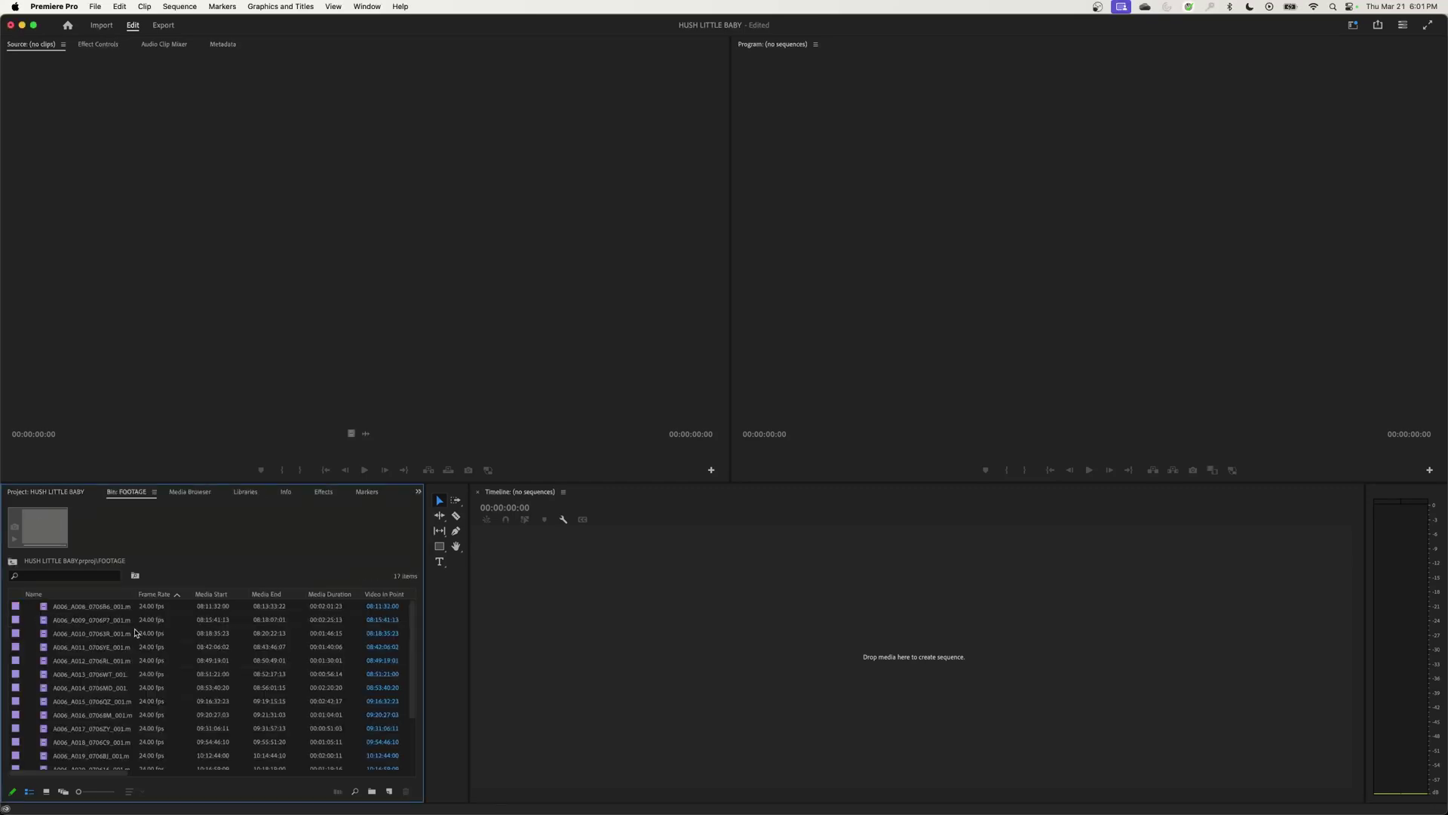
pyautogui.moveTo(137, 596); pyautogui.dragTo(170, 600)
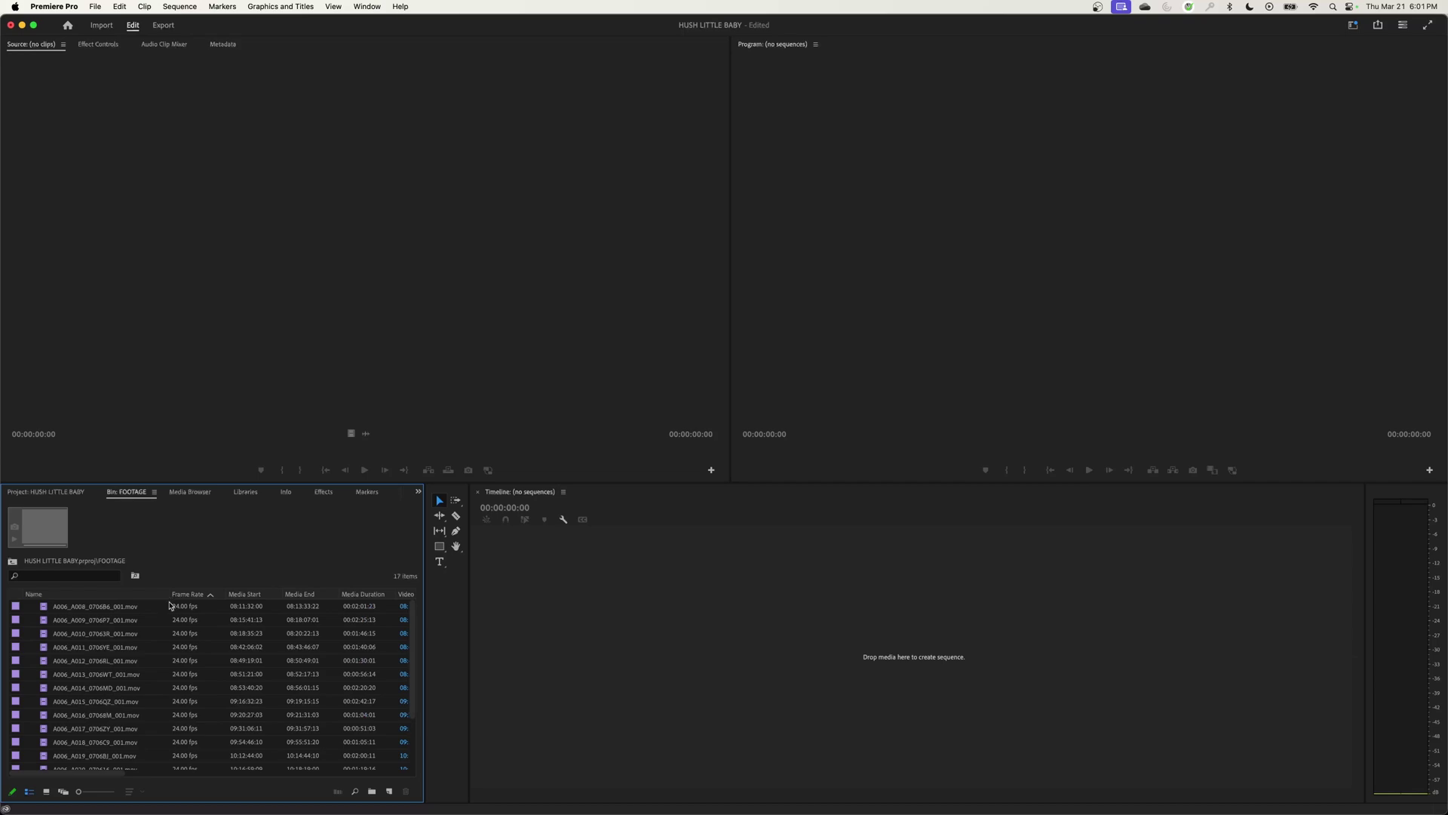
pyautogui.press('`')
pyautogui.click(46, 791)
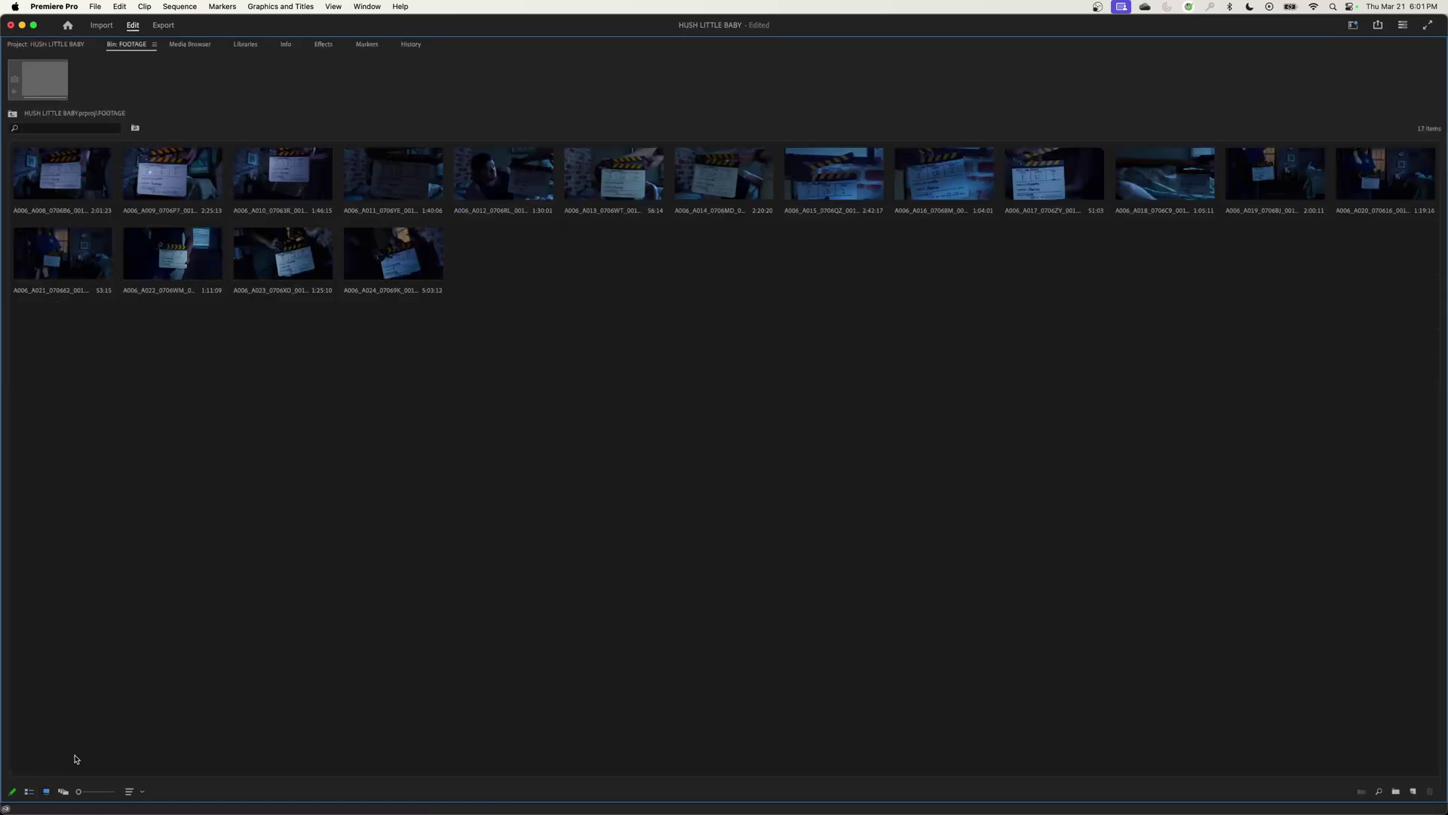
pyautogui.moveTo(79, 791); pyautogui.dragTo(101, 791)
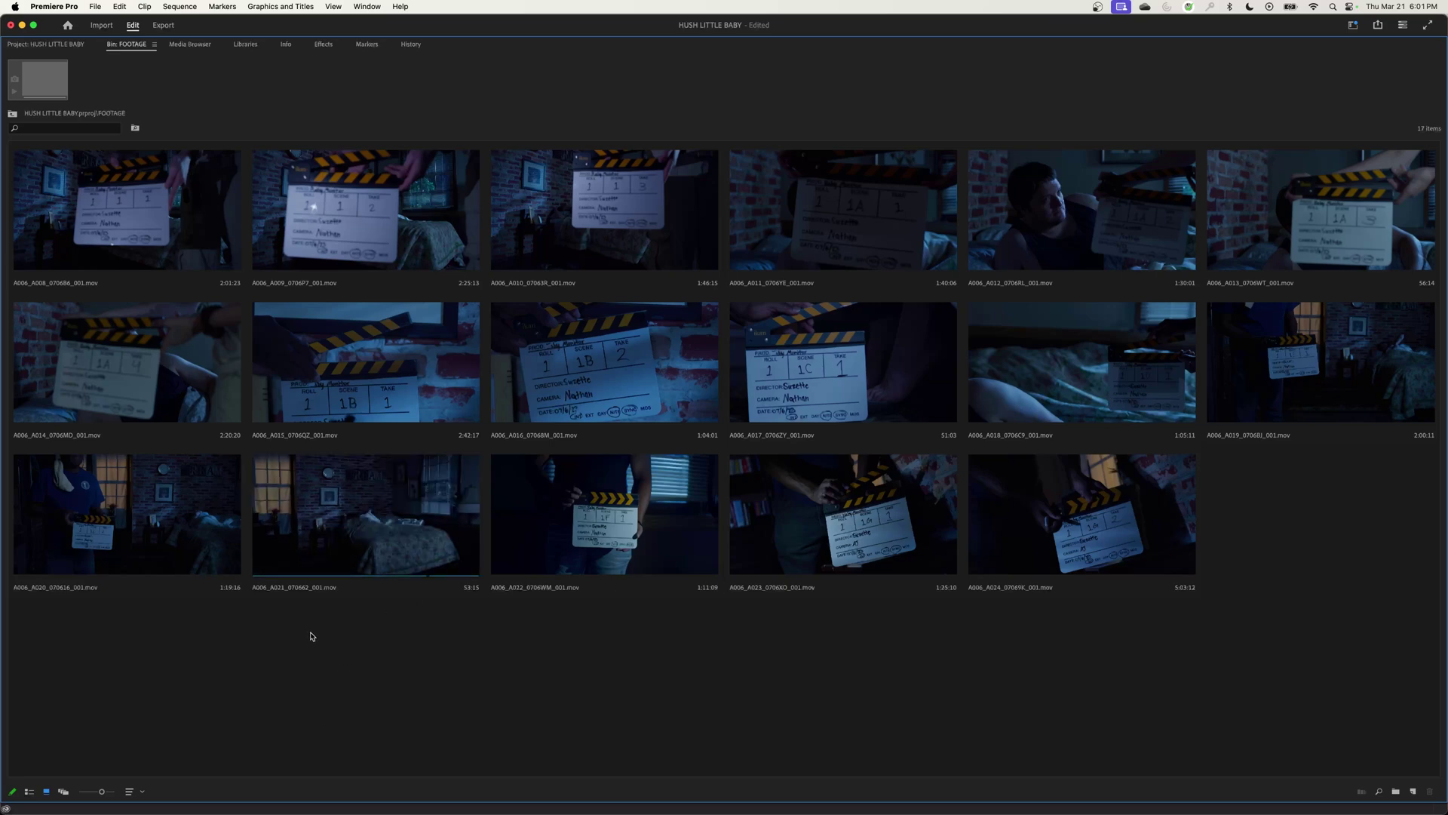
# Step: Restore the panel layout, open the AUDIO bin maximized, and widen its Name column to fit the full file names
pyautogui.press('`')
pyautogui.click(46, 492)
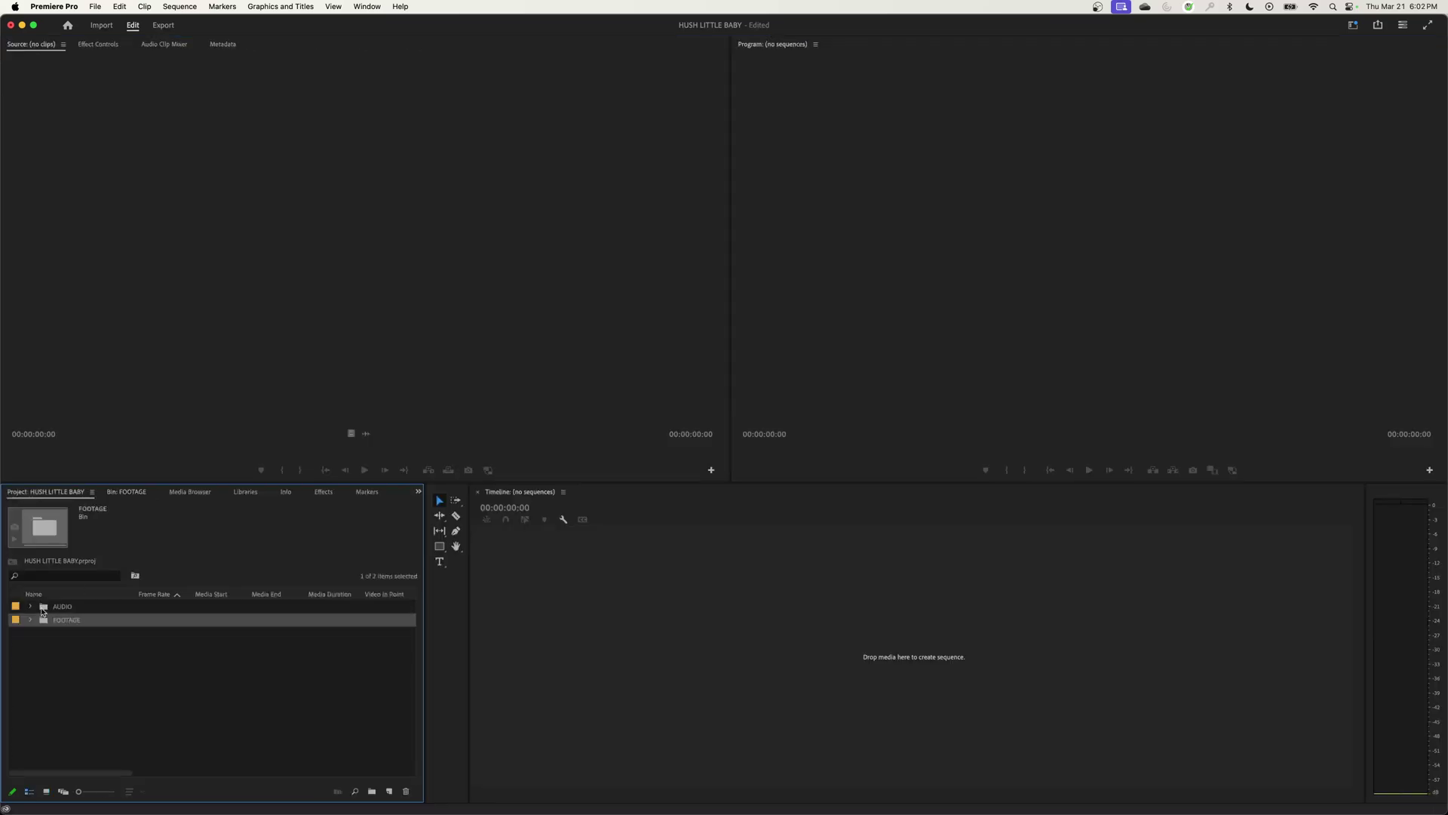
pyautogui.doubleClick(45, 608)
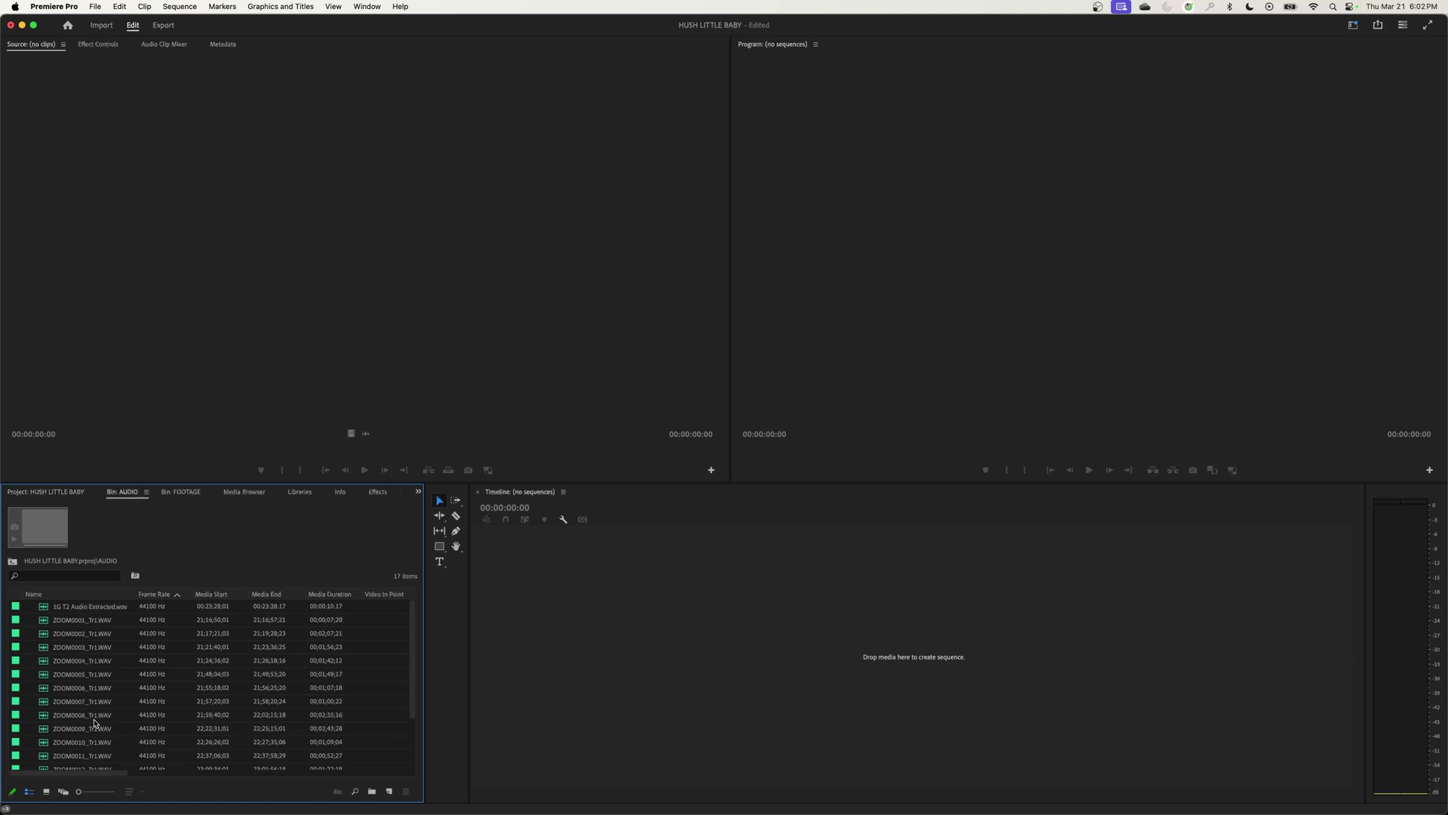
pyautogui.press('`')
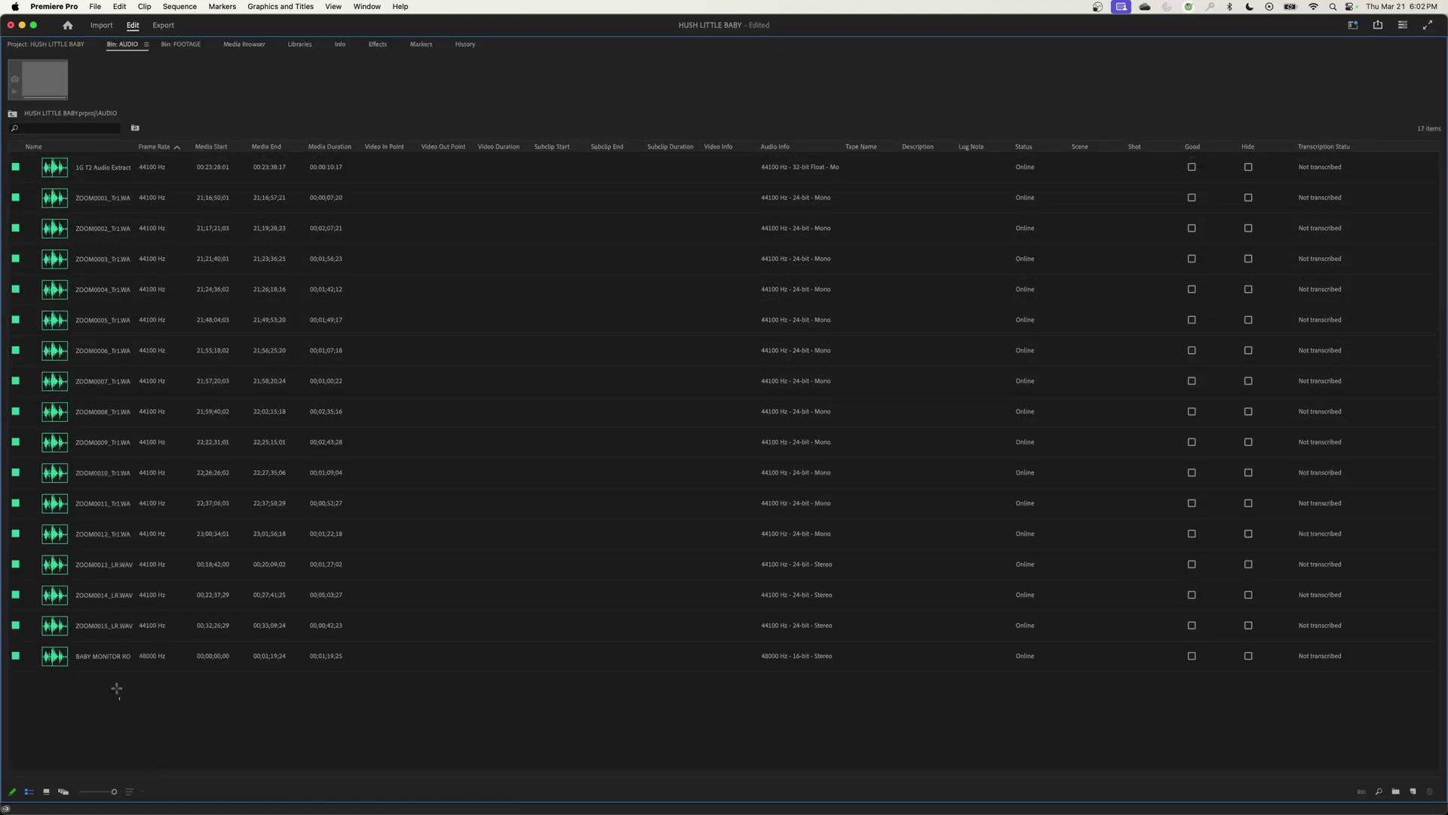
pyautogui.moveTo(116, 689); pyautogui.dragTo(184, 147)
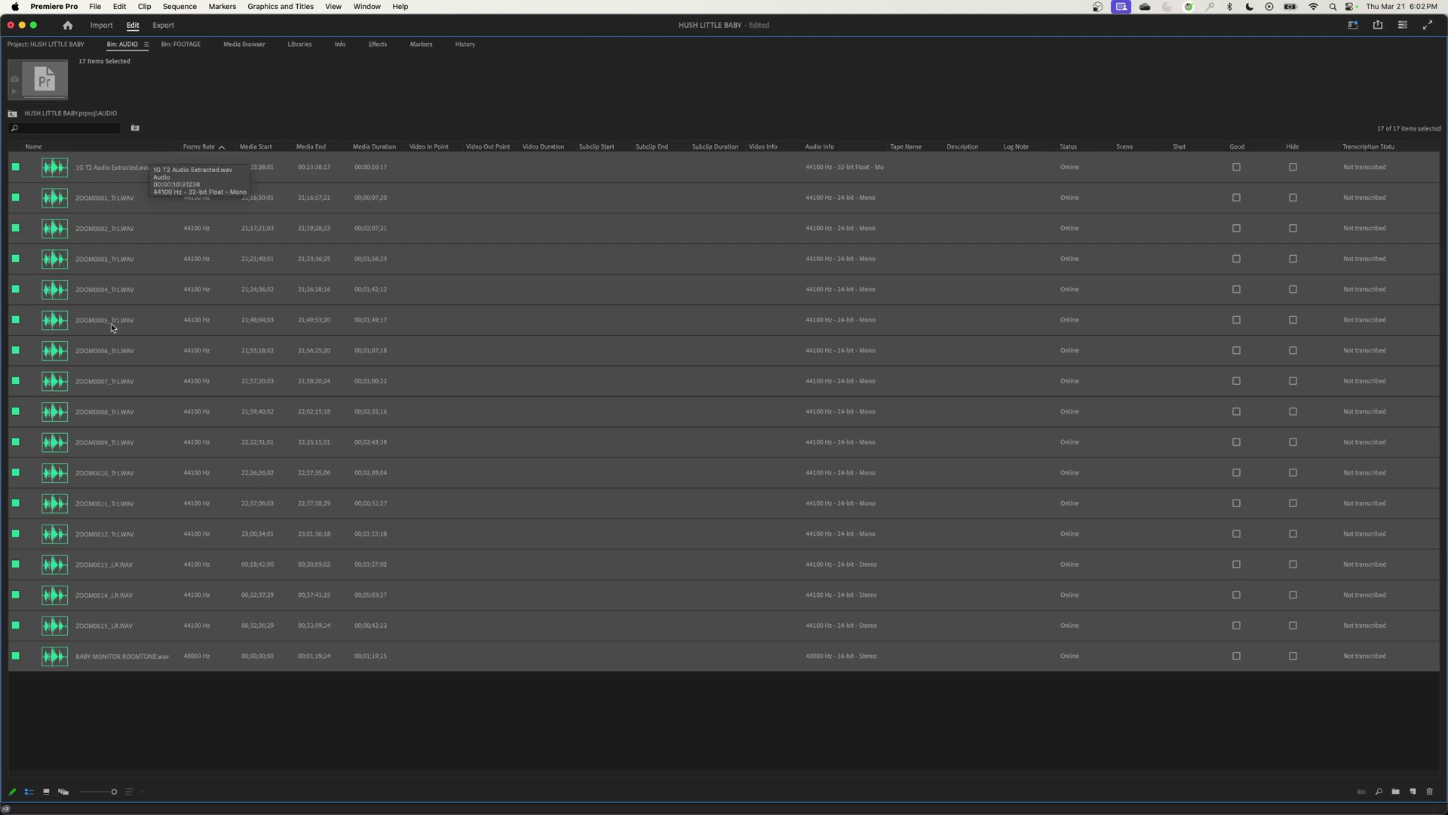
# Step: From the FOOTAGE bin, play the scene 1B take 2 clip and examine the frames where the clapperboard closes
pyautogui.click(63, 44)
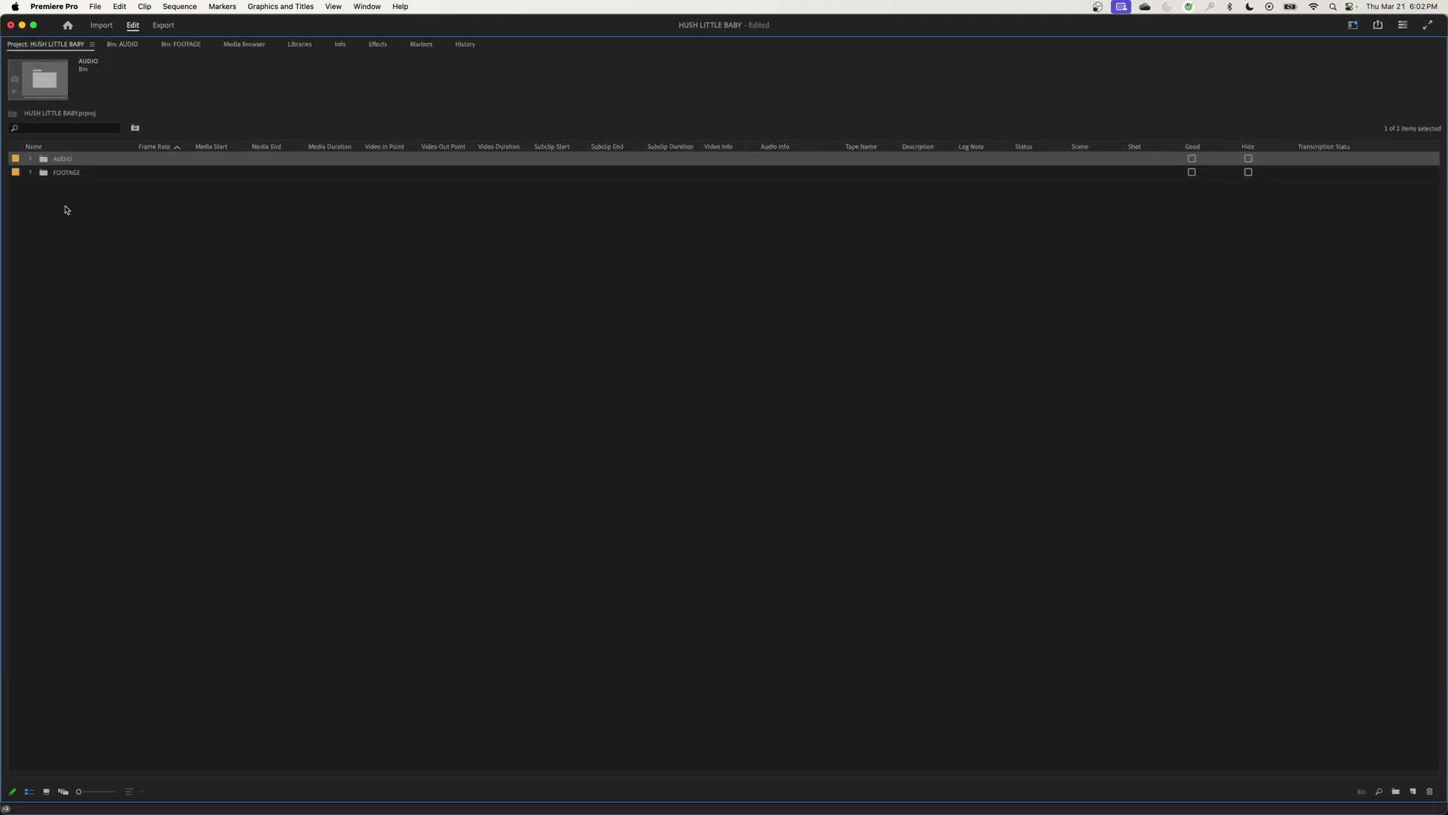
pyautogui.doubleClick(54, 172)
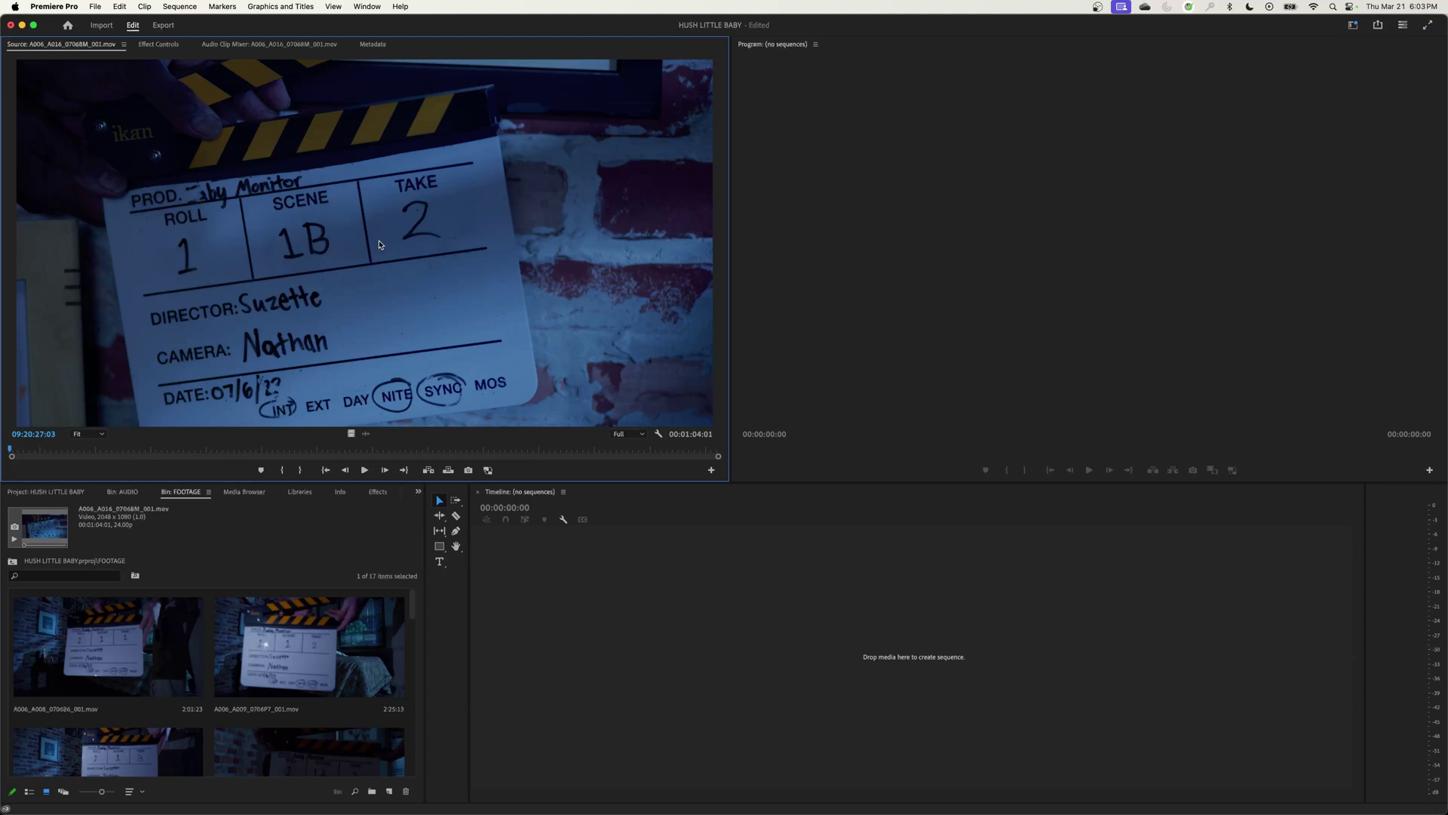
pyautogui.press('space')
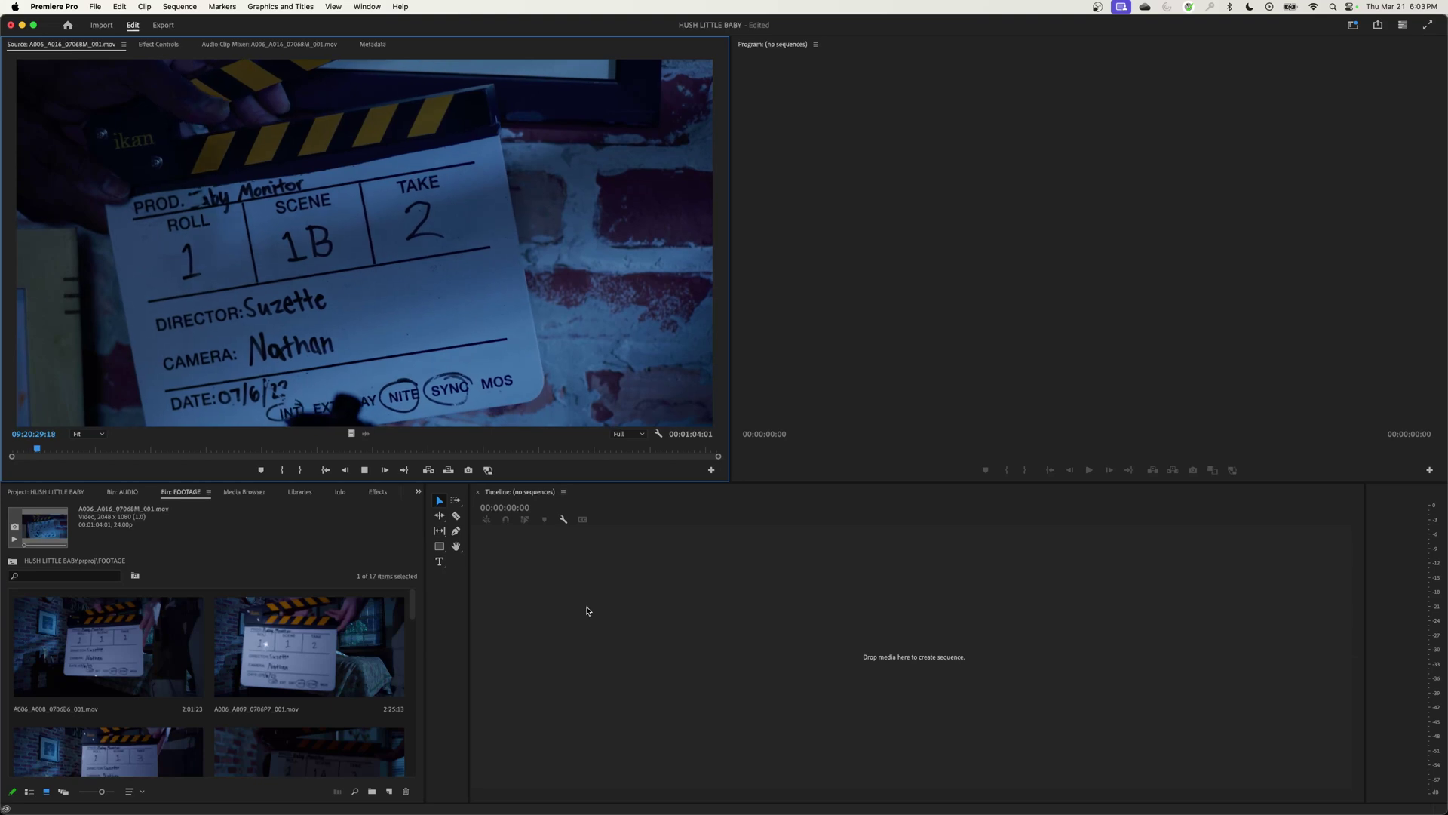
pyautogui.press('space')
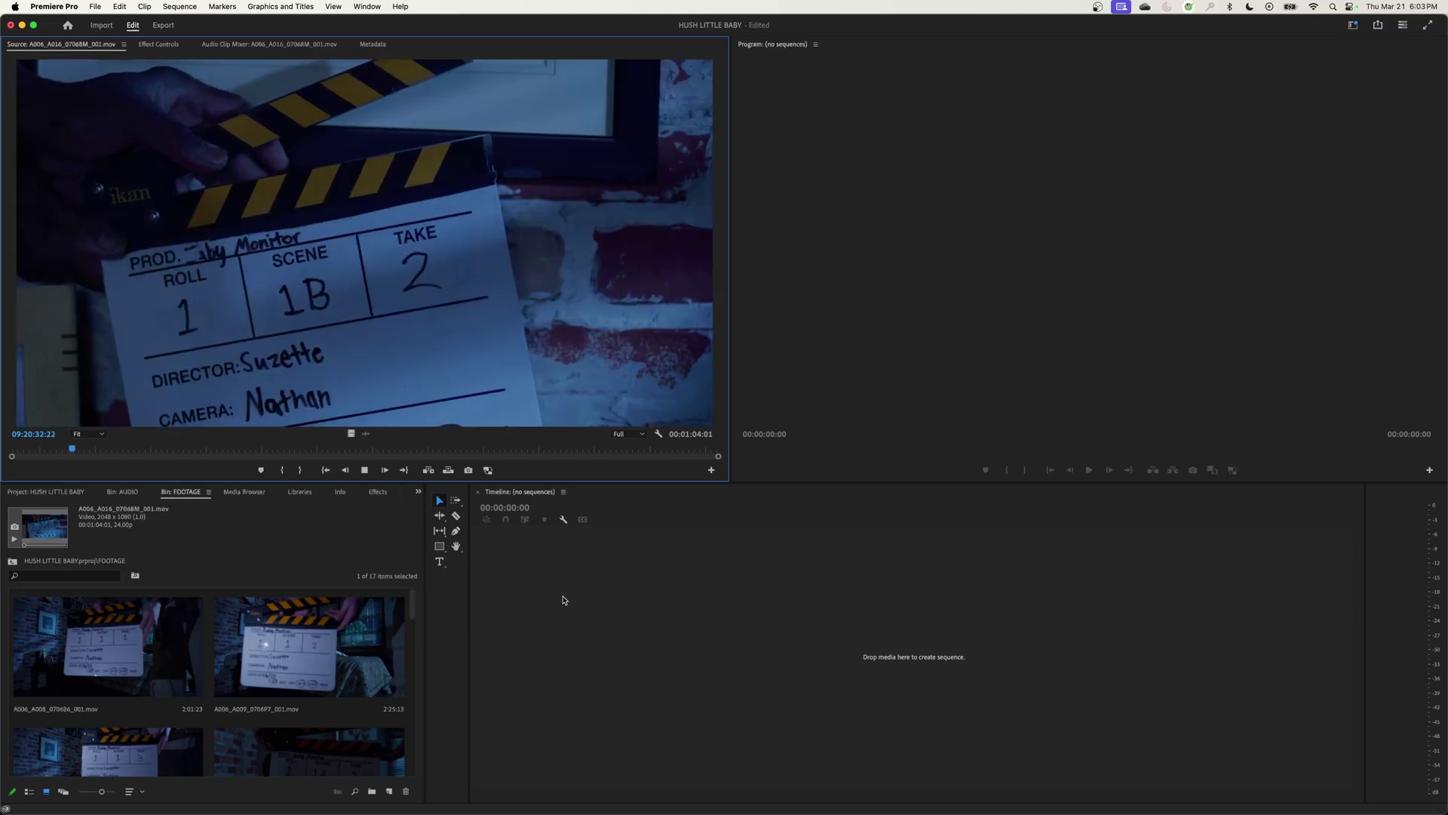
pyautogui.press('space')
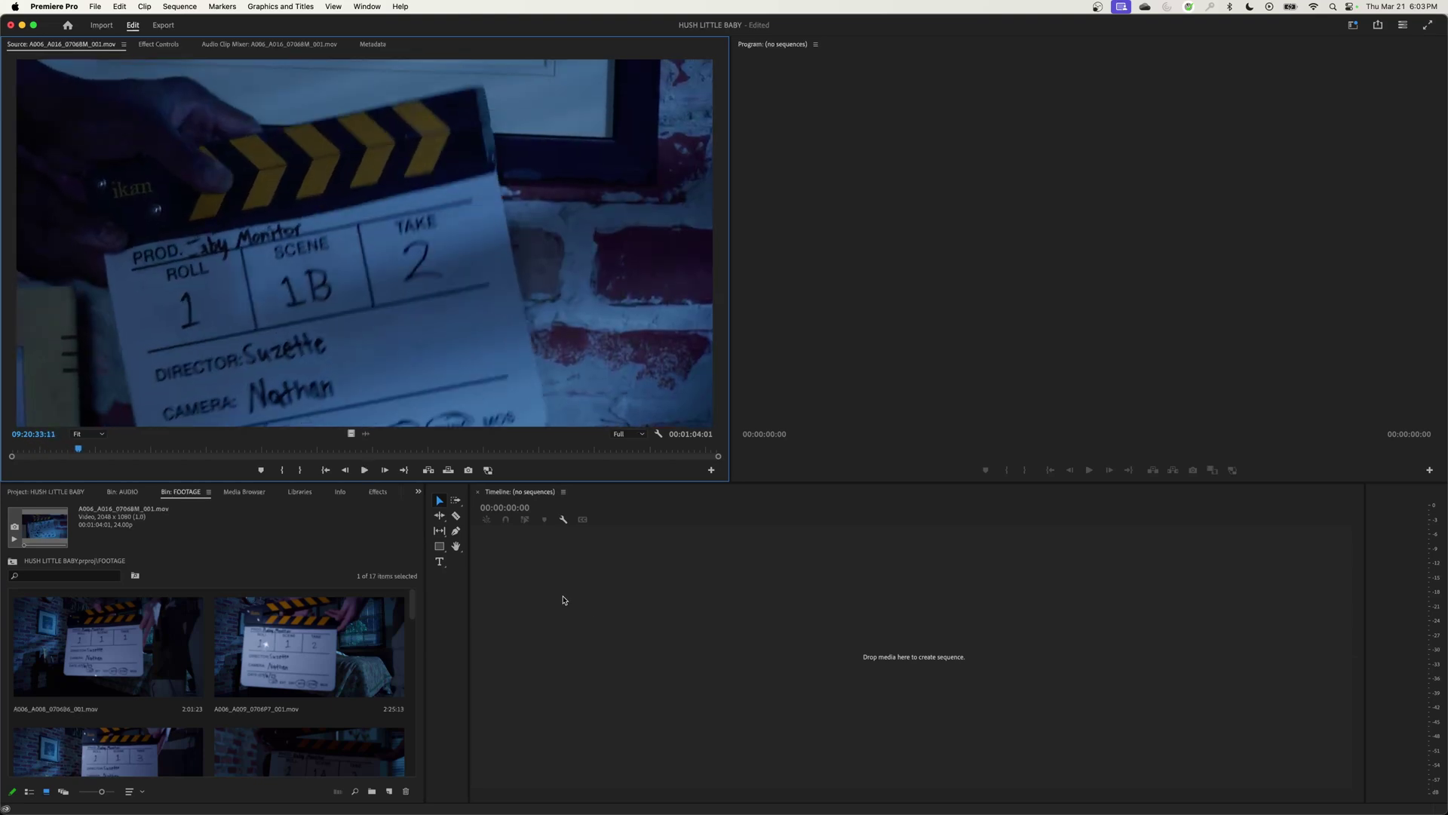
pyautogui.press('Left')
pyautogui.press('Left')
pyautogui.press('Left')
pyautogui.press('Left')
pyautogui.press('Left')
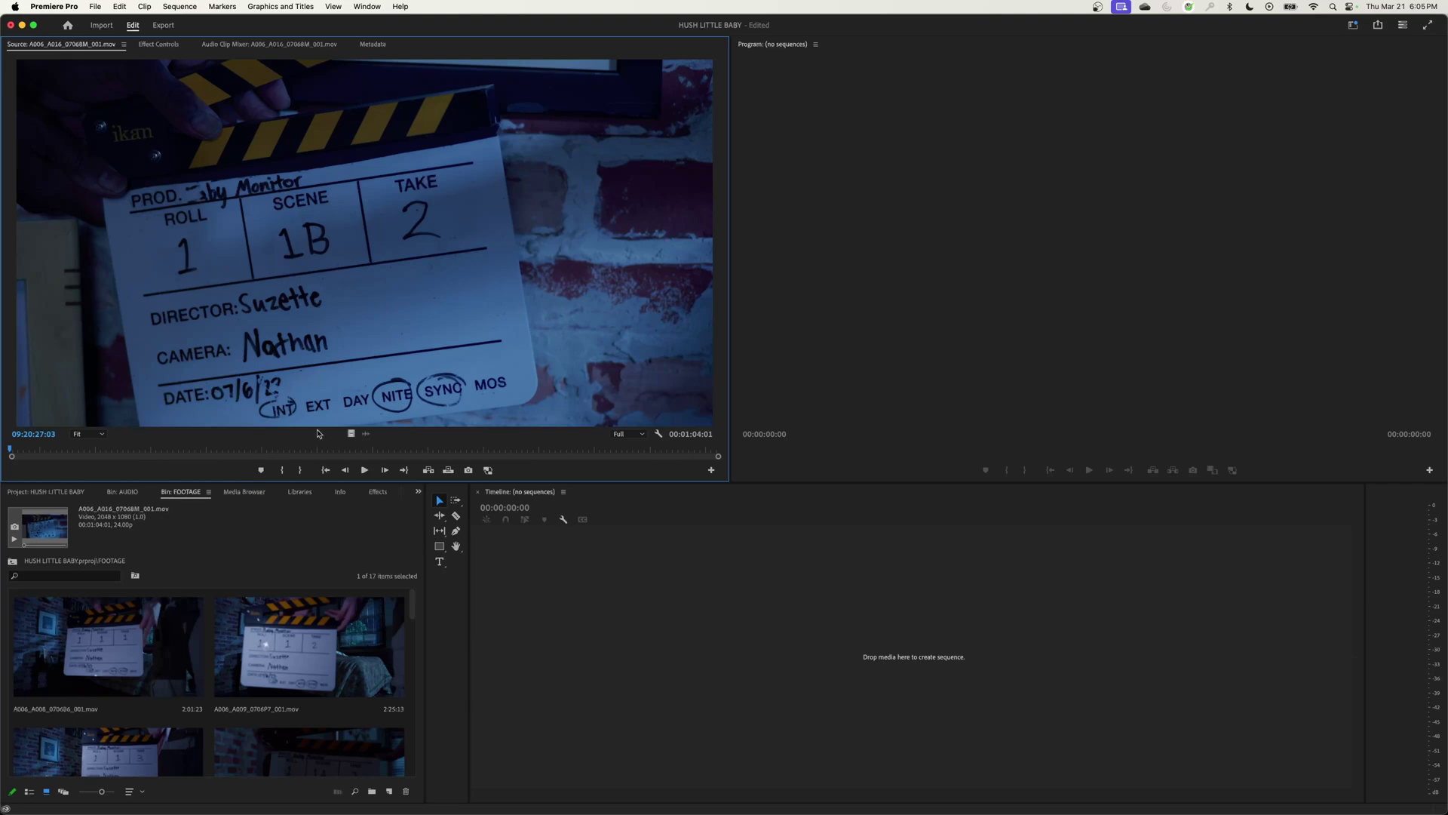
# Step: Load ZOOM0010_Tr1.WAV from the AUDIO bin into the Source Monitor and listen to the slate call and clap
pyautogui.click(125, 492)
pyautogui.scroll(-3, 183, 709)
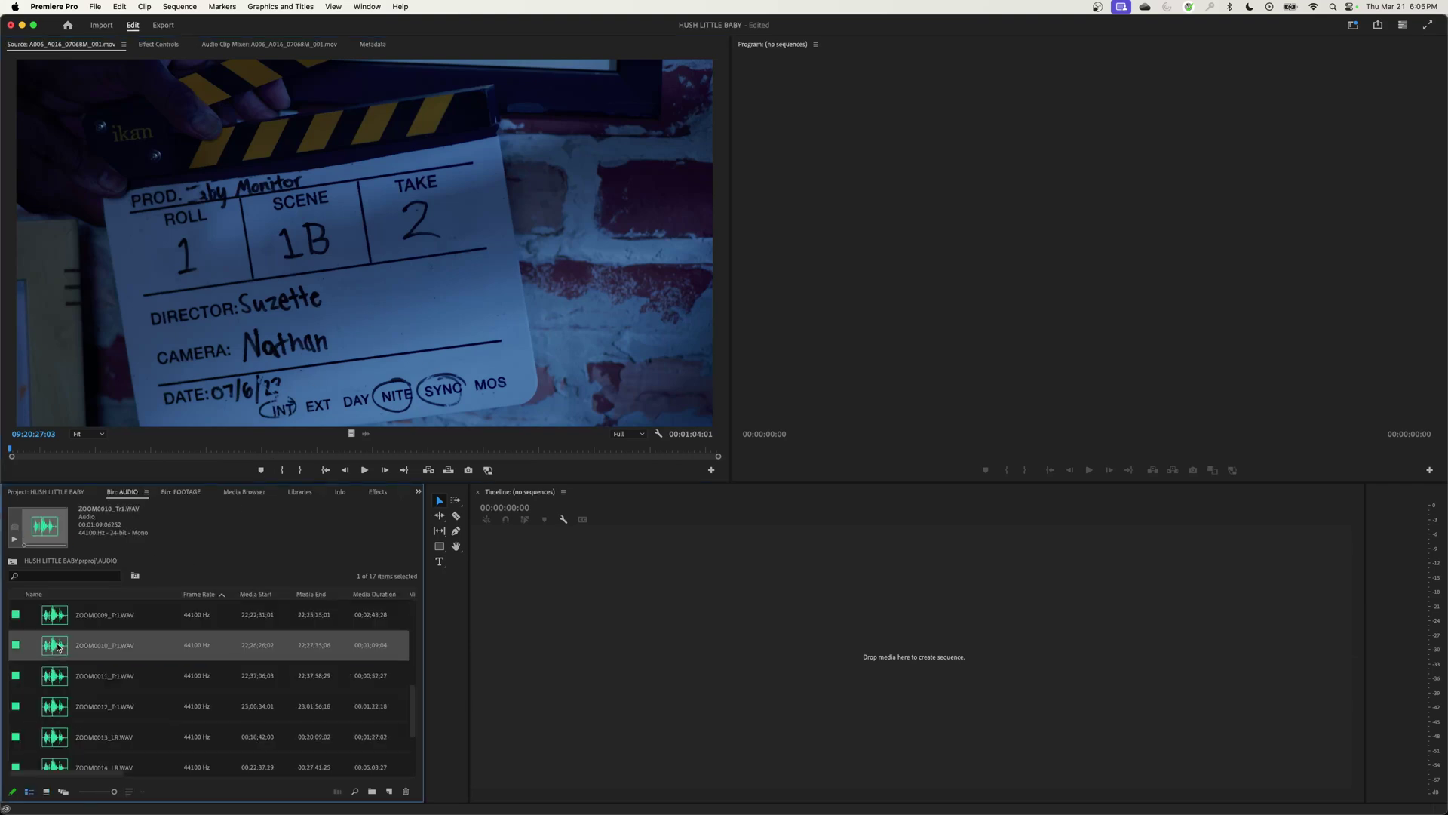
pyautogui.doubleClick(58, 647)
pyautogui.click(83, 274)
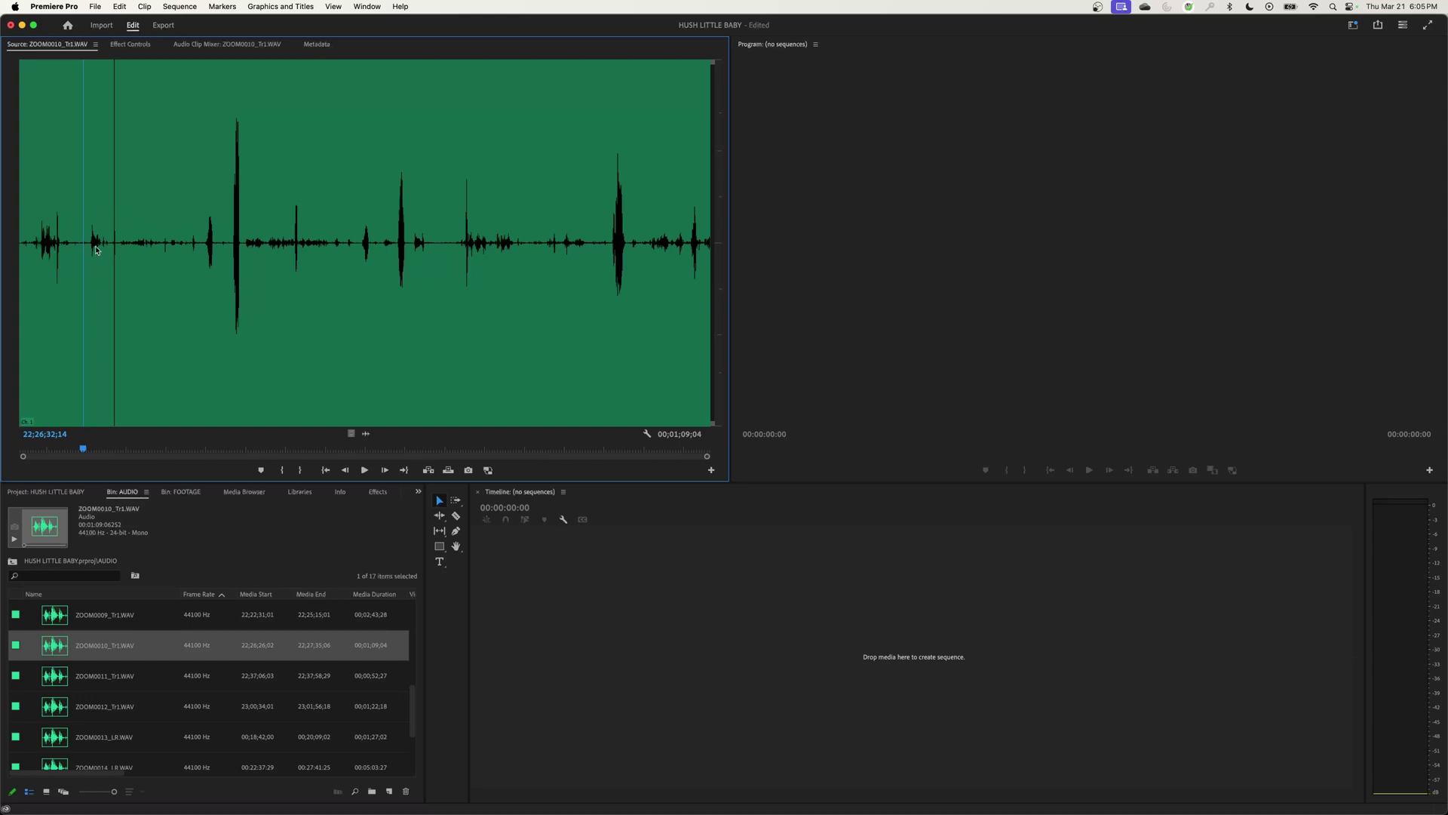
pyautogui.click(86, 222)
pyautogui.press('space')
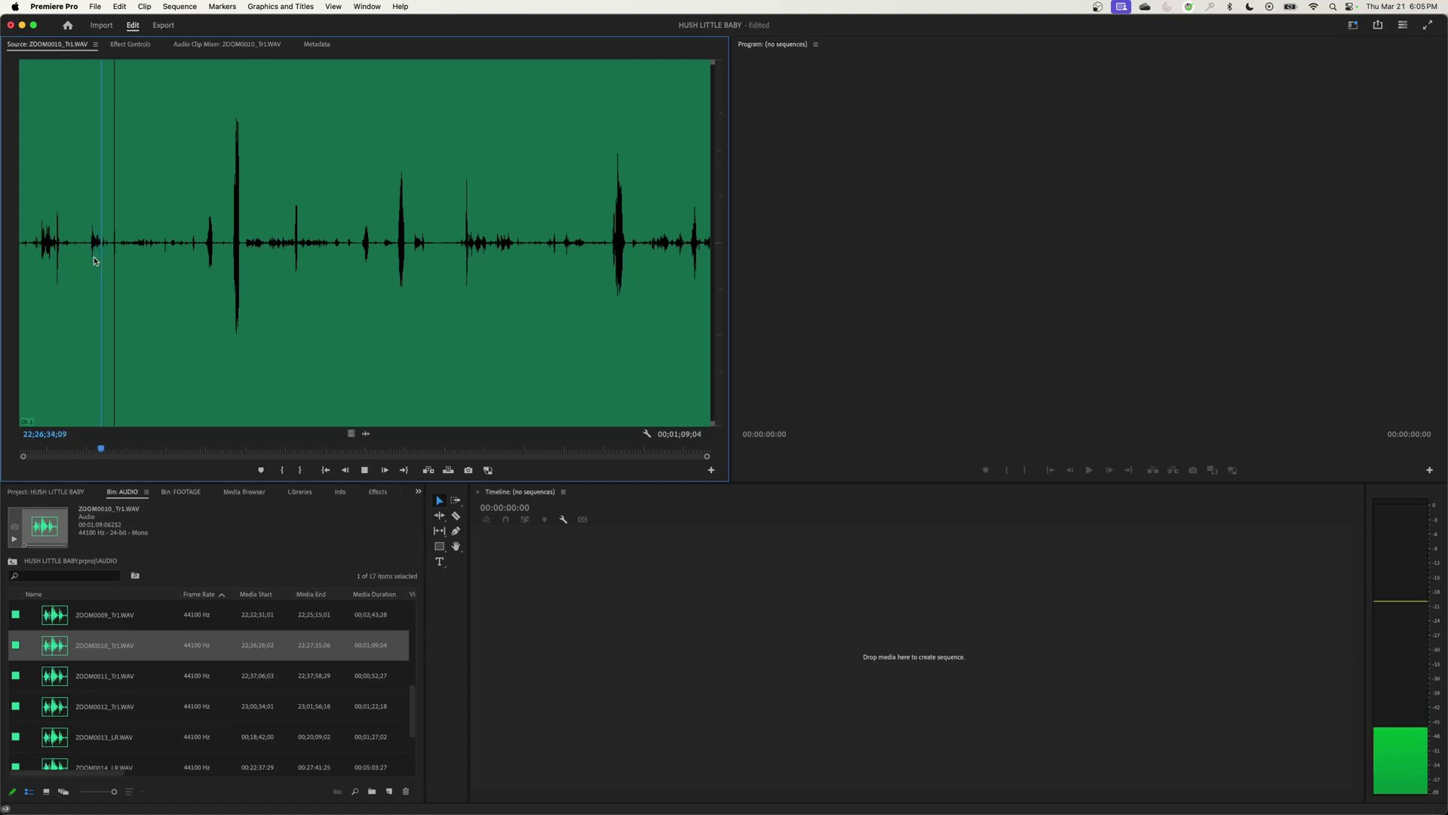
pyautogui.press('space')
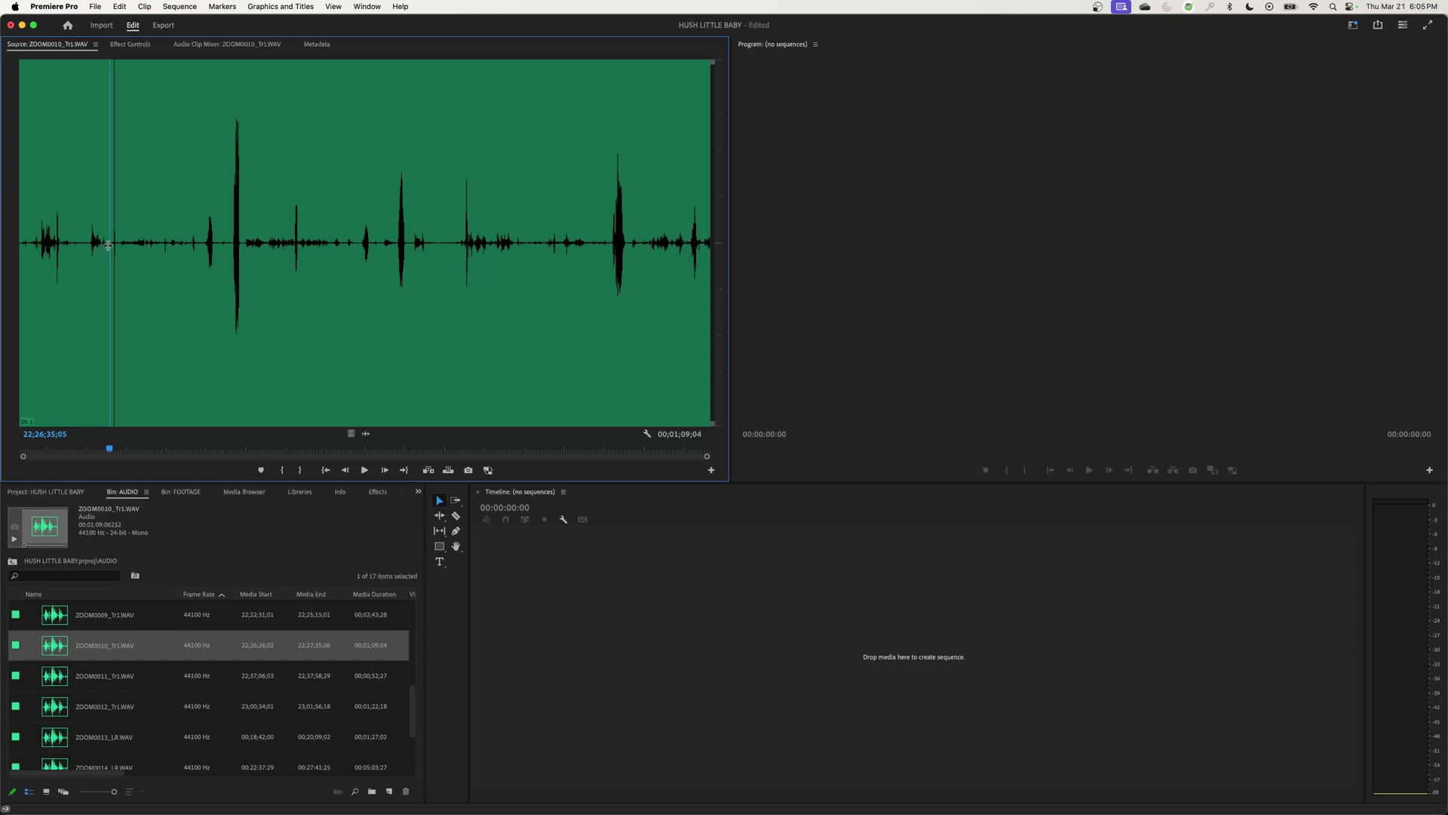
pyautogui.press('space')
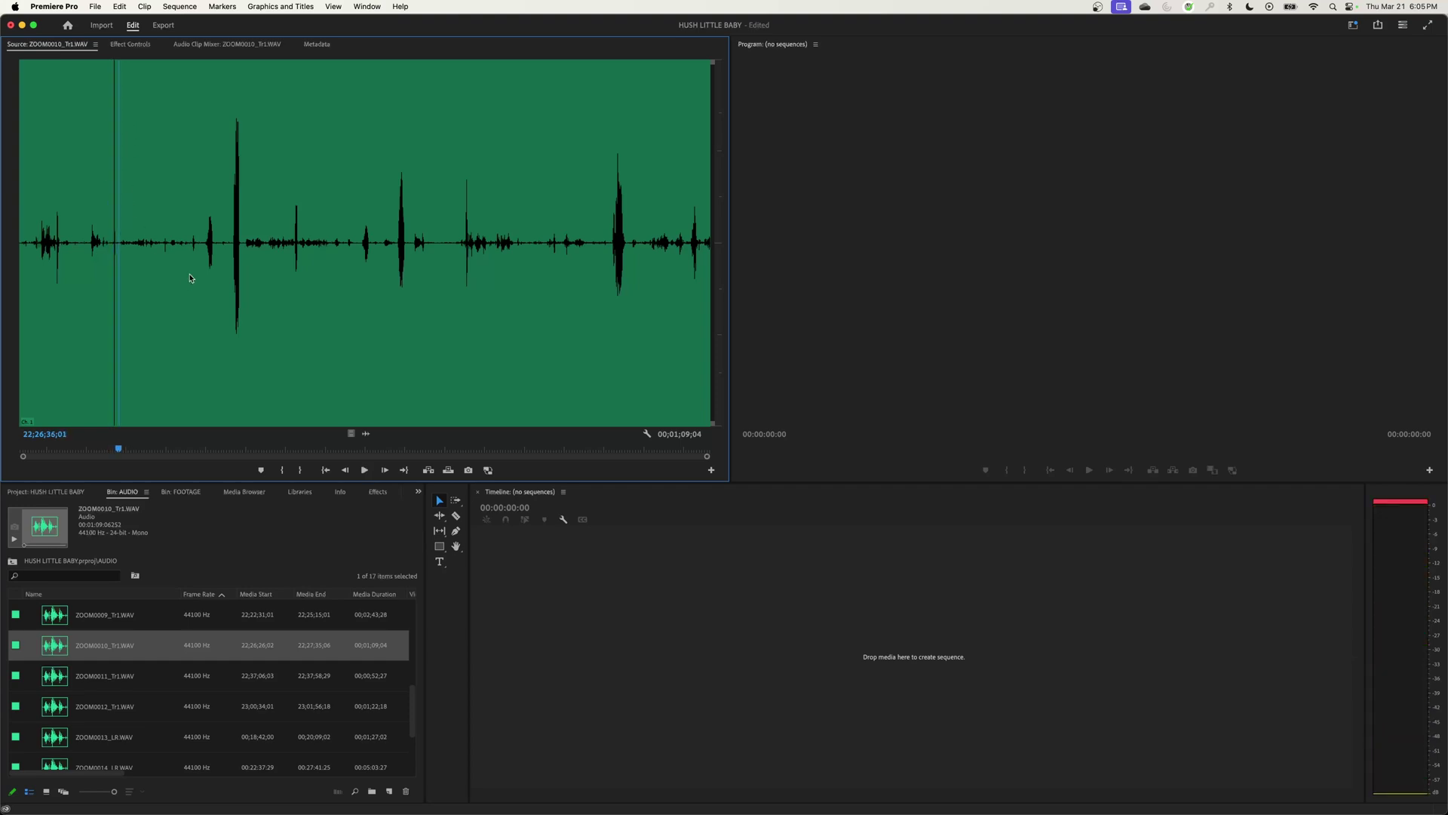
# Step: Scrub the ZOOM0010_Tr1.WAV waveform back to the clap spike, play it briefly, and stop at 22;26;35;17
pyautogui.moveTo(142, 218); pyautogui.dragTo(114, 231)
pyautogui.hotkey('shift', 'l')
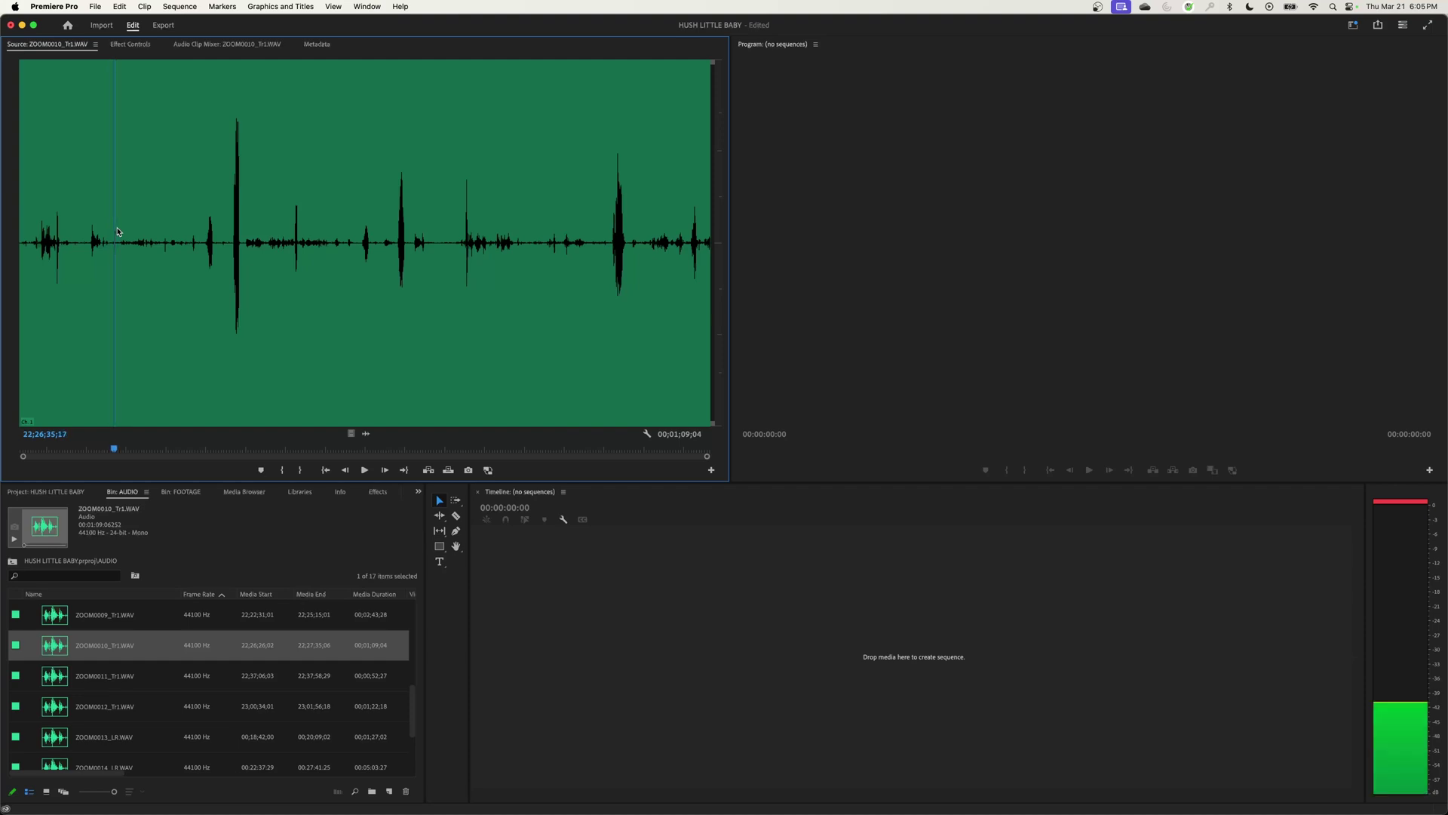
pyautogui.press('k')
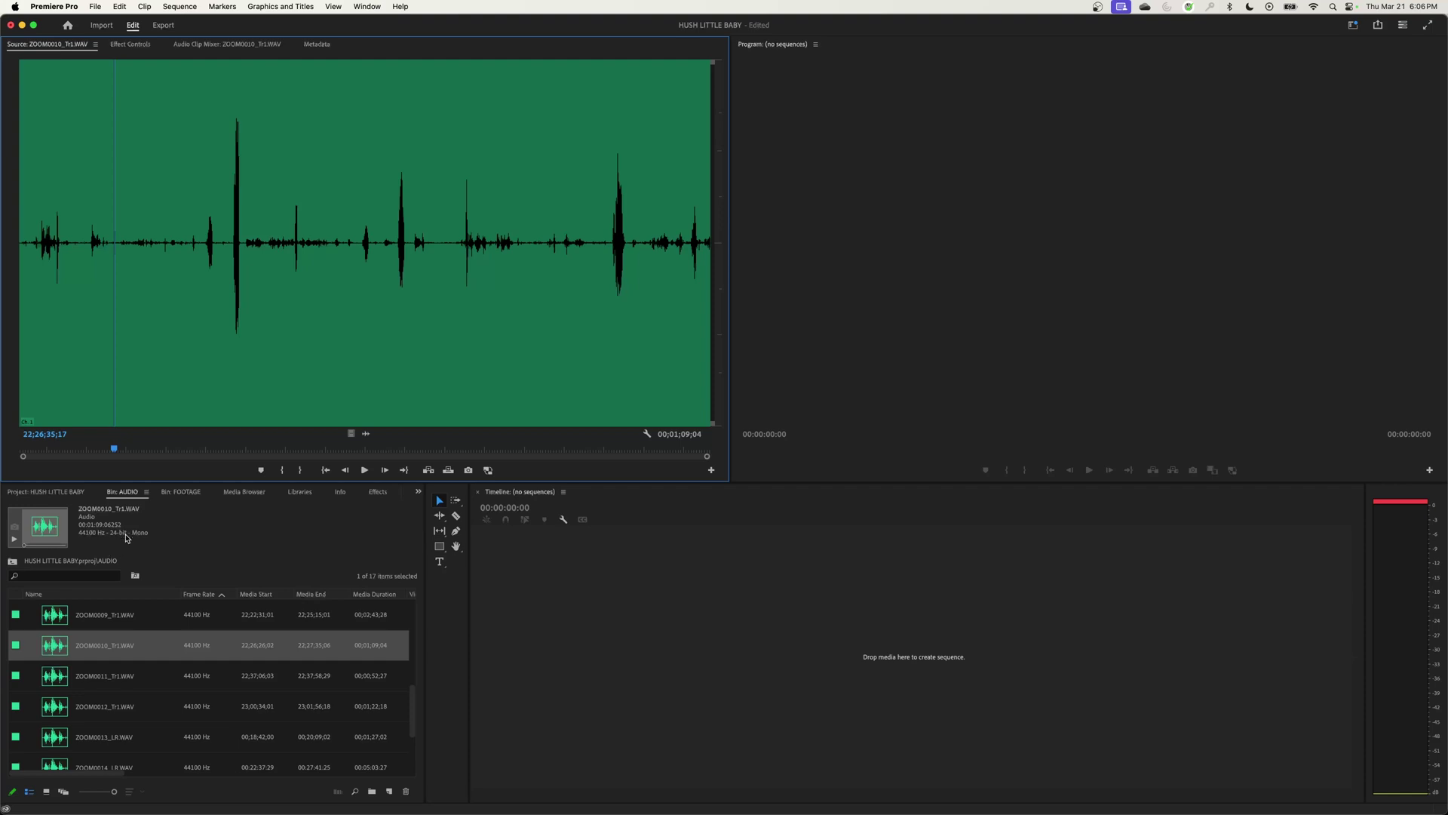
# Step: Create a sequence from the first FOOTAGE clip, A006_A008_0706B6_001.mov, and delete the clip from its timeline
pyautogui.click(64, 492)
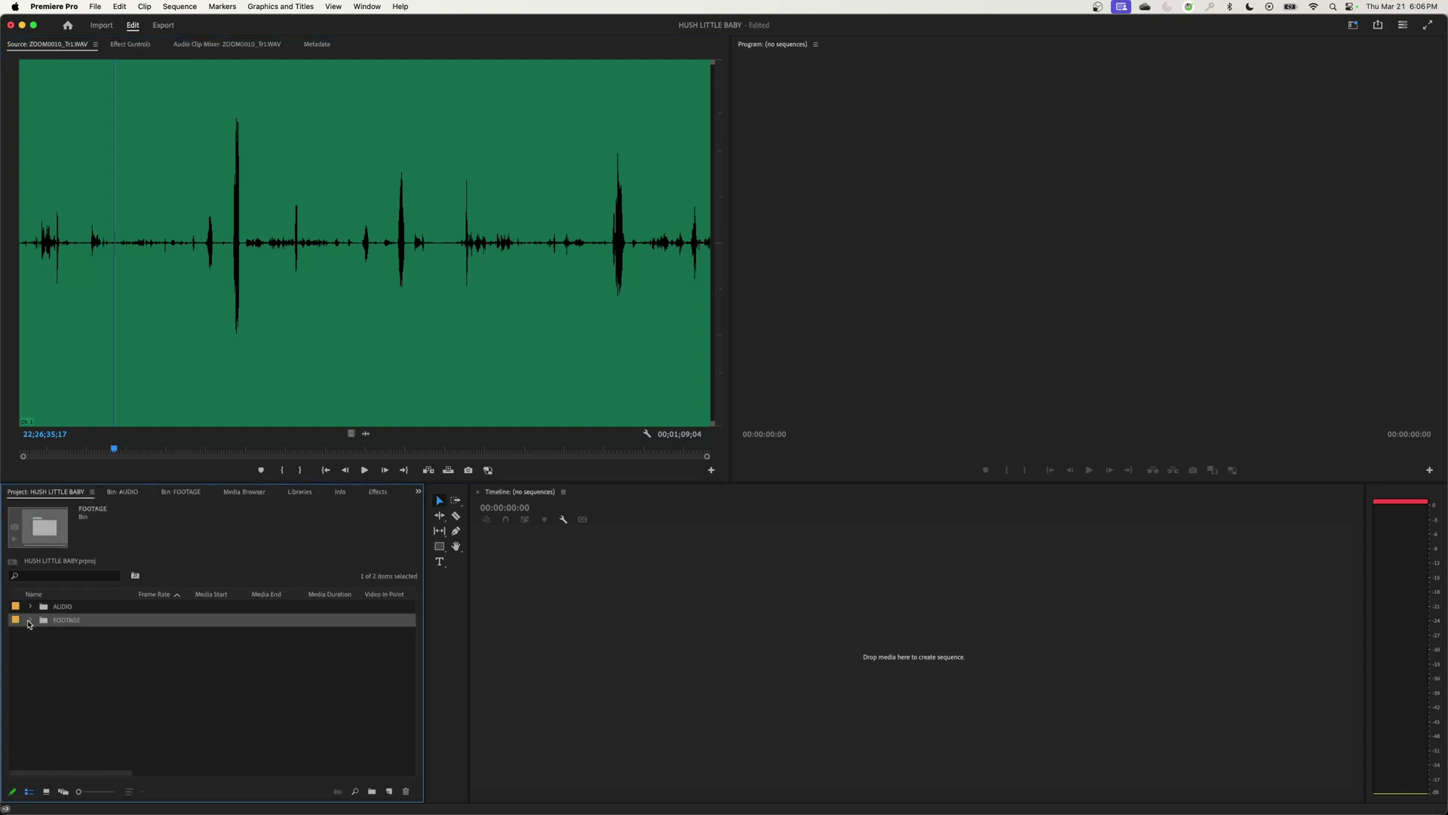
pyautogui.click(30, 619)
pyautogui.click(55, 635)
pyautogui.moveTo(56, 637); pyautogui.dragTo(608, 656)
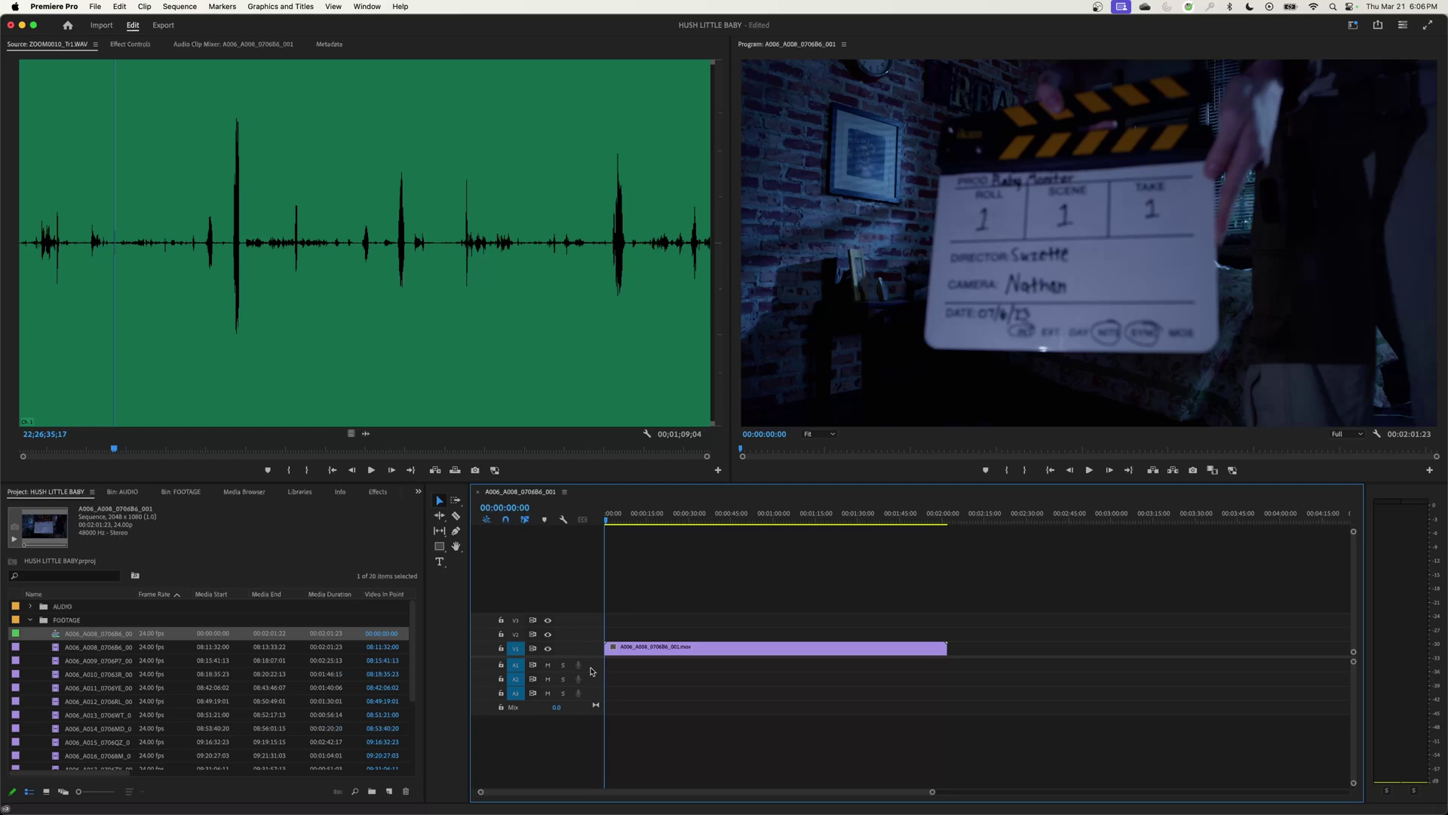
pyautogui.moveTo(641, 610); pyautogui.dragTo(706, 698)
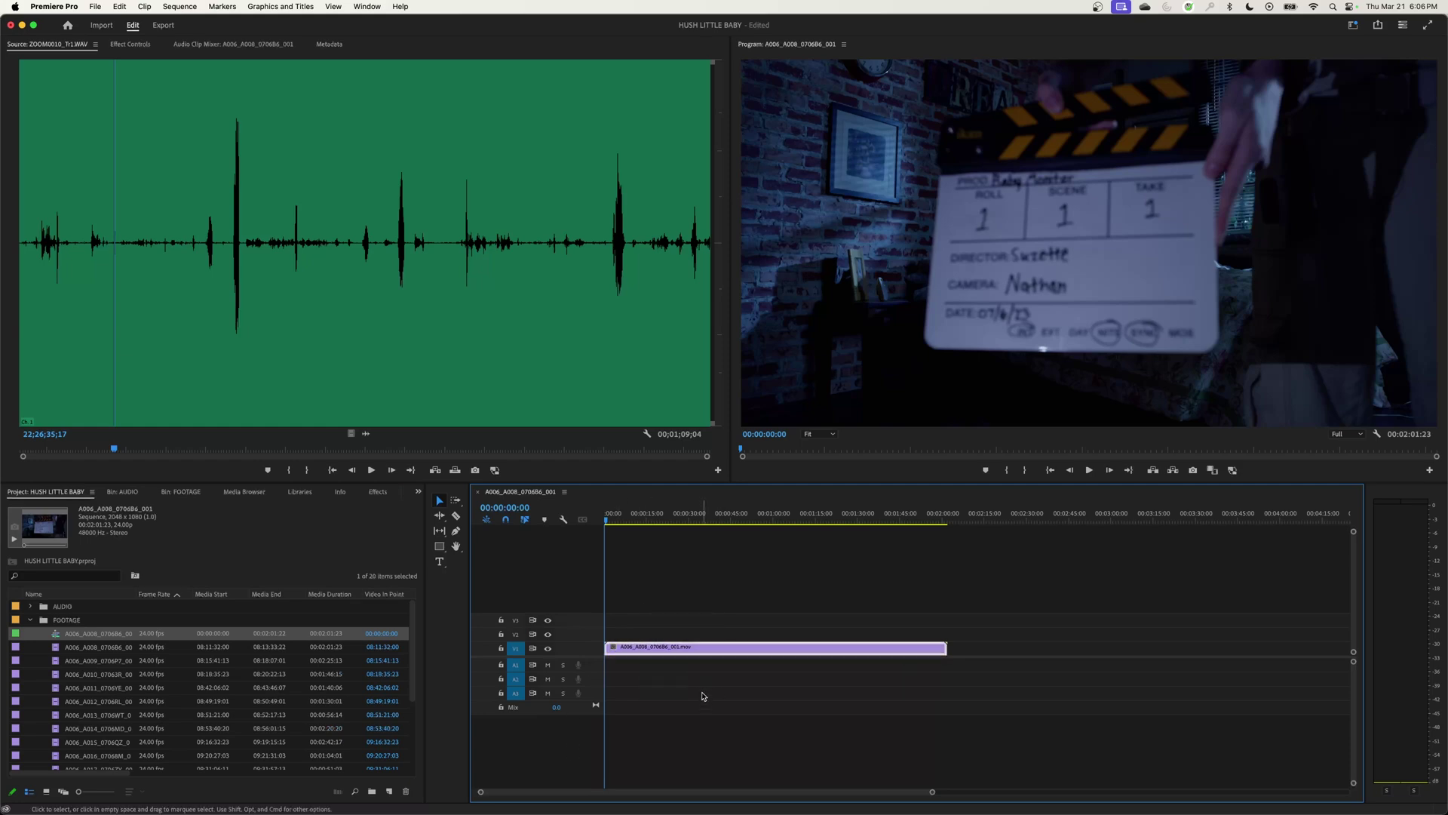
pyautogui.press('Delete')
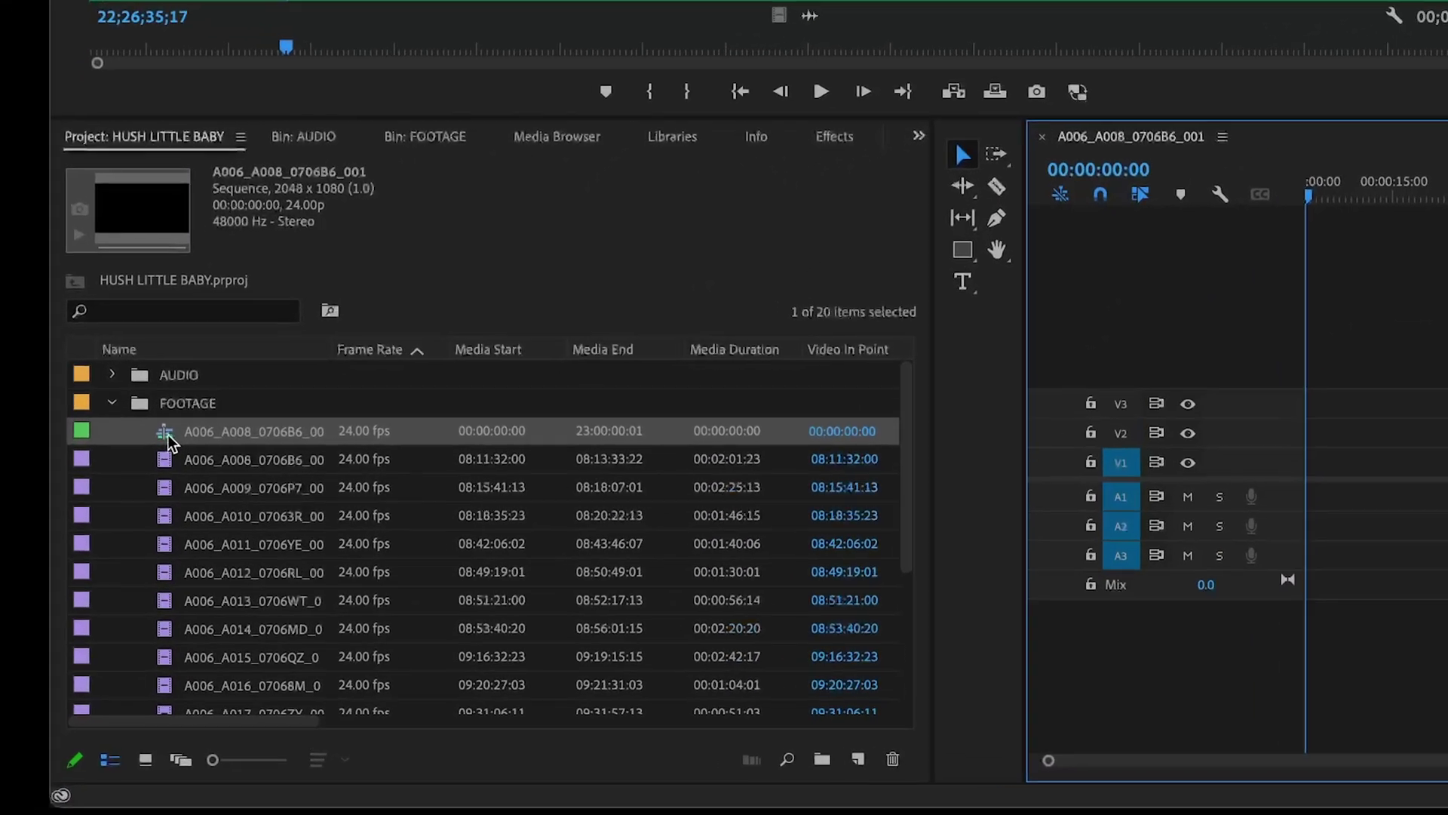
# Step: Move the A006_A008_0706B6_001 sequence out of the FOOTAGE bin to the project's root level and collapse the bin
pyautogui.moveTo(167, 441); pyautogui.dragTo(119, 438)
pyautogui.moveTo(150, 358); pyautogui.dragTo(147, 353)
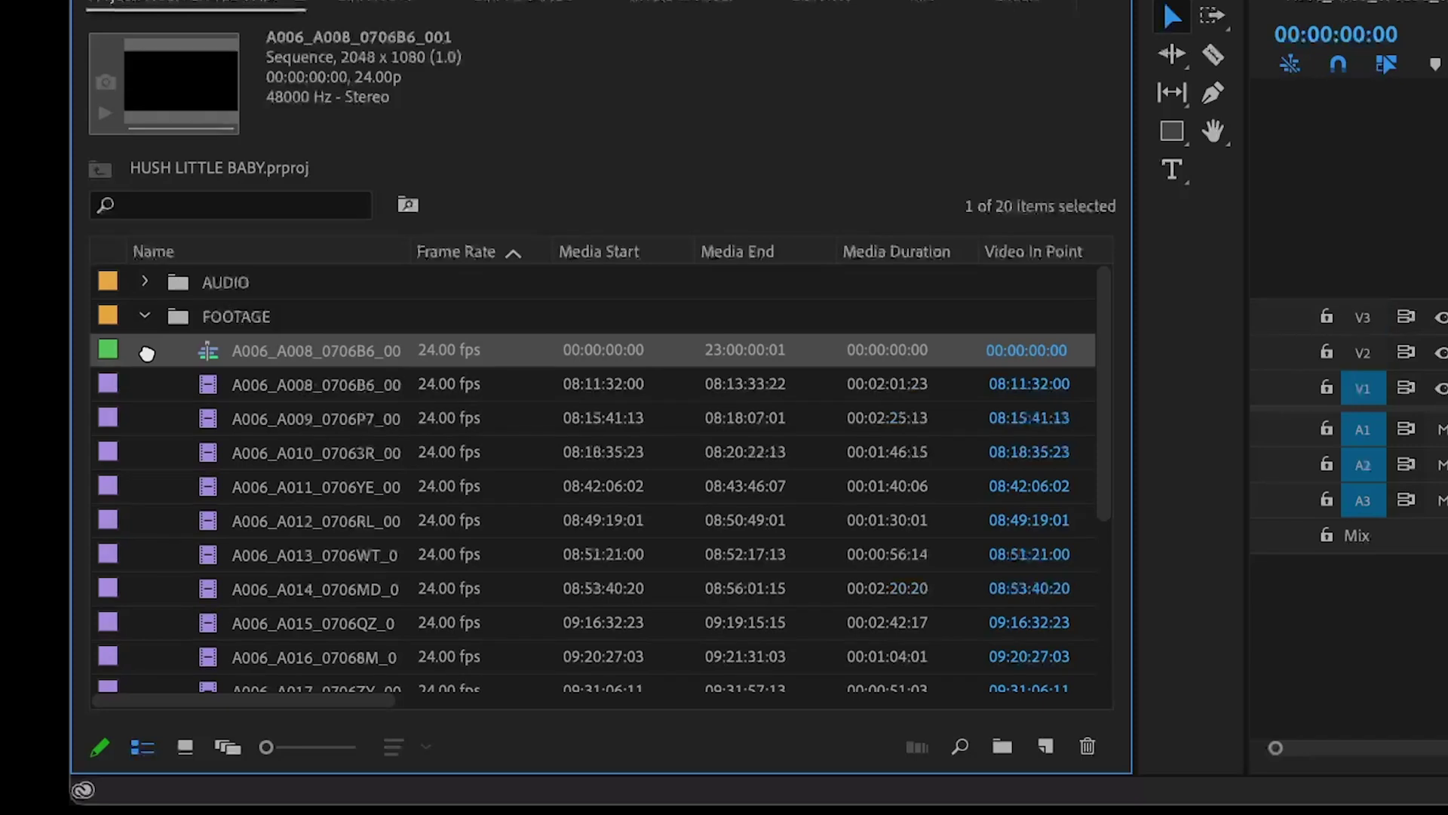
pyautogui.moveTo(146, 353); pyautogui.dragTo(147, 353)
pyautogui.moveTo(146, 353)
pyautogui.mouseDown()
pyautogui.moveTo(171, 349)
pyautogui.moveTo(144, 353)
pyautogui.mouseUp()
pyautogui.press('Delete')
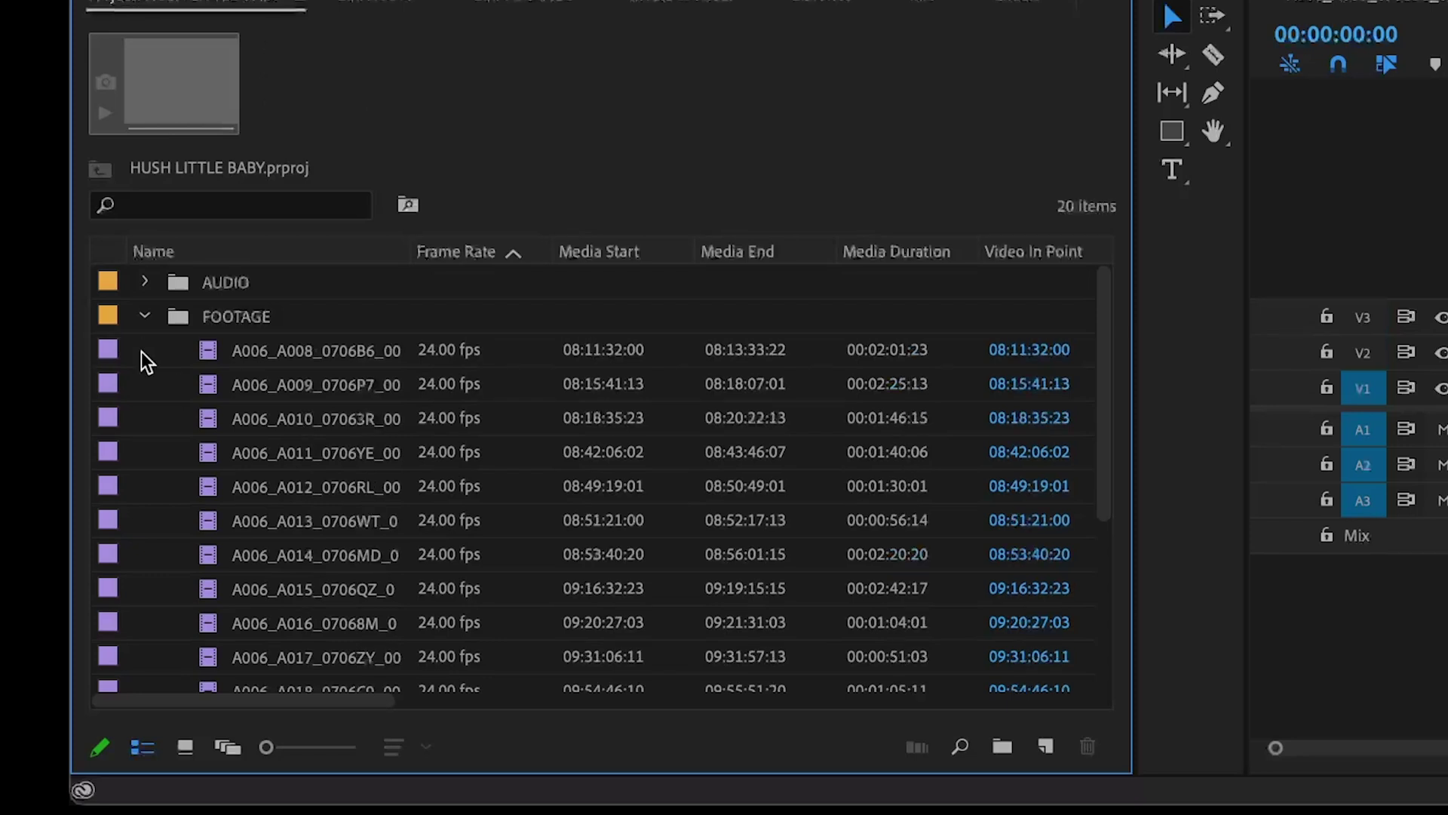
pyautogui.click(144, 316)
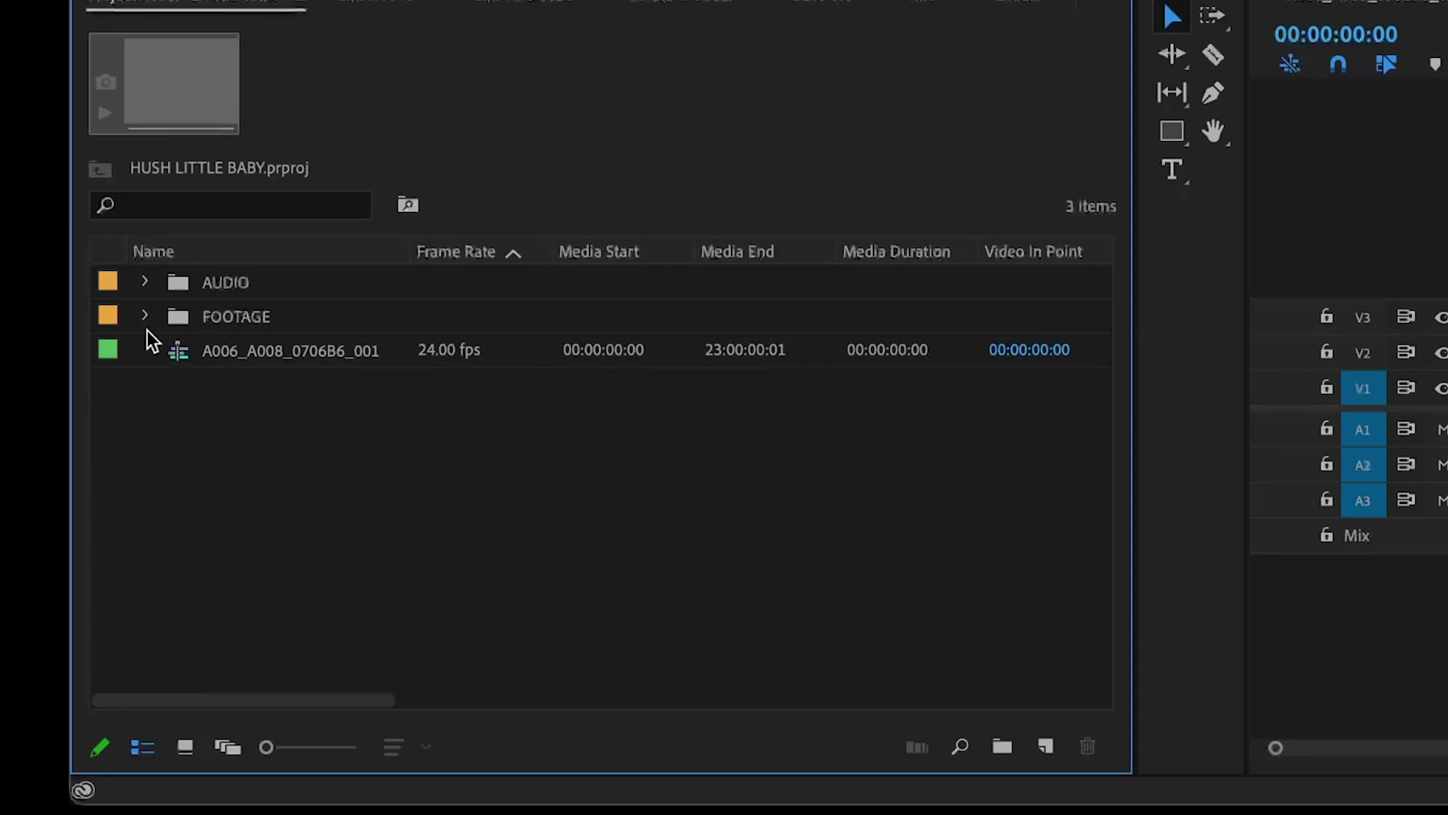
# Step: Rename the A006_A008_0706B6_001 sequence as SYNED FOOTAGE
pyautogui.click(227, 361)
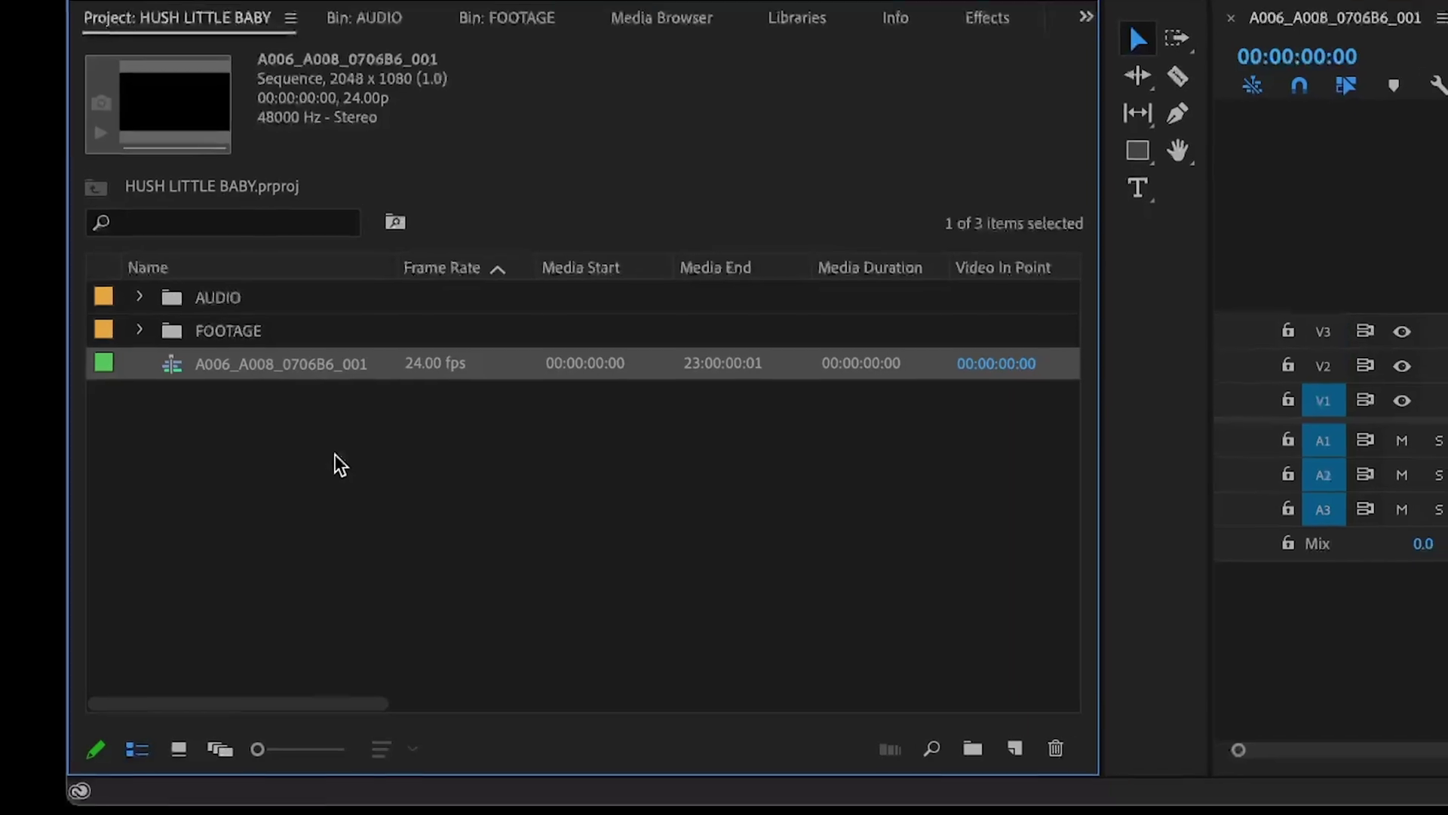
pyautogui.press('Return')
pyautogui.write('SYNED FOOTAGE')
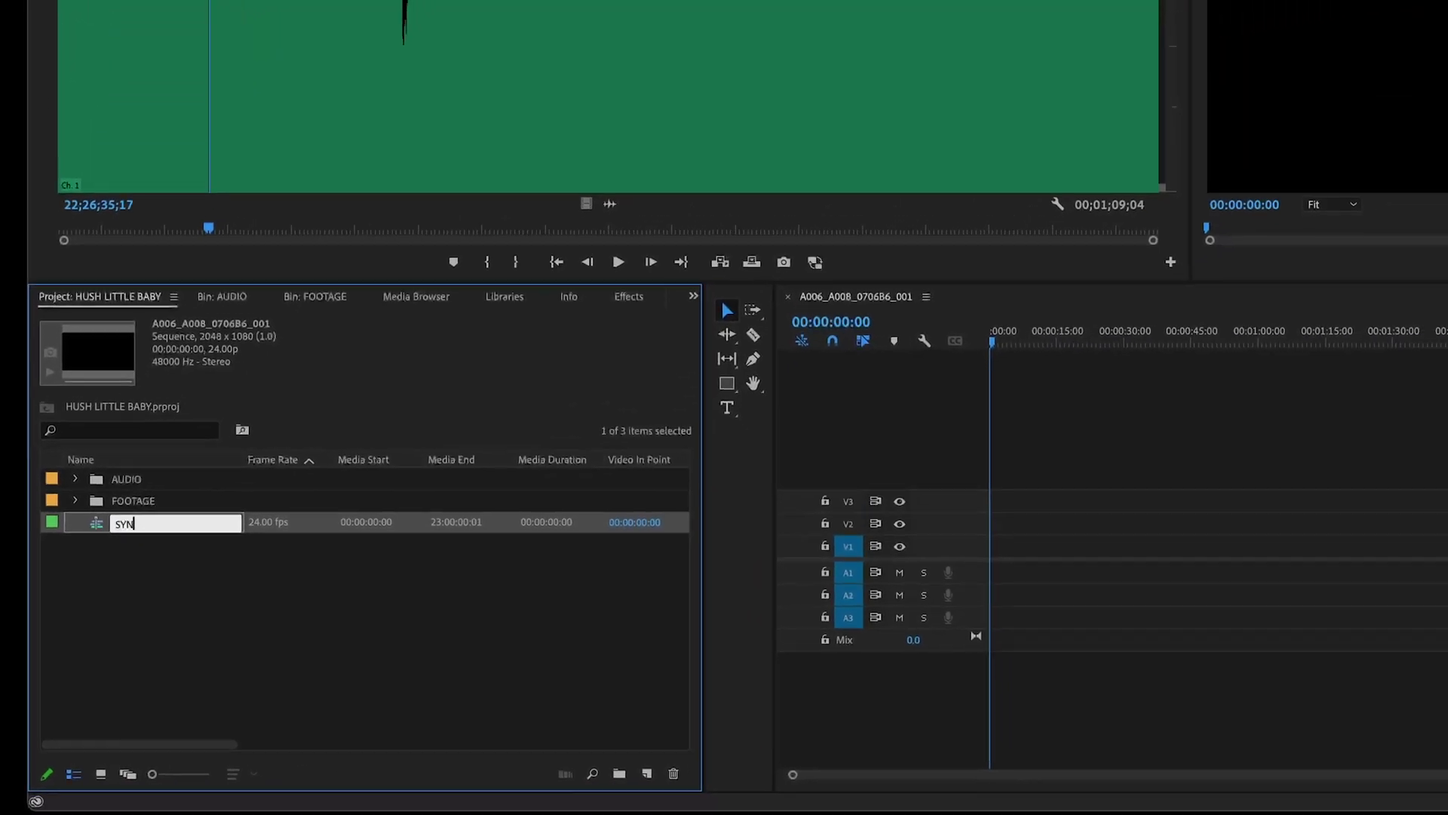
pyautogui.press('Tab')
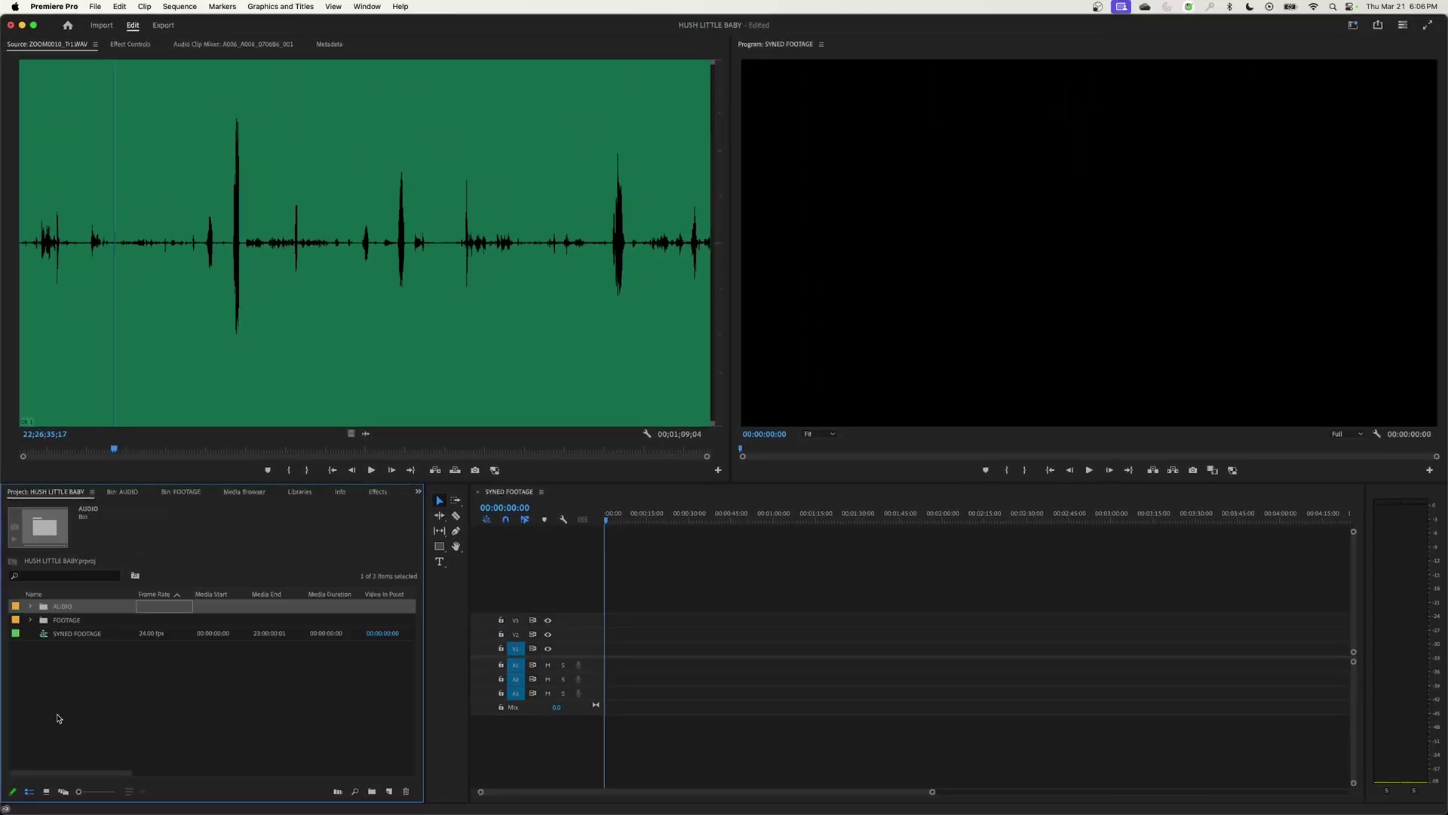
# Step: Place all 17 clips from the FOOTAGE bin, in order, on Video 1 at the start of the SYNED FOOTAGE sequence
pyautogui.click(30, 620)
pyautogui.click(82, 633)
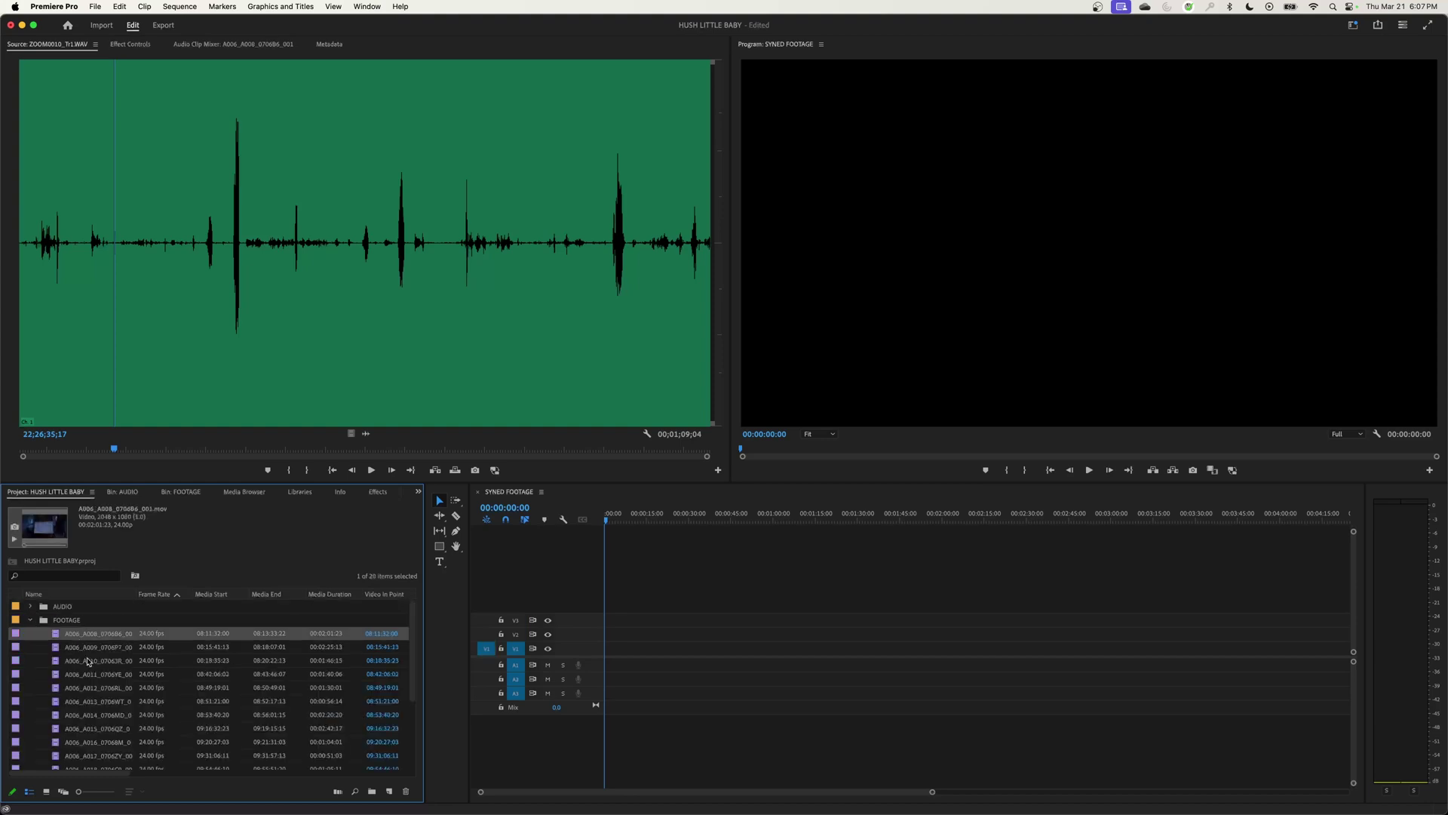
pyautogui.moveTo(136, 594); pyautogui.dragTo(186, 594)
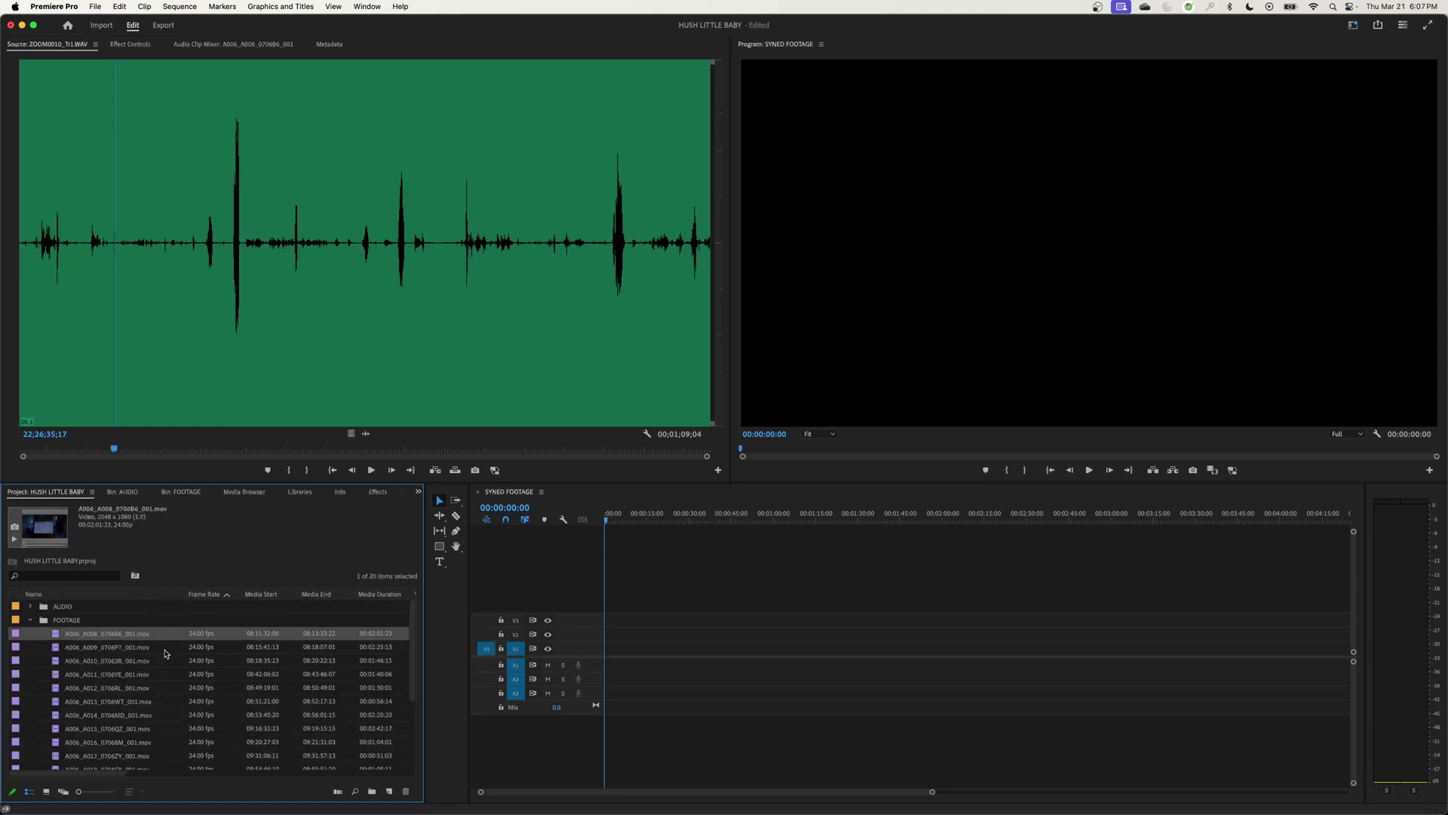
pyautogui.scroll(-5, 165, 653)
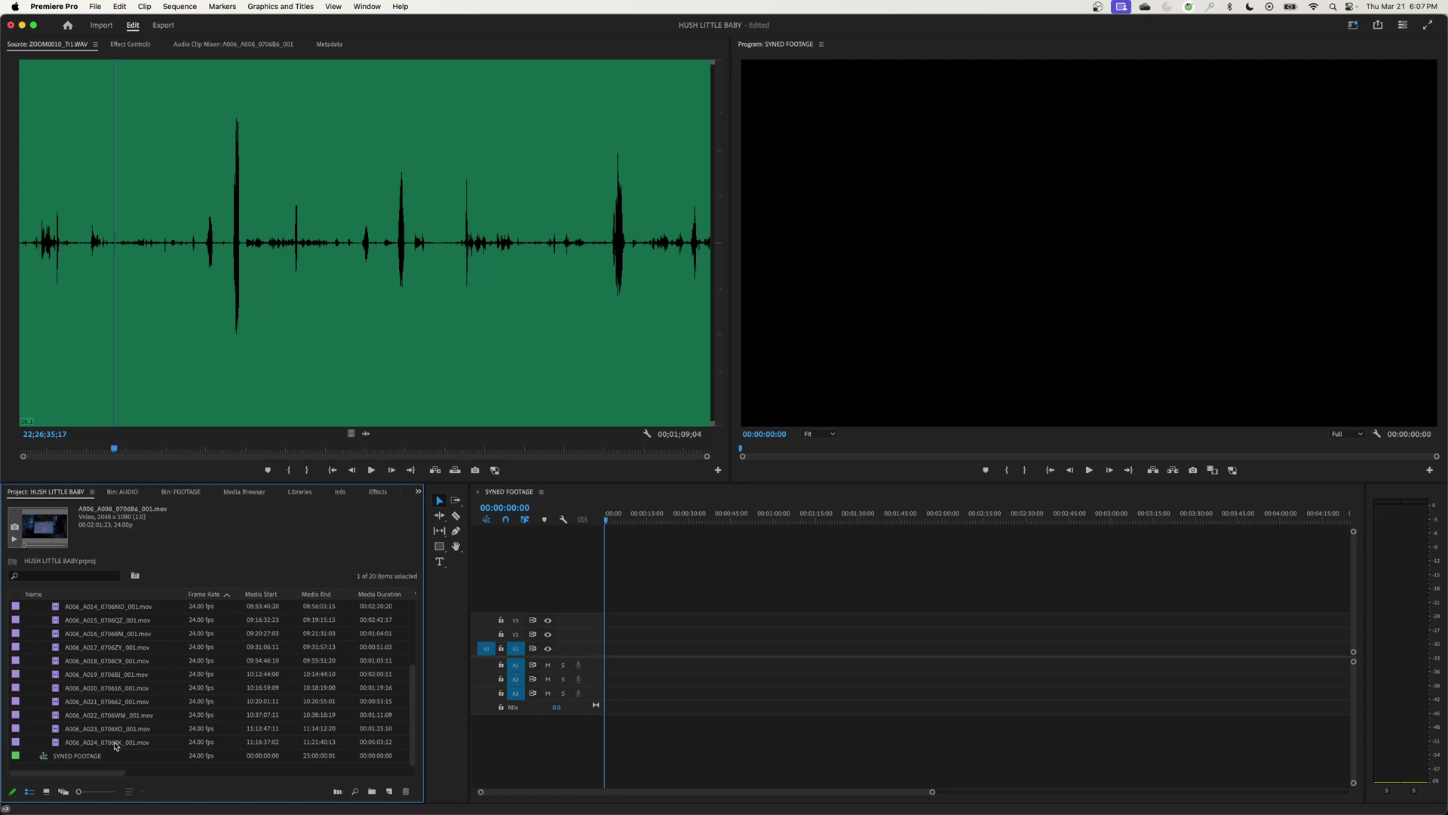
pyautogui.keyDown('shift'); pyautogui.click(115, 745); pyautogui.keyUp('shift')
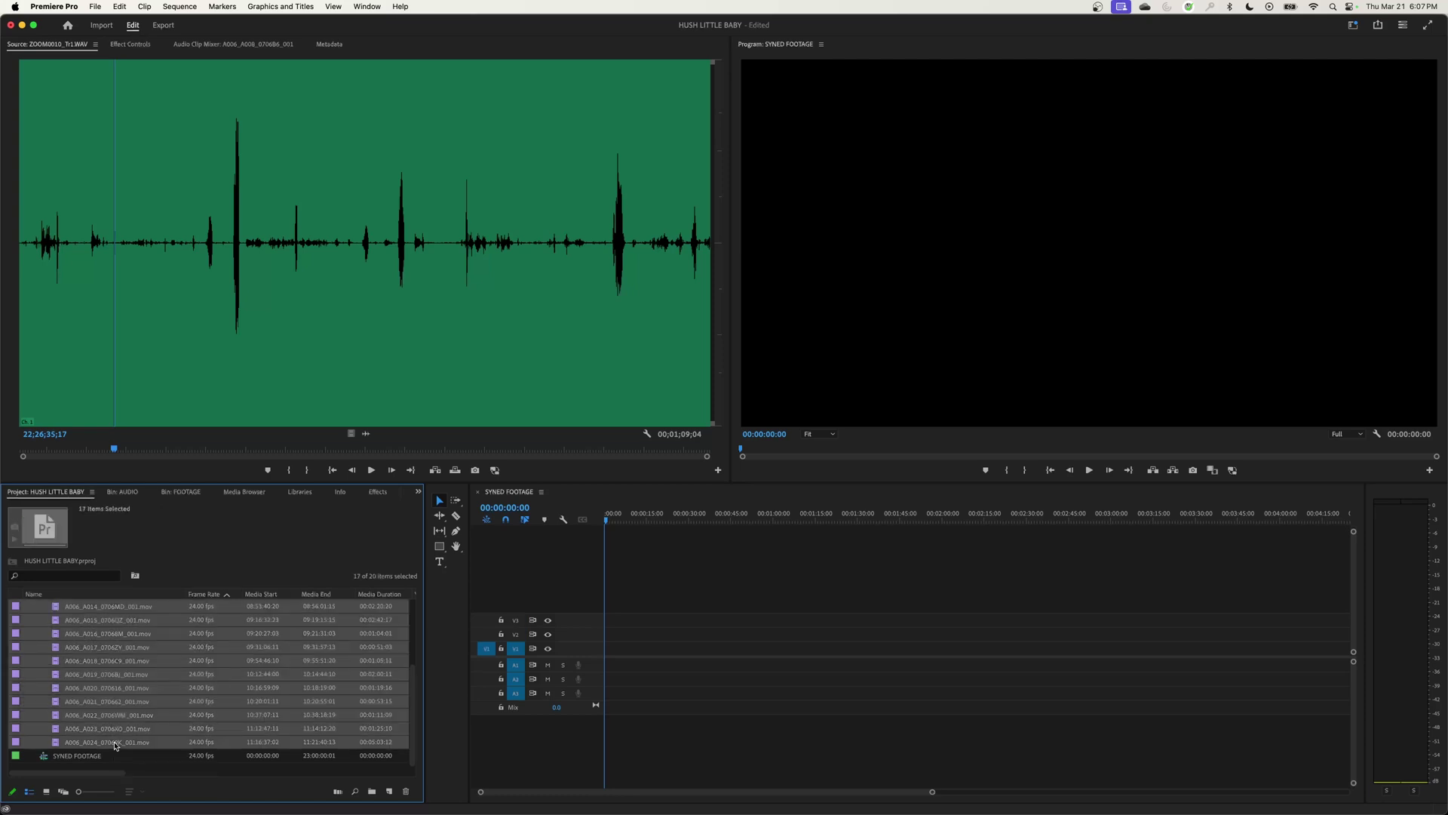
pyautogui.scroll(5, 118, 741)
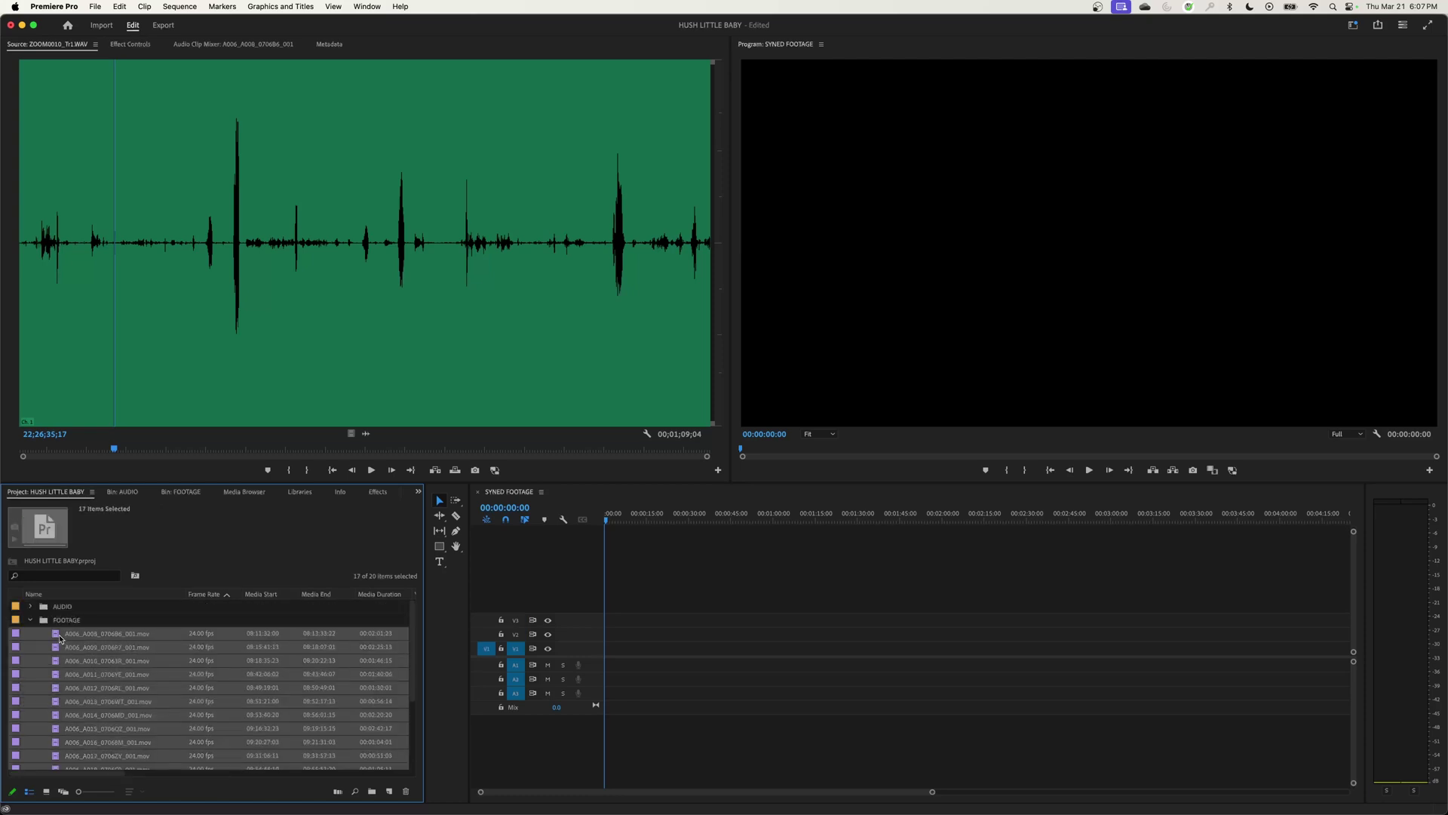
pyautogui.scroll(-2, 56, 673)
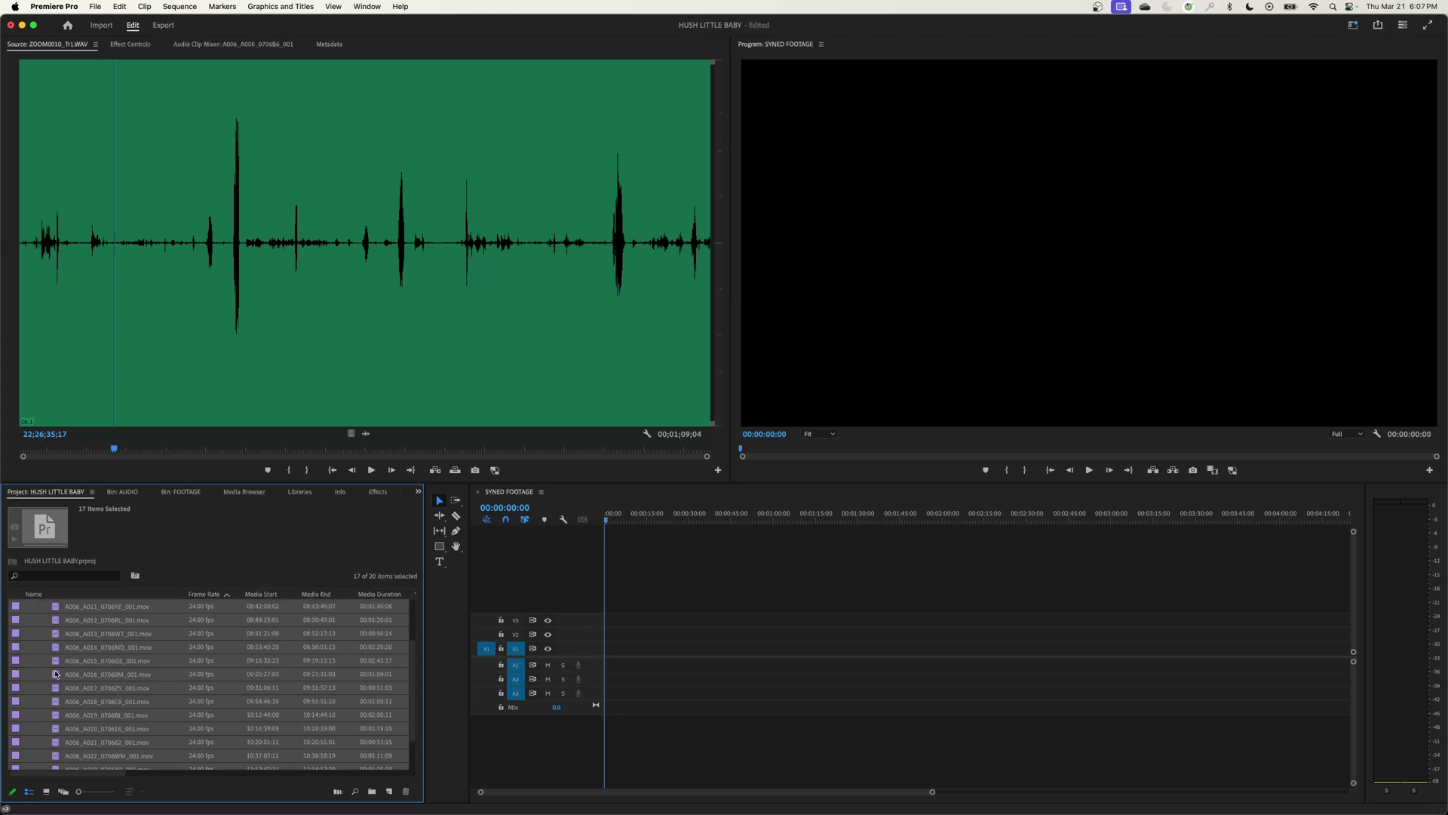
pyautogui.scroll(-2, 45, 742)
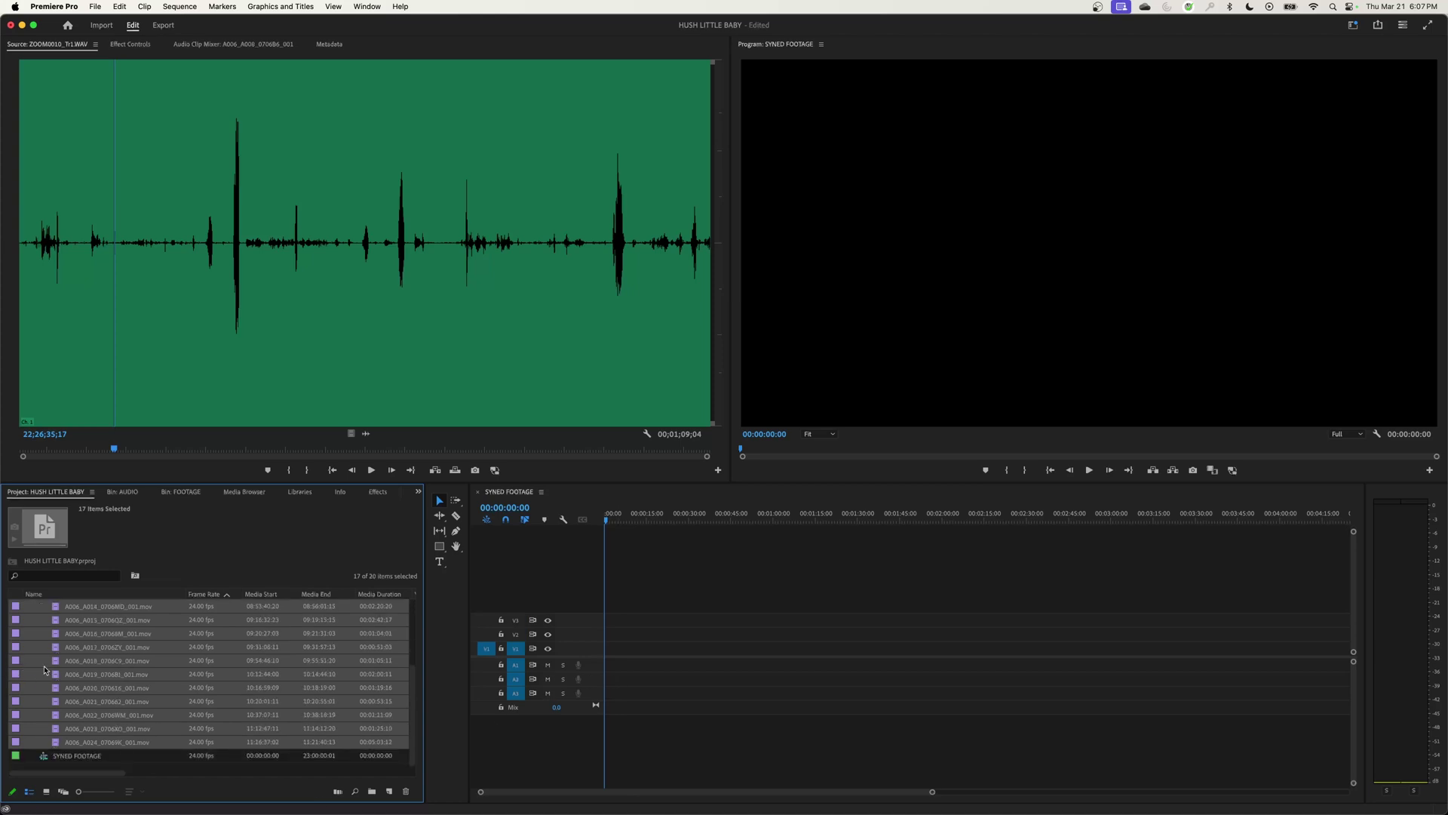
pyautogui.scroll(3, 56, 664)
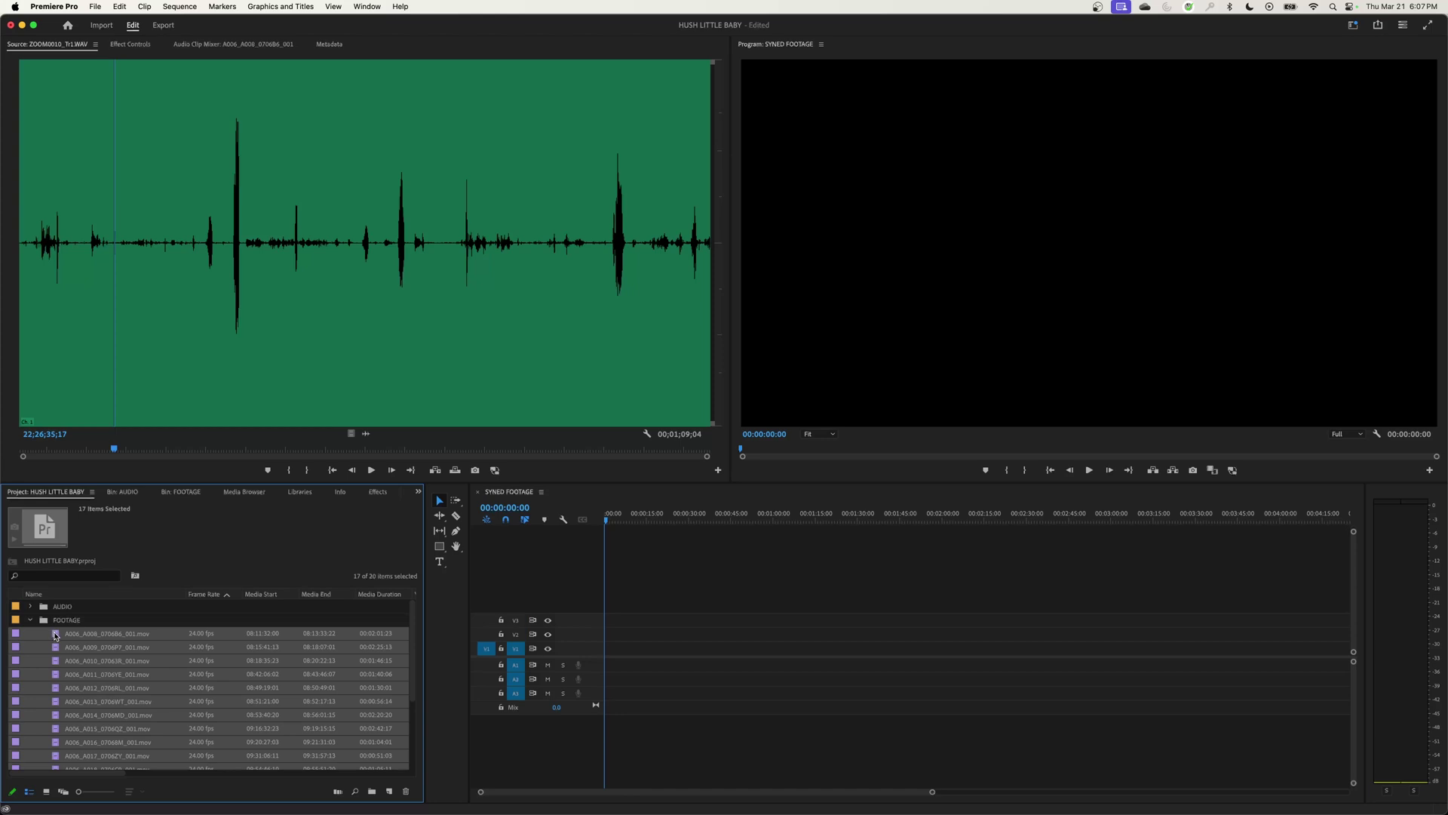
pyautogui.moveTo(55, 636); pyautogui.dragTo(607, 650)
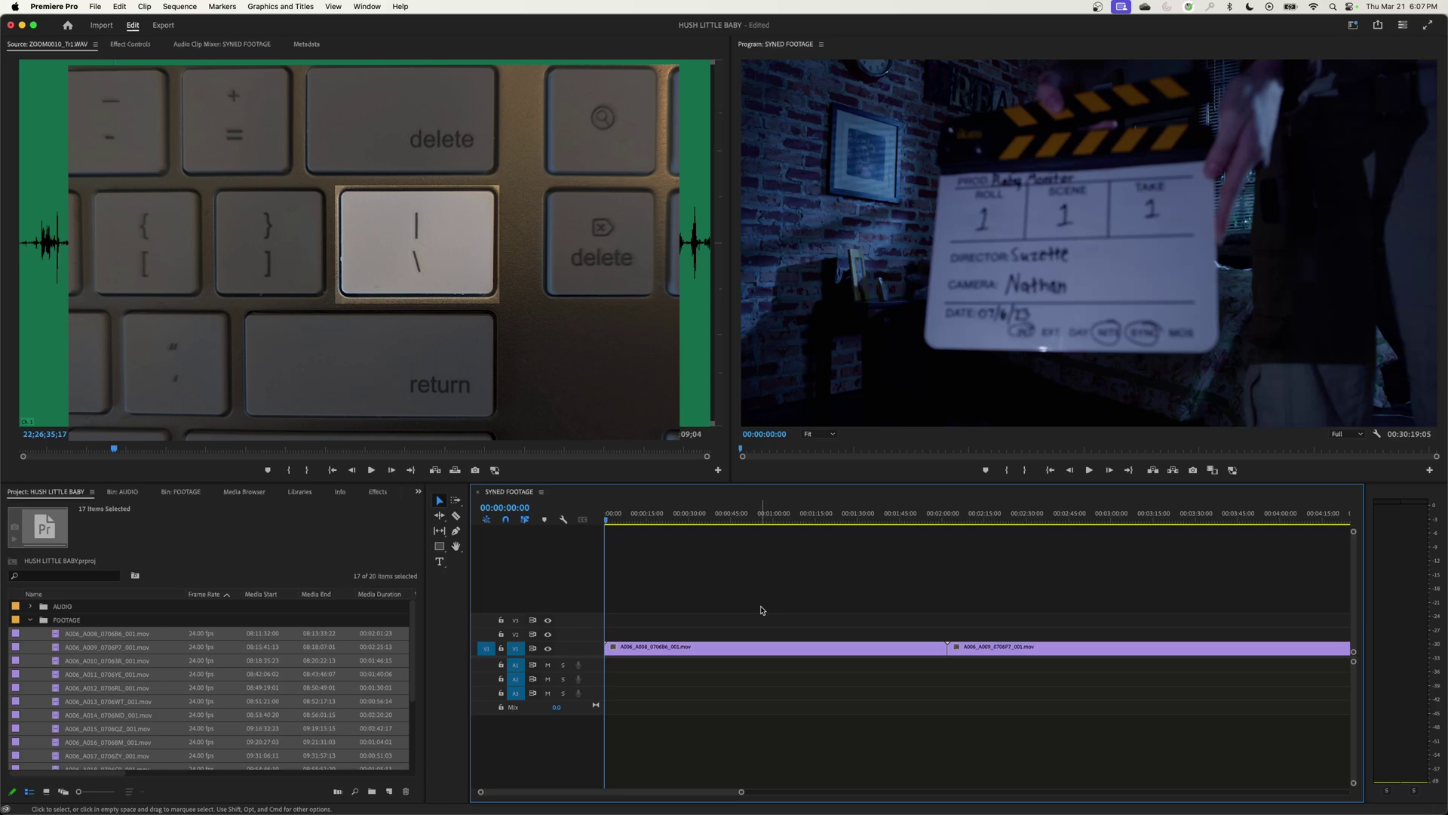
# Step: Expand all tracks in the SYNED FOOTAGE timeline and make the Video 1 track taller to show clip thumbnails
pyautogui.press('\\')
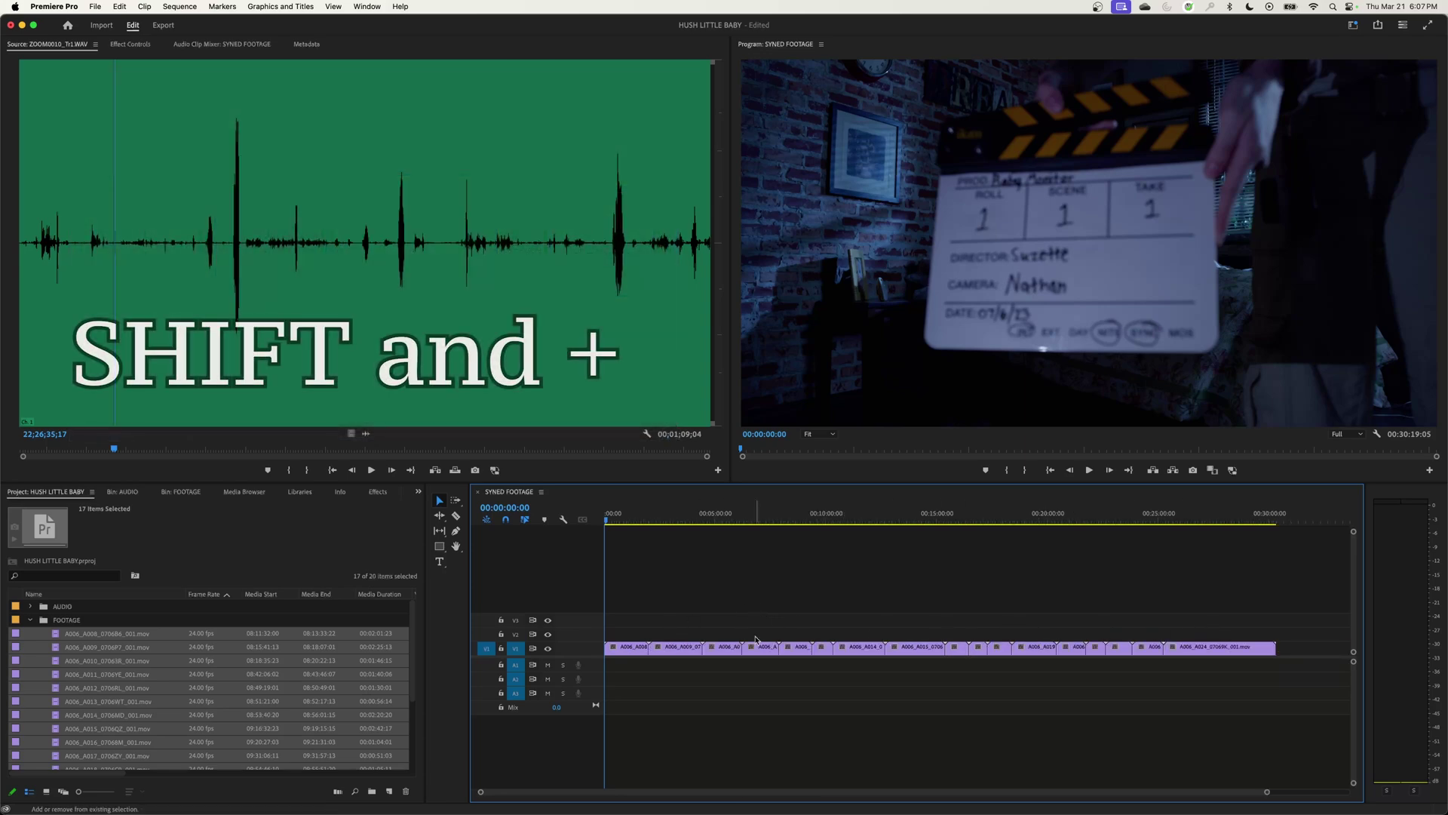
pyautogui.hotkey('shift', '=')
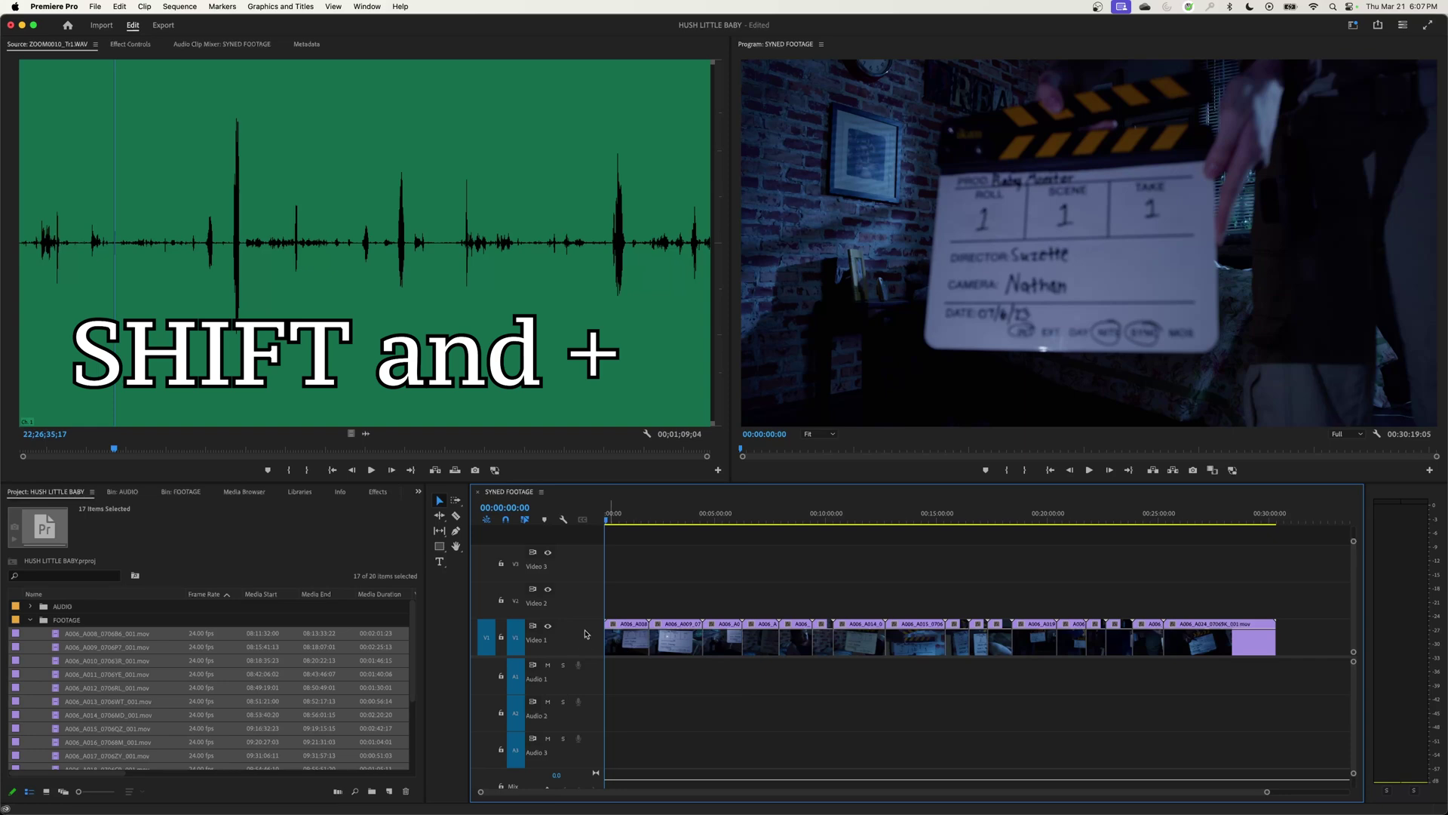
pyautogui.moveTo(586, 622); pyautogui.dragTo(587, 600)
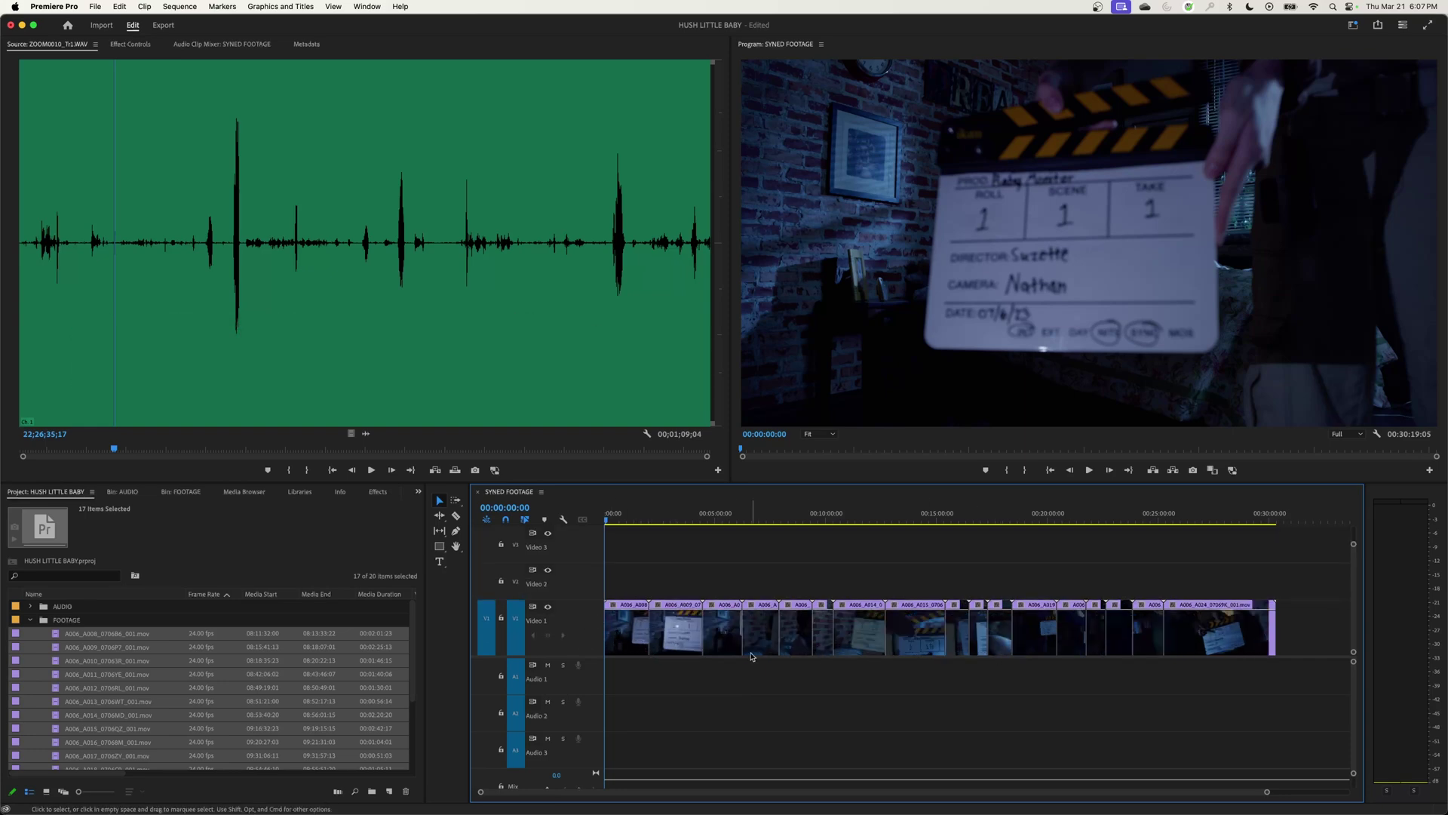
pyautogui.press('=')
pyautogui.press('=')
pyautogui.press('=')
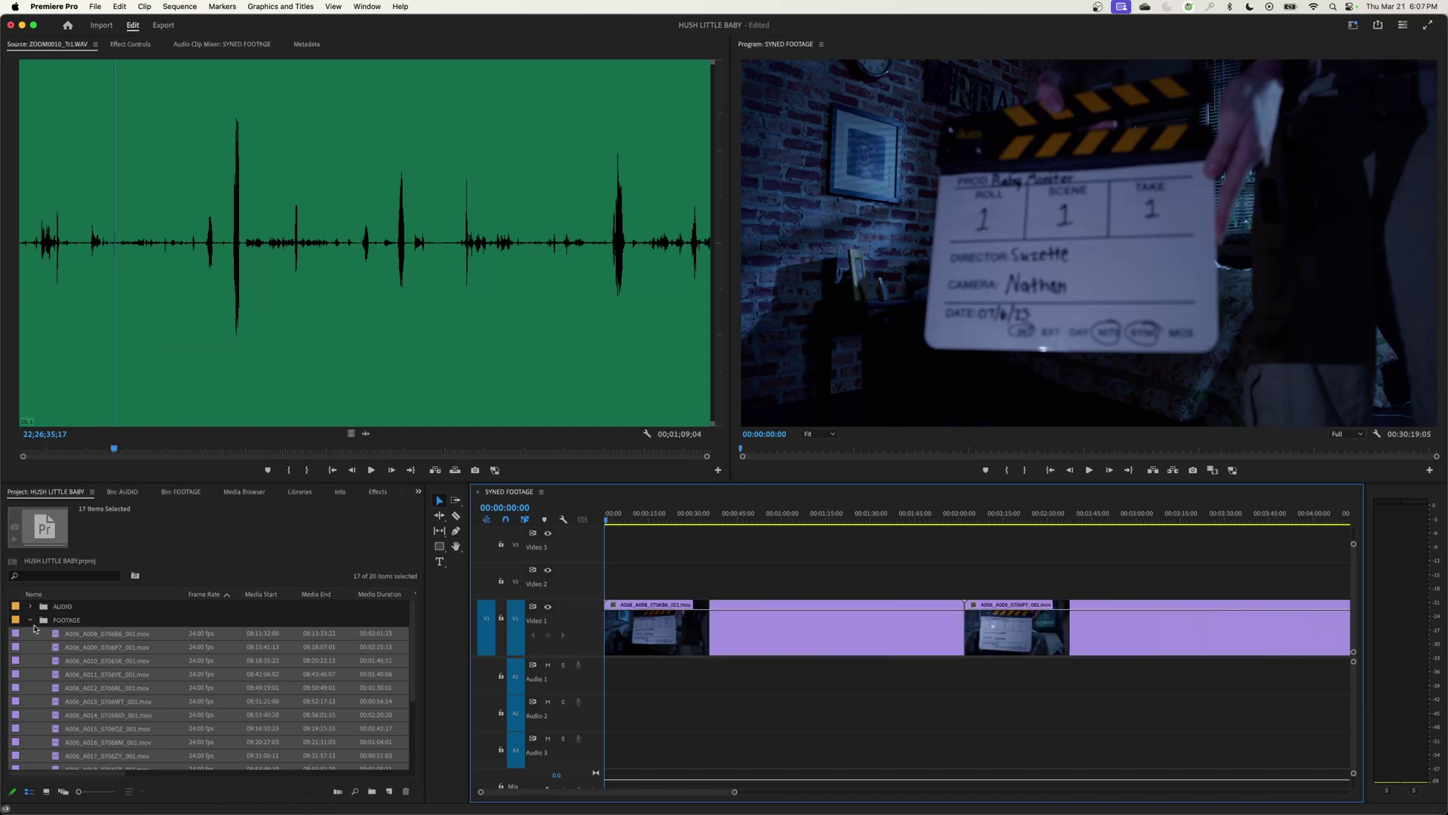
# Step: Collapse the FOOTAGE bin, inspect ZOOM0001_Tr1.WAV from the AUDIO bin in the Source Monitor, and delete that clip from the bin
pyautogui.click(31, 622)
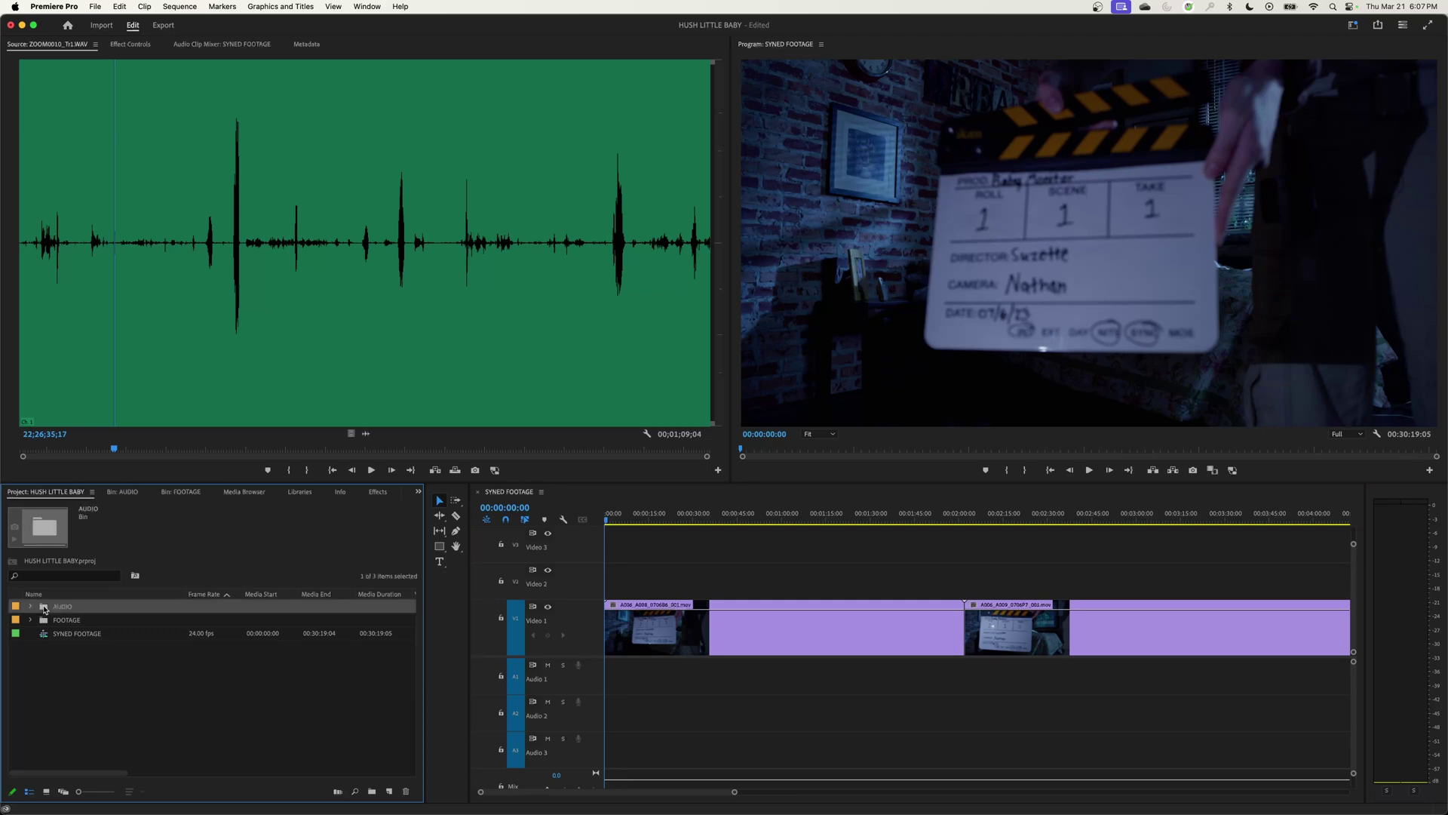
pyautogui.doubleClick(43, 607)
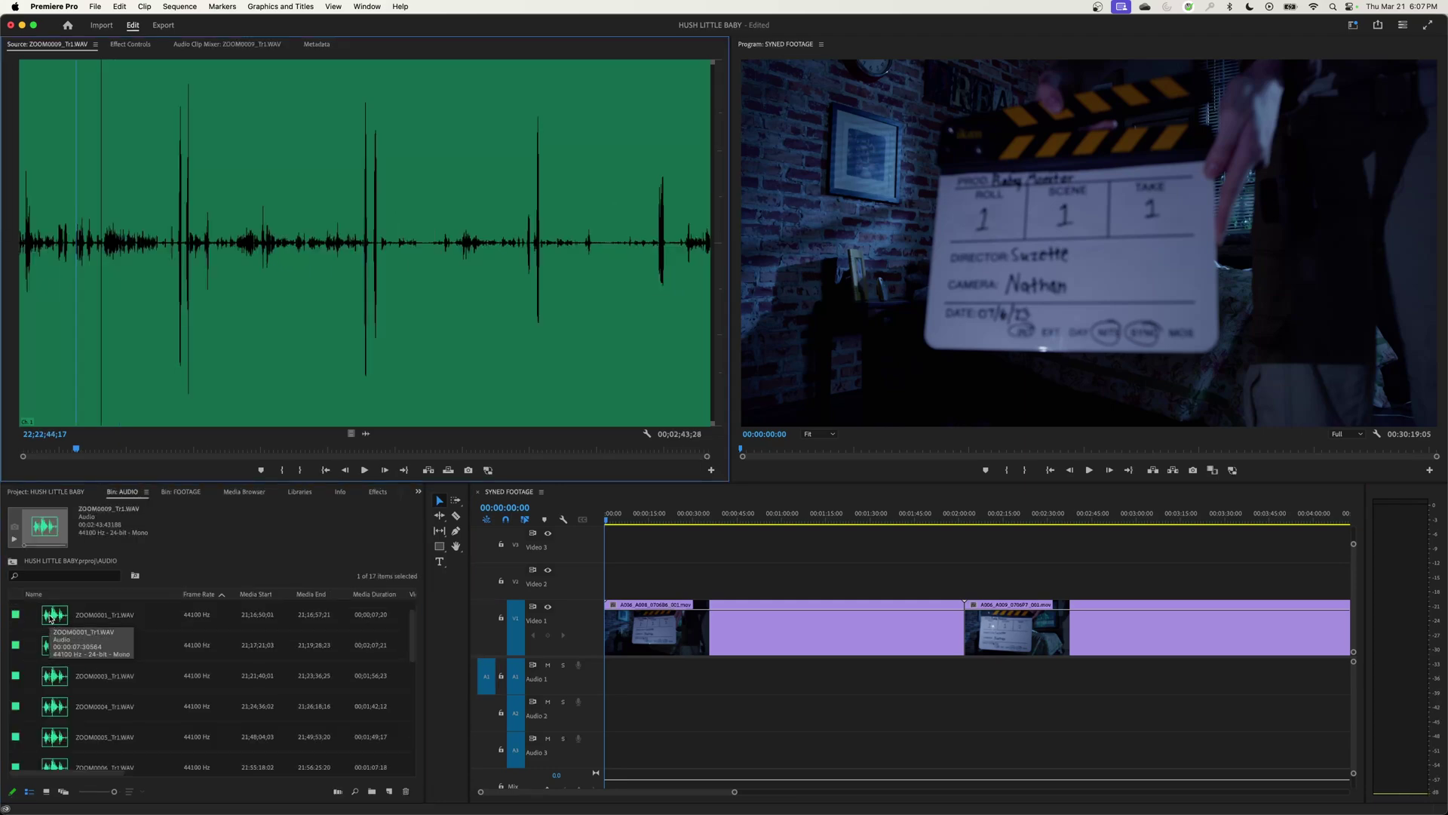
pyautogui.doubleClick(49, 619)
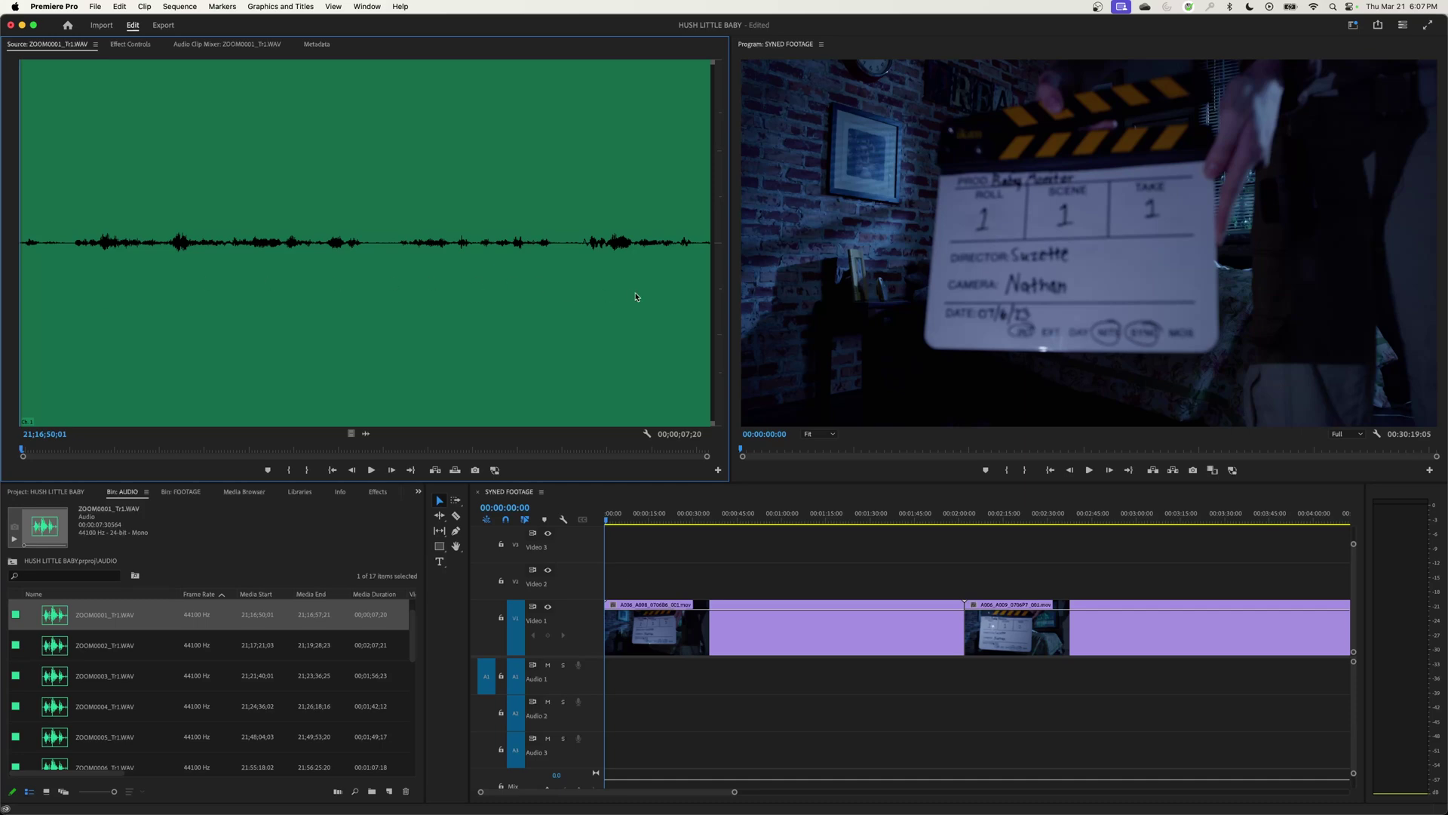
pyautogui.click(60, 621)
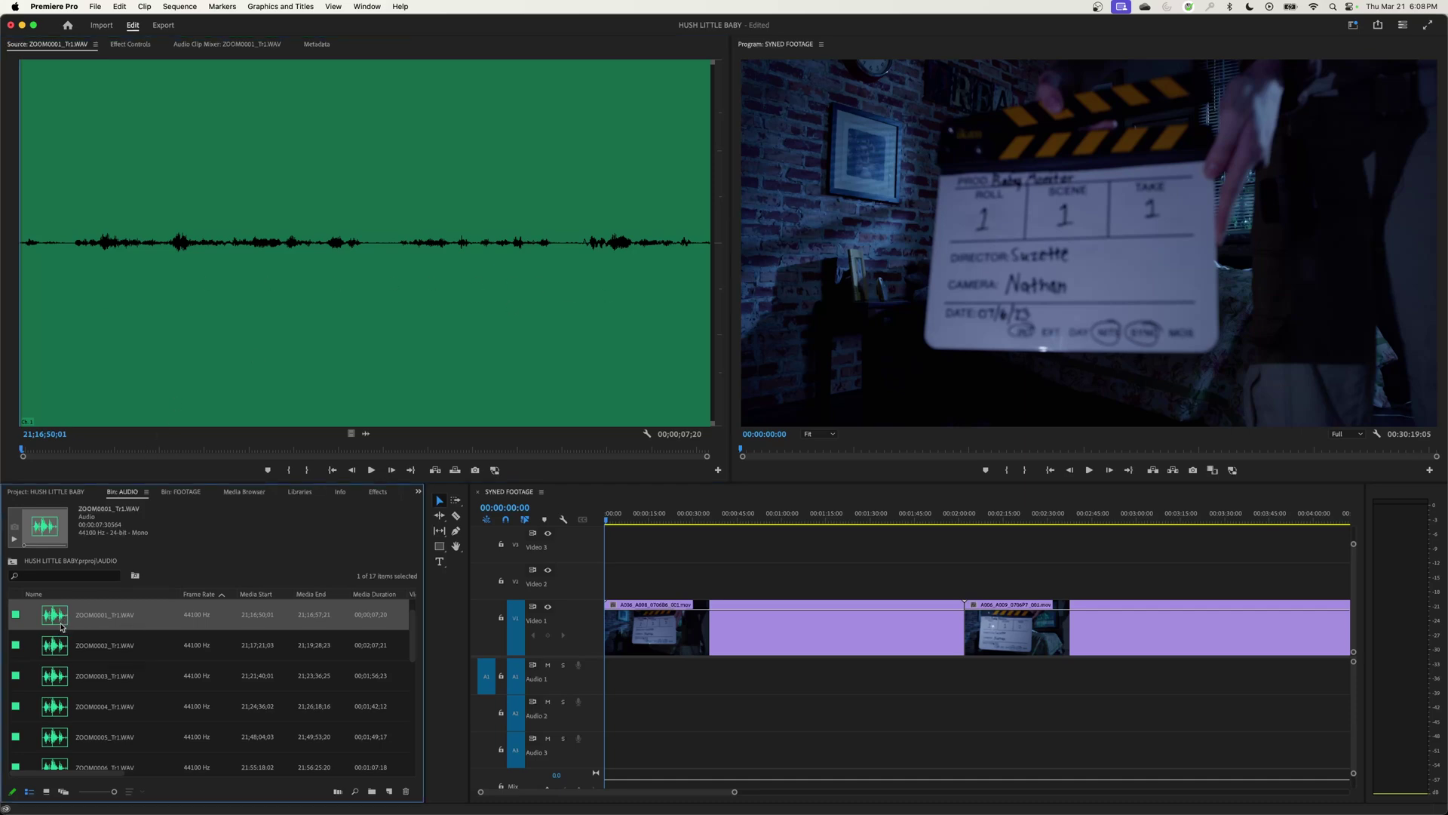
pyautogui.press('Delete')
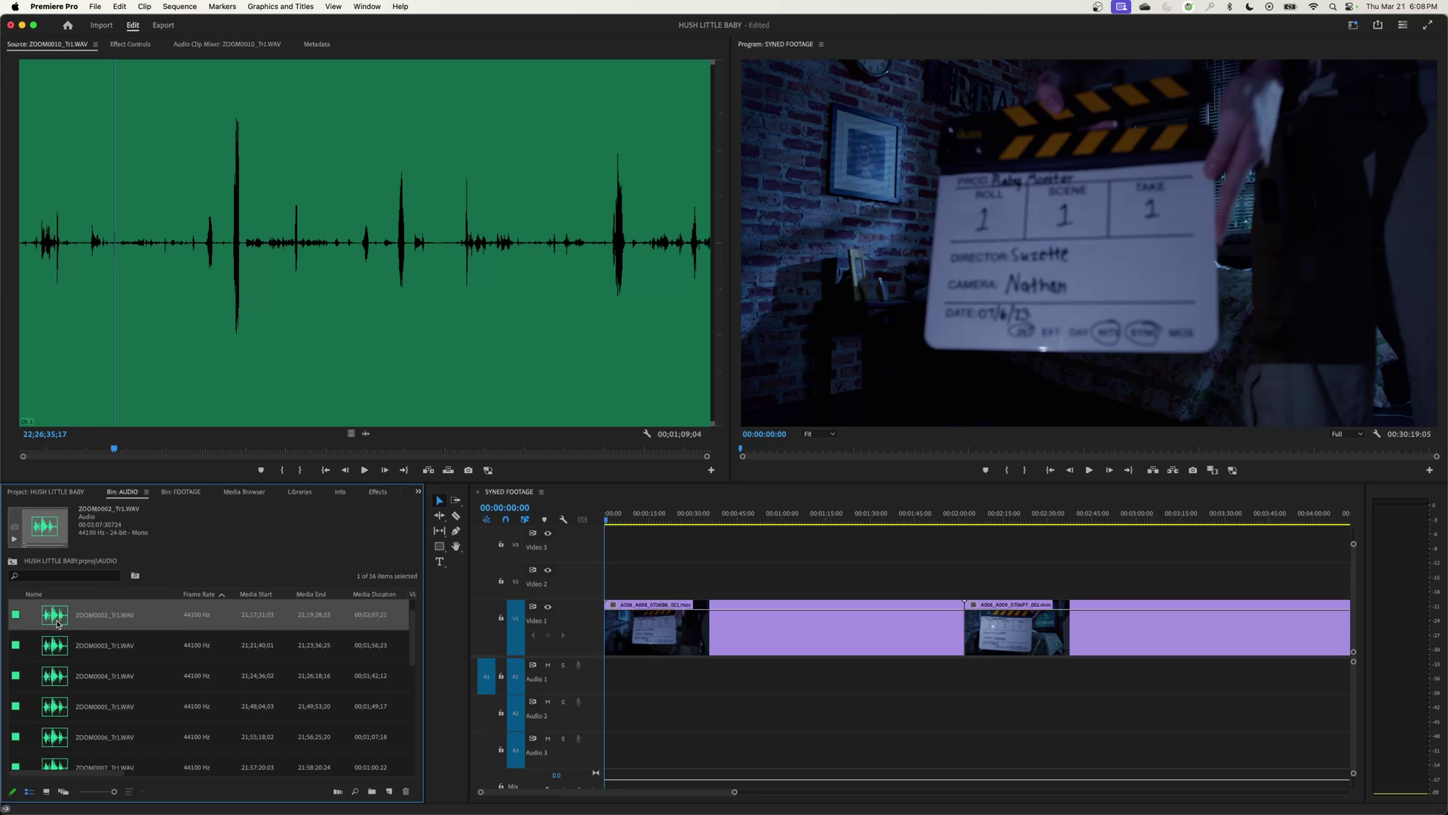
# Step: Load ZOOM0002_Tr1.WAV in the Source Monitor and mark an In point on the clap spike at 21;17;42;02
pyautogui.doubleClick(57, 623)
pyautogui.click(106, 268)
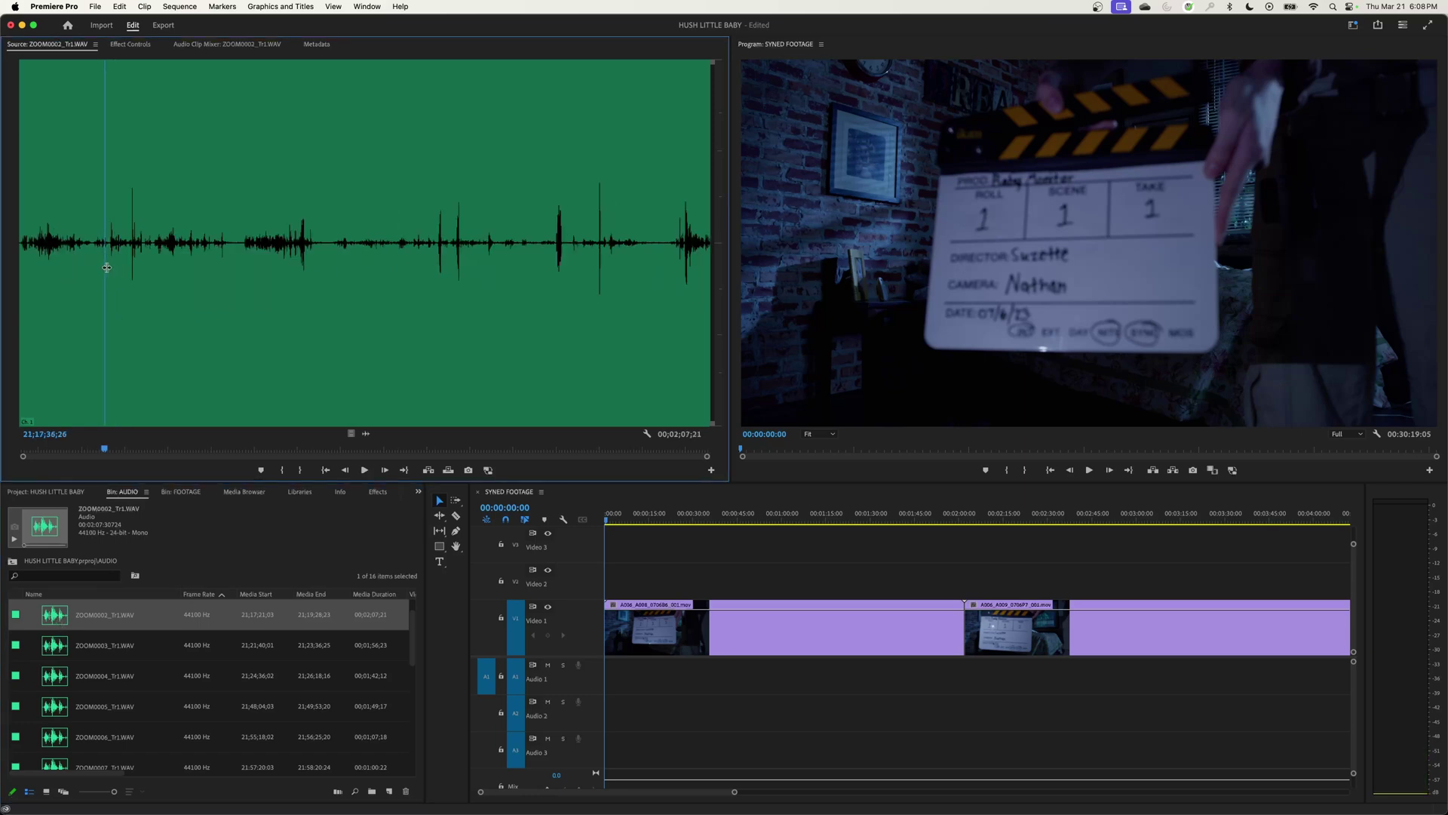
pyautogui.moveTo(106, 268); pyautogui.dragTo(109, 267)
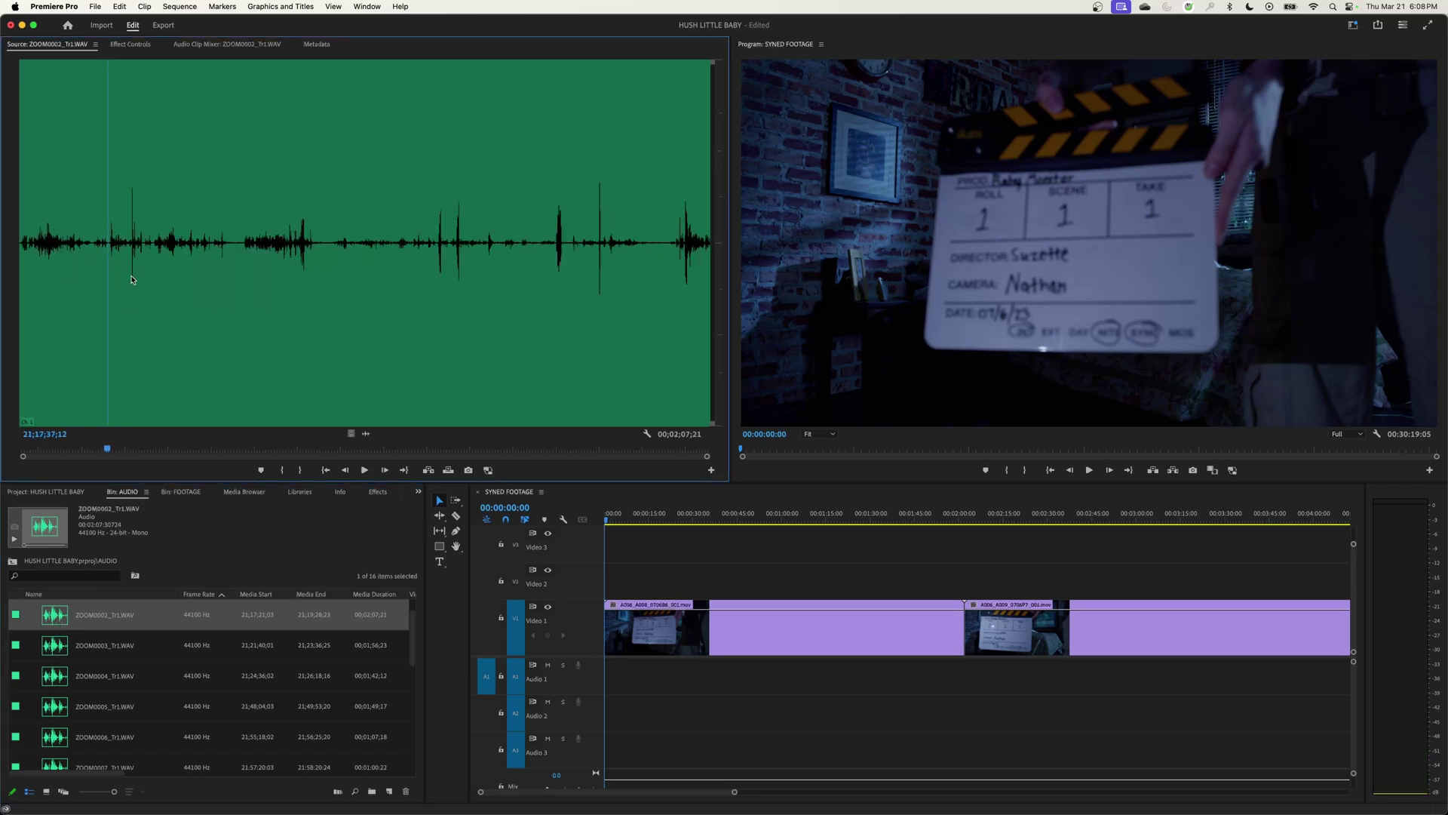
pyautogui.press('=')
pyautogui.moveTo(354, 270); pyautogui.dragTo(364, 269)
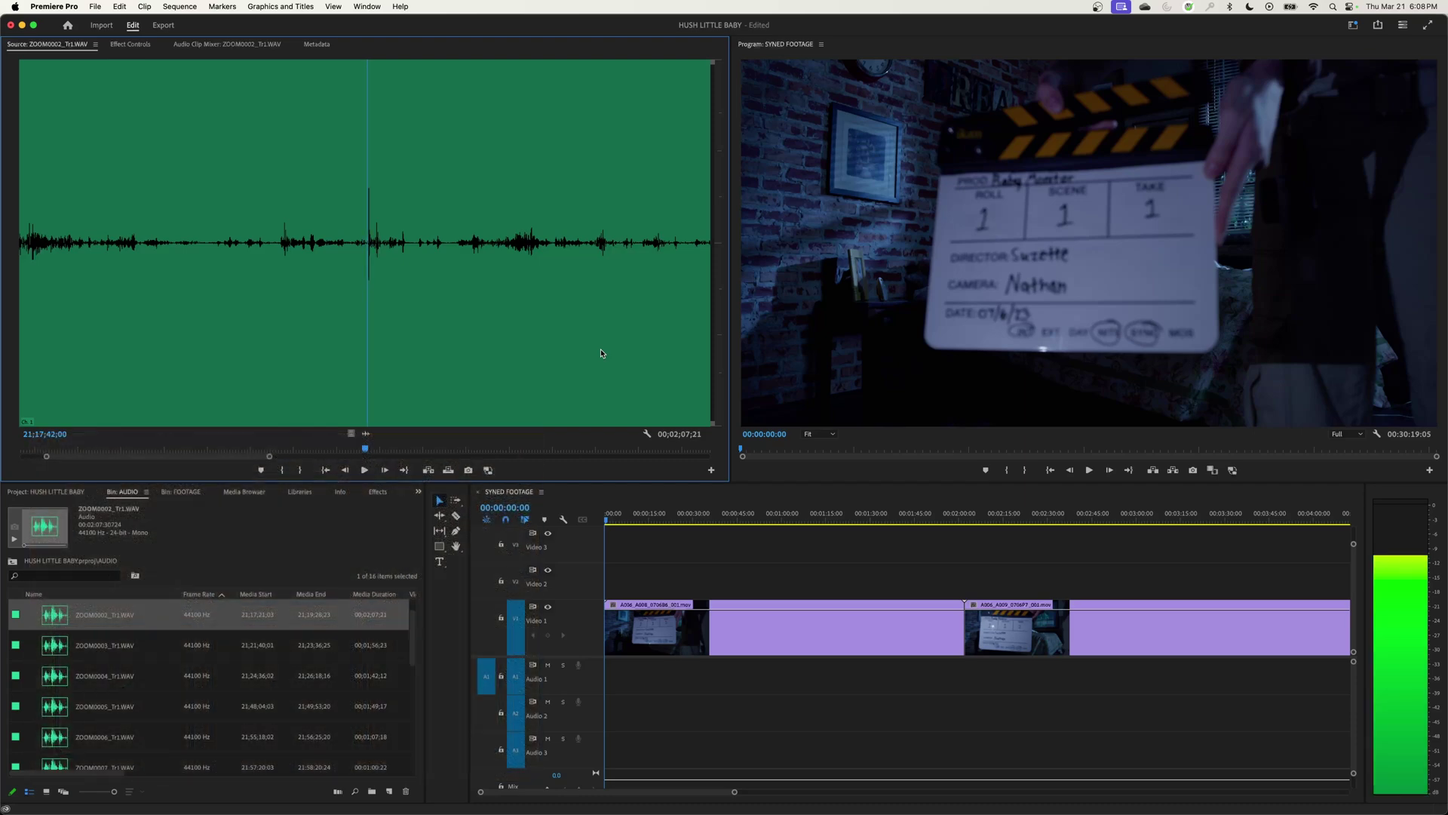
pyautogui.press('Right')
pyautogui.press('Left')
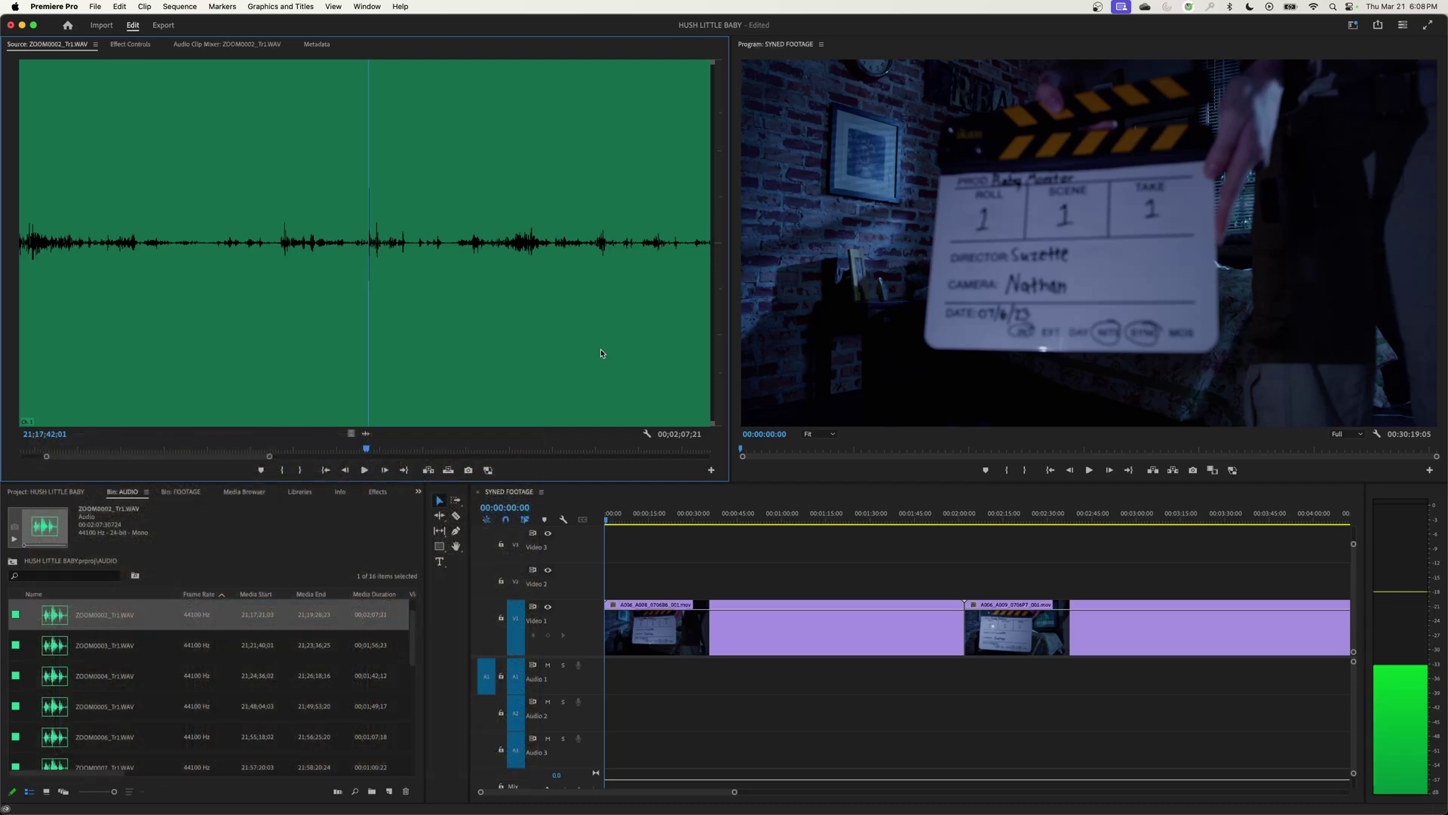
pyautogui.press('Right')
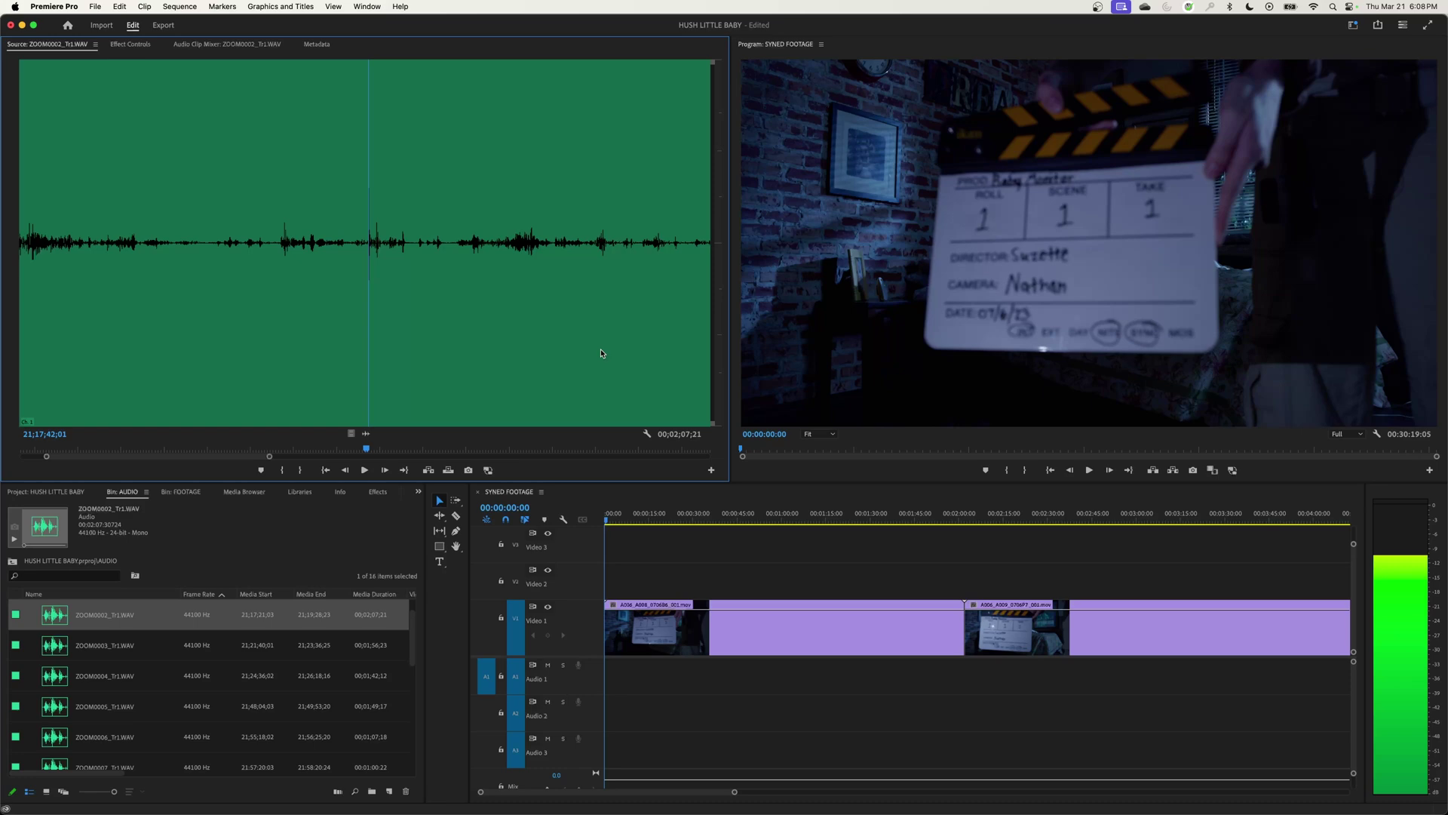
pyautogui.press('Right')
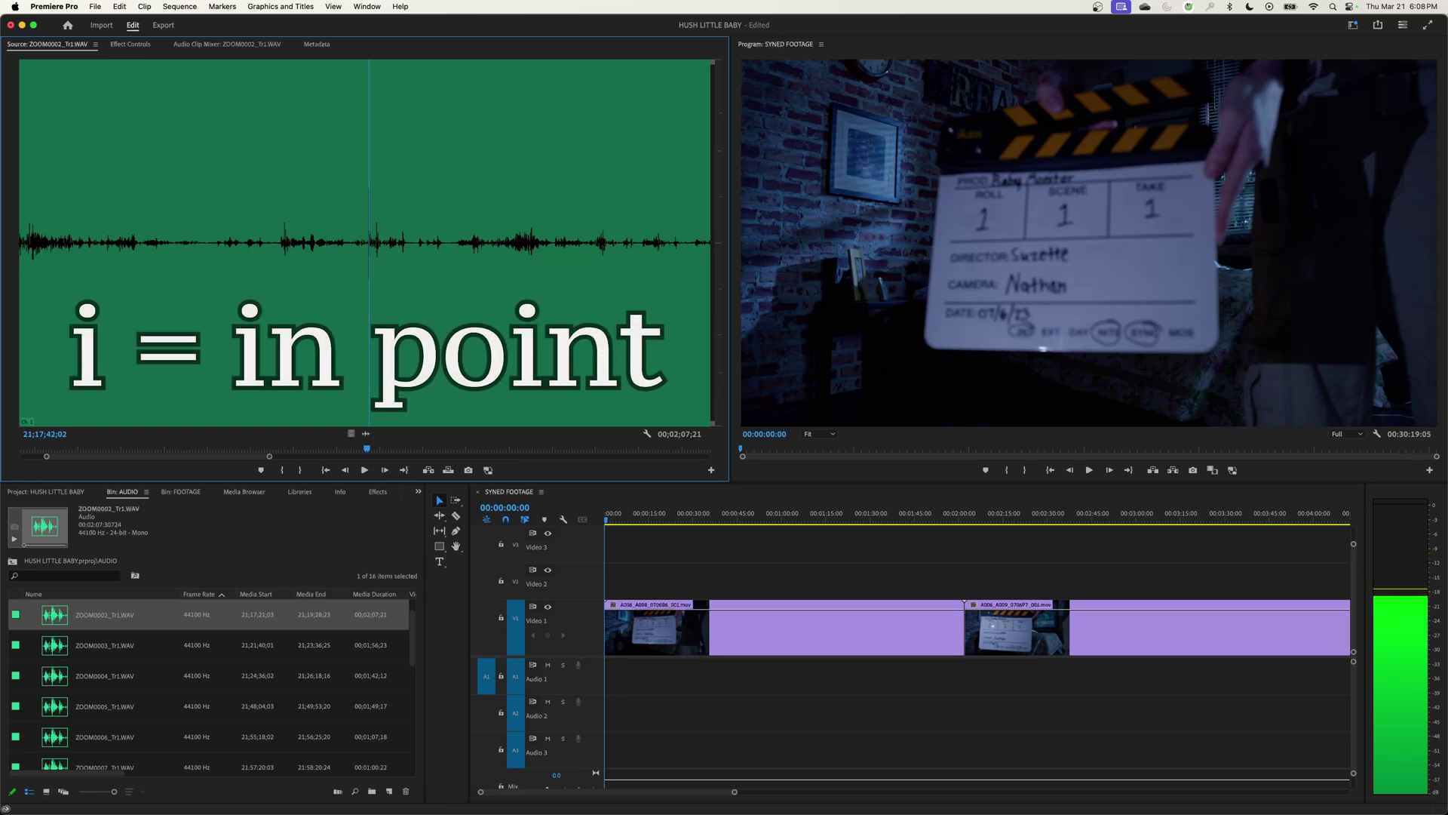
pyautogui.press('i')
# Step: Find the frame where the clapperboard closes in the sequence's first clip and mark a sequence In point at 00:00:08:01
pyautogui.hotkey('shift', '1')
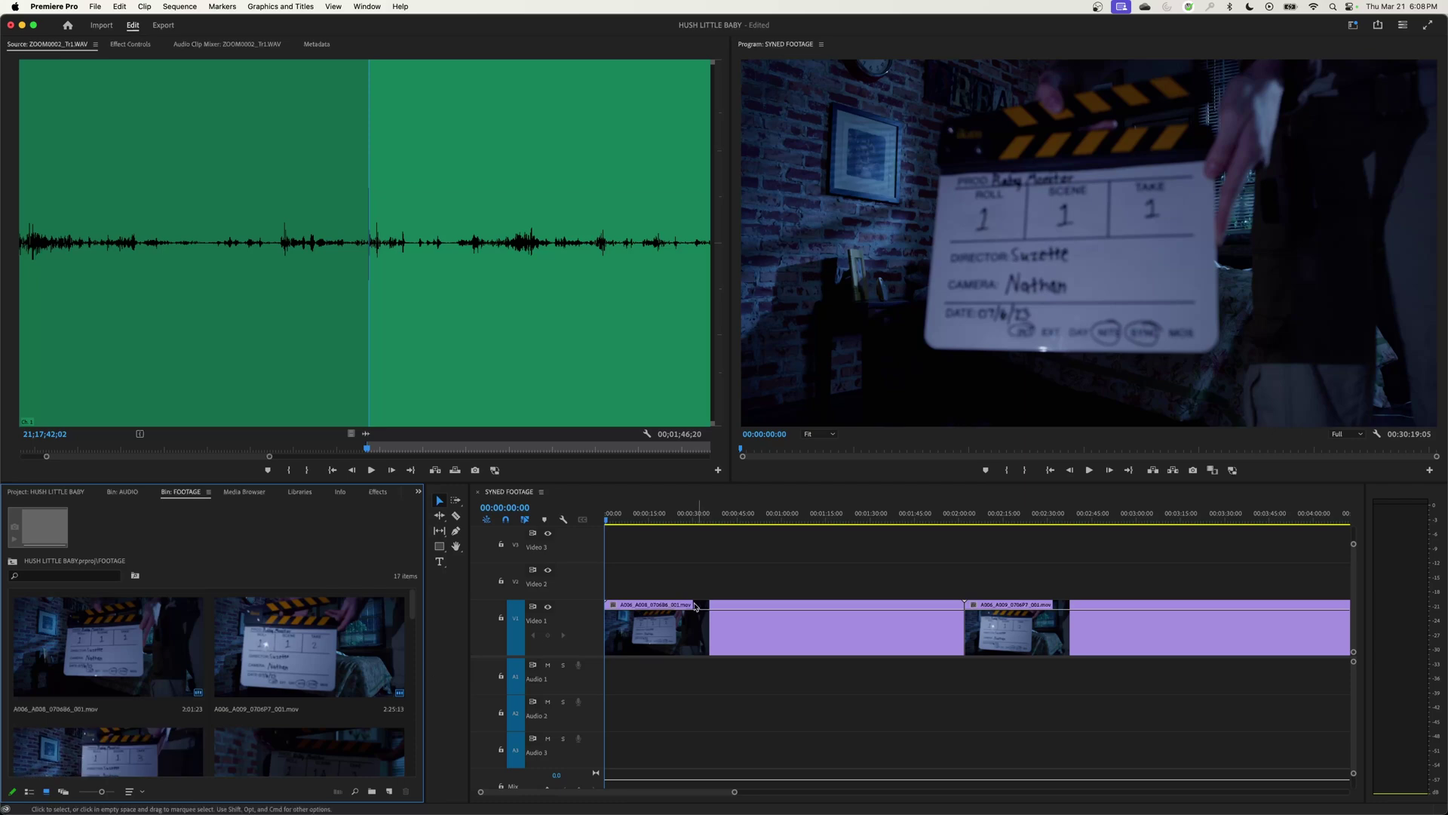
pyautogui.click(664, 583)
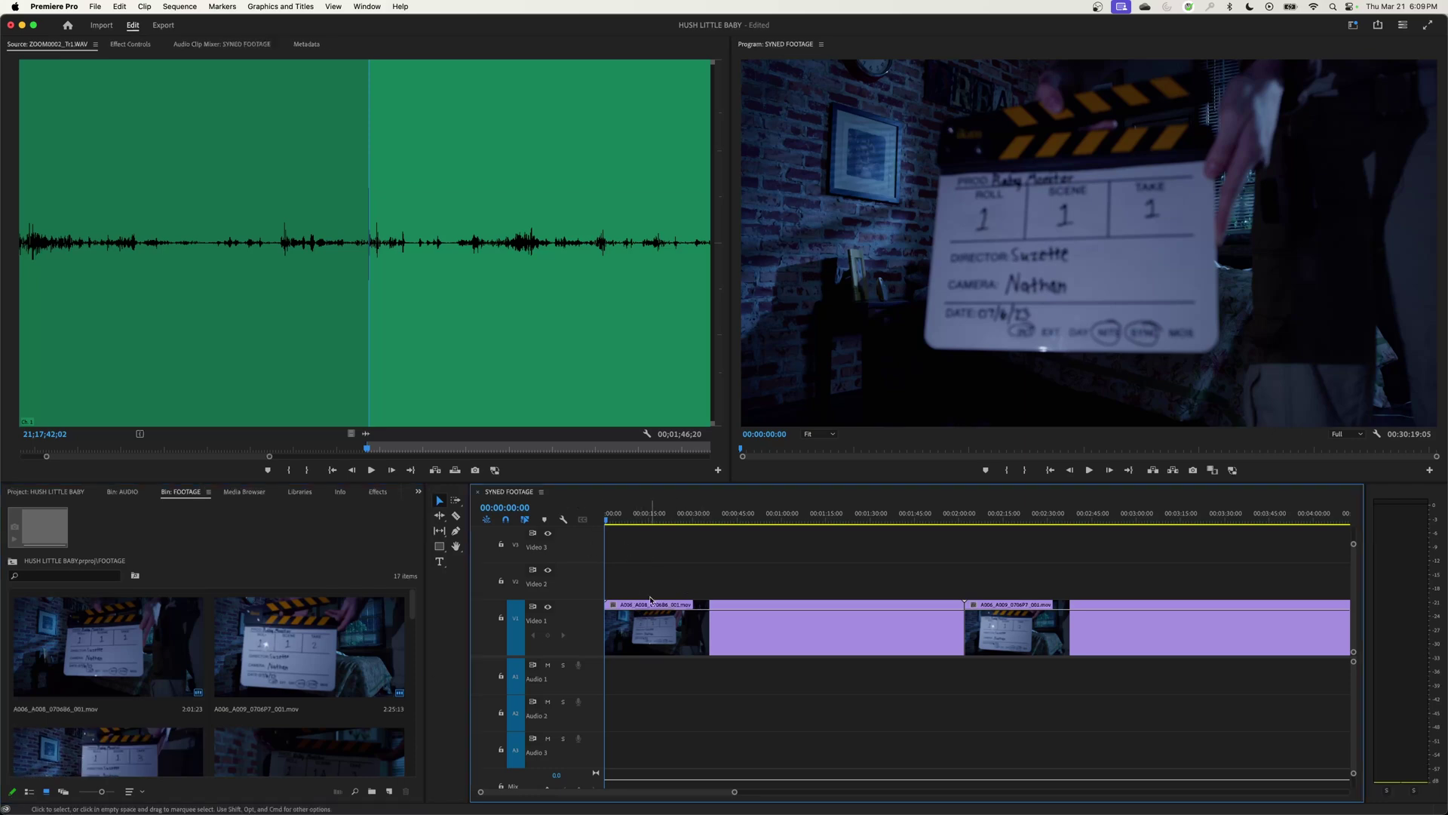
pyautogui.press('space')
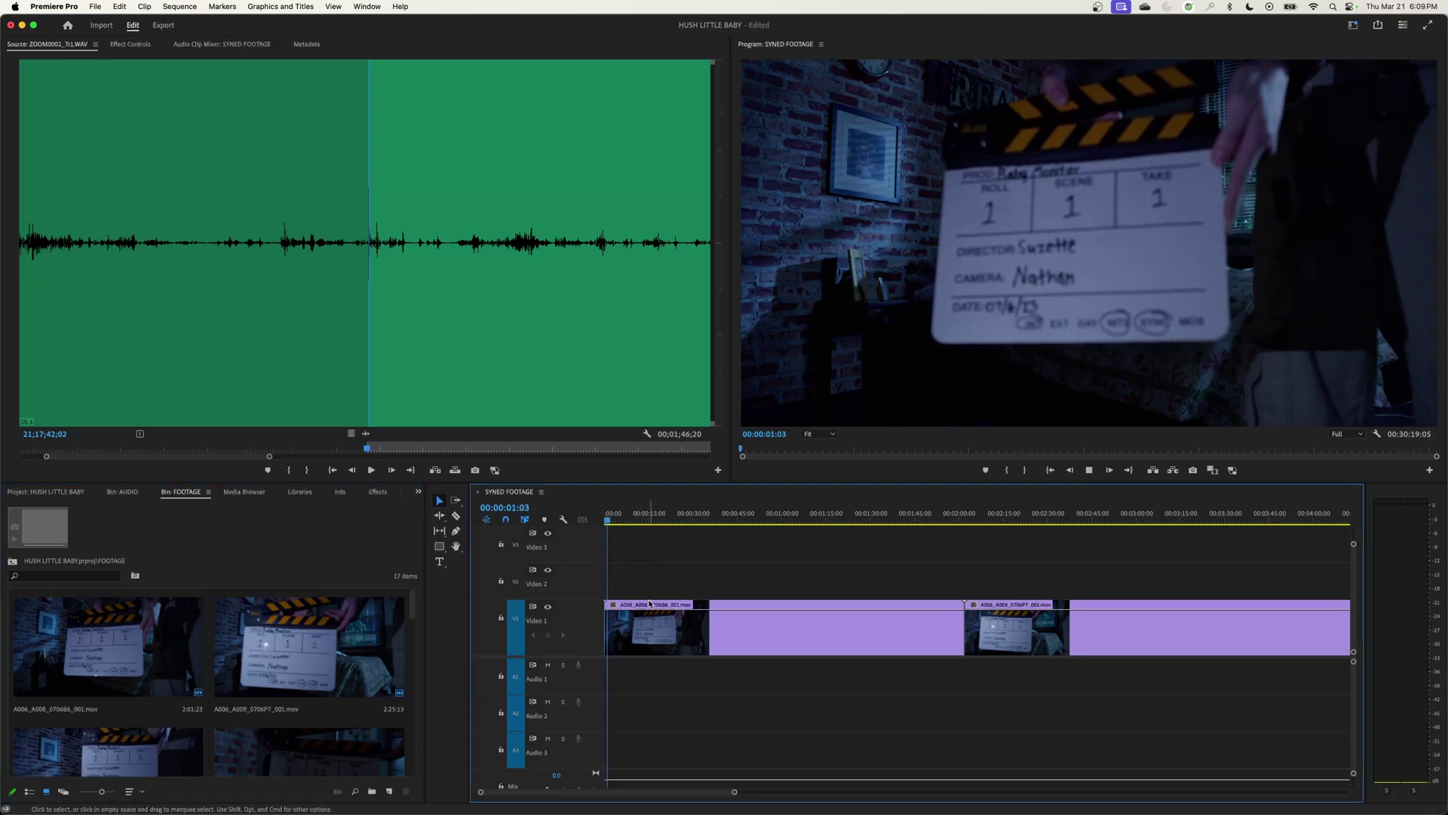
pyautogui.press('l')
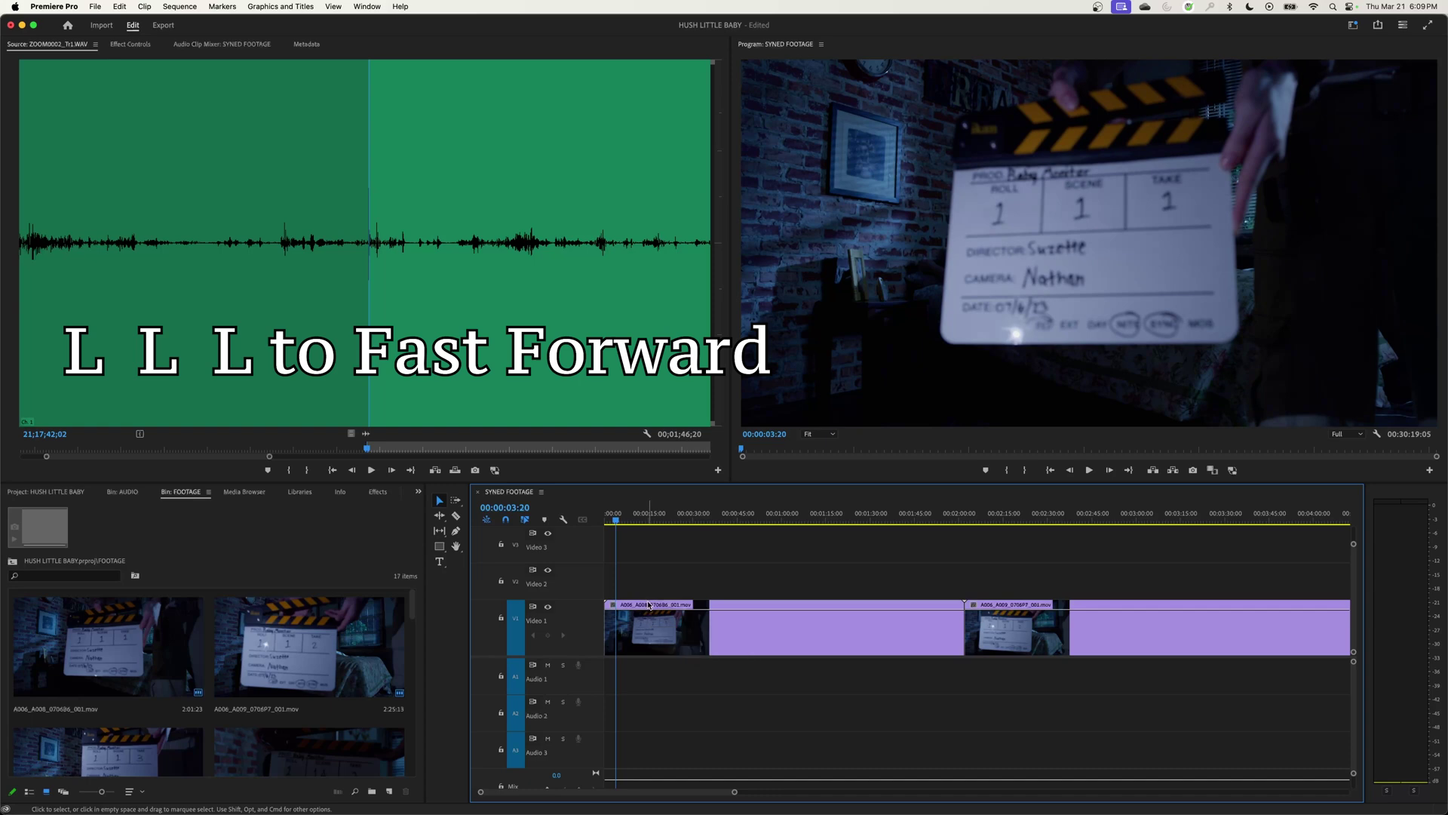
pyautogui.press('l')
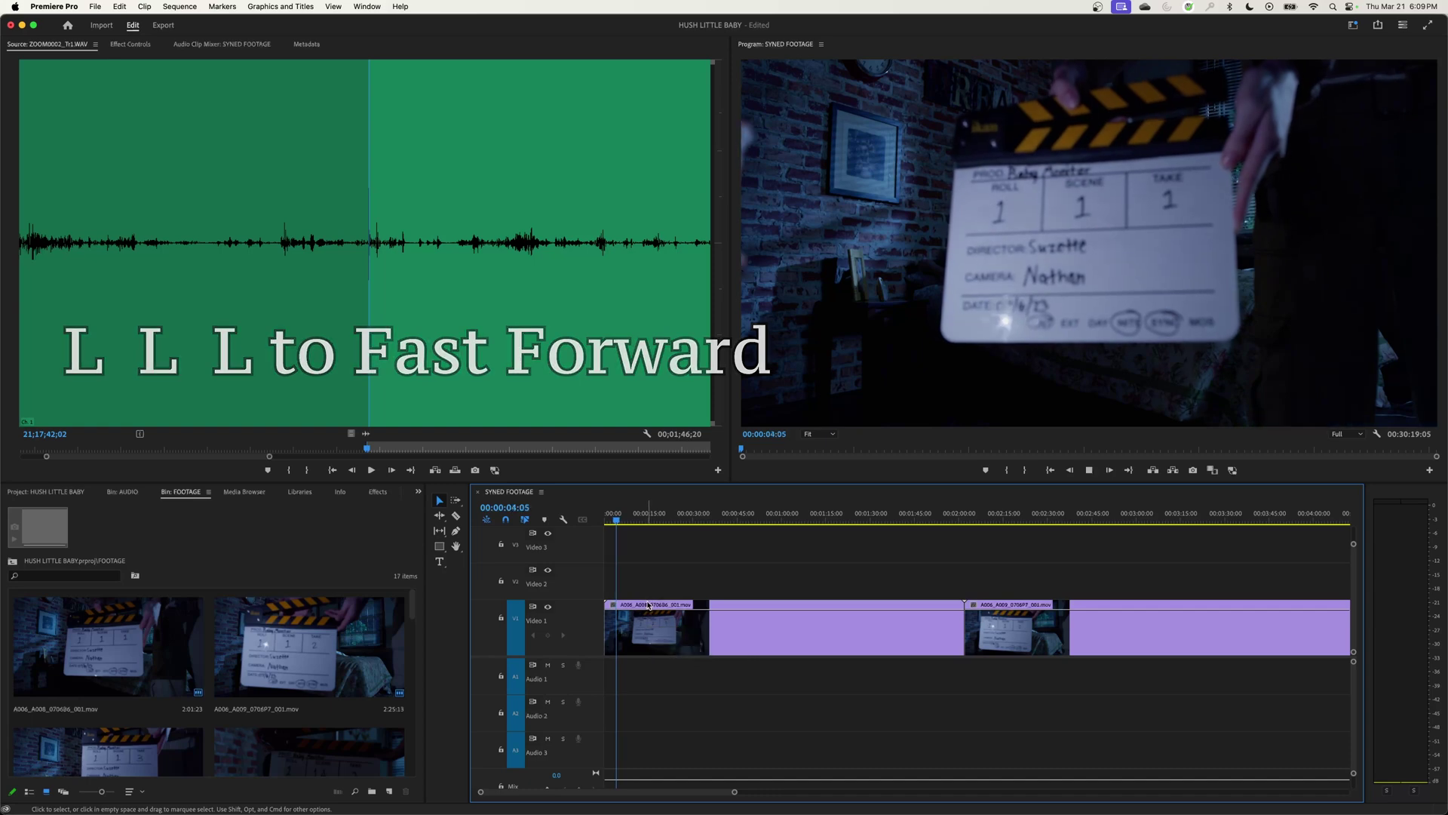
pyautogui.press('l')
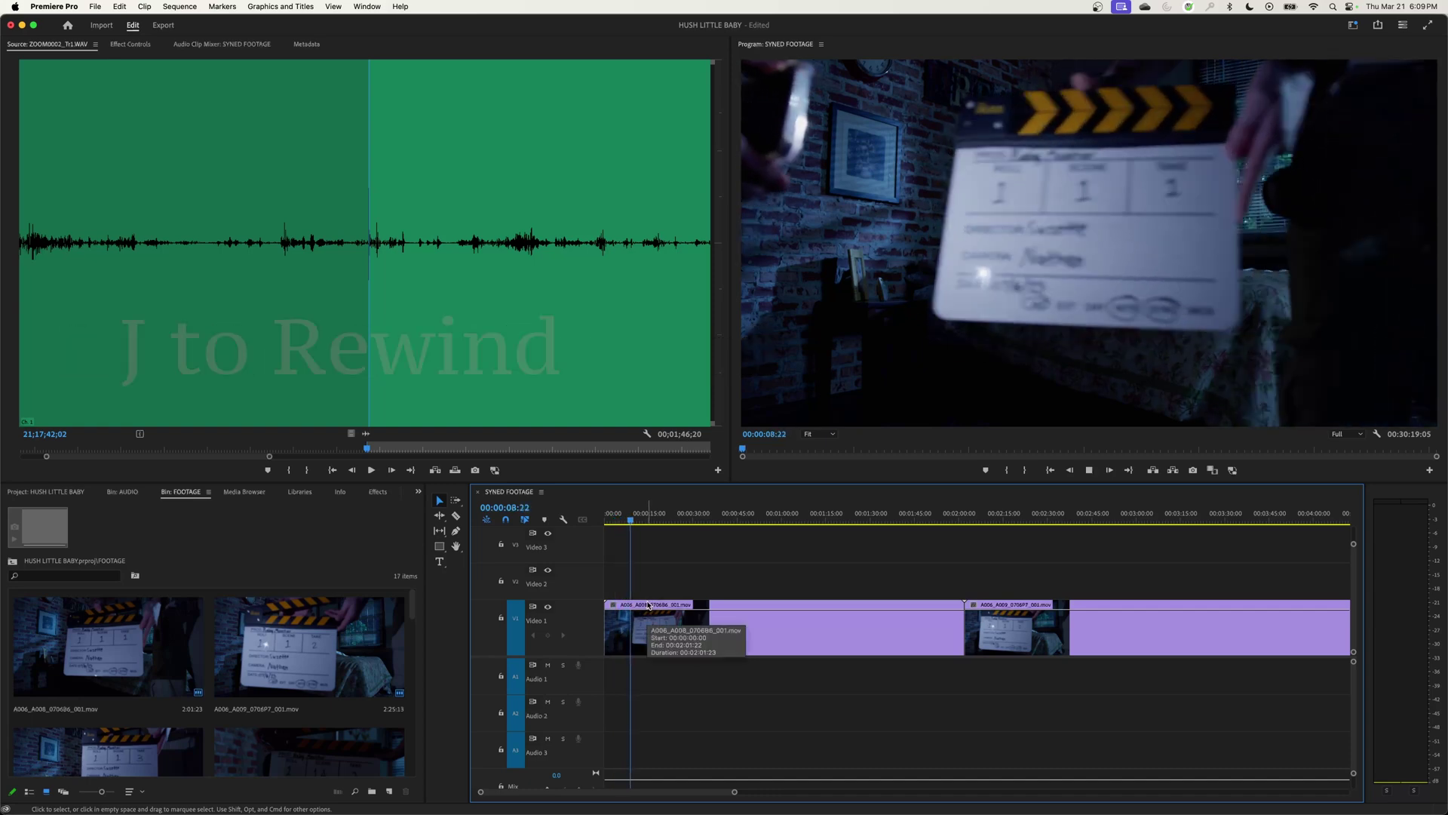
pyautogui.press('j')
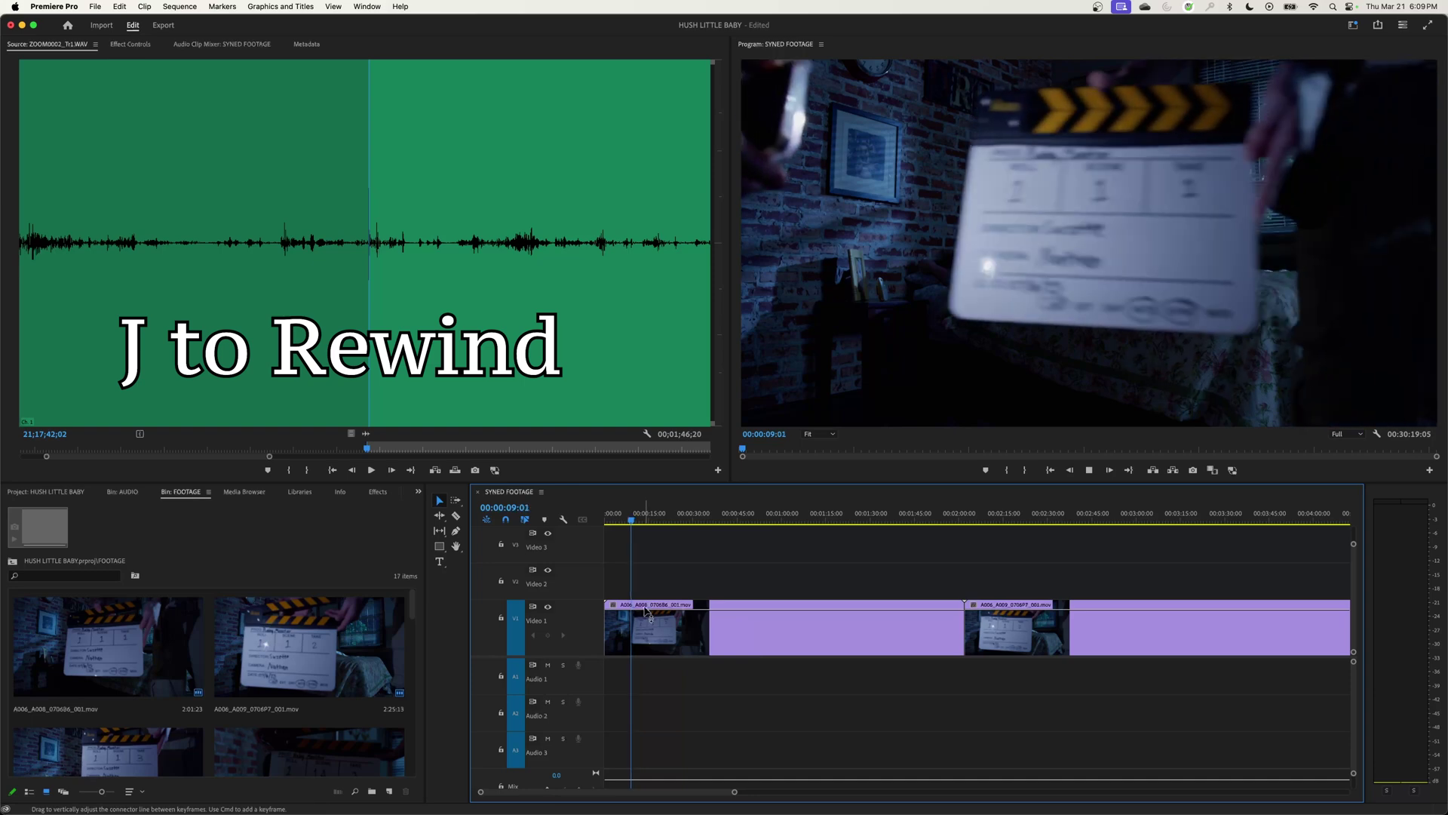
pyautogui.press('j')
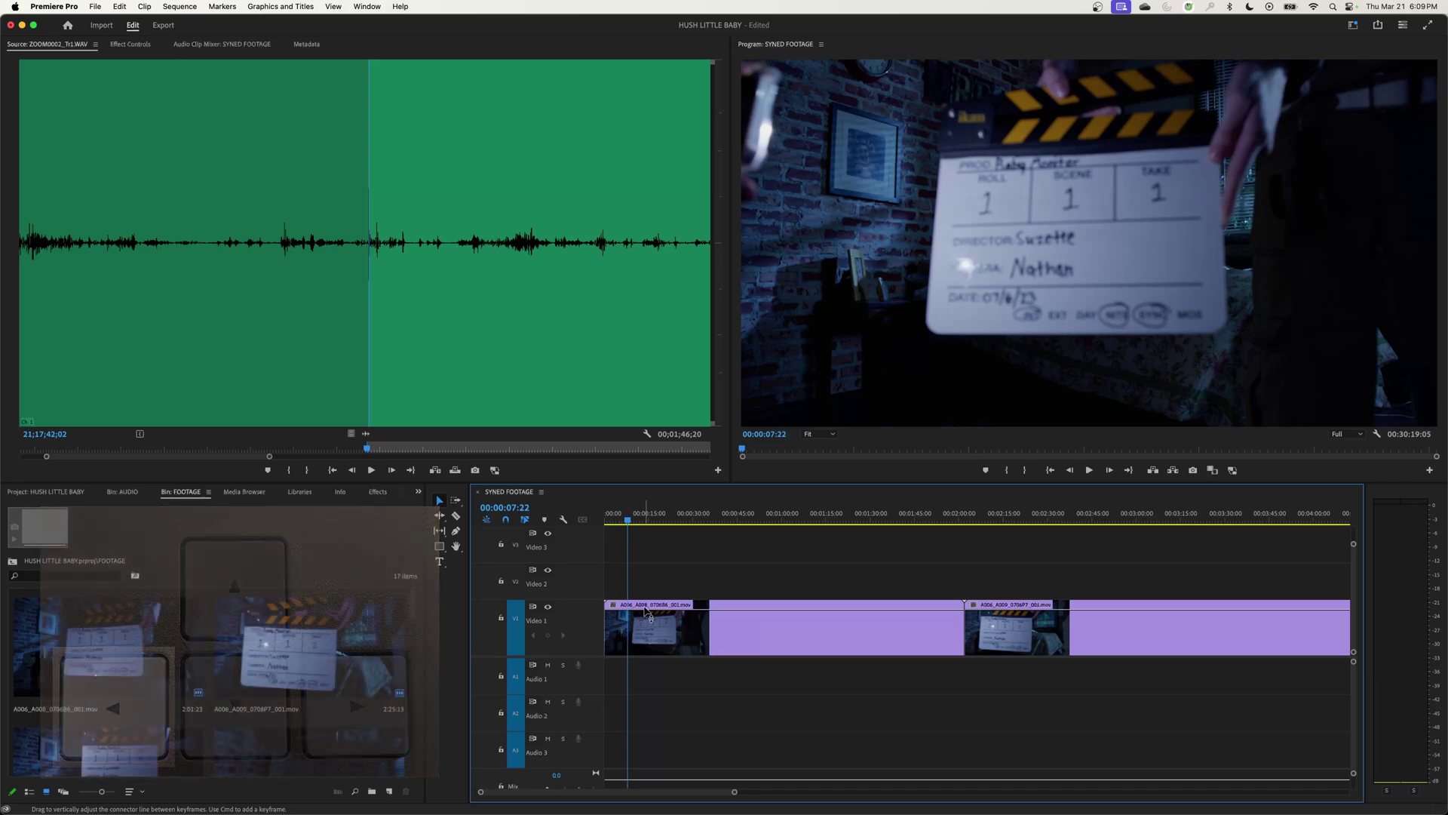
pyautogui.press('Right')
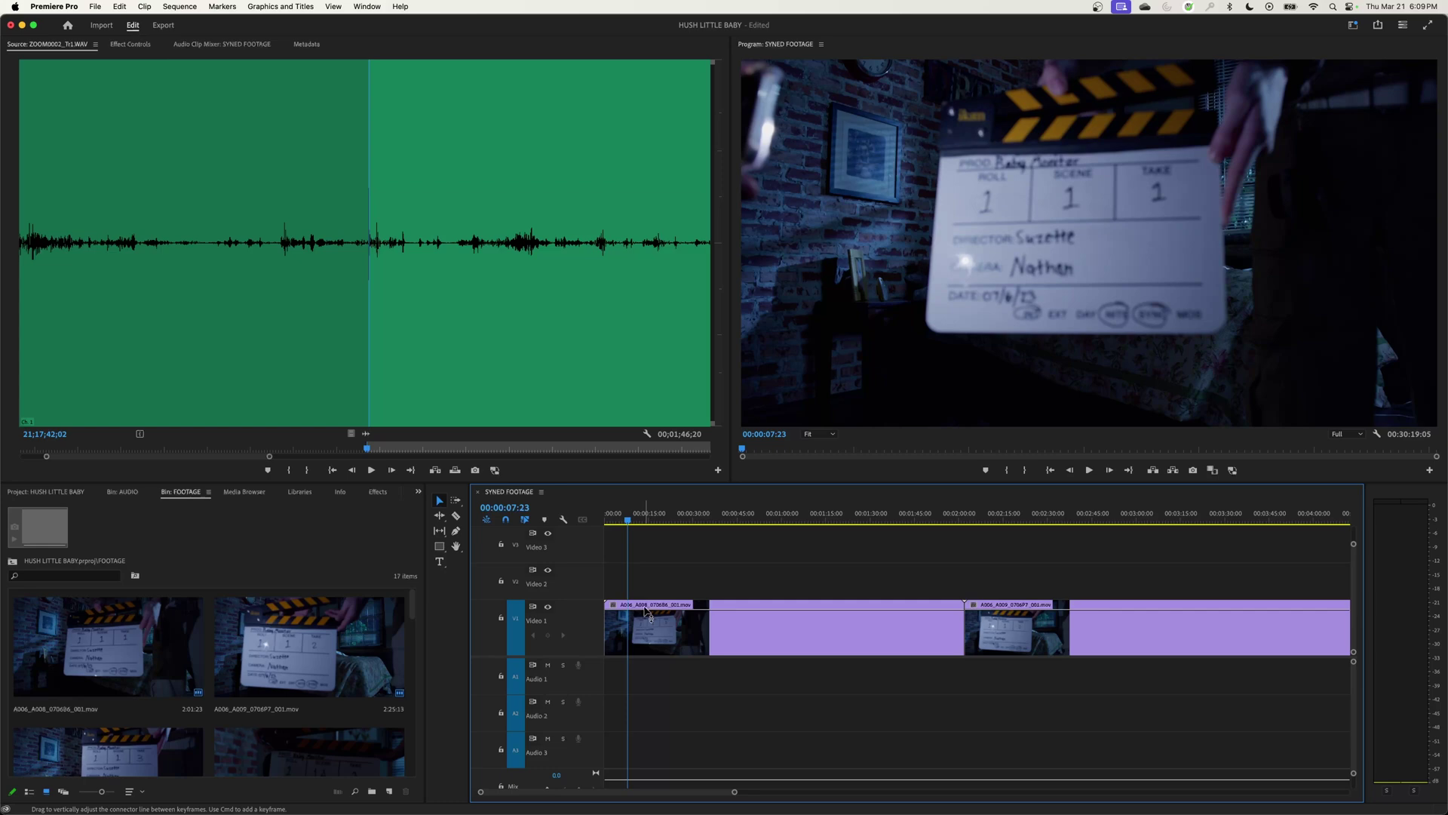
pyautogui.press('Right')
pyautogui.press('Right')
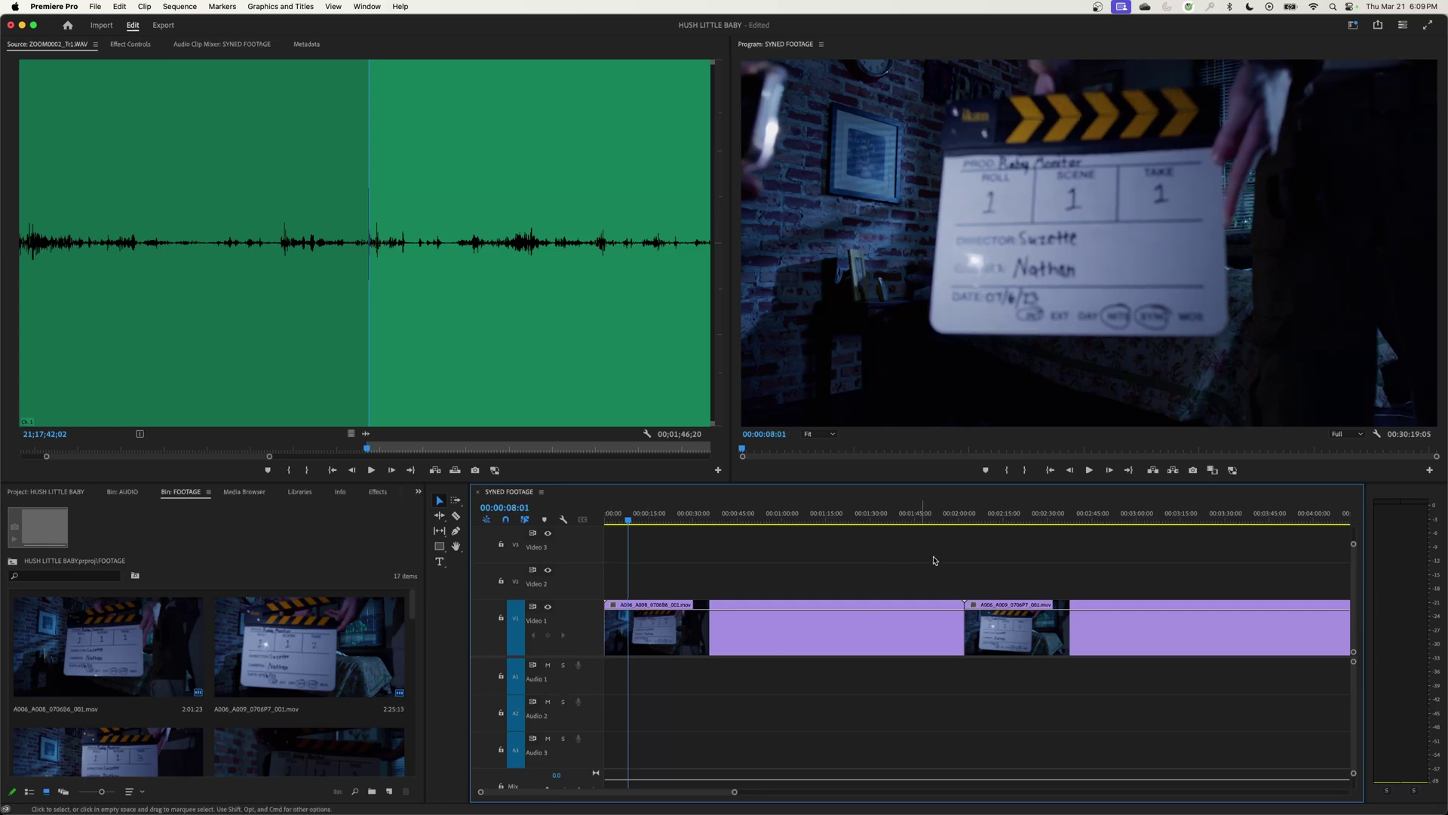
pyautogui.press('i')
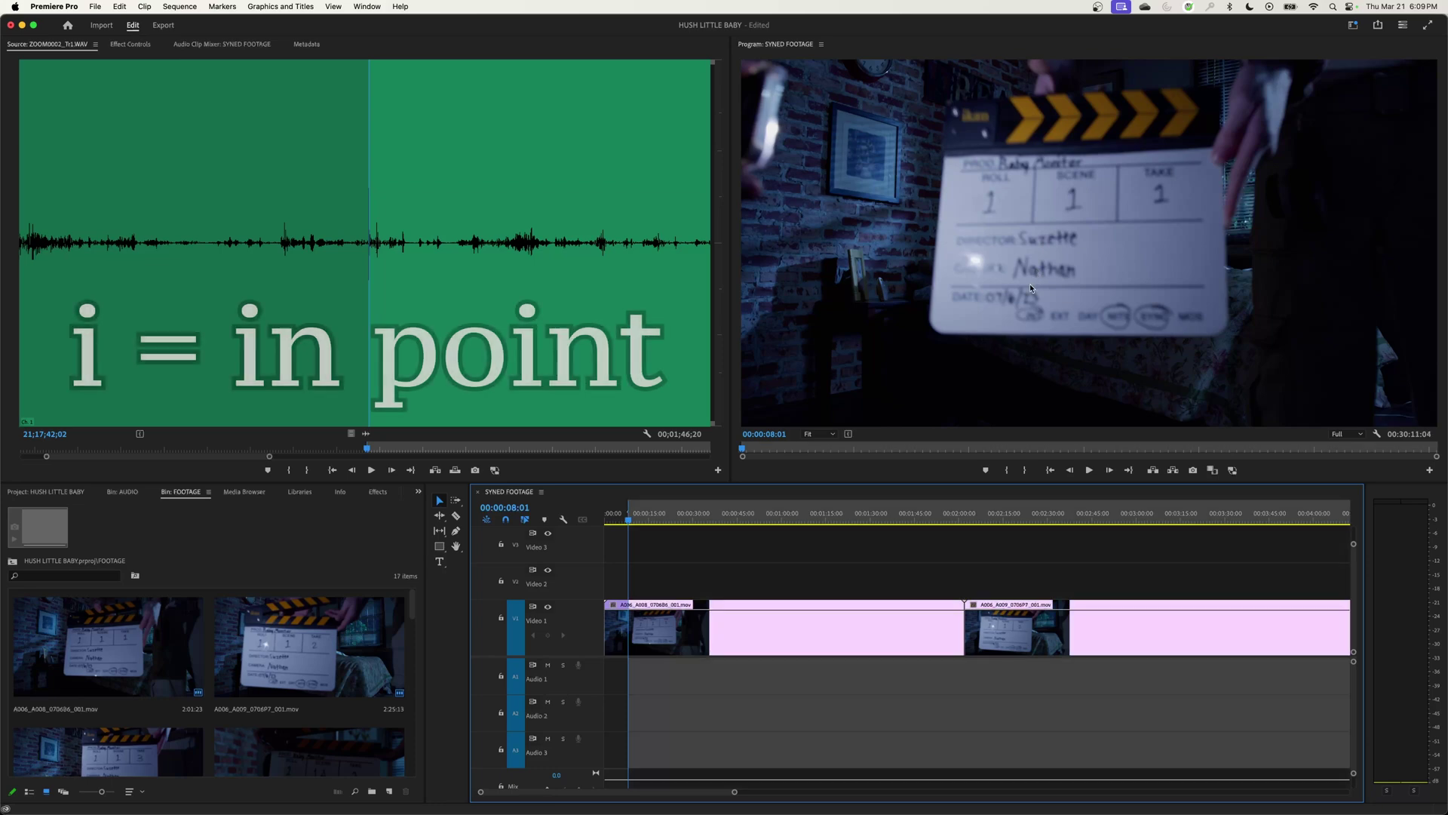
# Step: Overwrite ZOOM0002_Tr1.WAV from its clap In point onto Audio 1 at the sequence In point 00:00:08:01
pyautogui.click(616, 421)
pyautogui.press('Left')
pyautogui.press('Left')
pyautogui.press('Left')
pyautogui.press('Left')
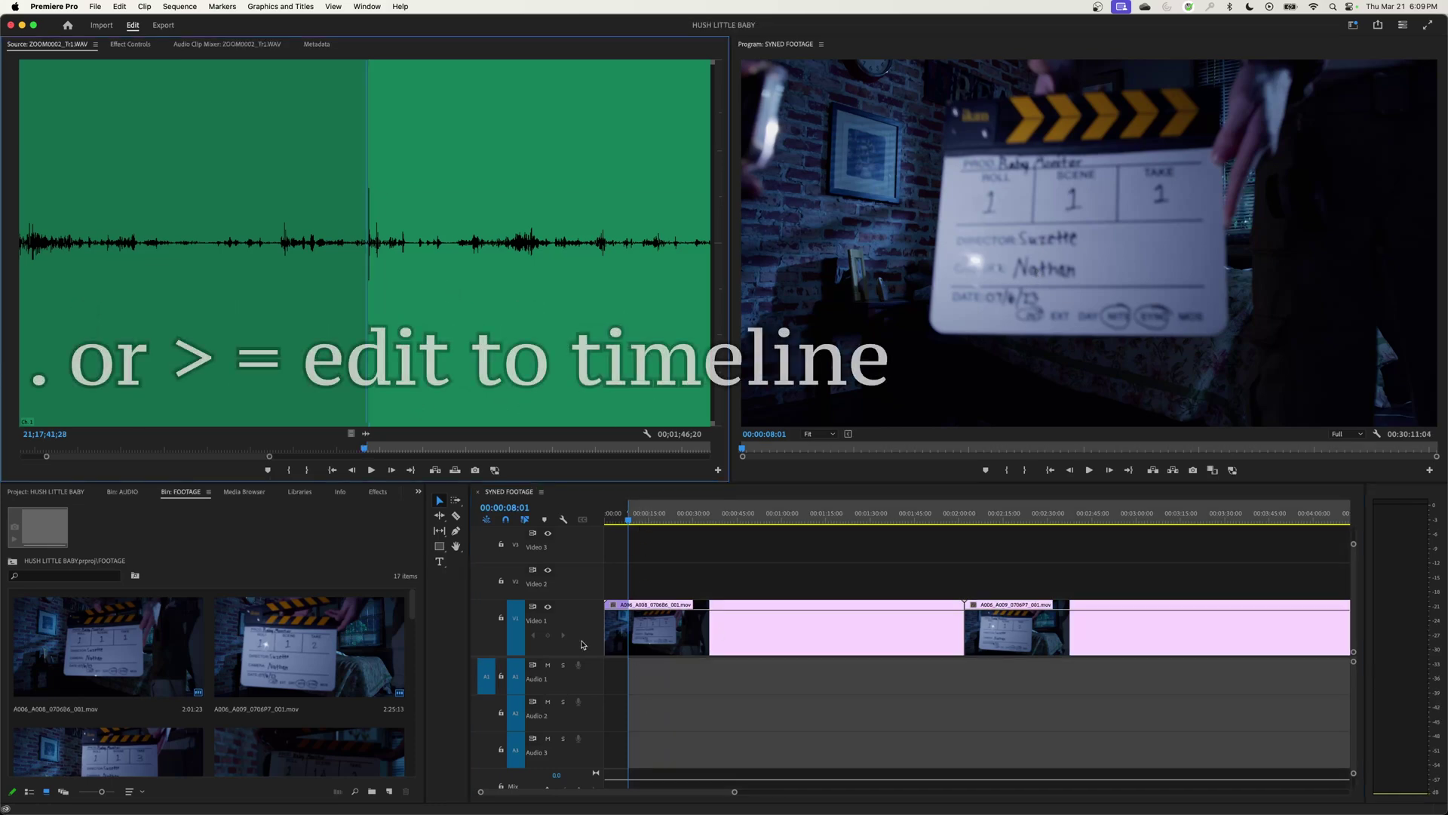
pyautogui.press('.')
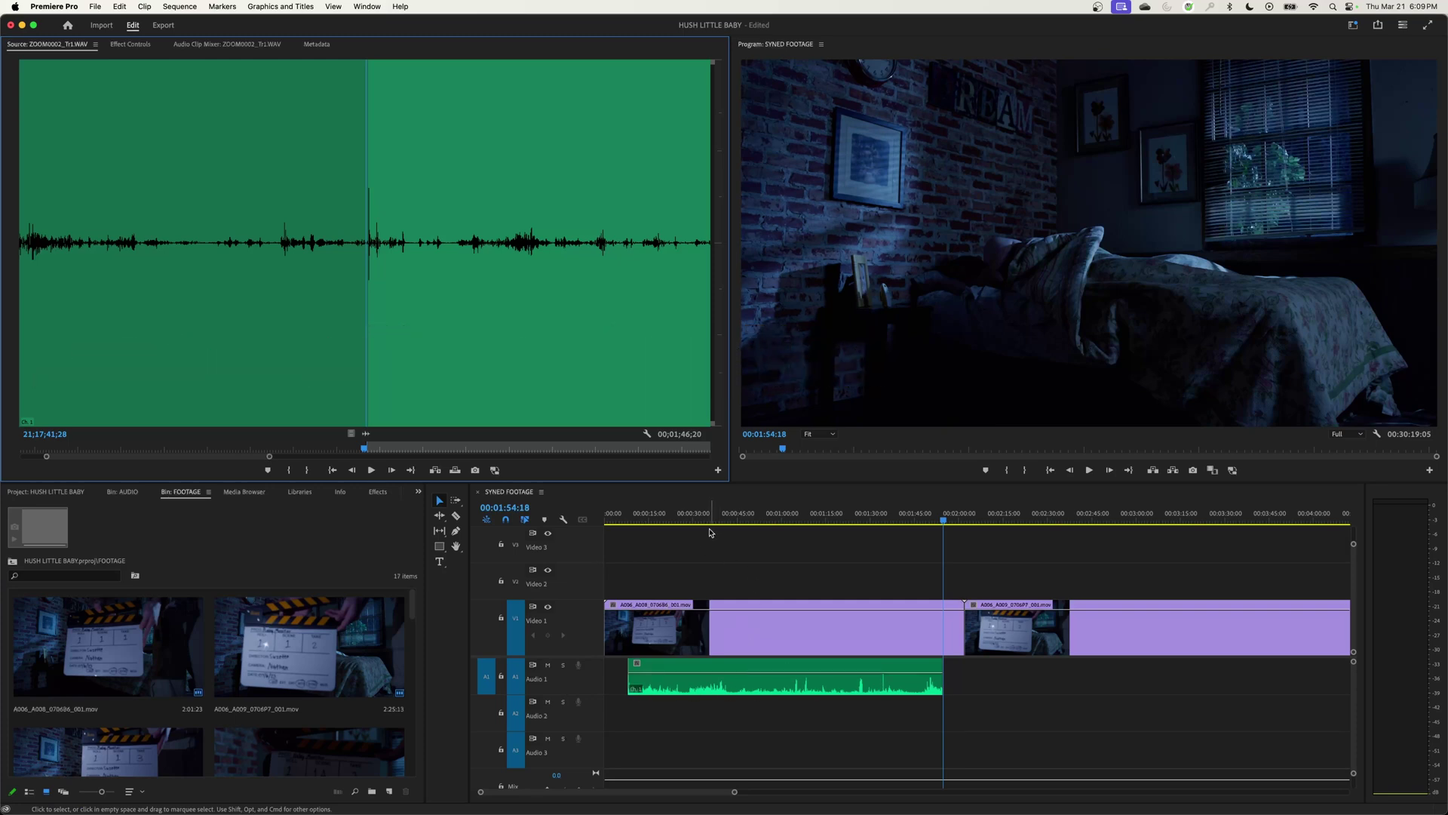
# Step: Play the sequence from about 00:01:06:10 to check the first clip's audio sync
pyautogui.moveTo(713, 531); pyautogui.dragTo(800, 537)
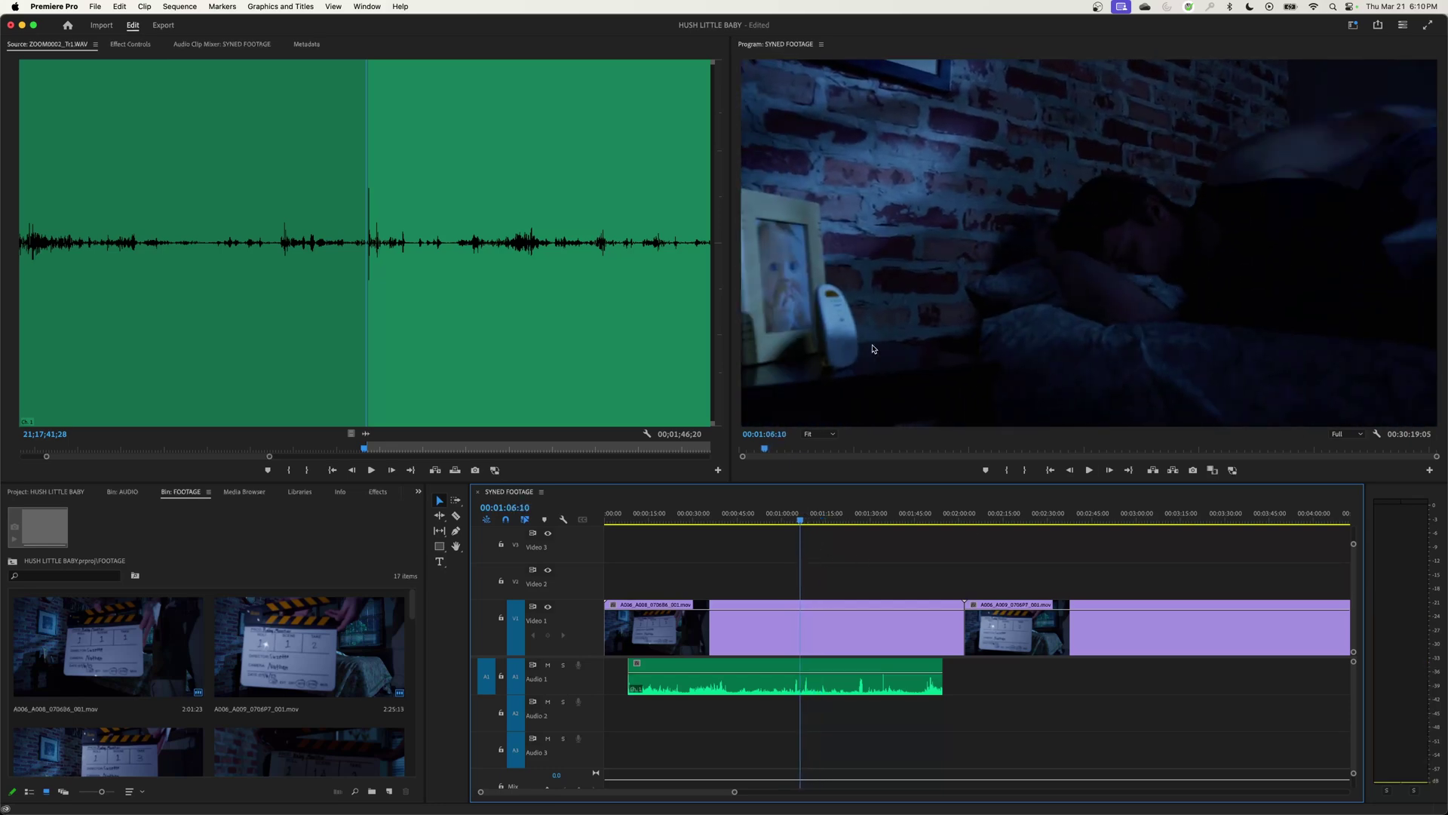
pyautogui.press('=')
pyautogui.press('space')
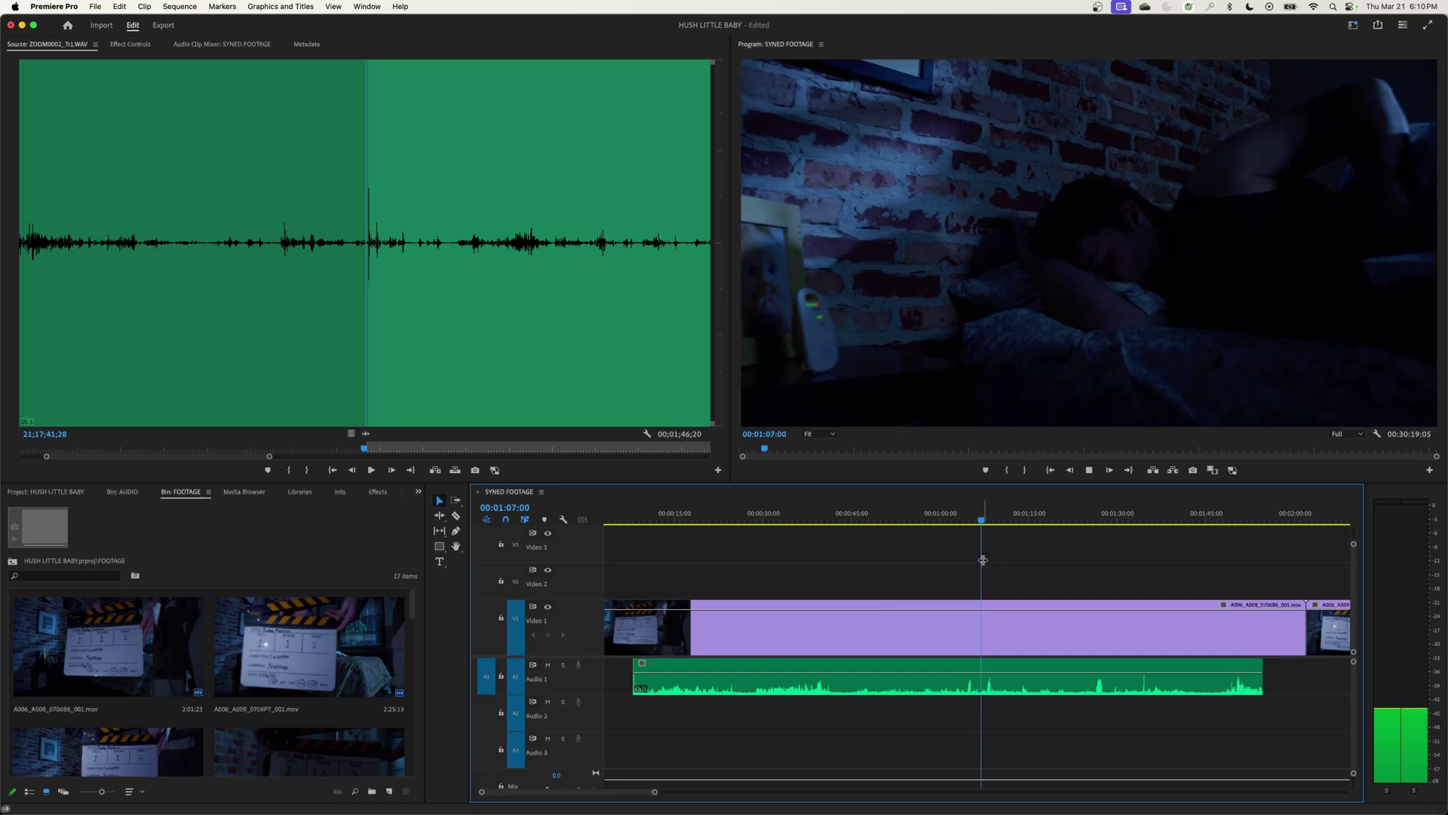
pyautogui.press('space')
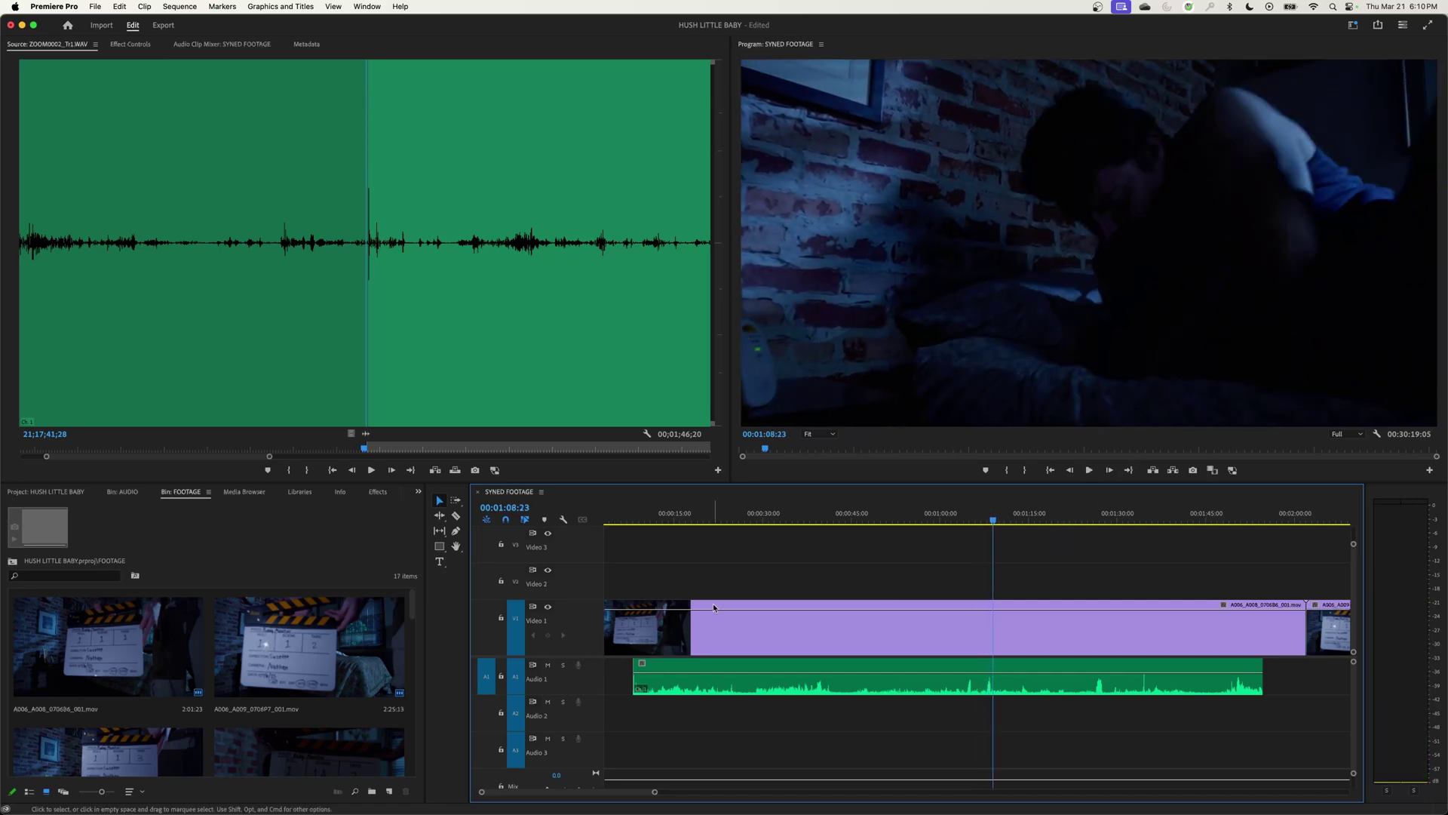
# Step: Extend the first audio clip's start back to the sequence start and trim the first video clip's end to the audio's end
pyautogui.press('\\')
pyautogui.press('=')
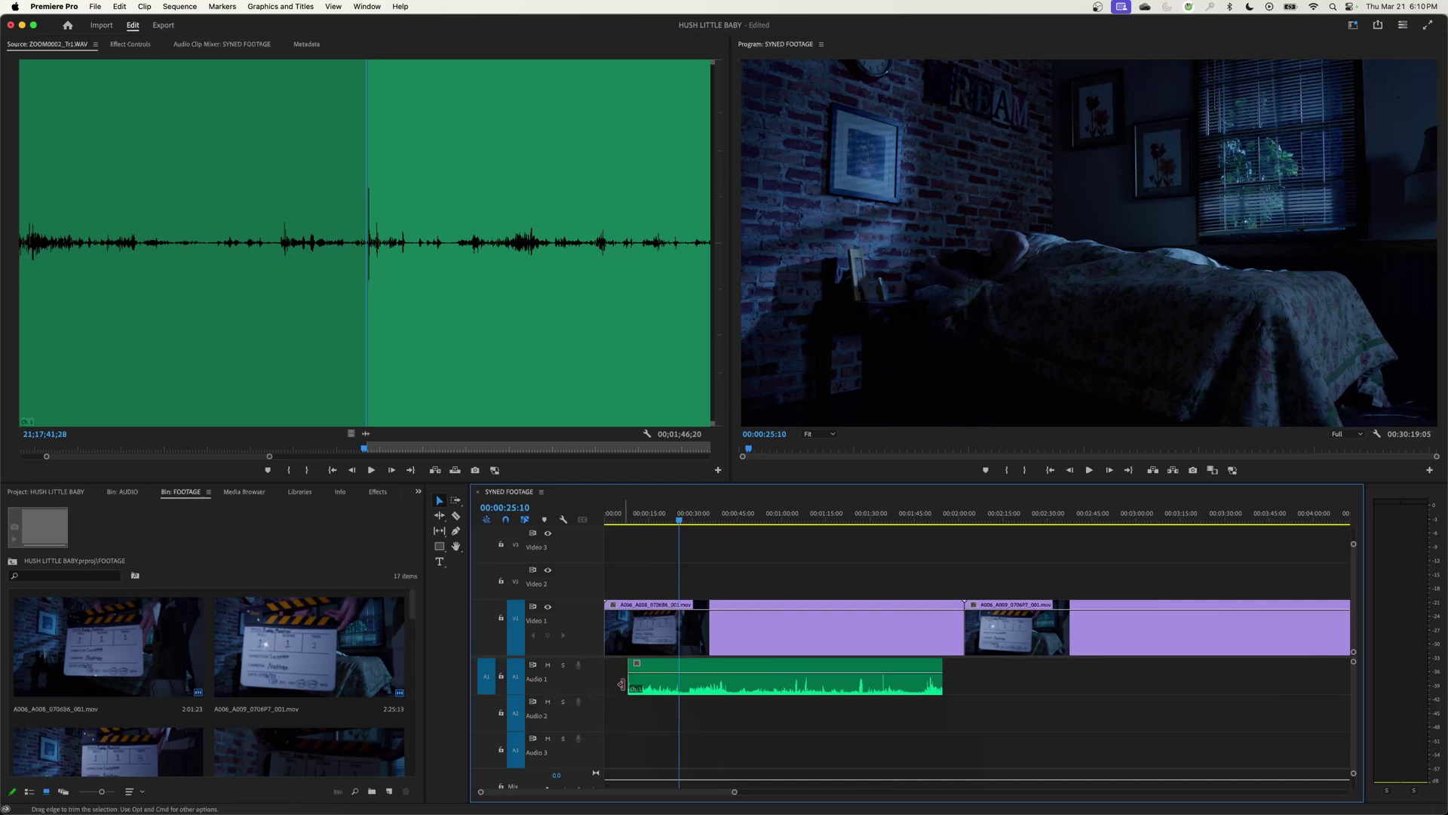
pyautogui.moveTo(628, 679); pyautogui.dragTo(595, 681)
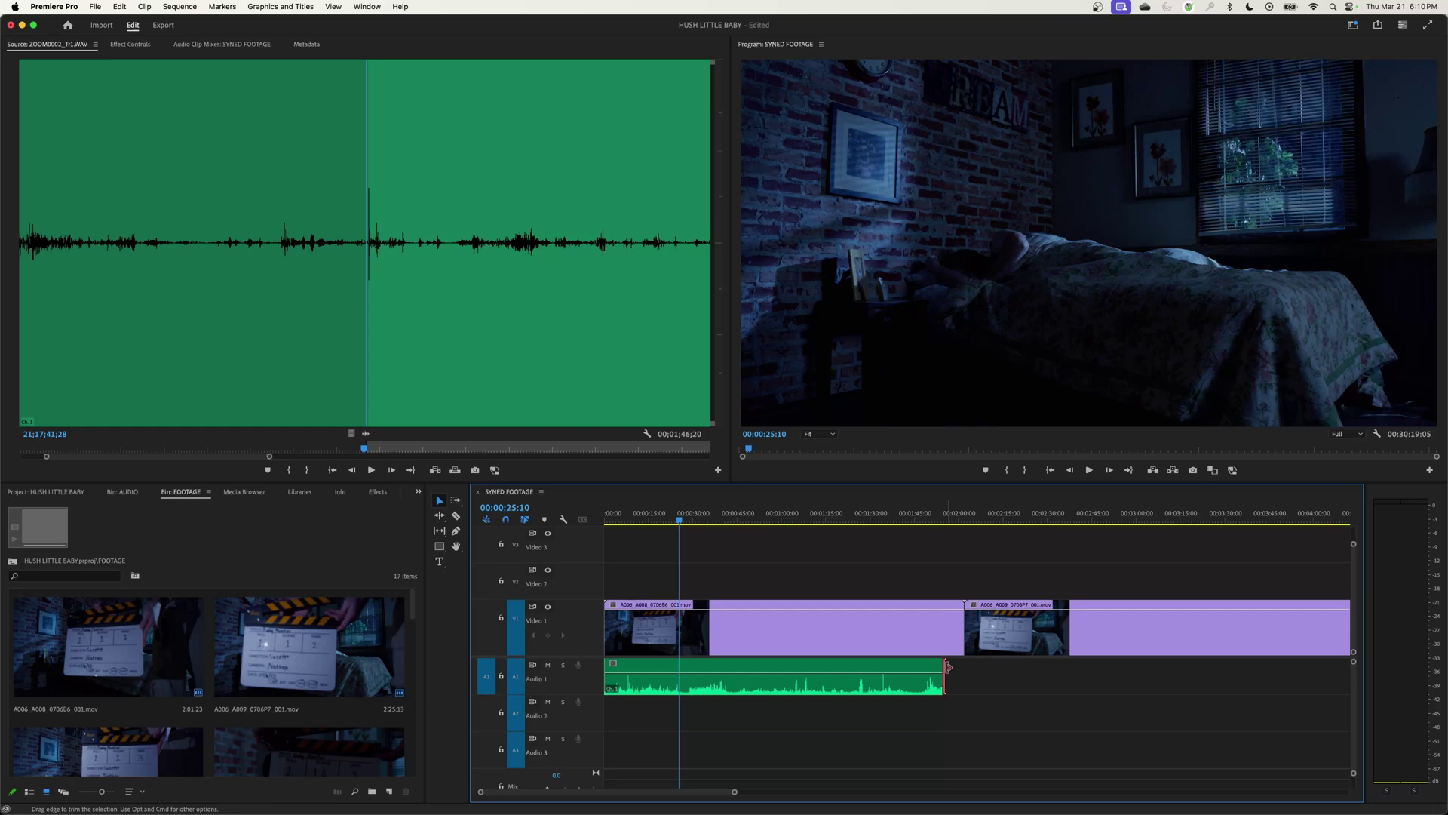
pyautogui.moveTo(949, 679); pyautogui.dragTo(942, 631)
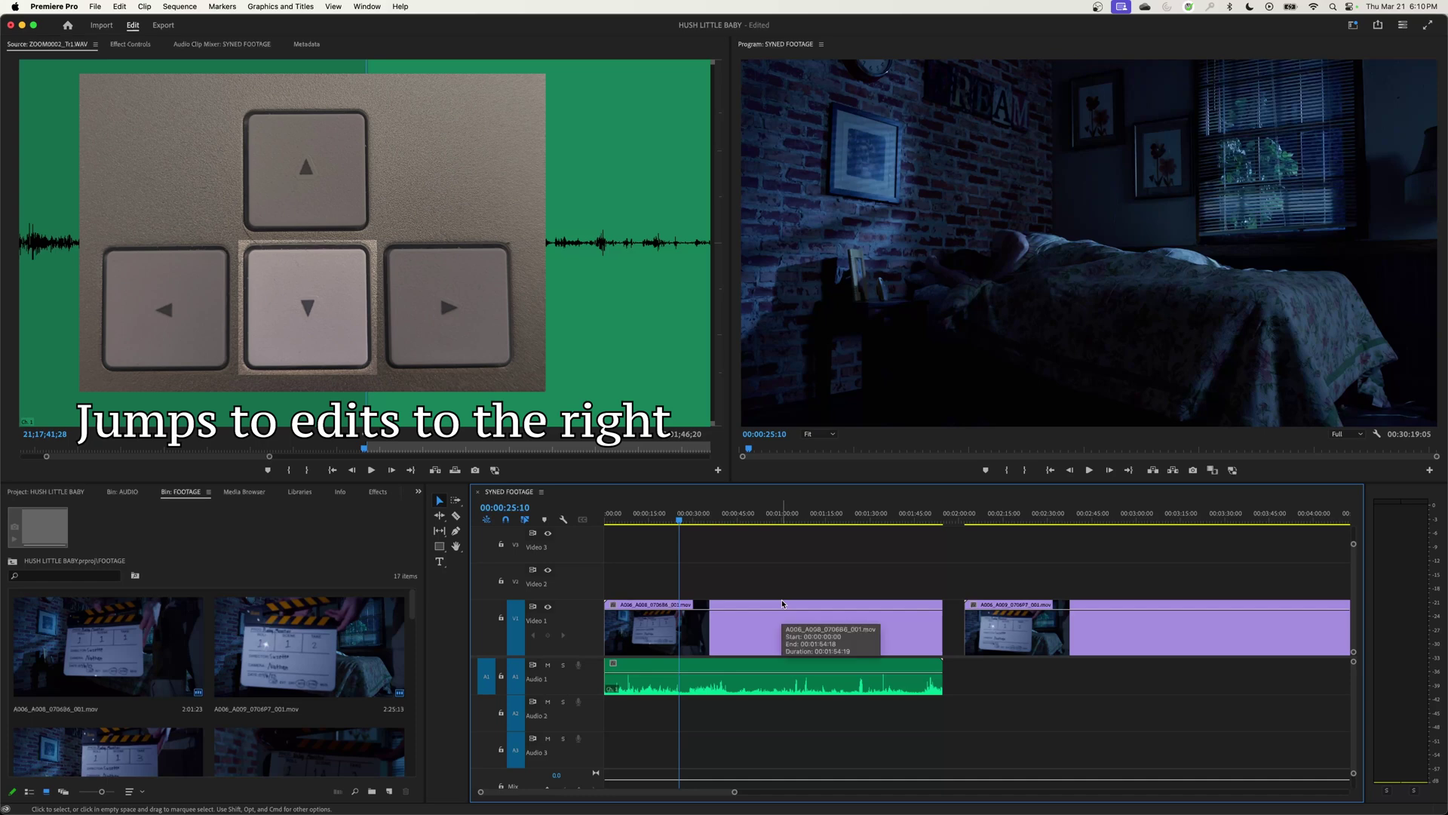
# Step: Ripple delete the gap between the first and second video clips
pyautogui.press('Down')
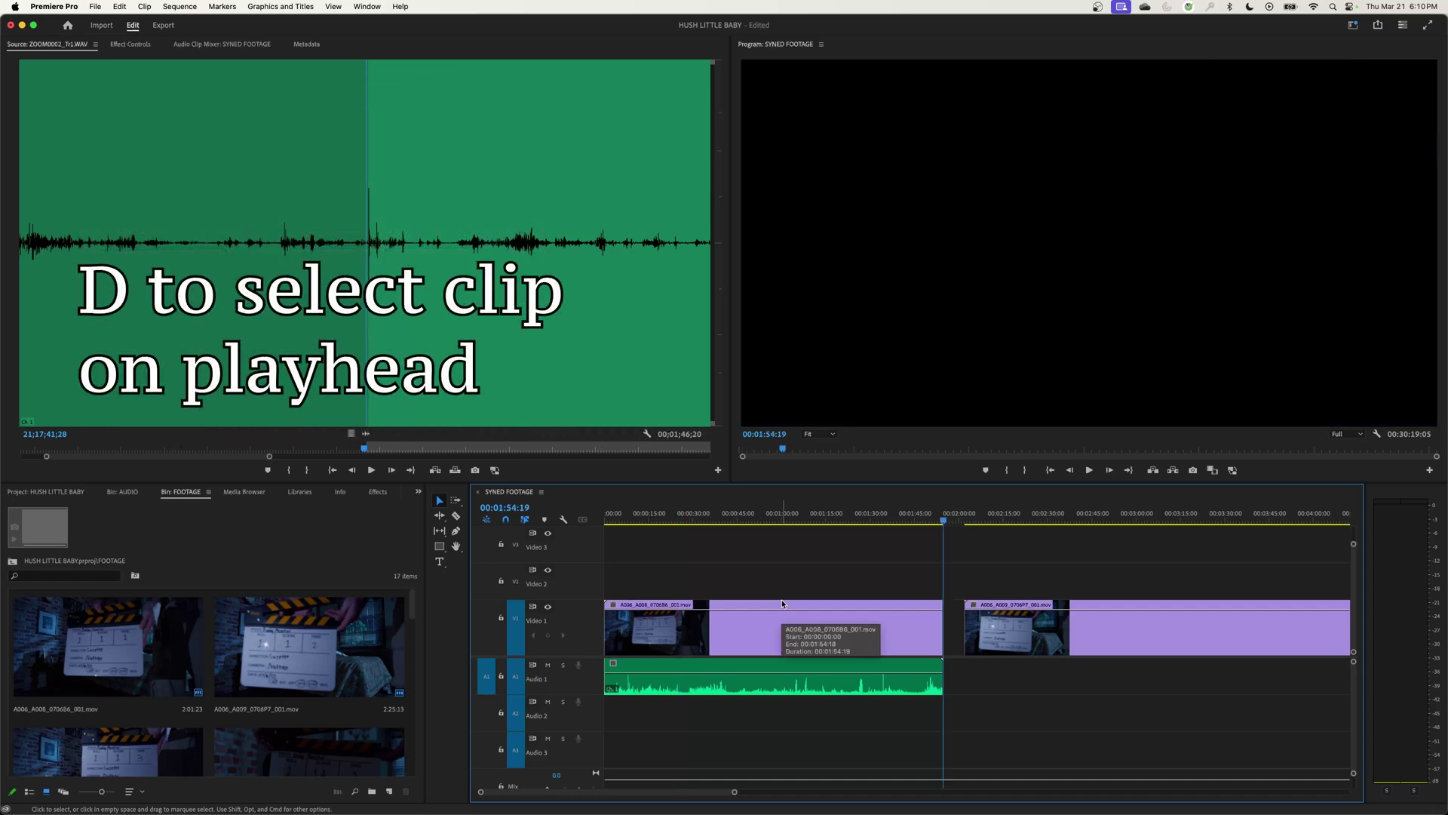
pyautogui.press('d')
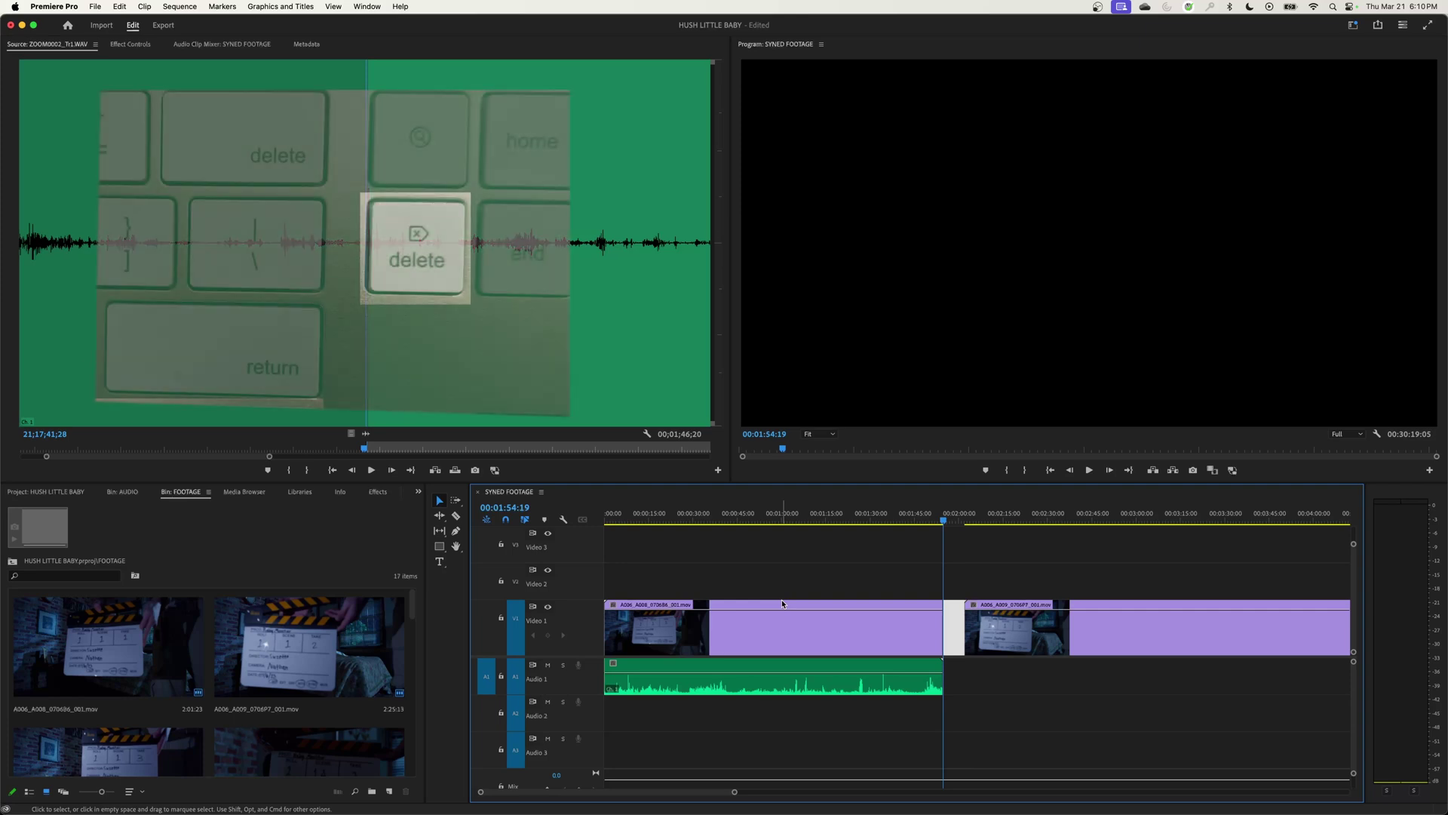
pyautogui.press('Delete')
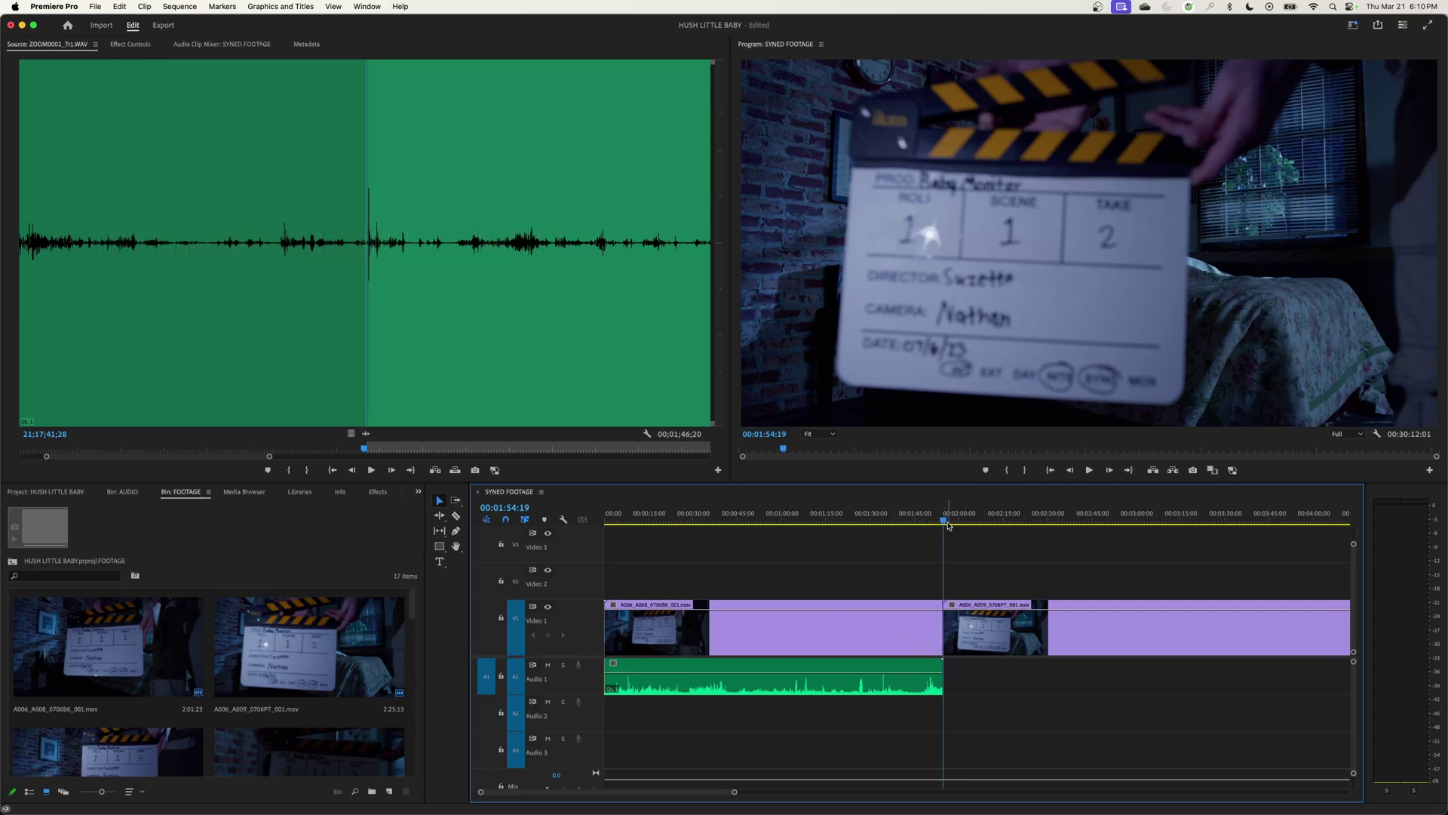
# Step: Find the frame where the clapperboard closes in the second video clip and mark a sequence In point at 00:01:59:07
pyautogui.moveTo(948, 526); pyautogui.dragTo(955, 537)
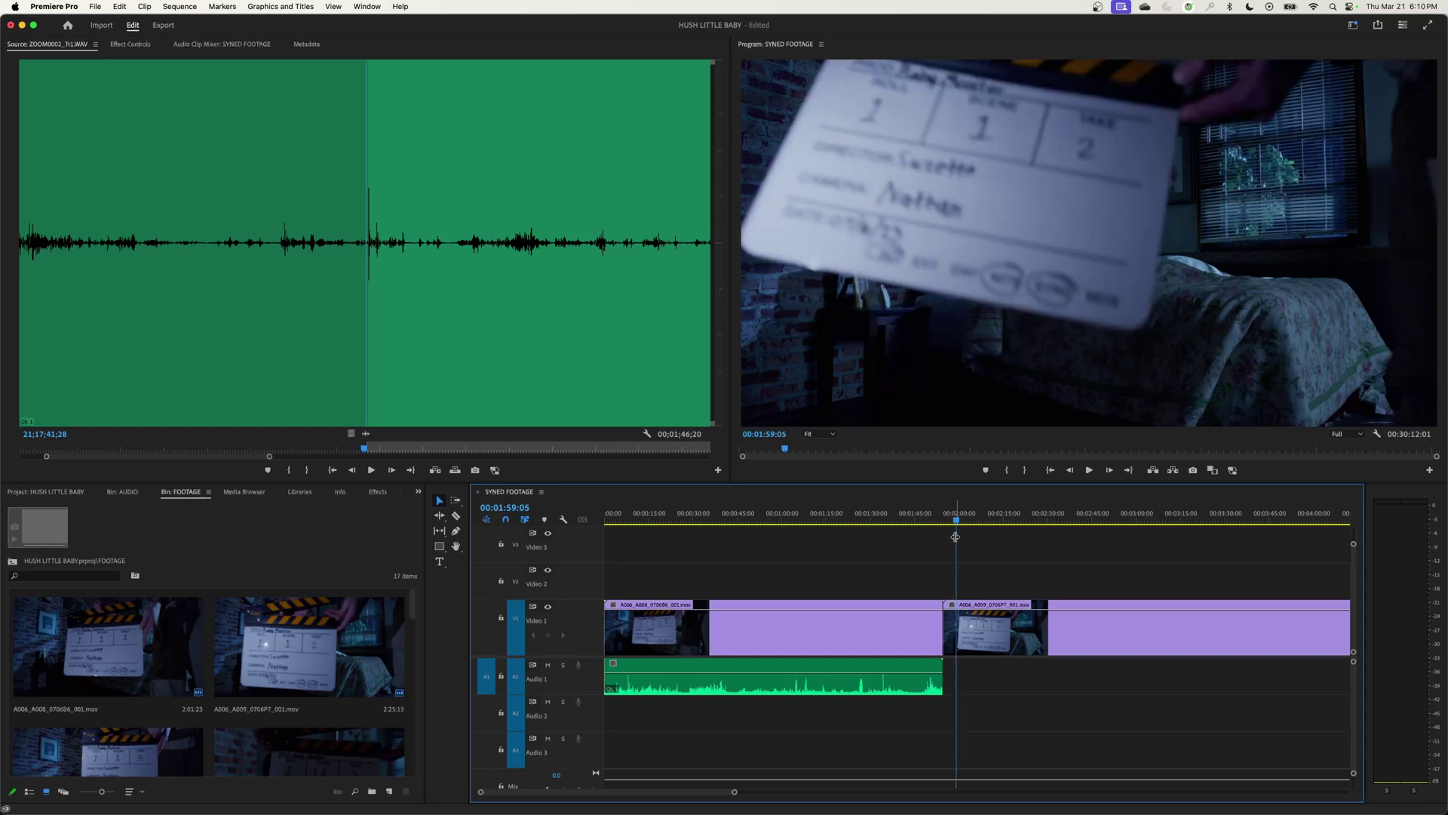
pyautogui.moveTo(955, 537); pyautogui.dragTo(955, 536)
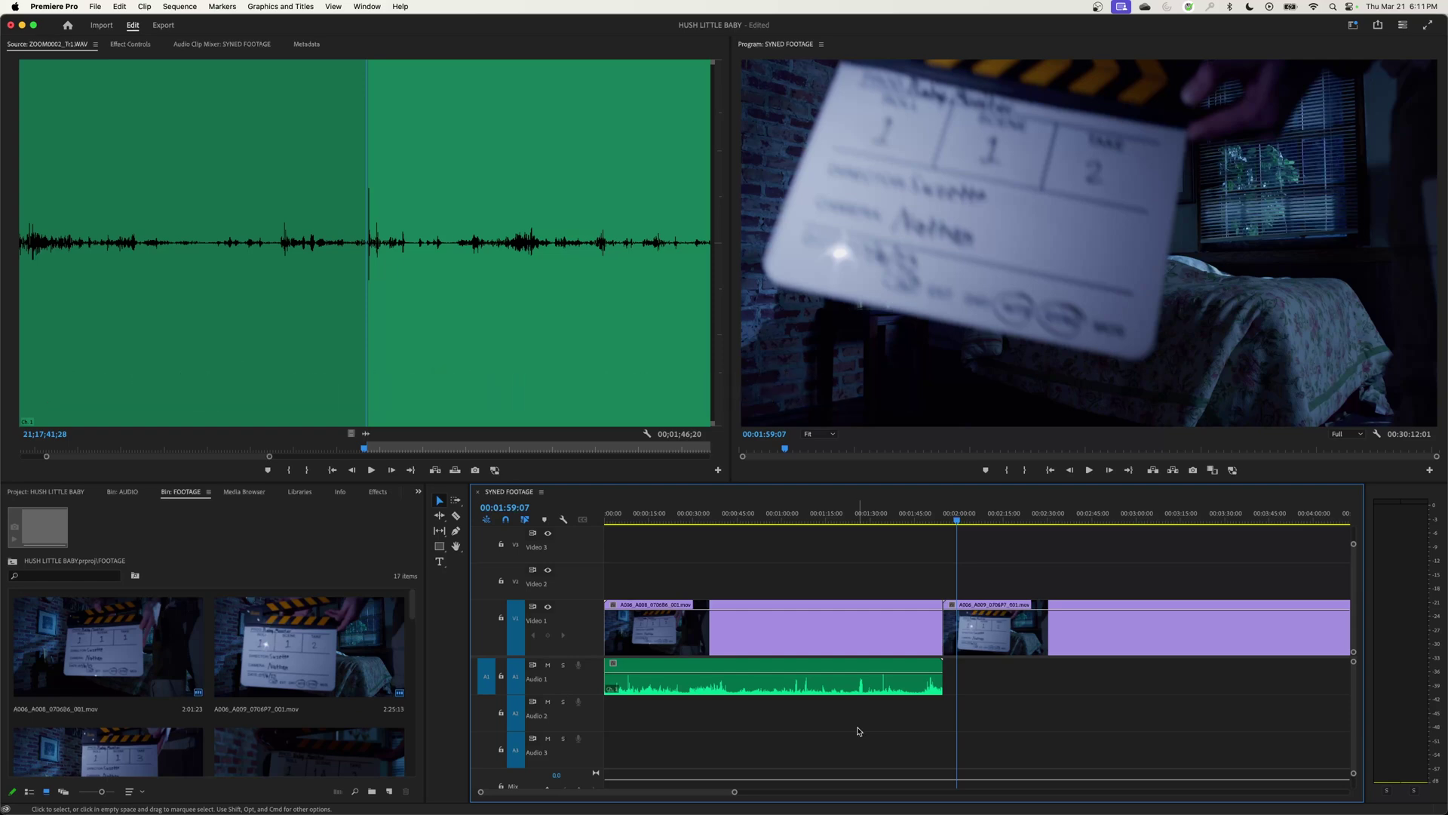
pyautogui.press('i')
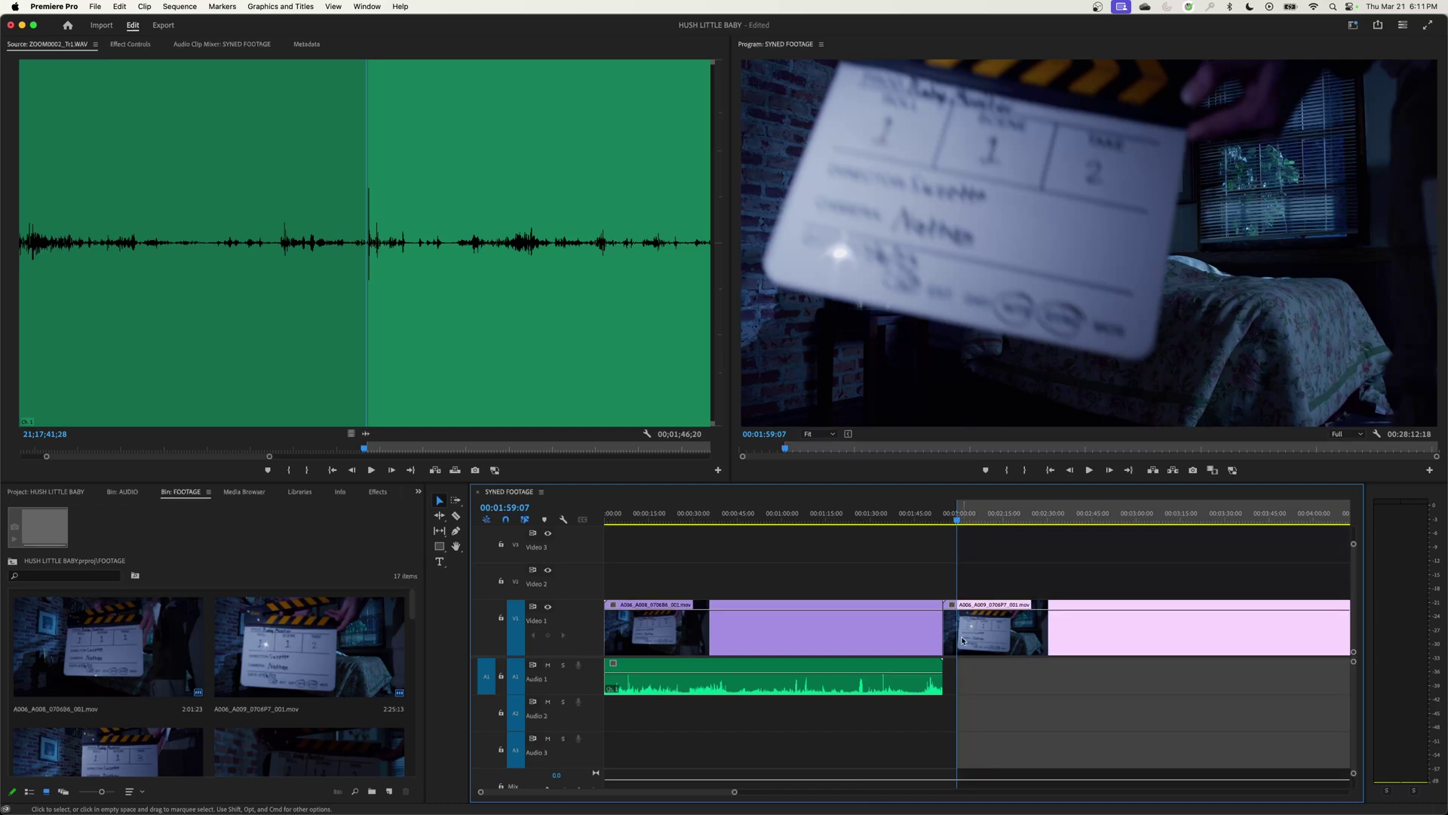
# Step: Load ZOOM0003_Tr1.WAV from the AUDIO bin in the Source Monitor and mark an In point on the clap spike at 21;21;47;28
pyautogui.click(131, 492)
pyautogui.click(53, 647)
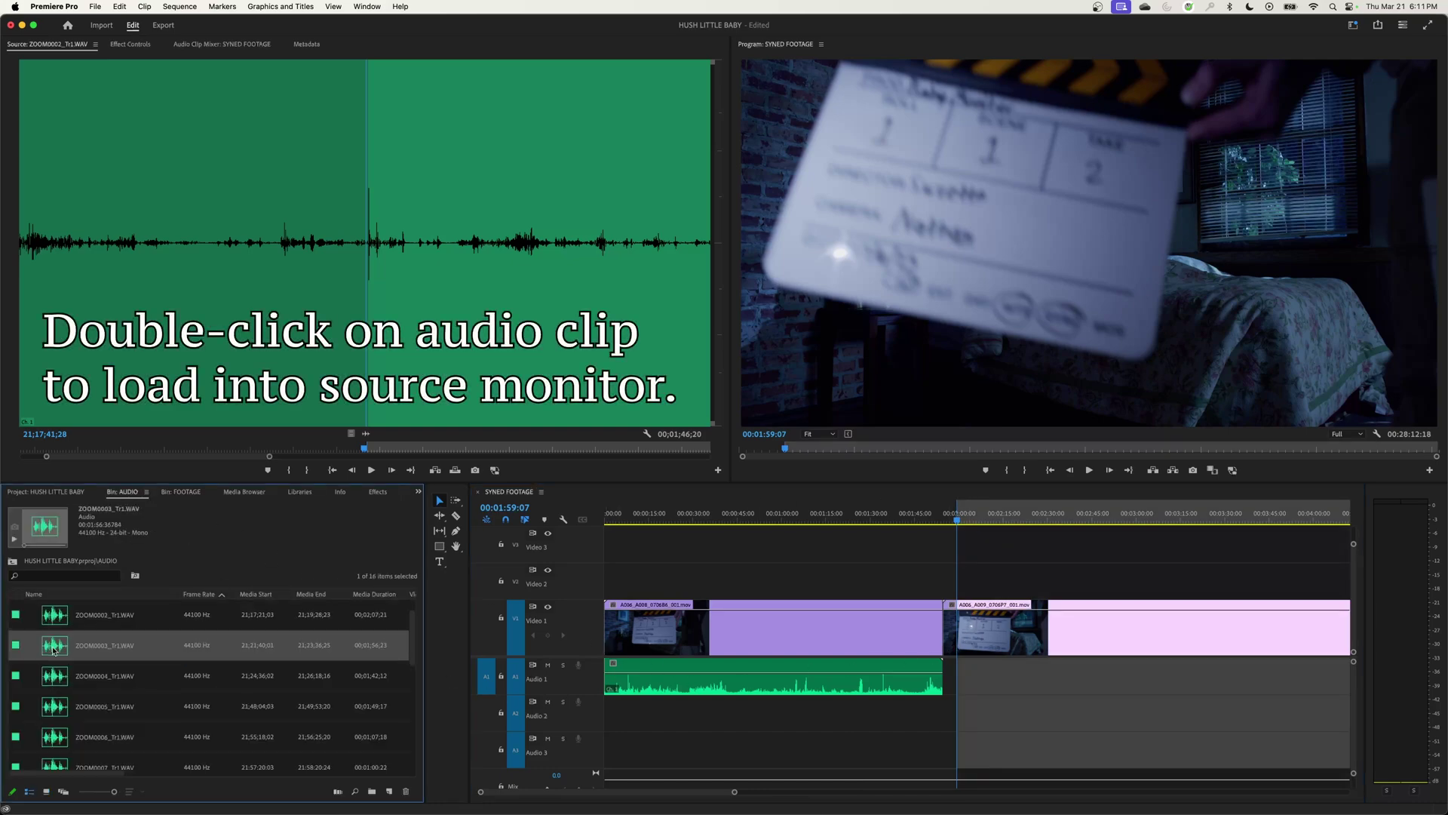
pyautogui.doubleClick(54, 648)
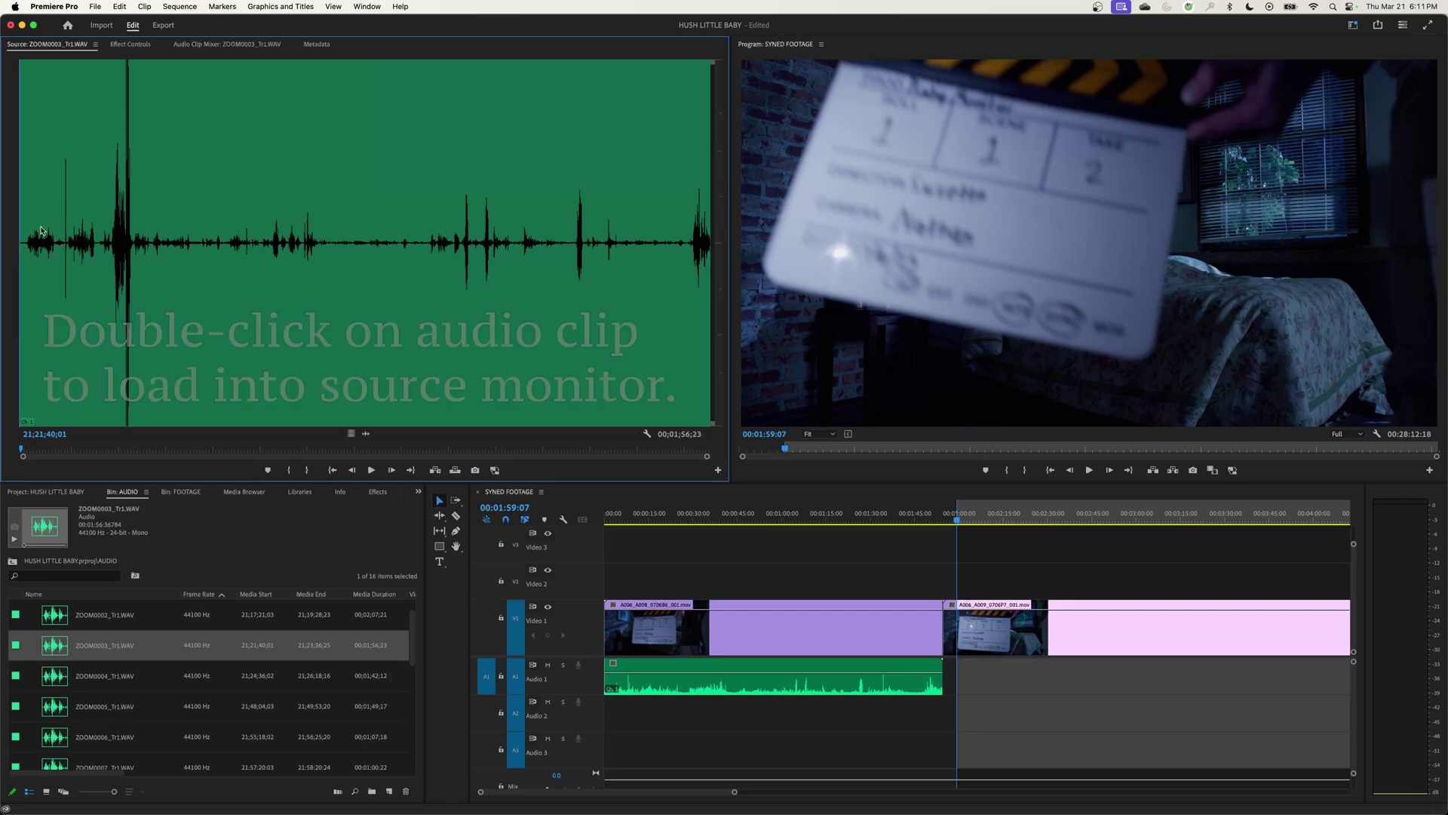
pyautogui.press('=')
pyautogui.click(165, 188)
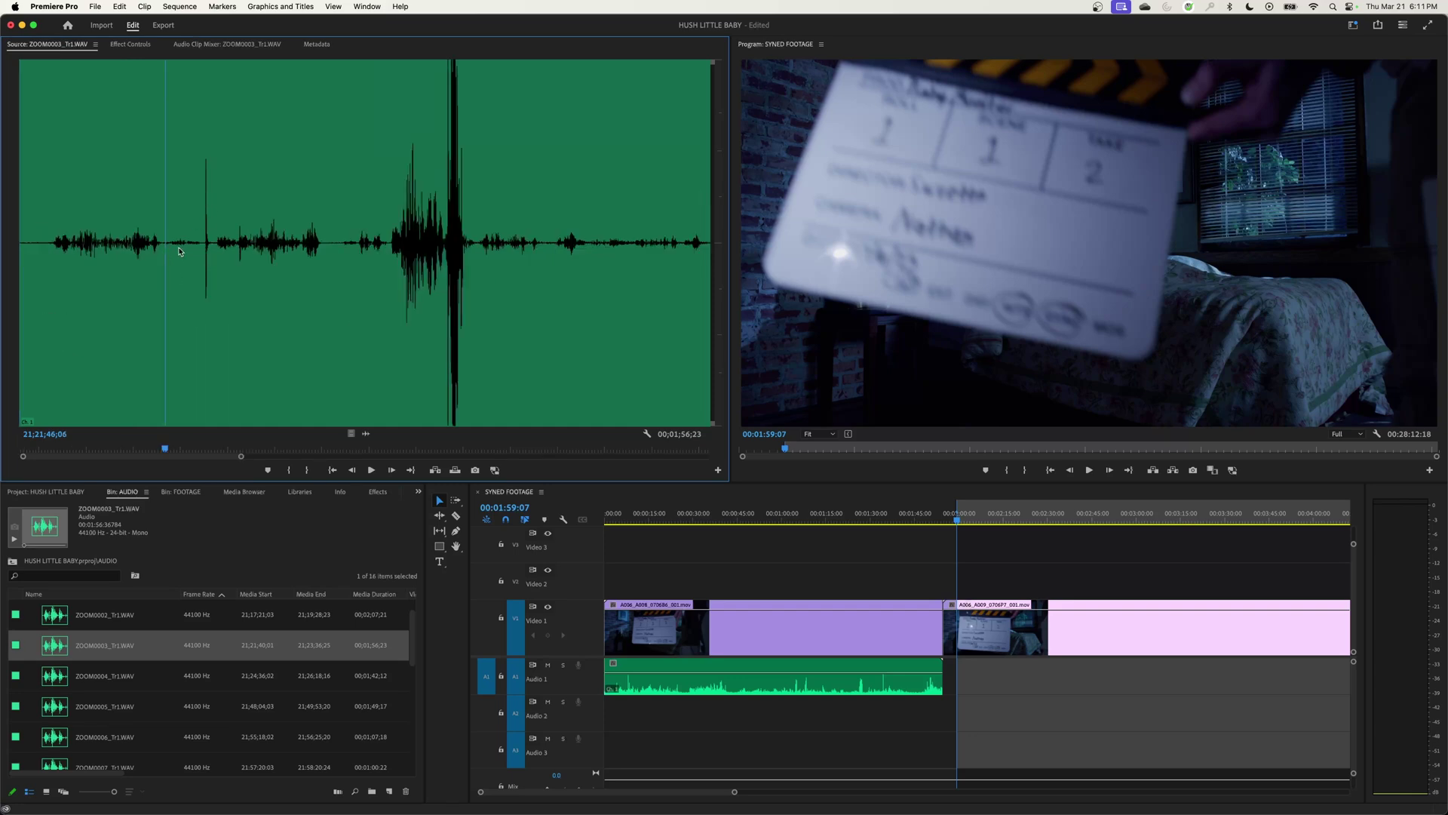
pyautogui.press('space')
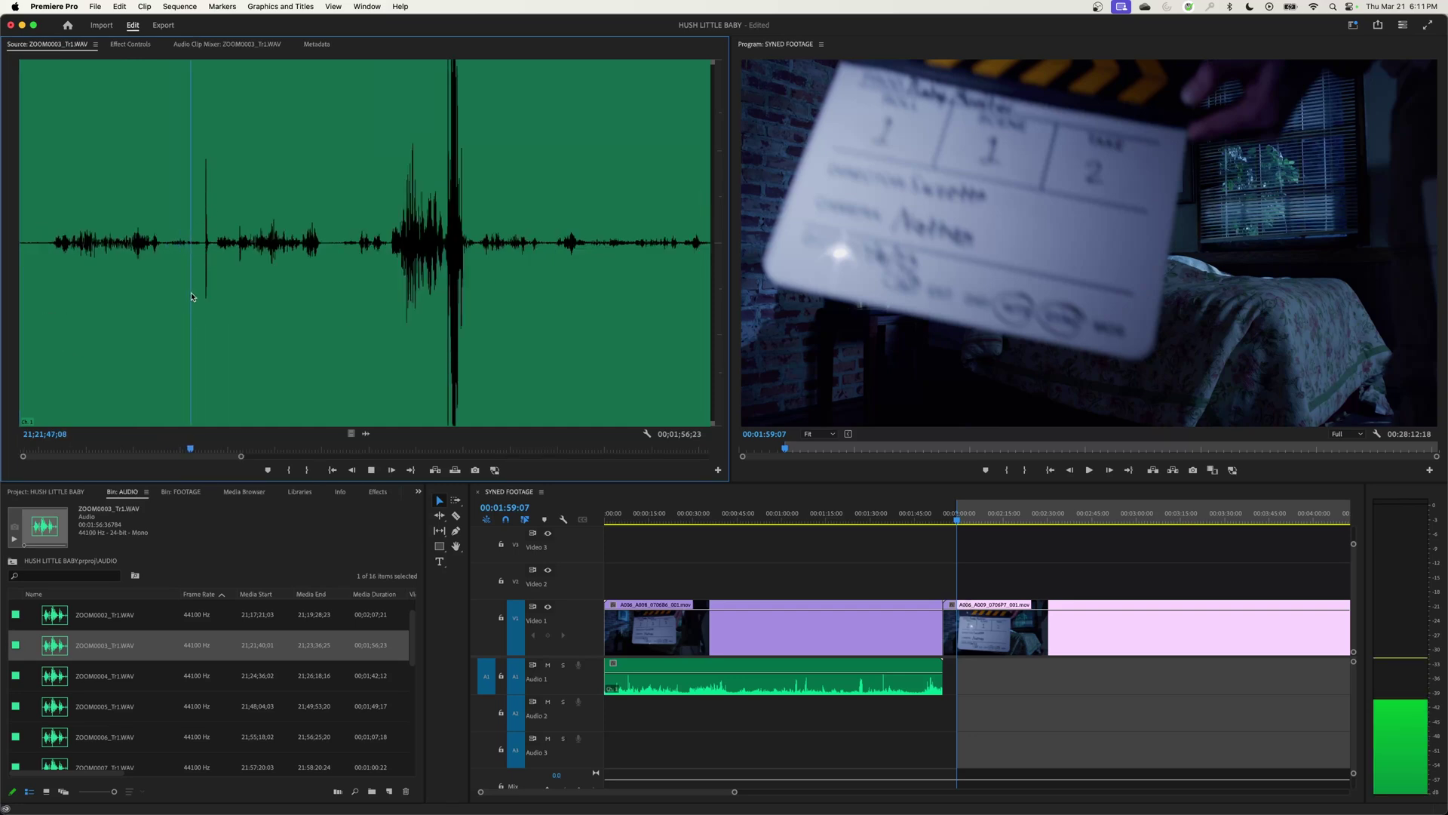
pyautogui.press('space')
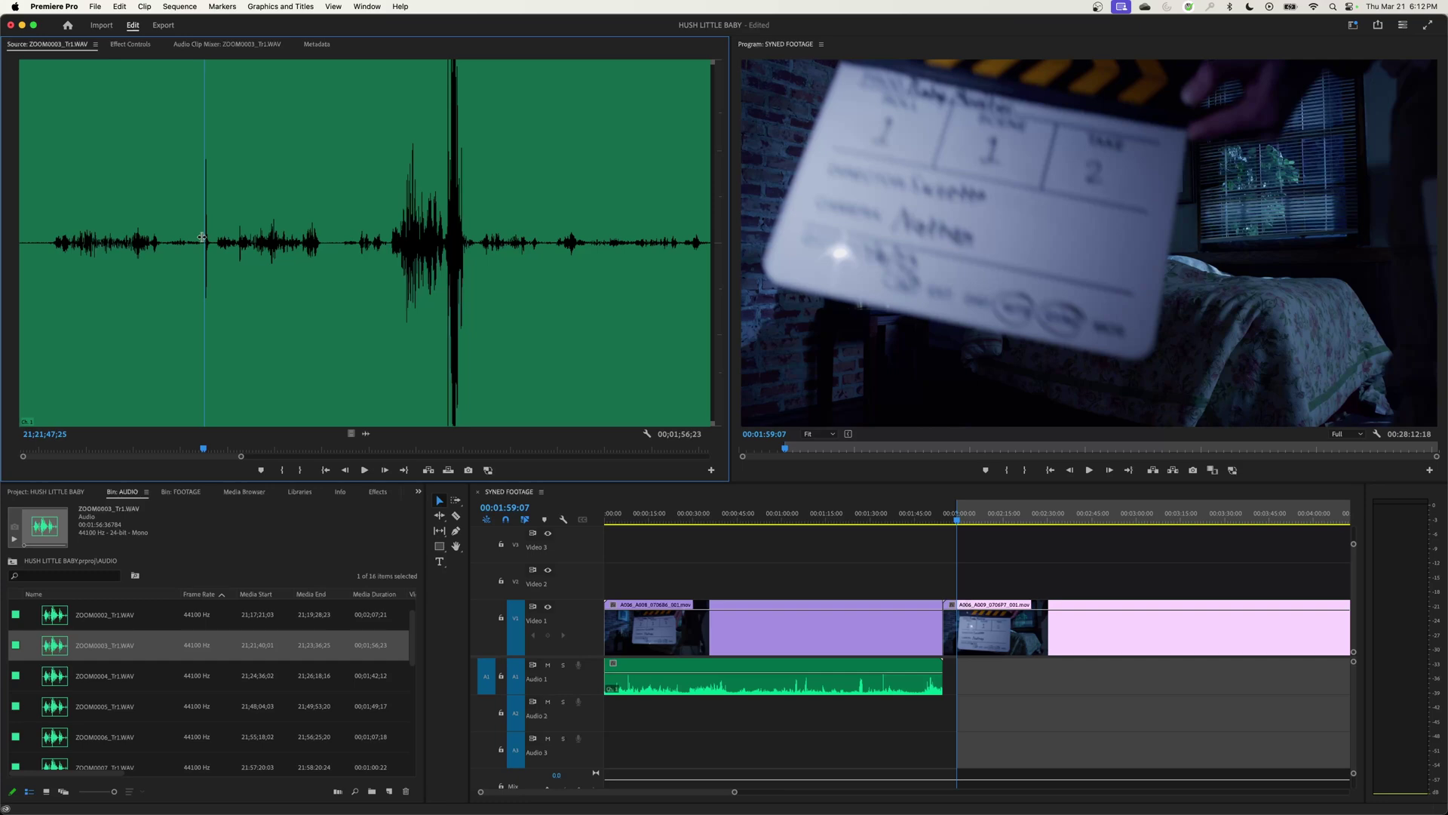
pyautogui.press('Left')
pyautogui.press('Left')
pyautogui.press('Right')
pyautogui.press('i')
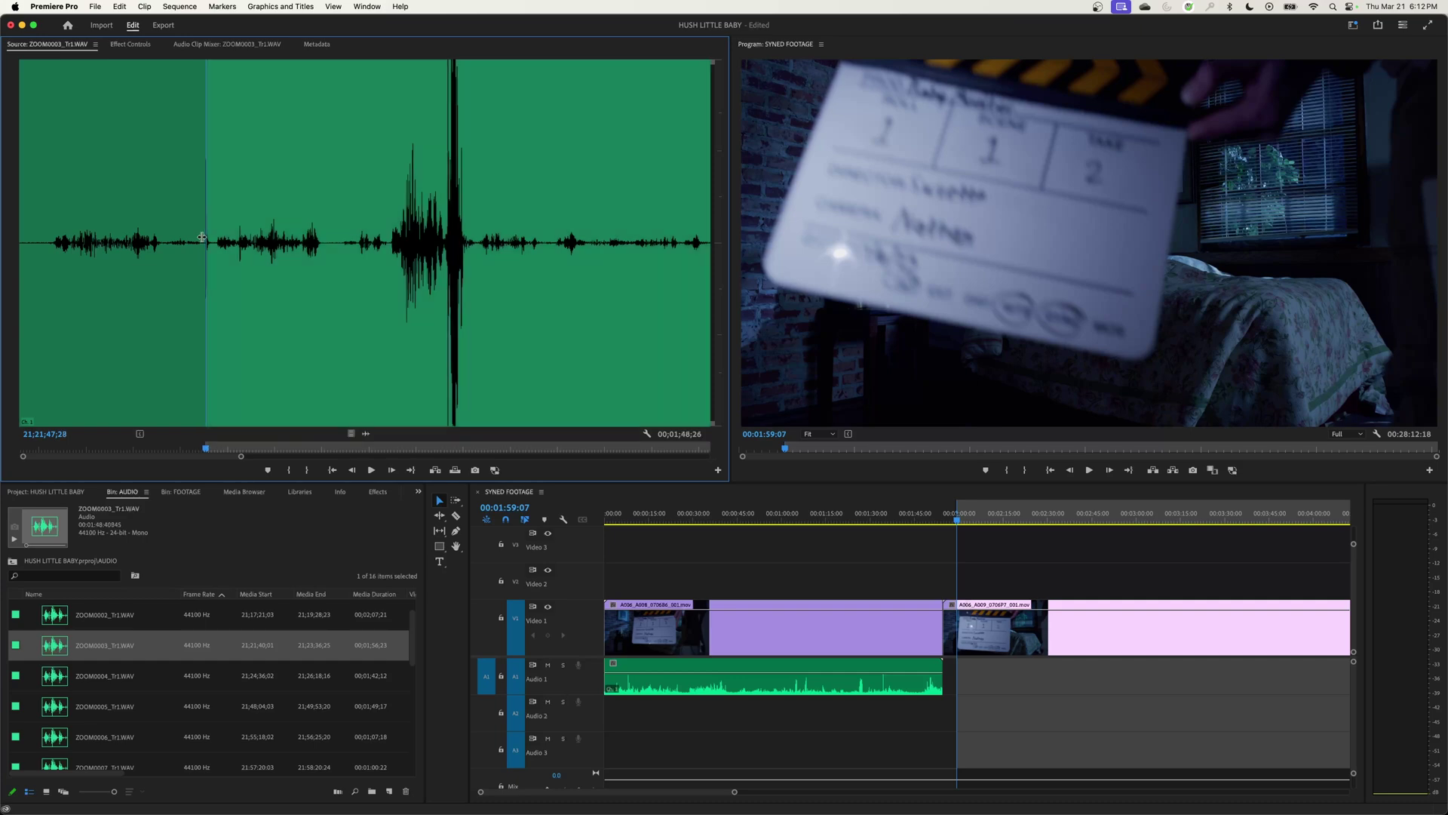
# Step: Overwrite ZOOM0003_Tr1.WAV onto Audio 1 at the sequence In point 00:01:59:07 and play back part of the second clip to check sync
pyautogui.press('.')
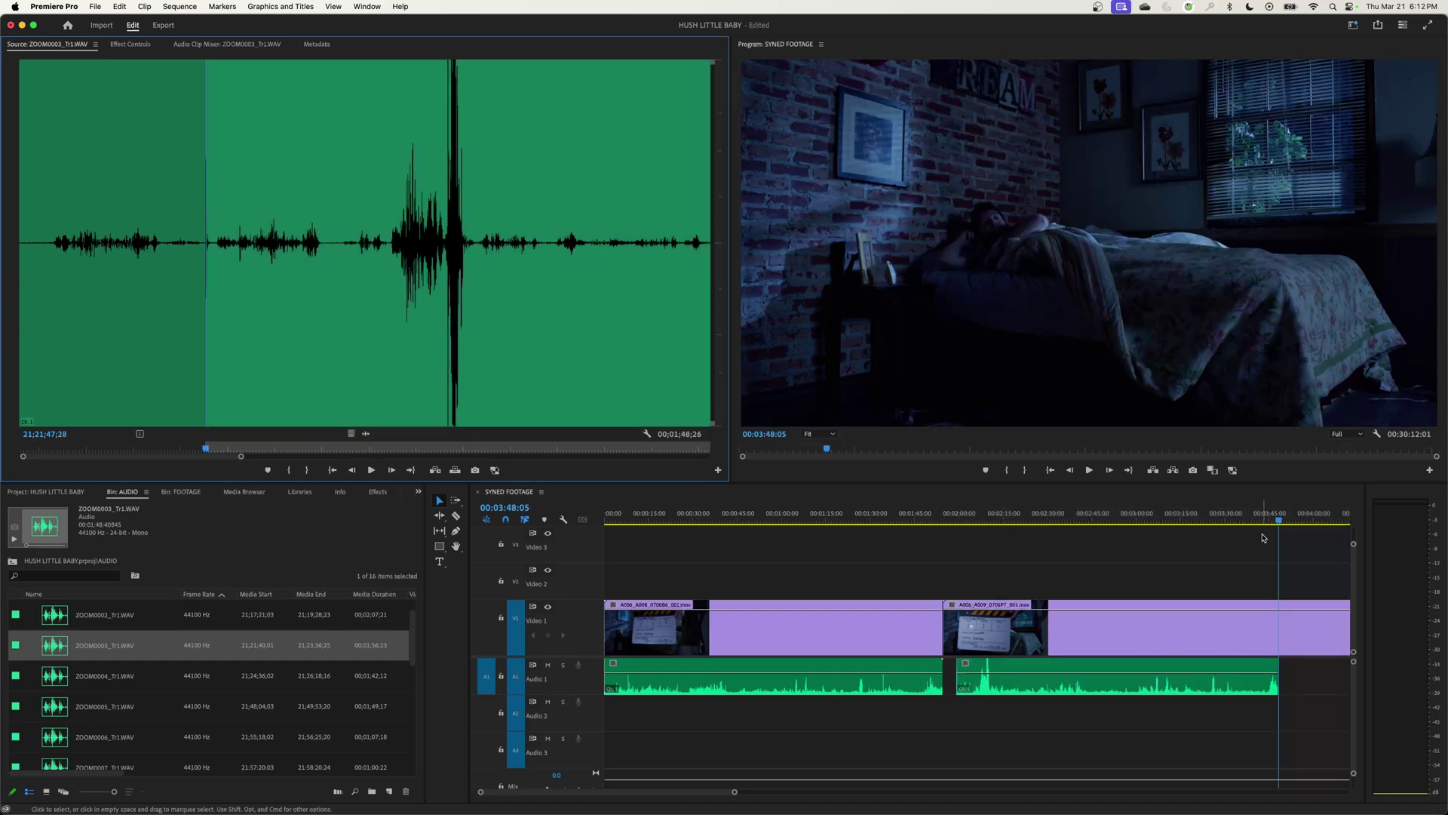
pyautogui.press('-')
pyautogui.click(881, 518)
pyautogui.press('space')
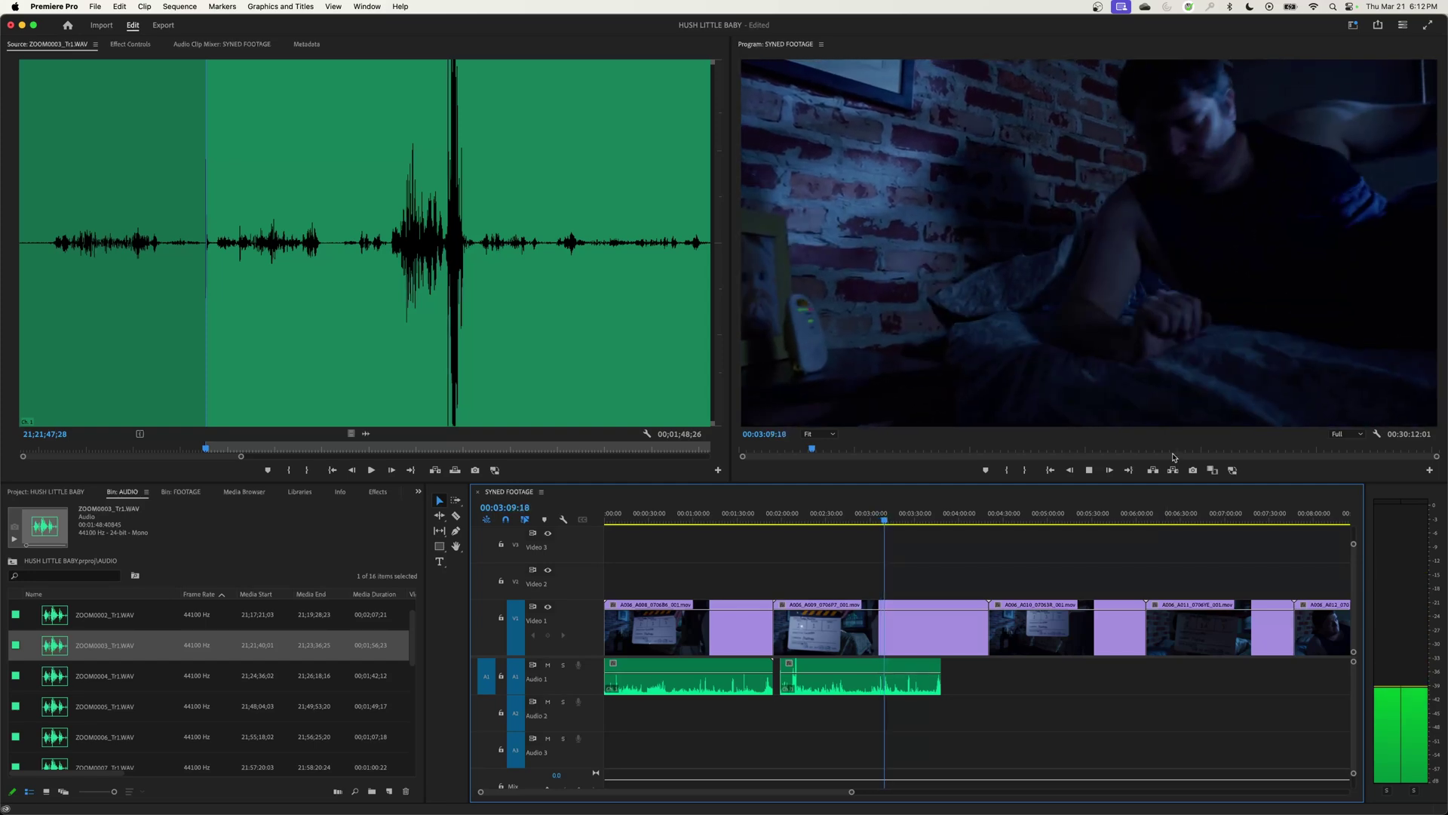
pyautogui.press('space')
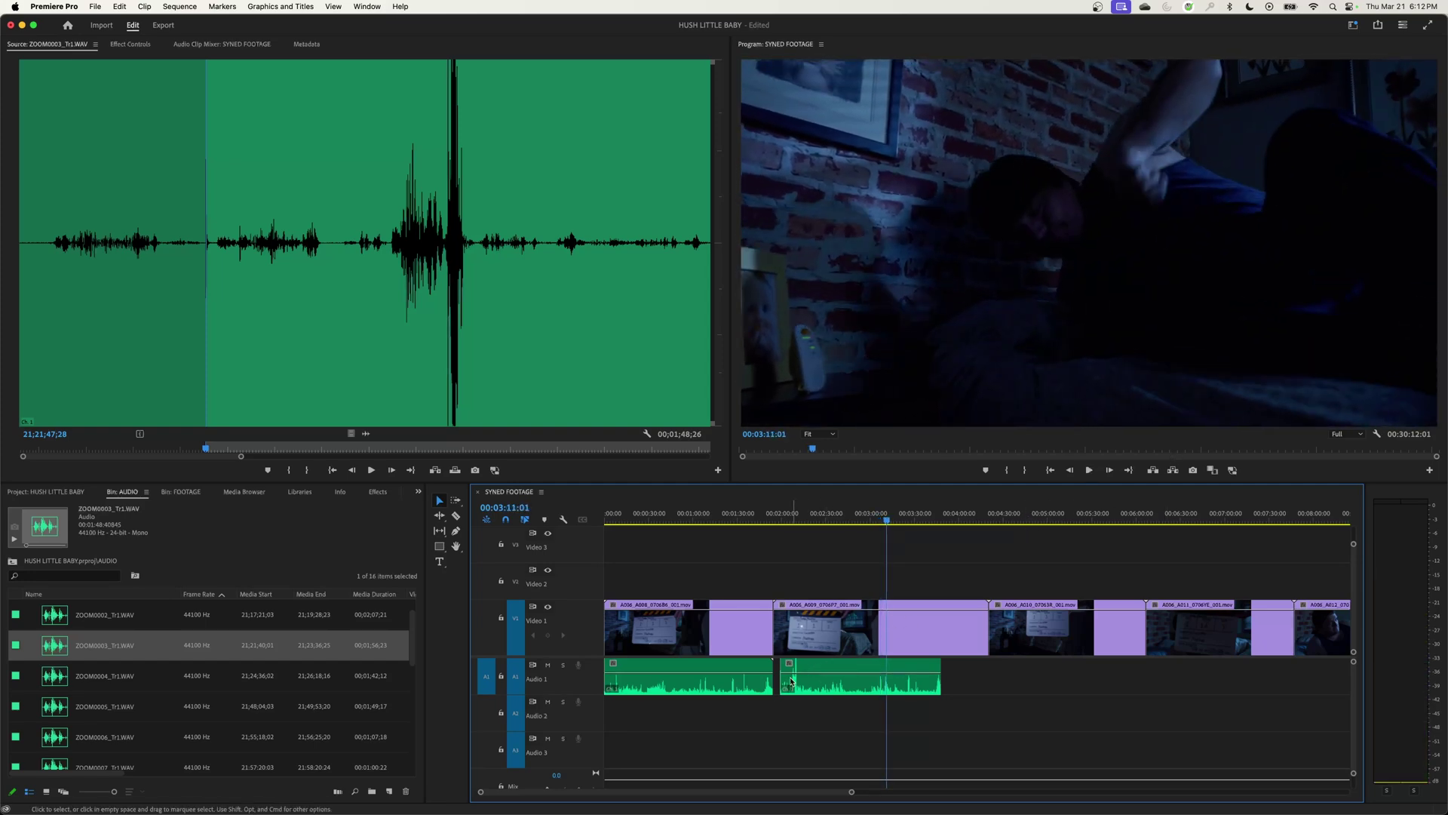
# Step: Trim the second video clip and its audio to matching starts and ends, and close the gap before the third video clip
pyautogui.moveTo(781, 680); pyautogui.dragTo(775, 678)
pyautogui.moveTo(988, 624); pyautogui.dragTo(940, 624)
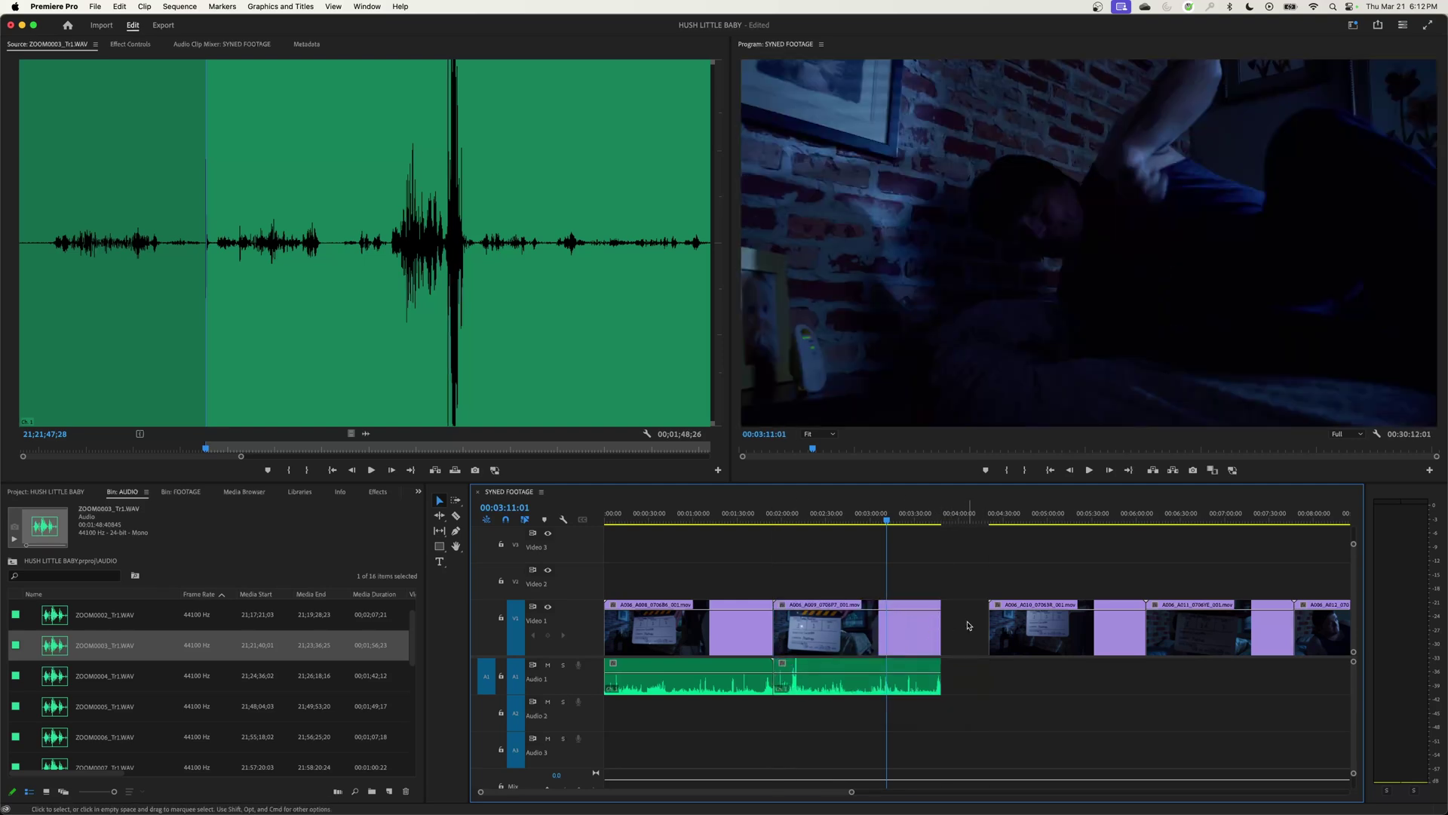
pyautogui.click(964, 630)
pyautogui.press('Delete')
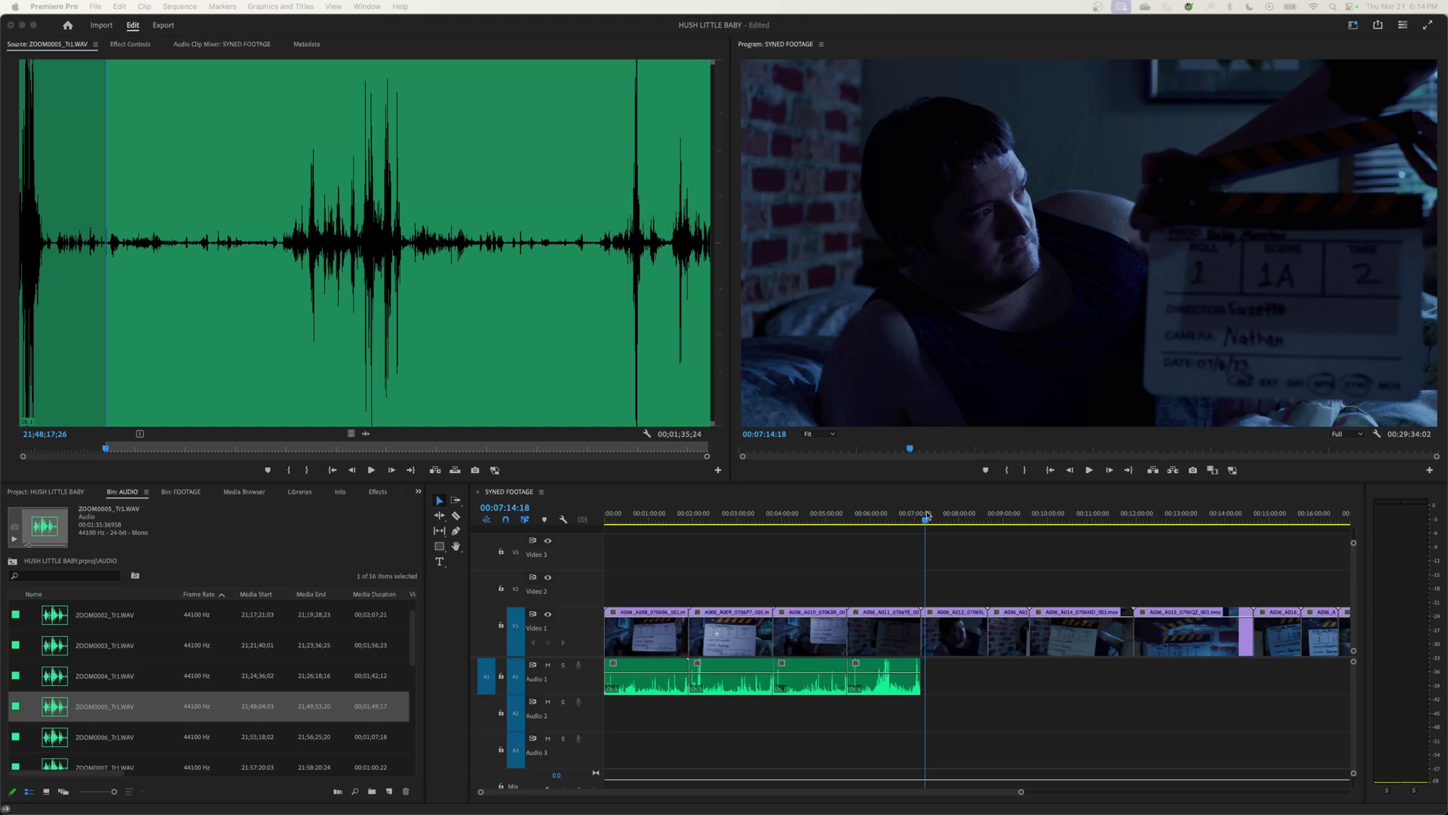
# Step: Step to the frame where the Scene 1A Take 2 clapperboard closes and mark a sequence In point at 00:07:14:22
pyautogui.click(917, 487)
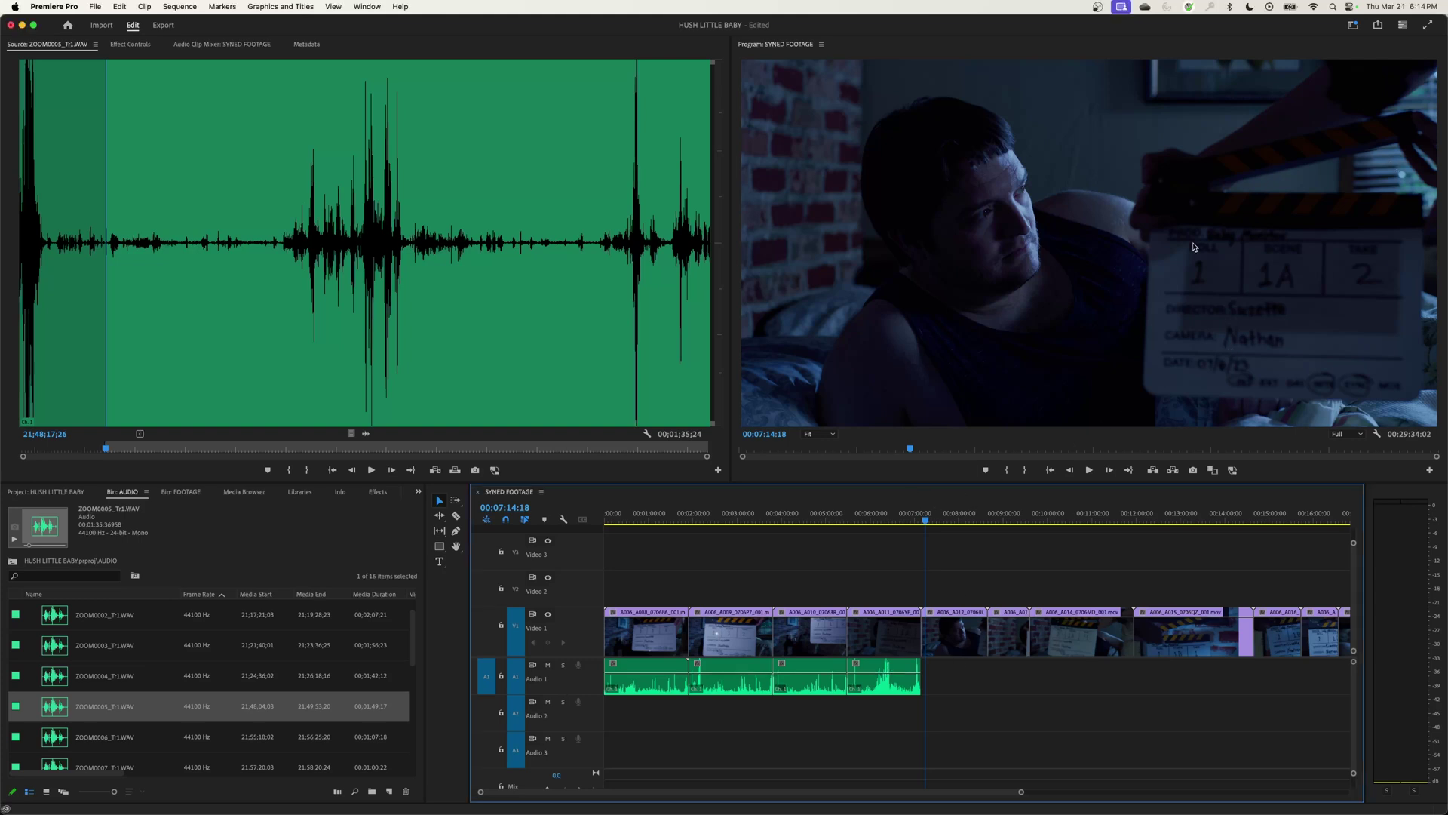
pyautogui.press('=')
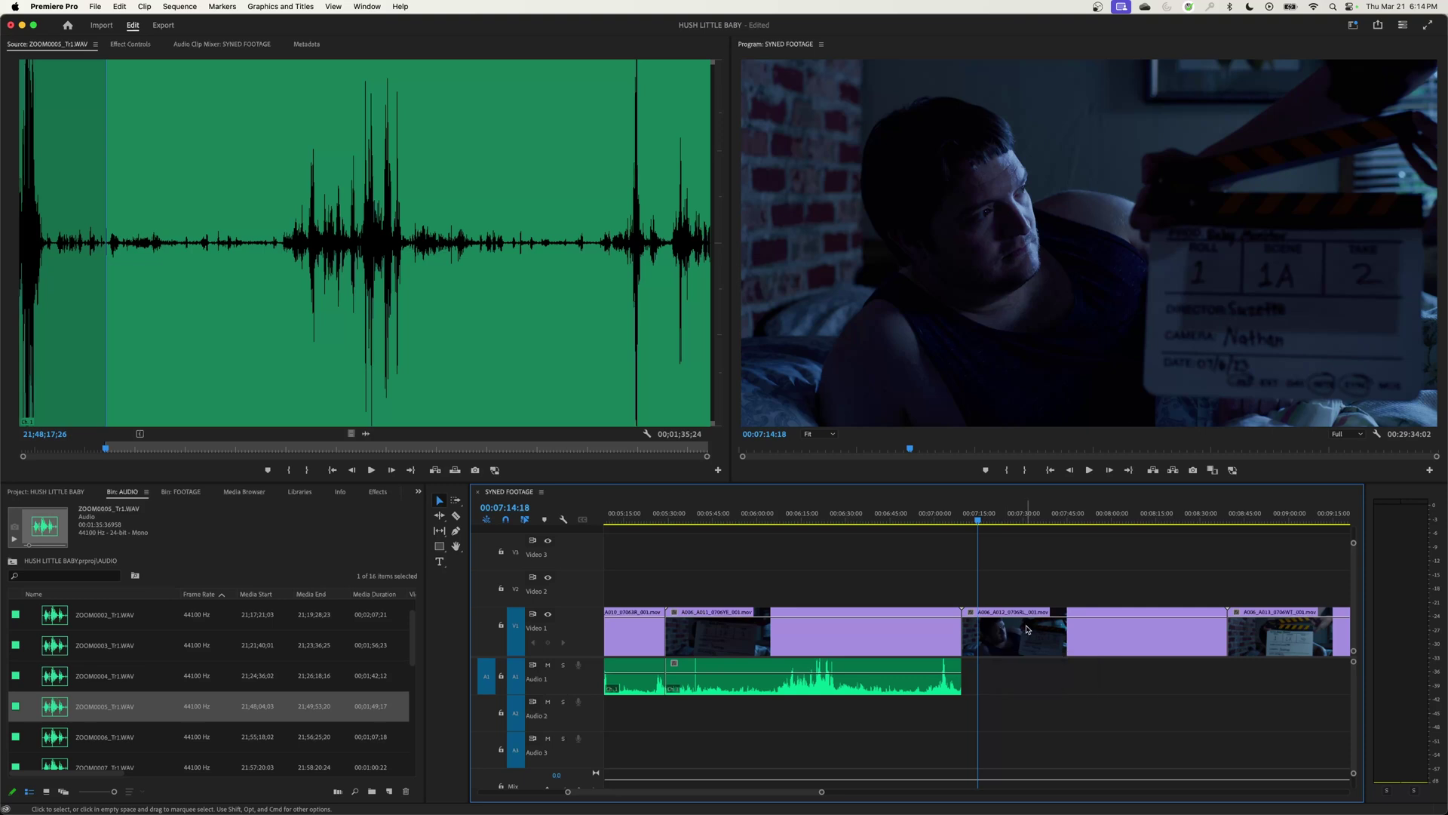
pyautogui.press('Right')
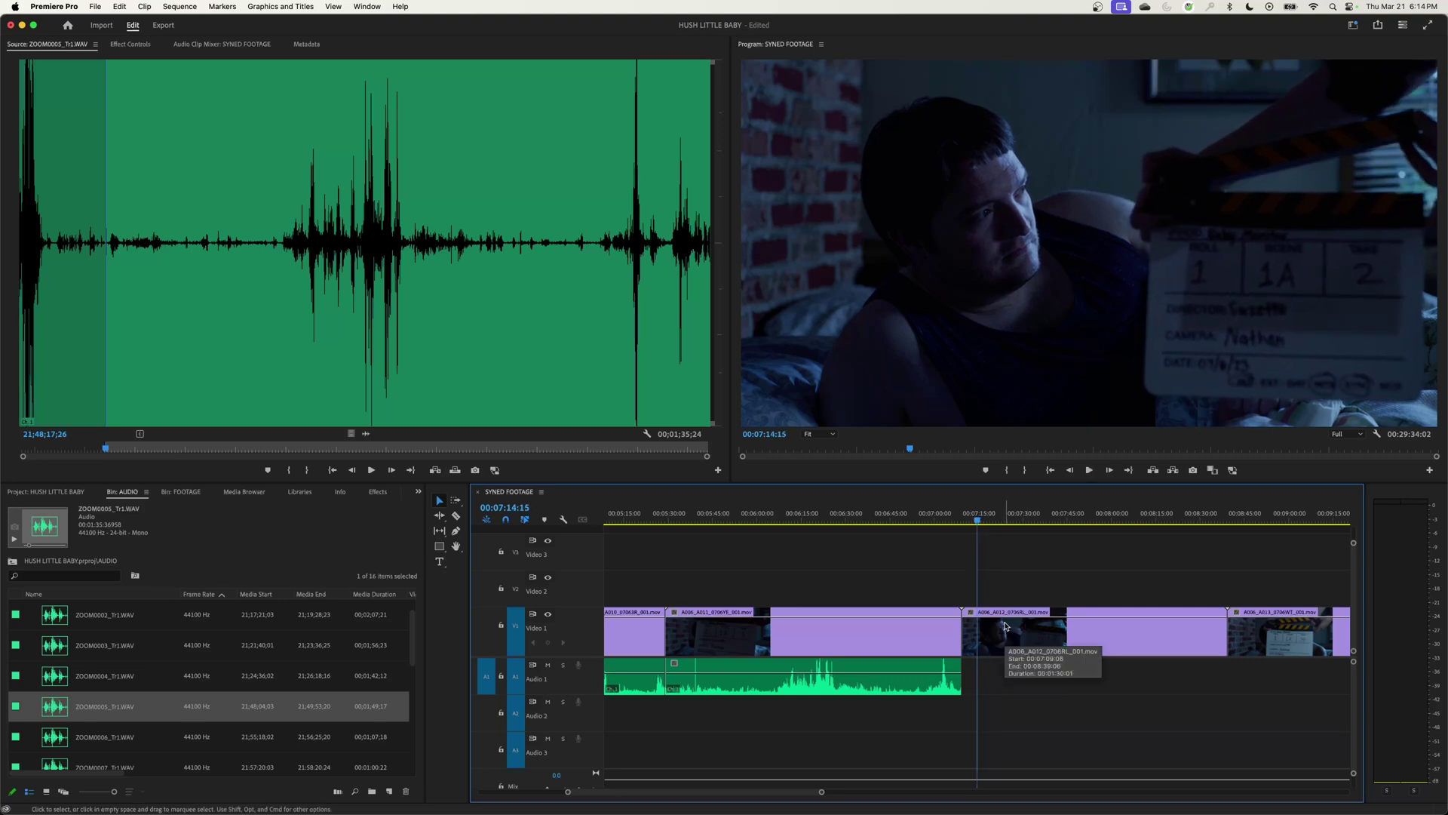
pyautogui.press('Right')
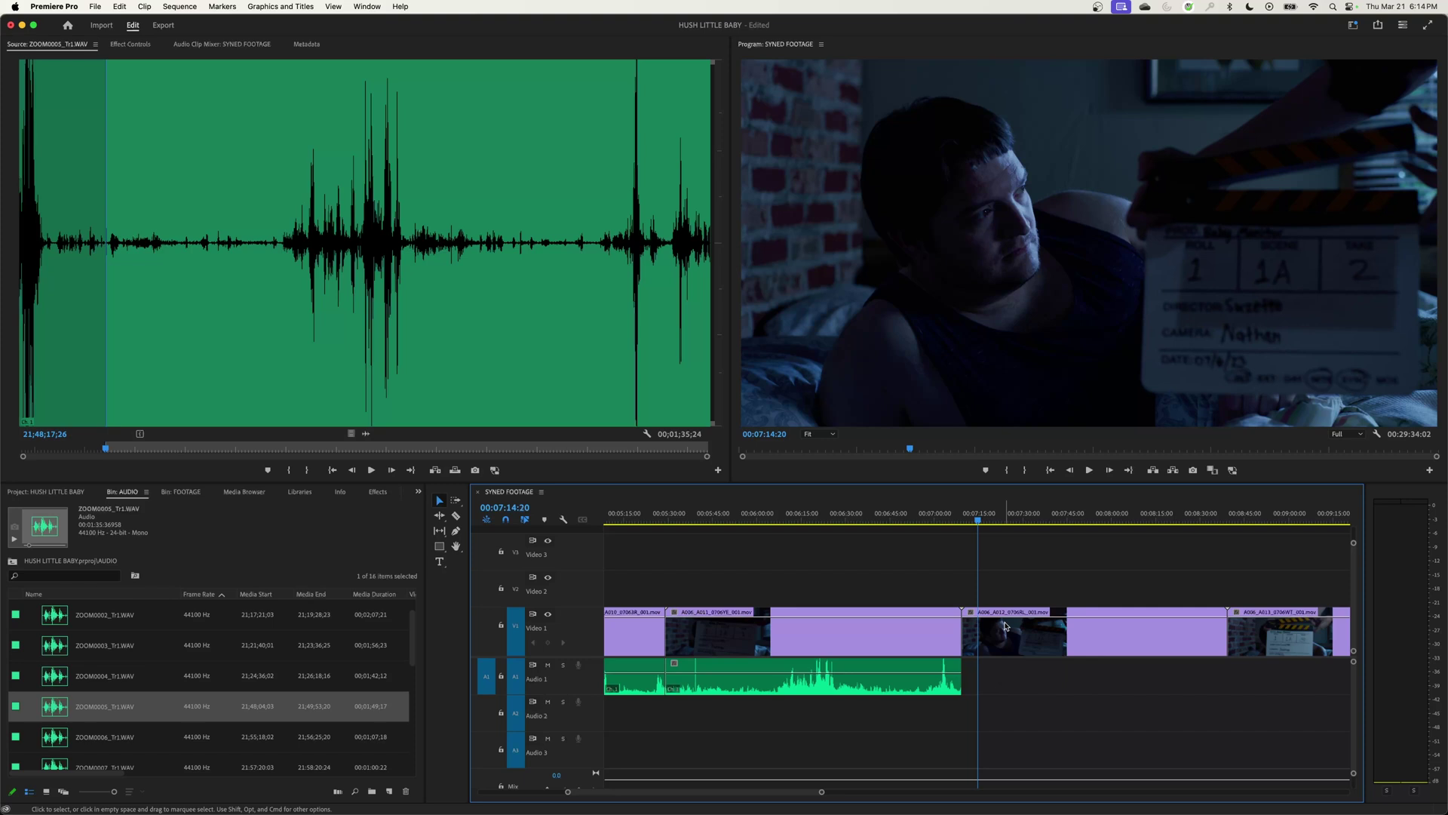
pyautogui.press('Right')
pyautogui.press('Right')
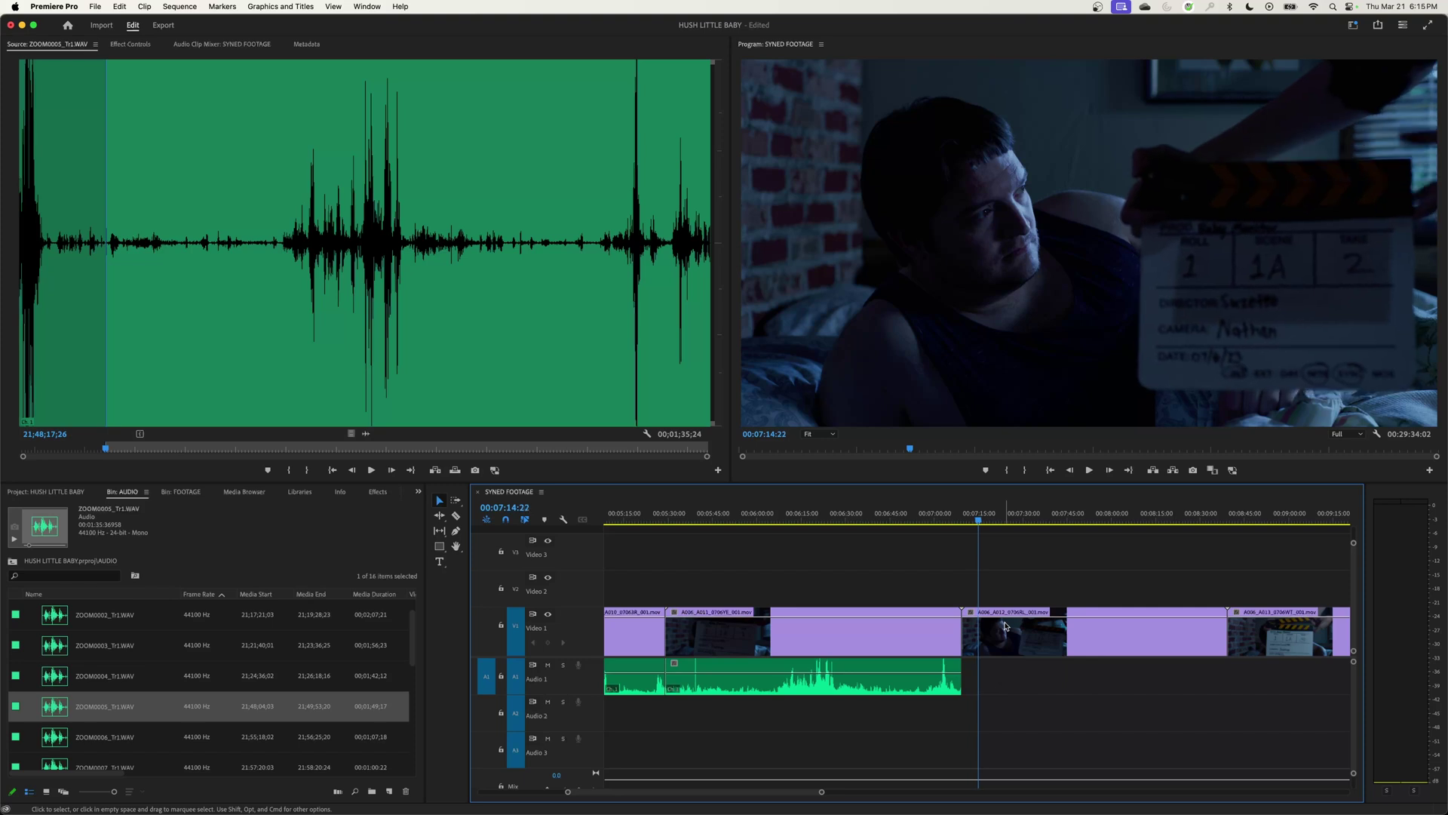
pyautogui.press('i')
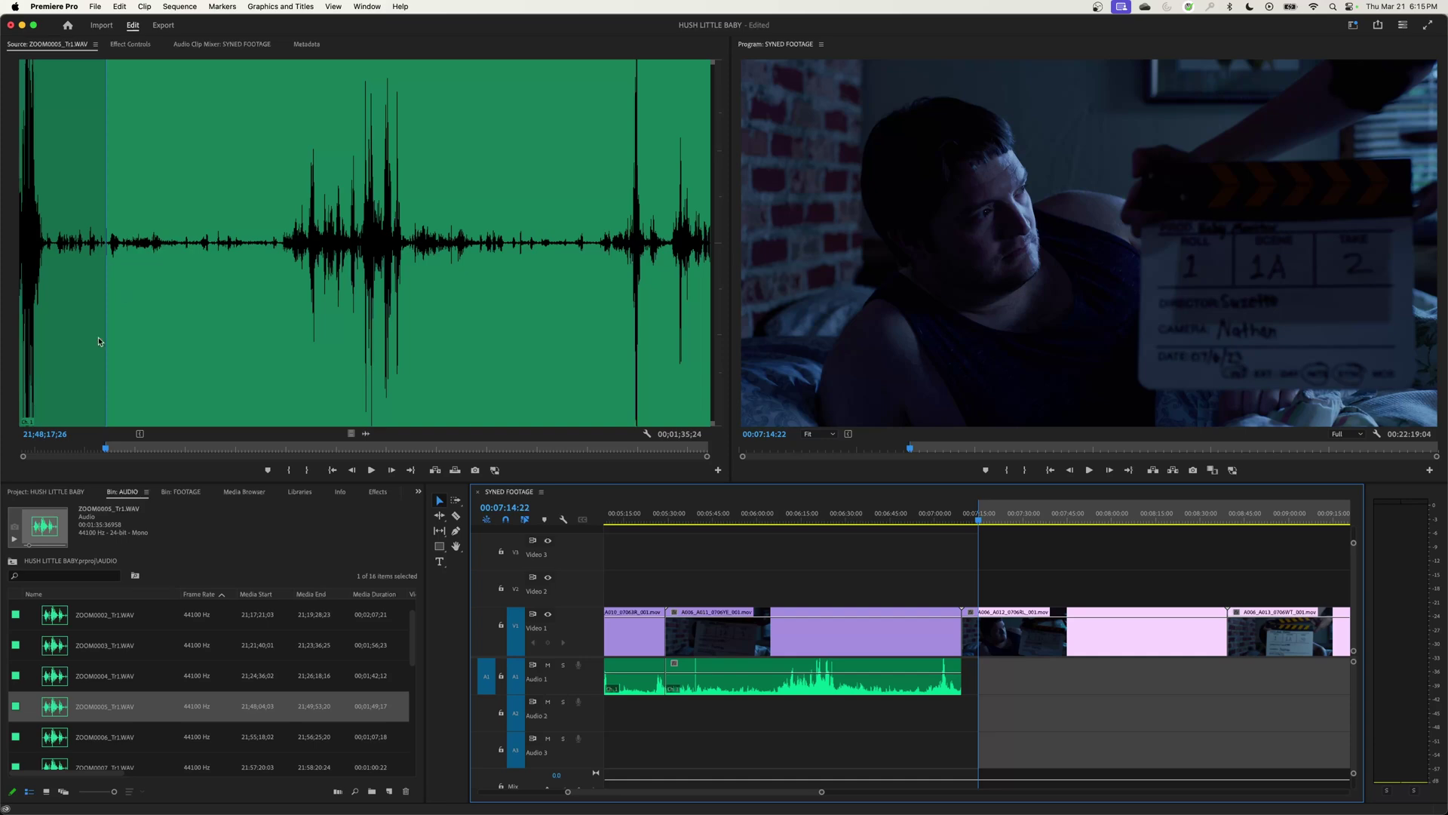
# Step: Load ZOOM0006_Tr1.WAV in the Source Monitor, play up to the clap spike, and mark an In point there at 21;55;26;27
pyautogui.press('Down')
pyautogui.press('space')
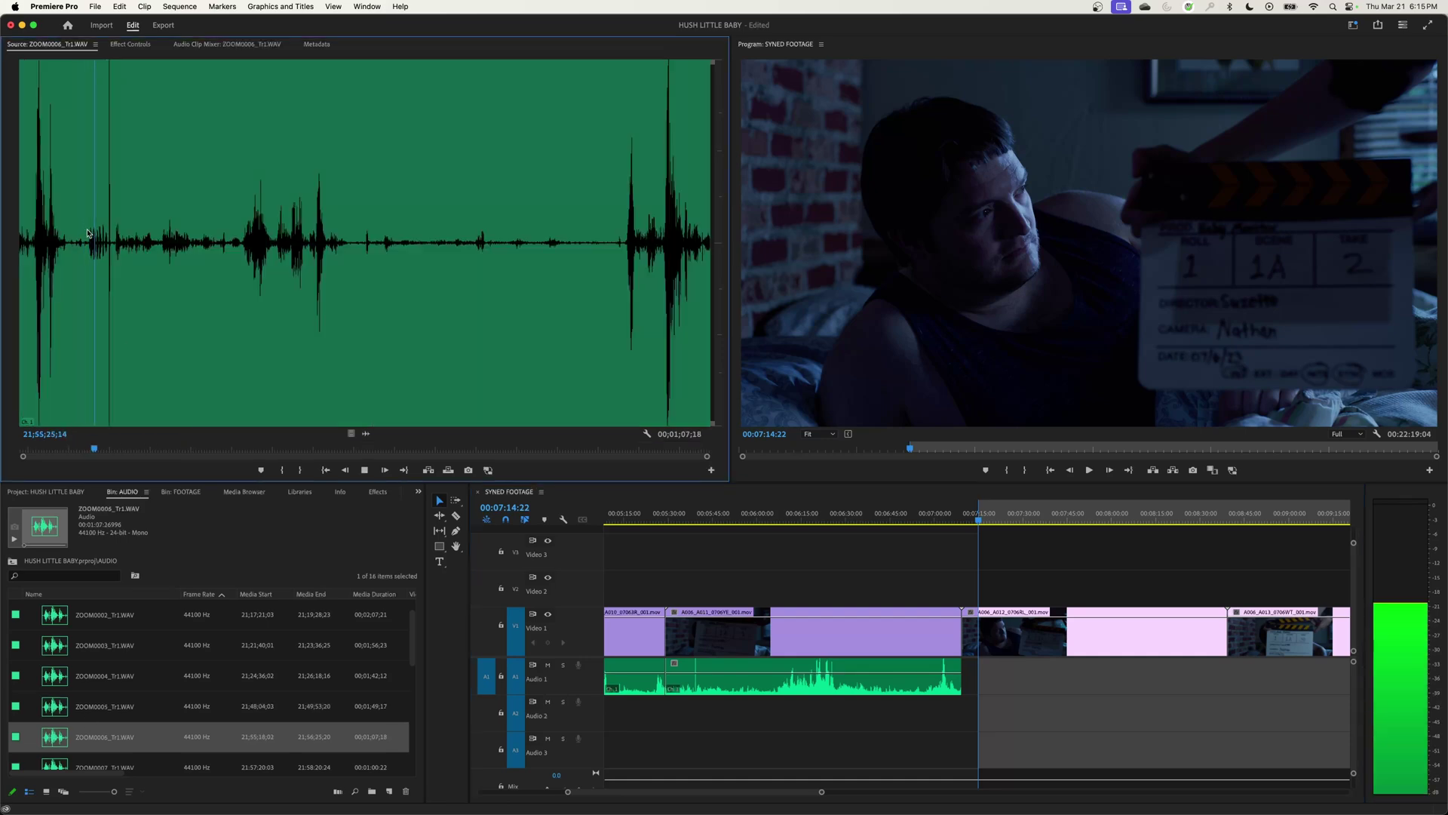
pyautogui.click(91, 212)
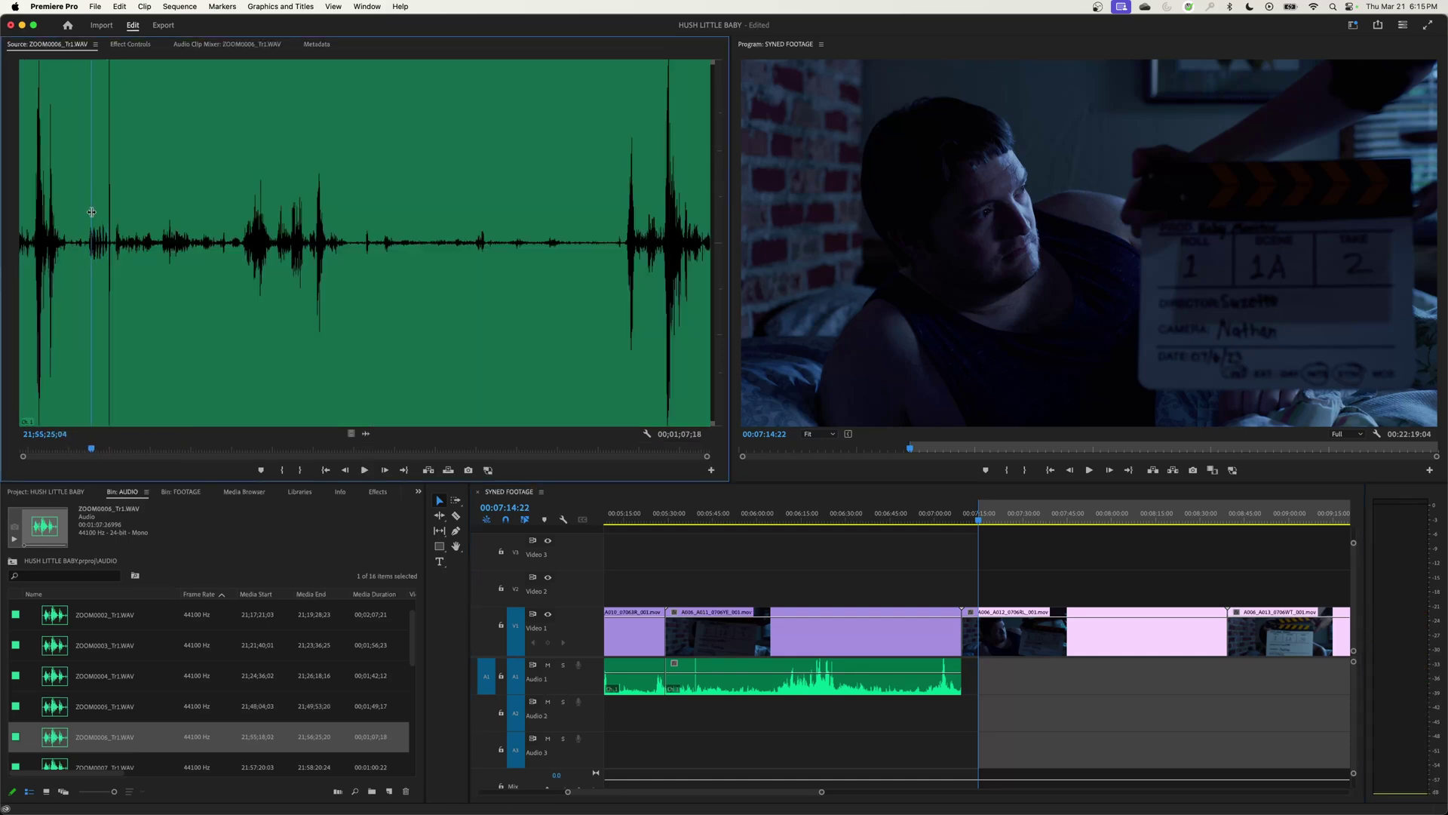
pyautogui.moveTo(91, 212); pyautogui.dragTo(84, 215)
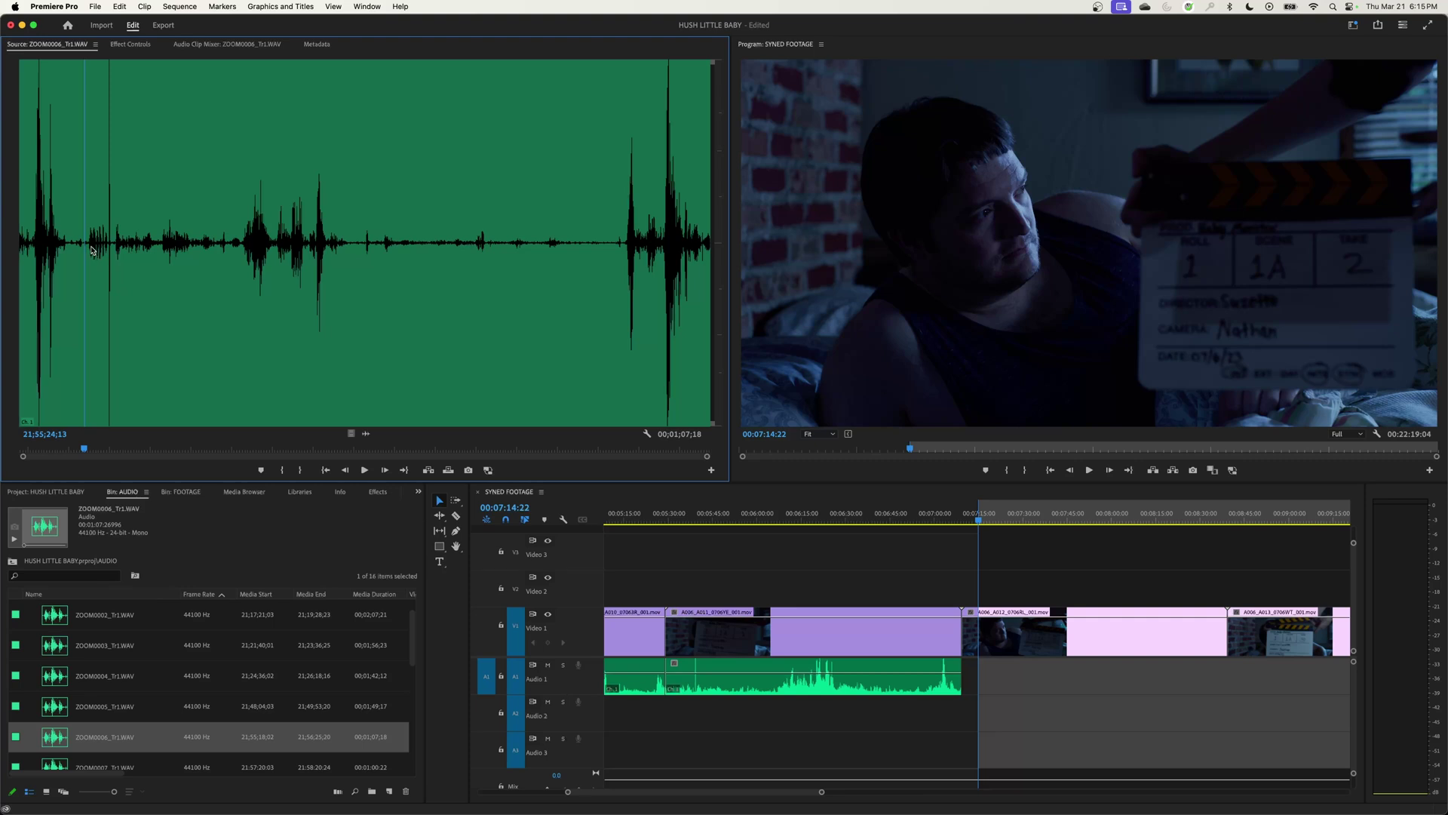
pyautogui.press('space')
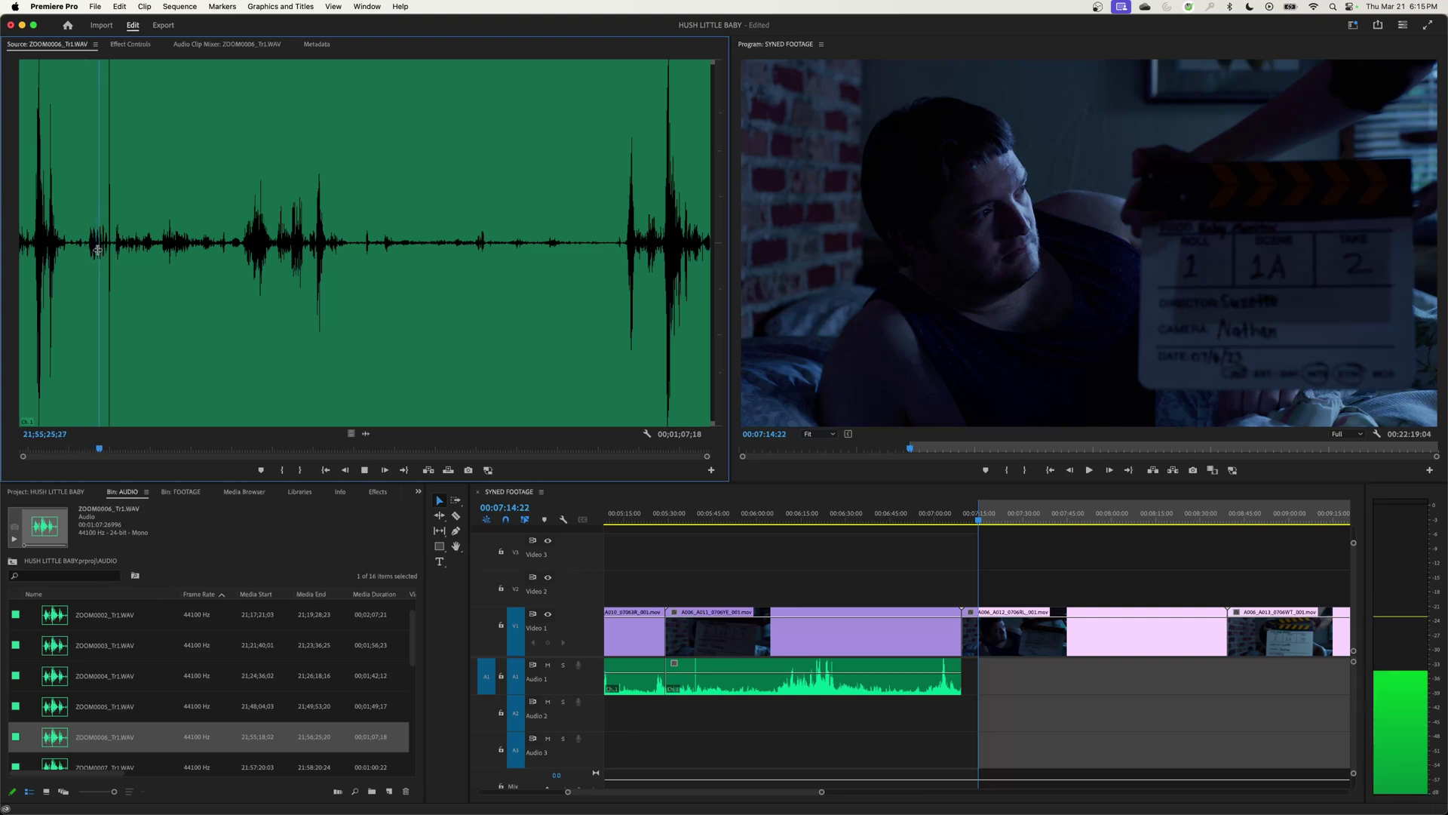
pyautogui.press('space')
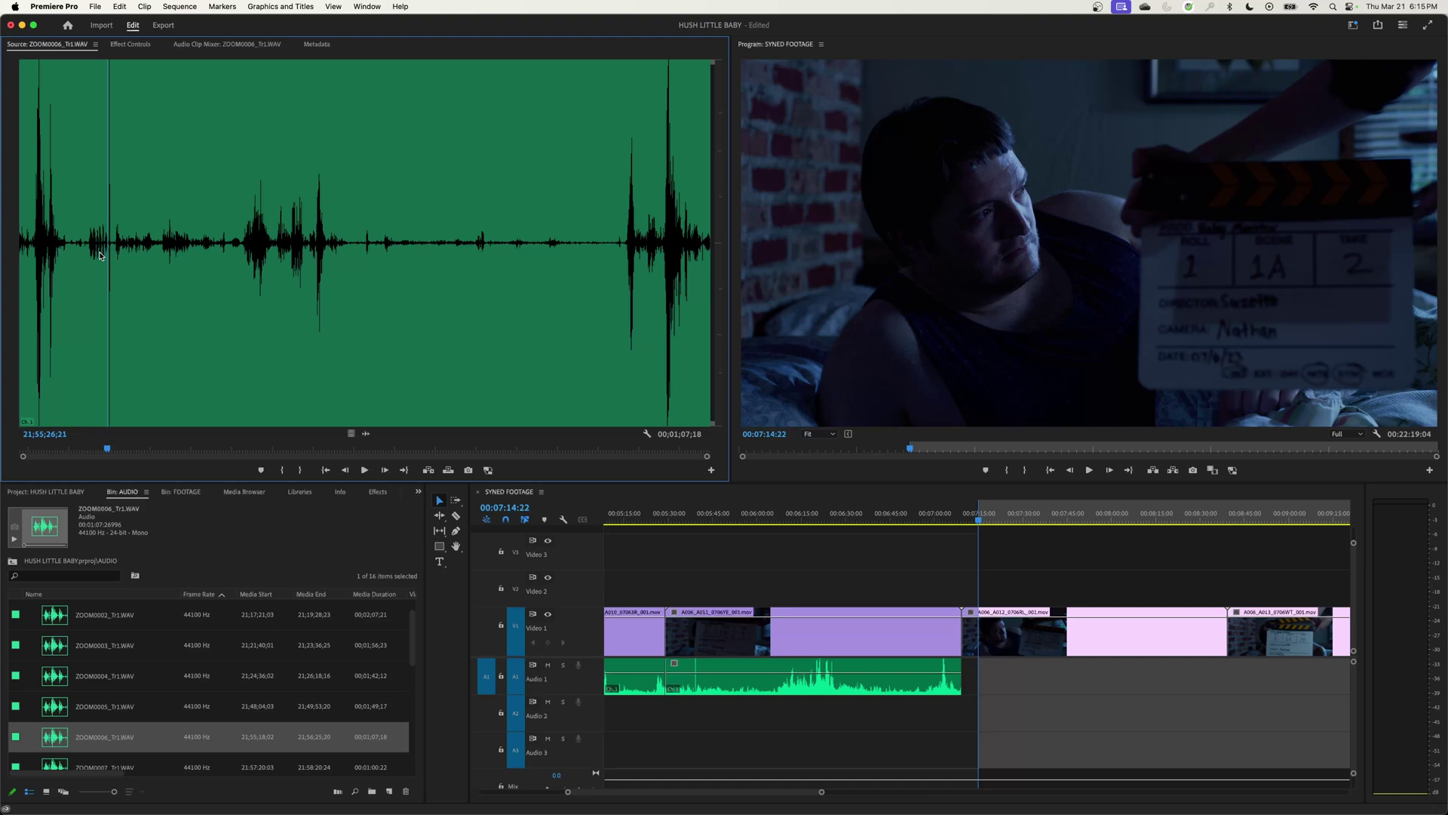
pyautogui.press('space')
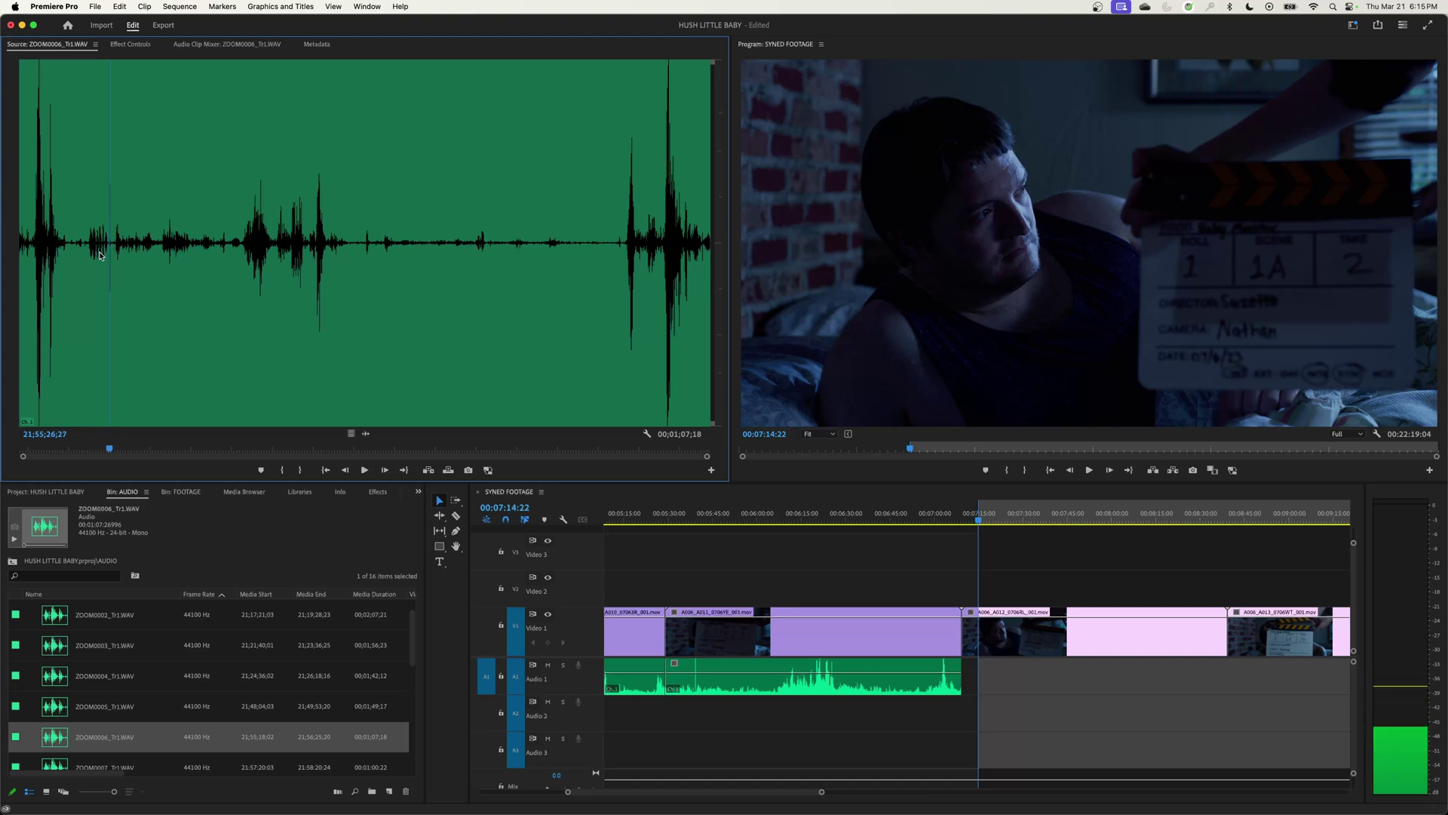
pyautogui.press('i')
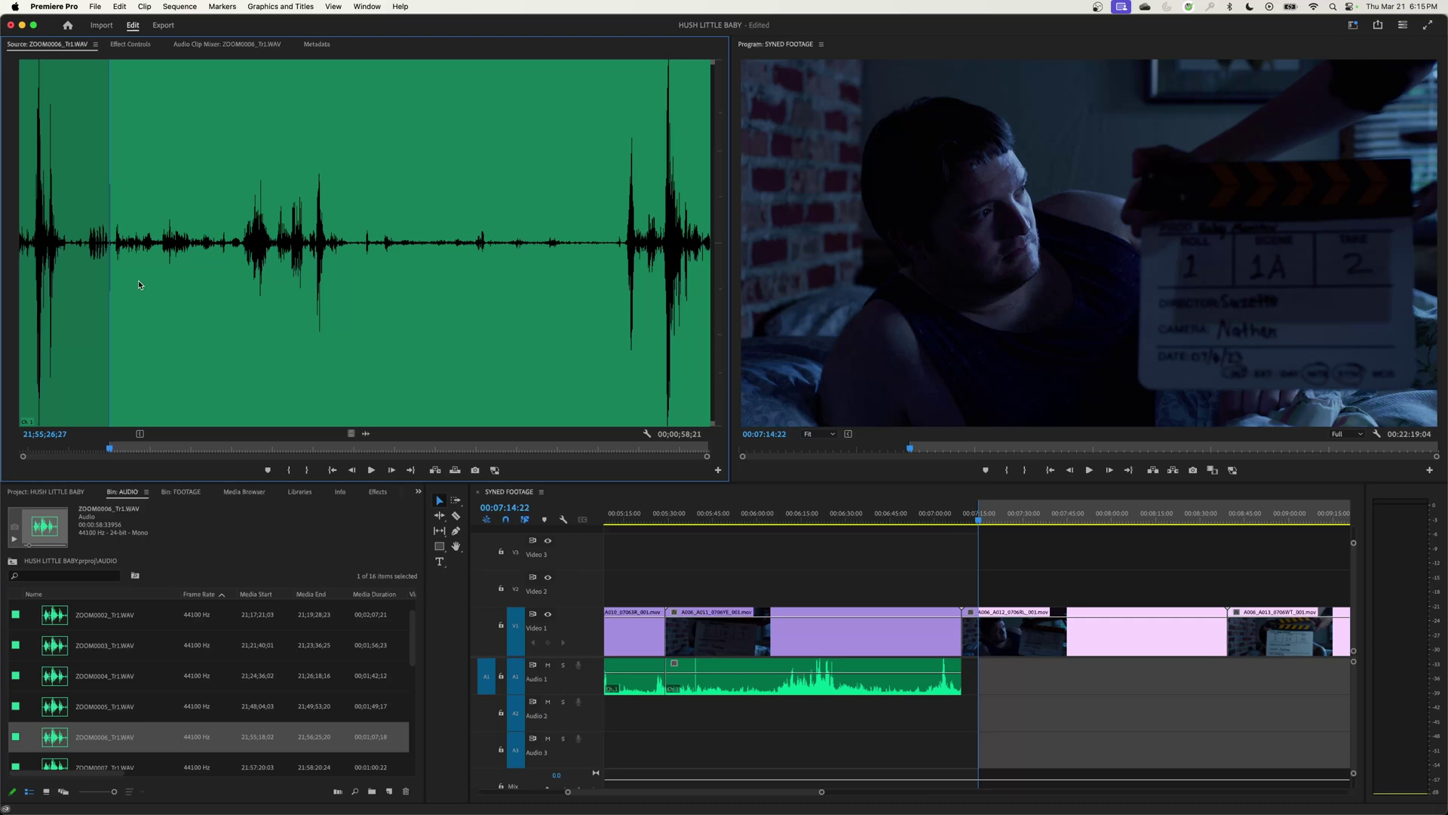
# Step: Overwrite ZOOM0006_Tr1.WAV onto Audio 1 at the sequence In point 00:07:14:22 and match the Scene 1A Take 2 clip's start to it
pyautogui.press('.')
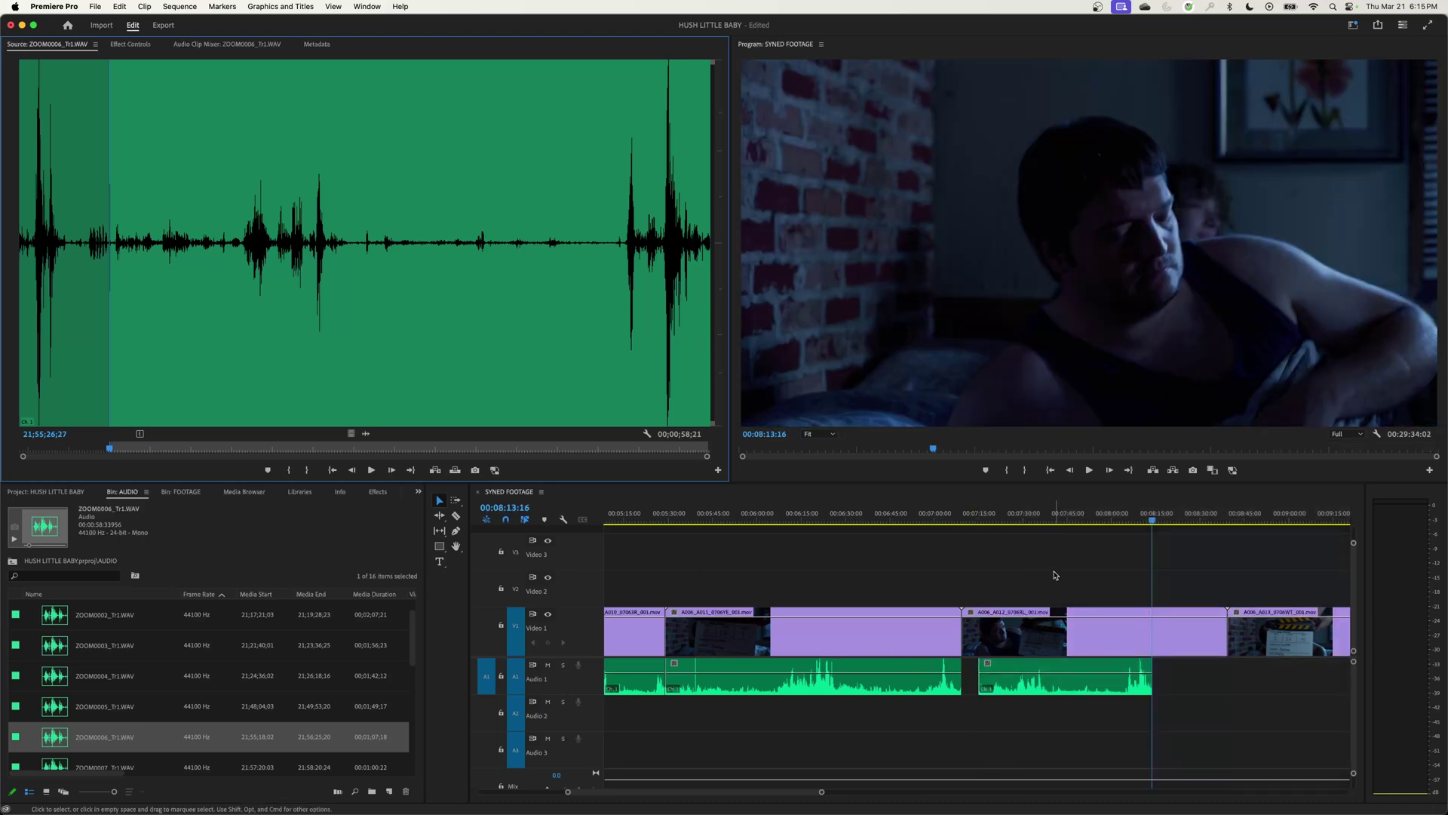
pyautogui.click(977, 515)
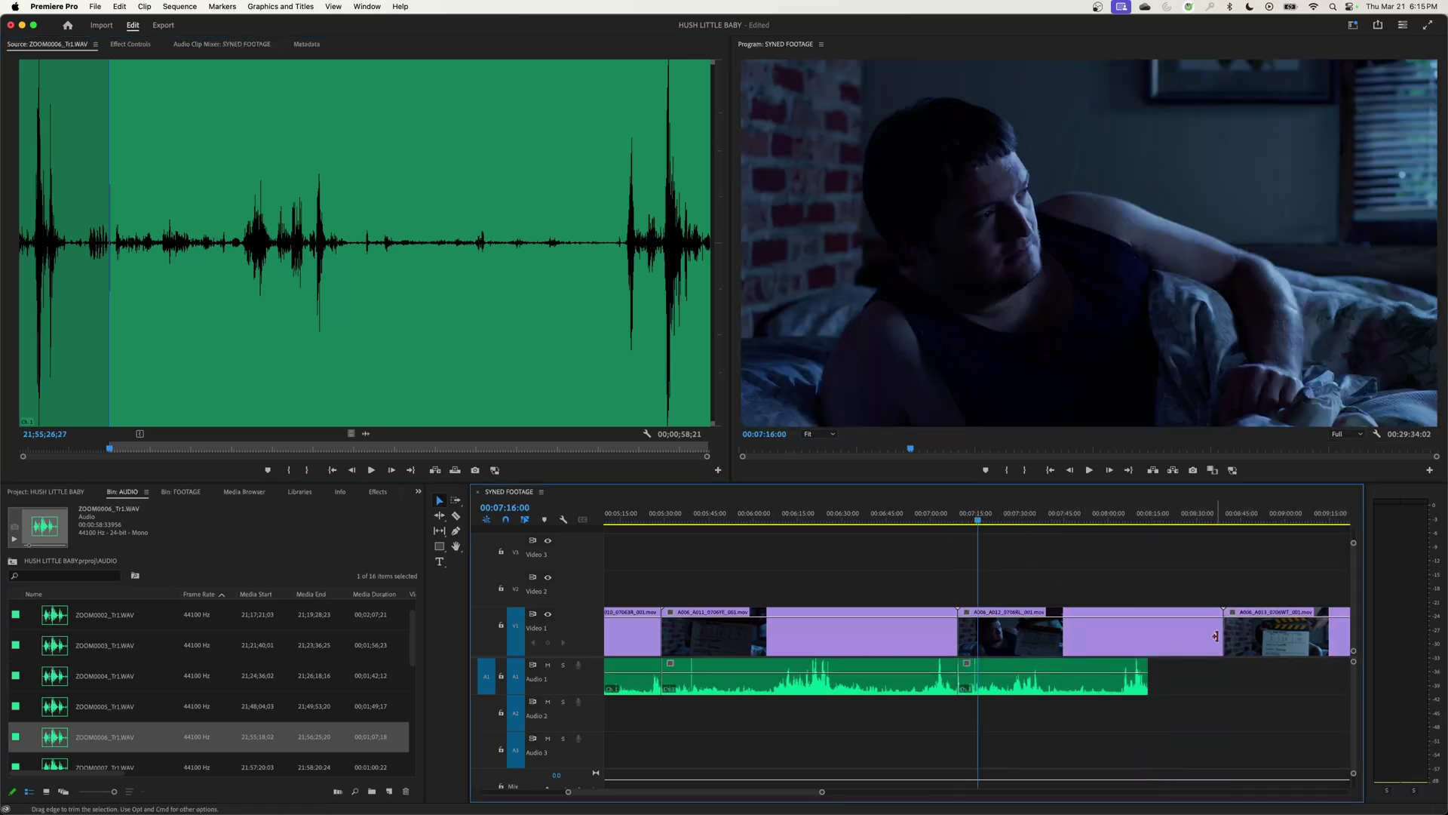
# Step: Trim the Scene 1A Take 2 video clip's end to its audio's end and close the gap before the next clip
pyautogui.moveTo(1215, 635); pyautogui.dragTo(1147, 637)
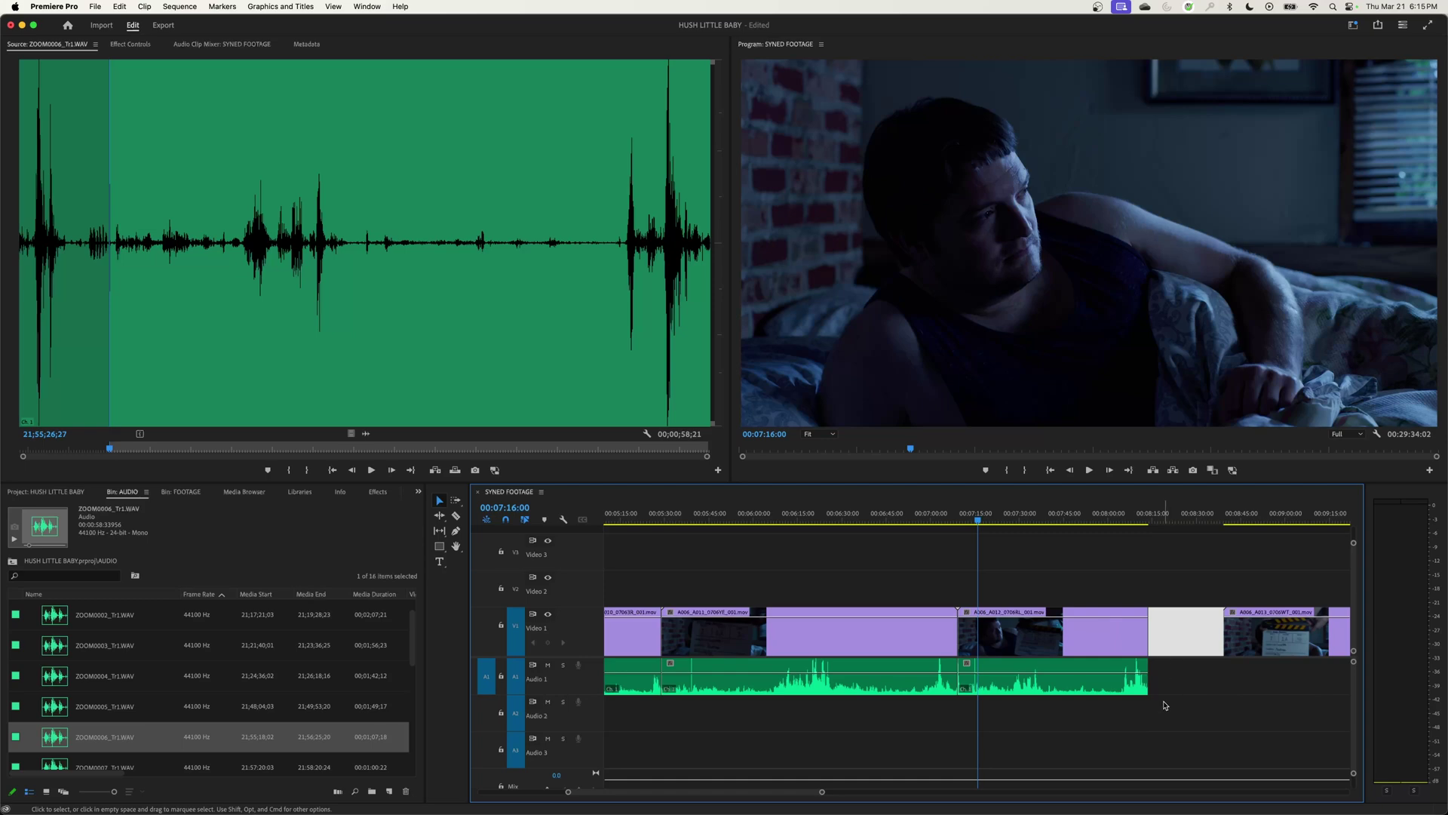
pyautogui.press('Delete')
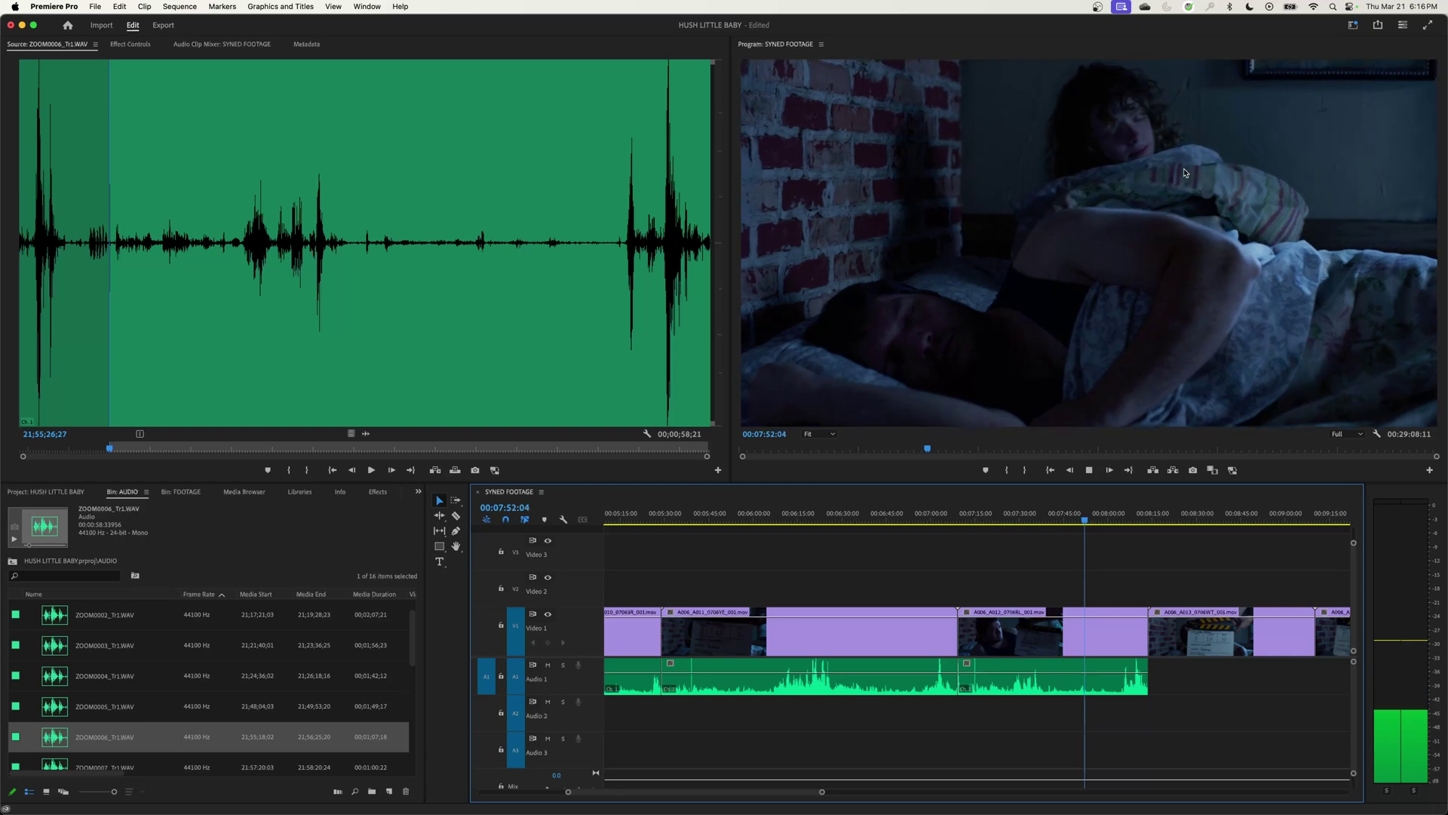
pyautogui.press('space')
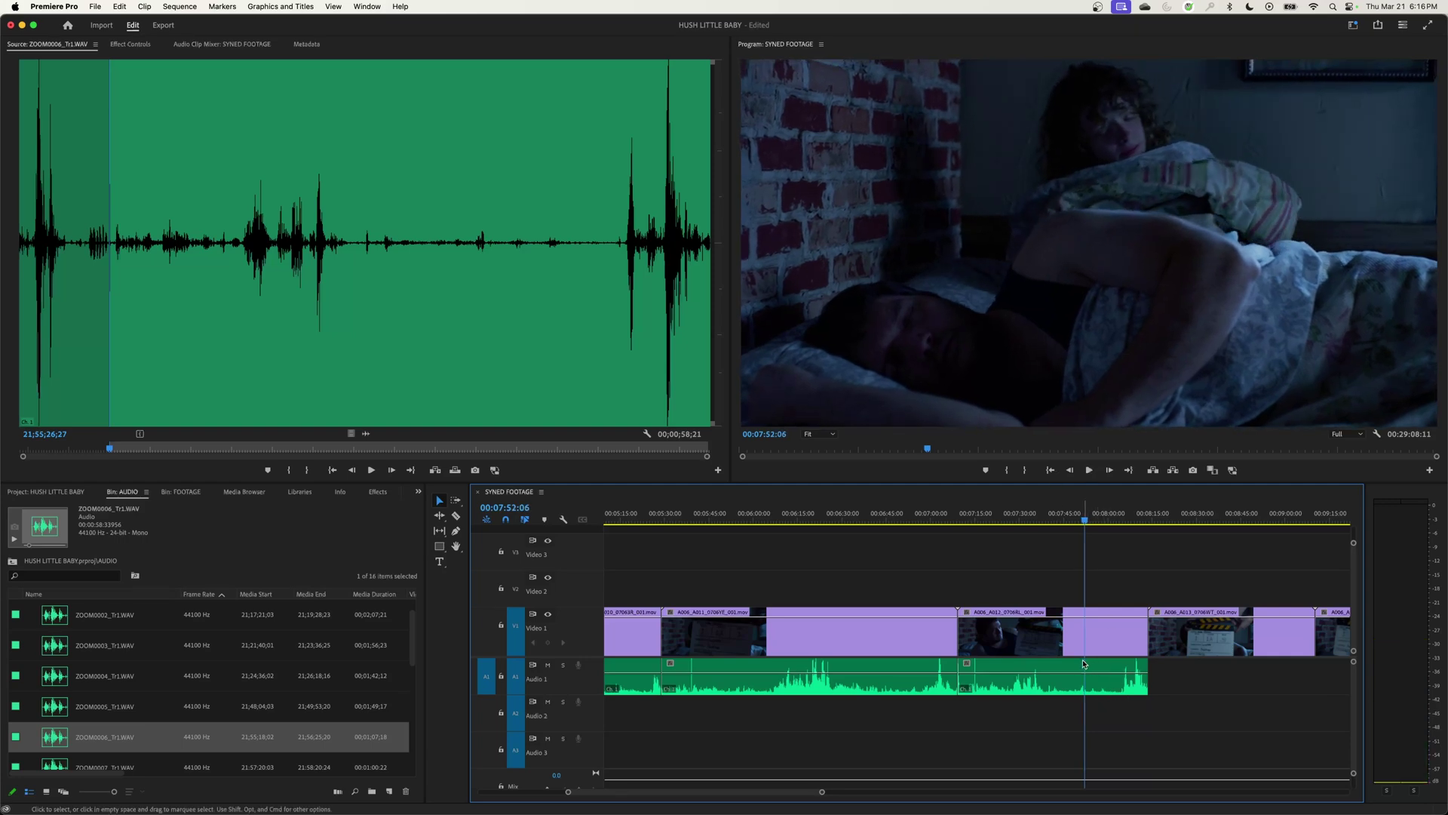
# Step: Examine the MOS marking on the Scene 1E Take 1 clapperboard at 00:17:09:23 in an enlarged Program Monitor and play the clip without audio
pyautogui.press('\\')
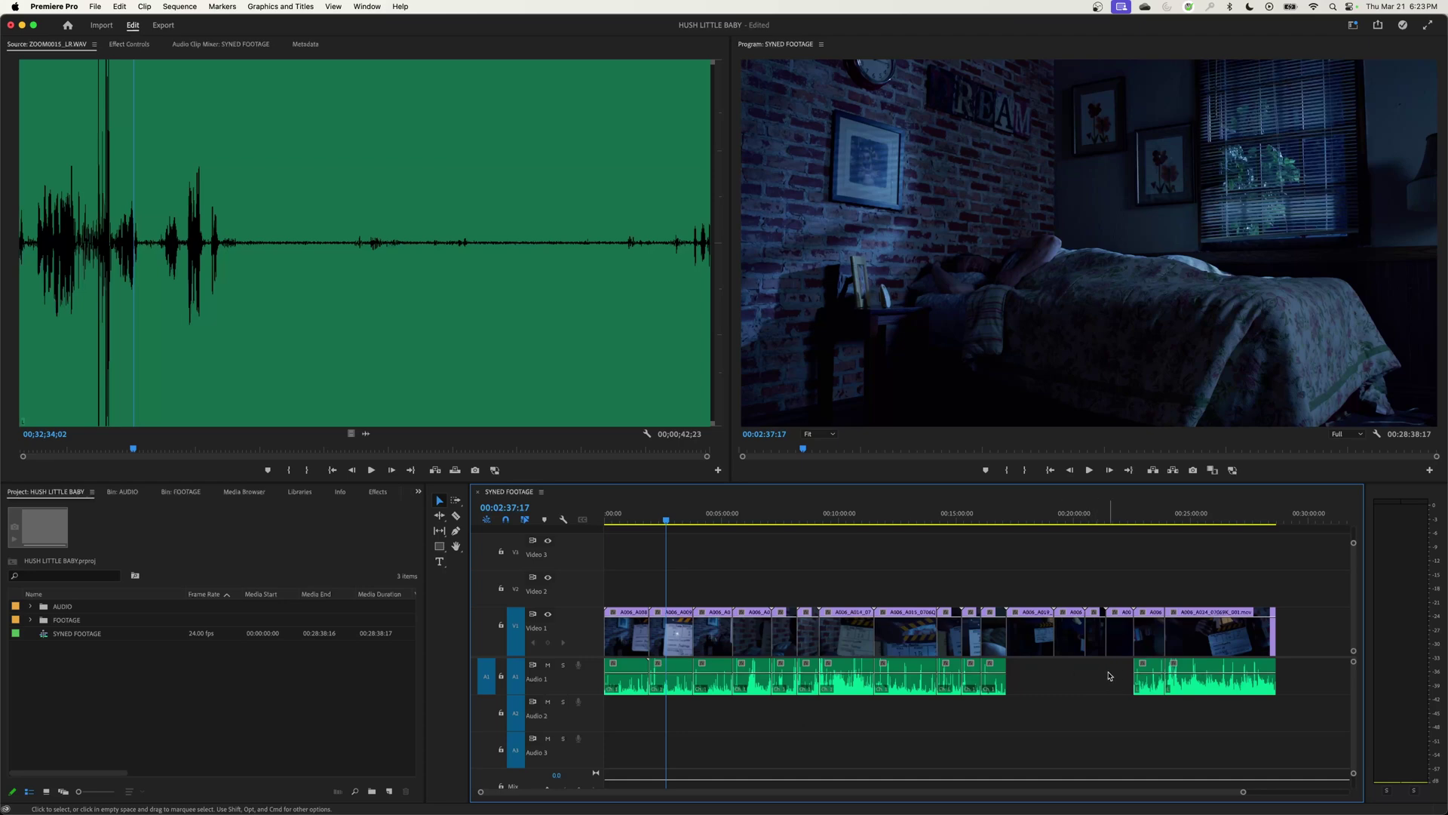
pyautogui.click(1027, 522)
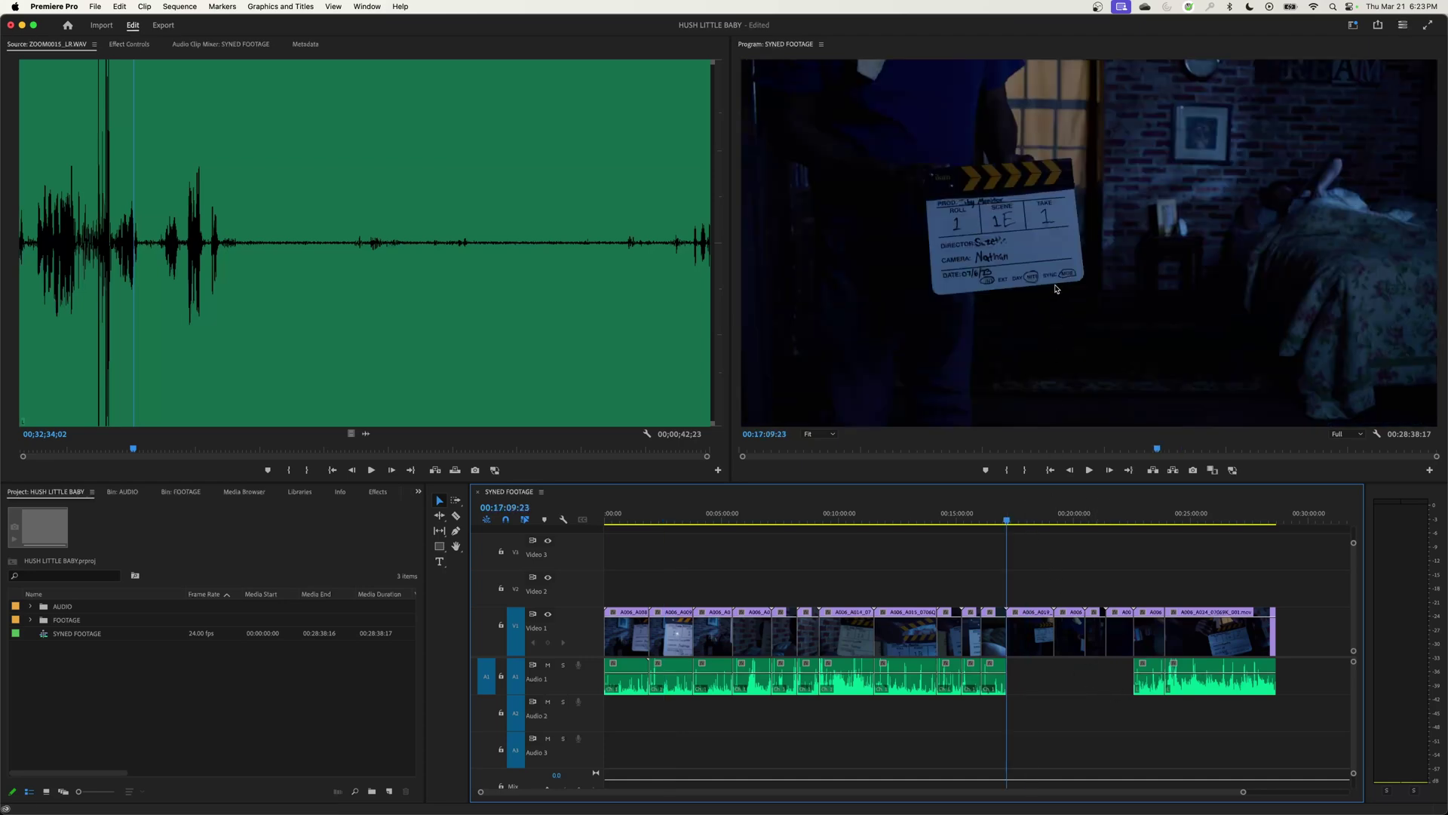
pyautogui.press('`')
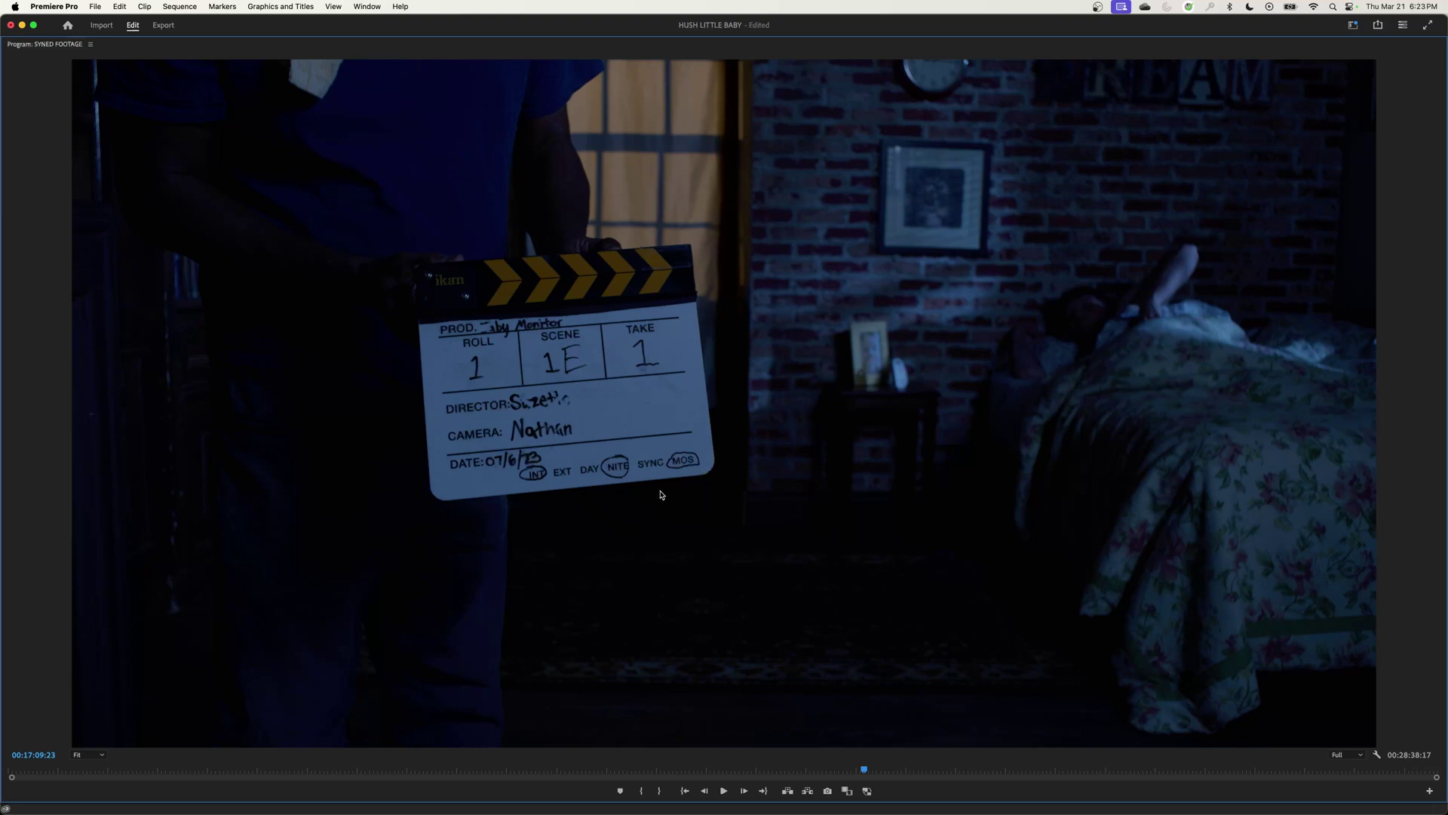
pyautogui.press('`')
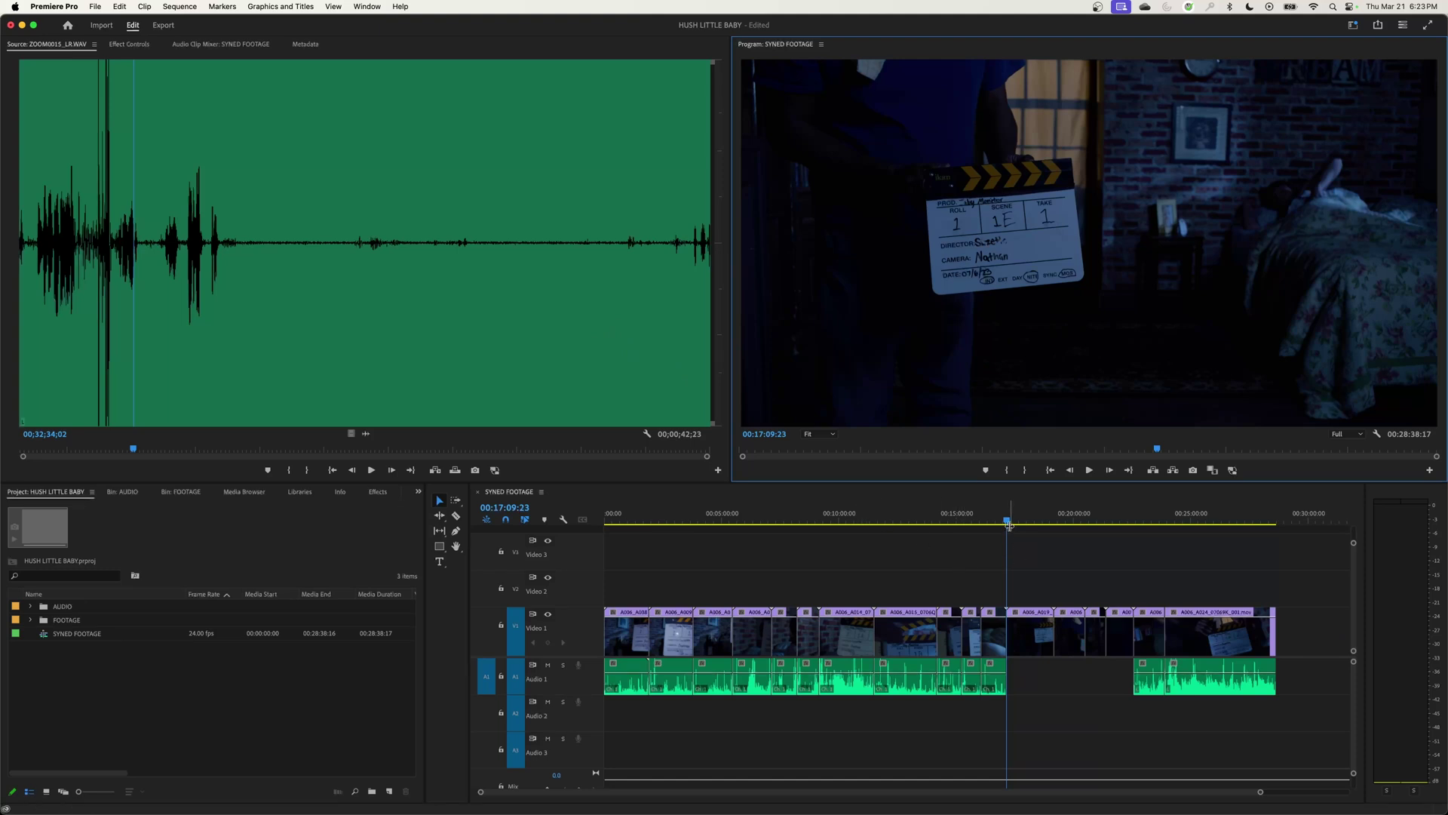
pyautogui.press('l')
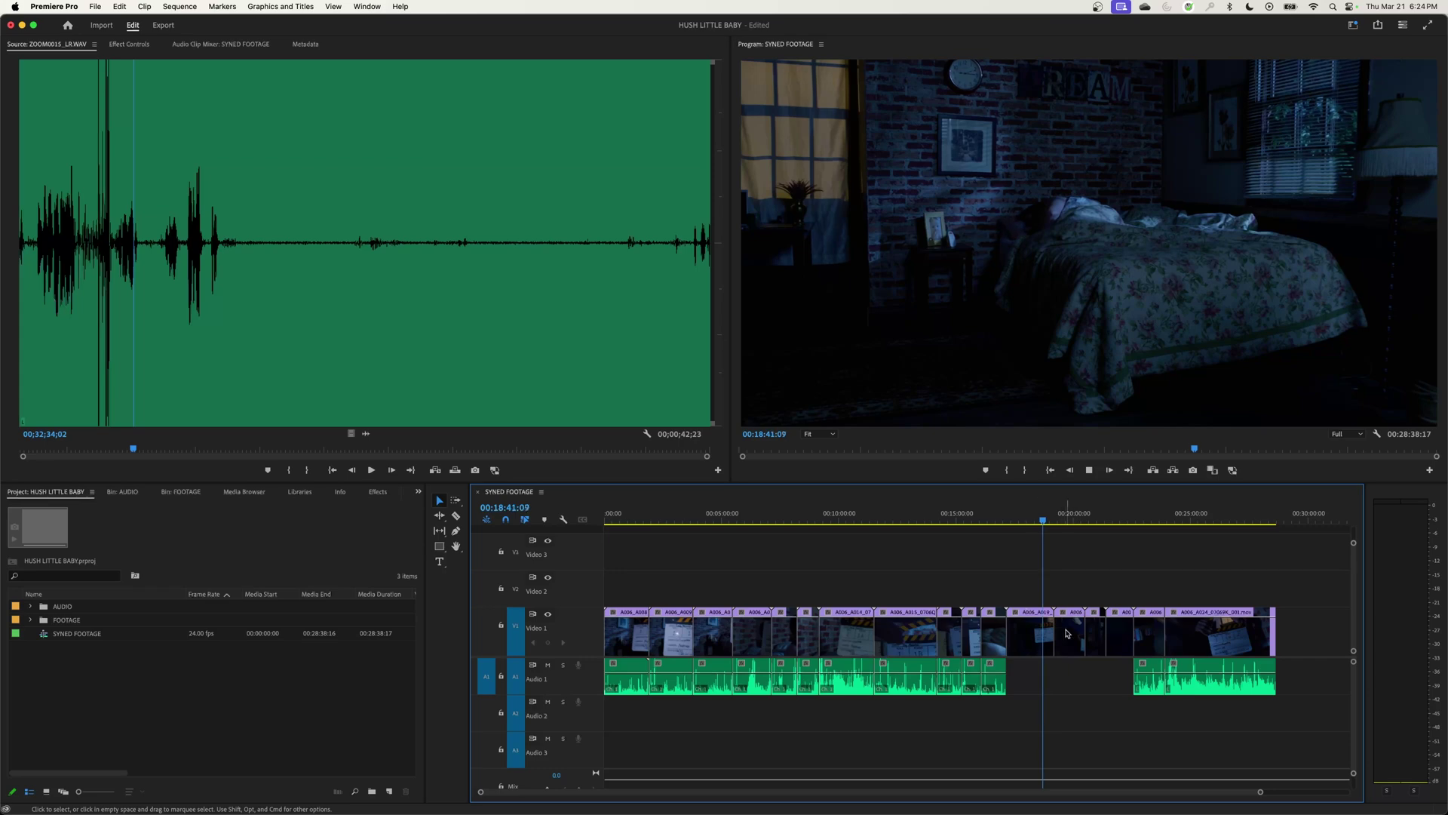
pyautogui.press('space')
# Step: Return the playhead to the sequence start at 00:00:00:00, with the first two clips enlarged in the timeline
pyautogui.press('Home')
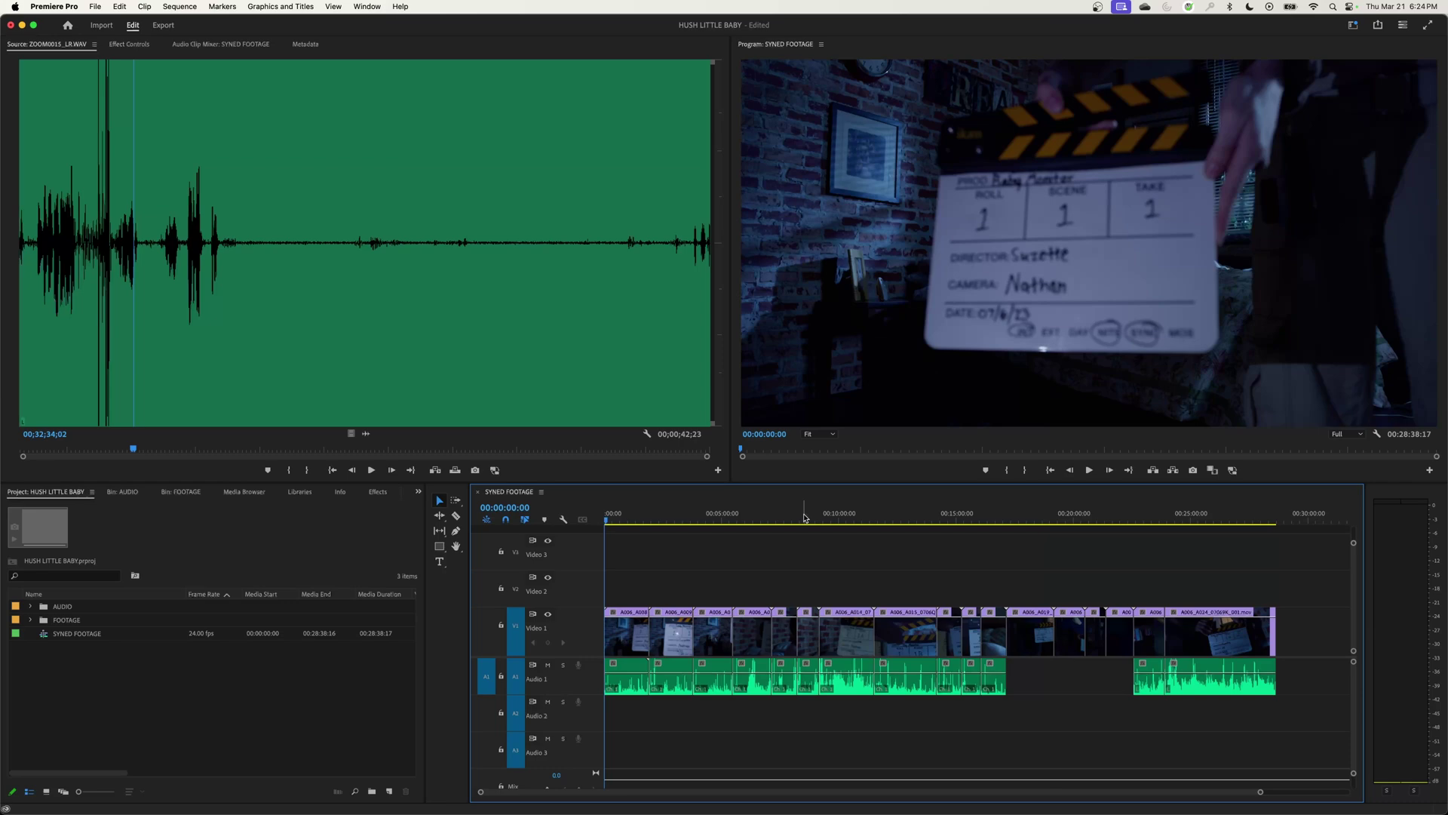
pyautogui.press('=')
pyautogui.press('=')
pyautogui.press('=')
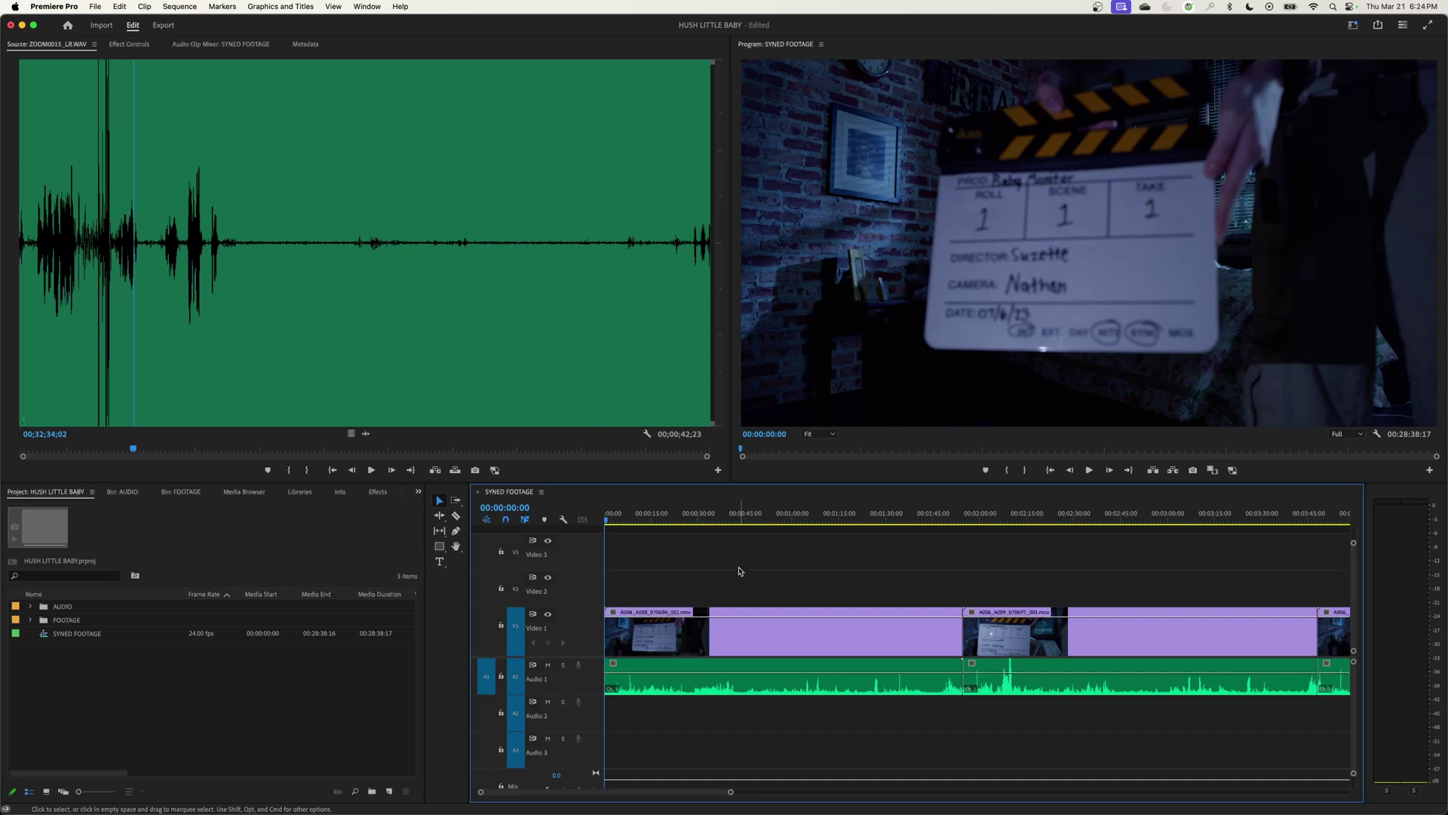
pyautogui.click(1090, 519)
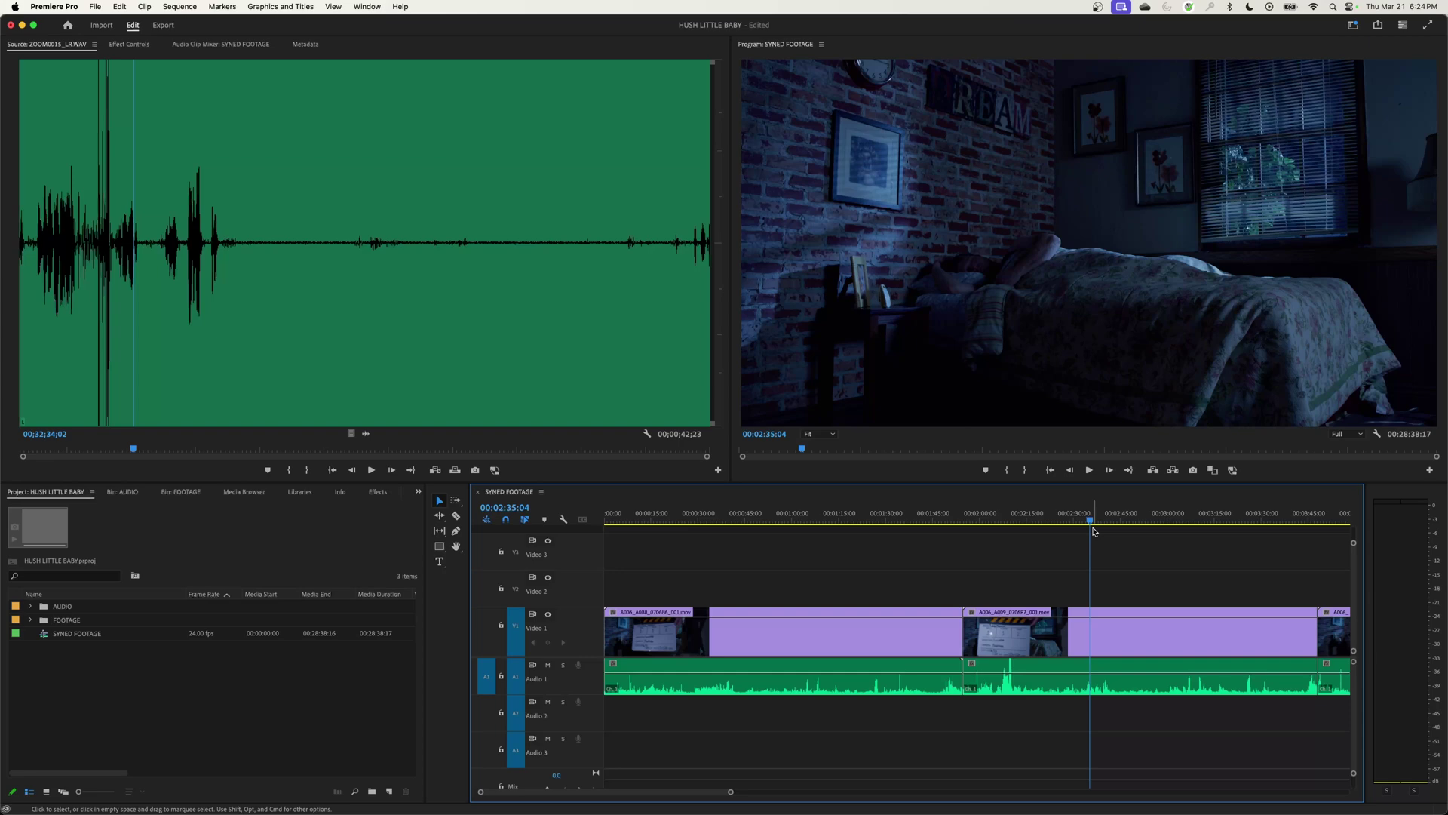
pyautogui.press('Home')
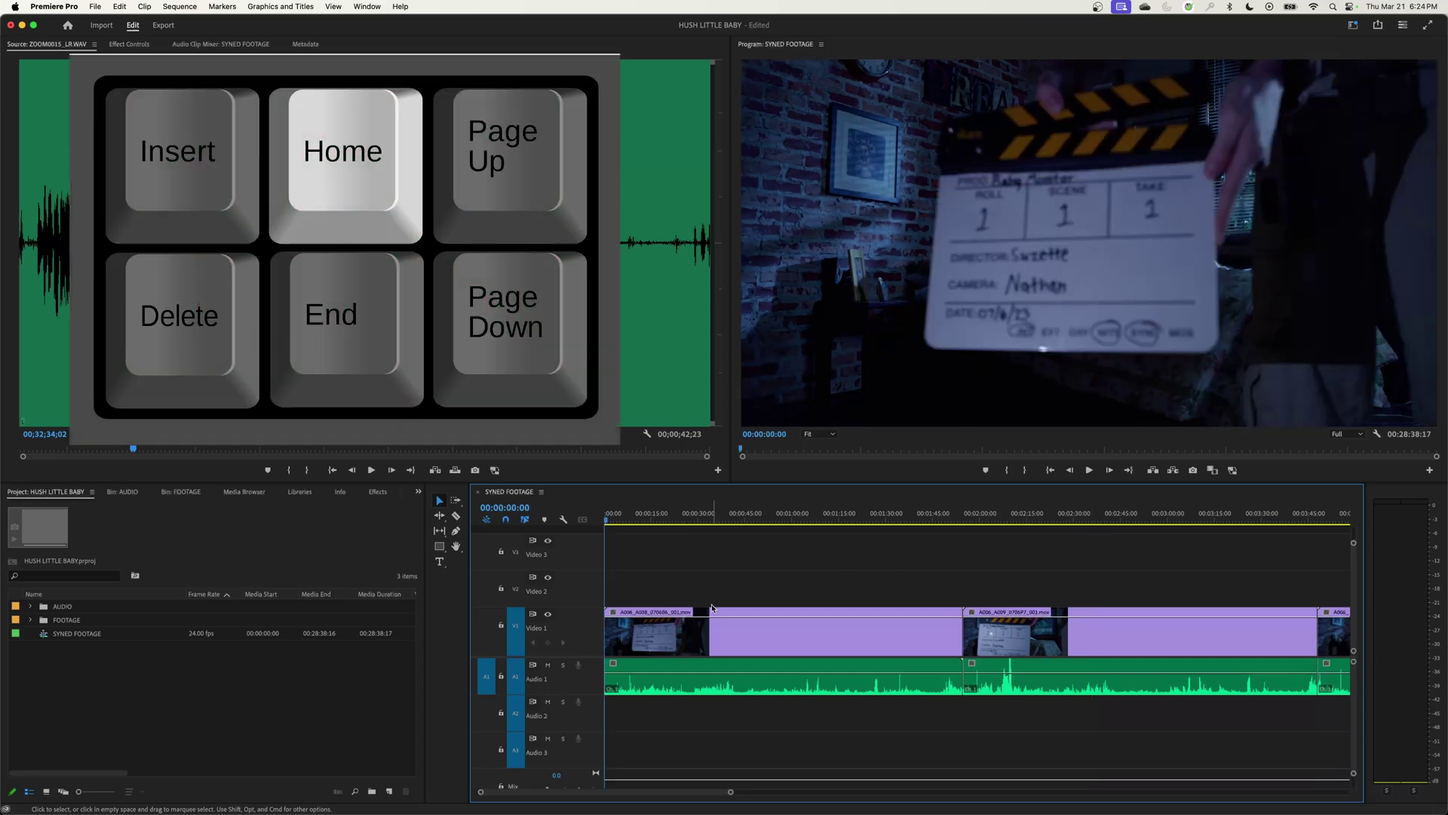
pyautogui.press('End')
pyautogui.press('Home')
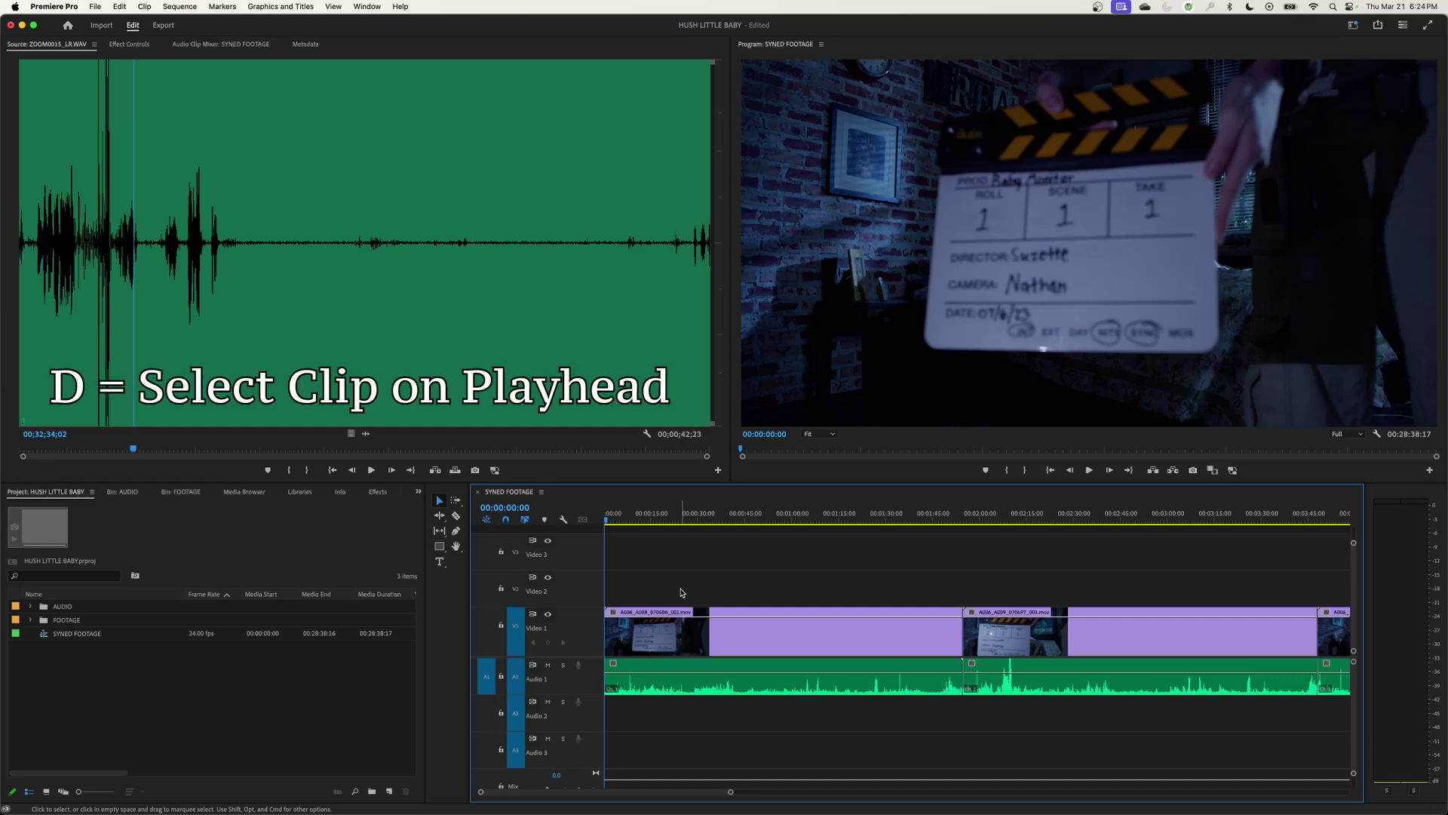
# Step: Select the first video clip with its audio at the playhead and merge them into a clip named 1 T1
pyautogui.press('d')
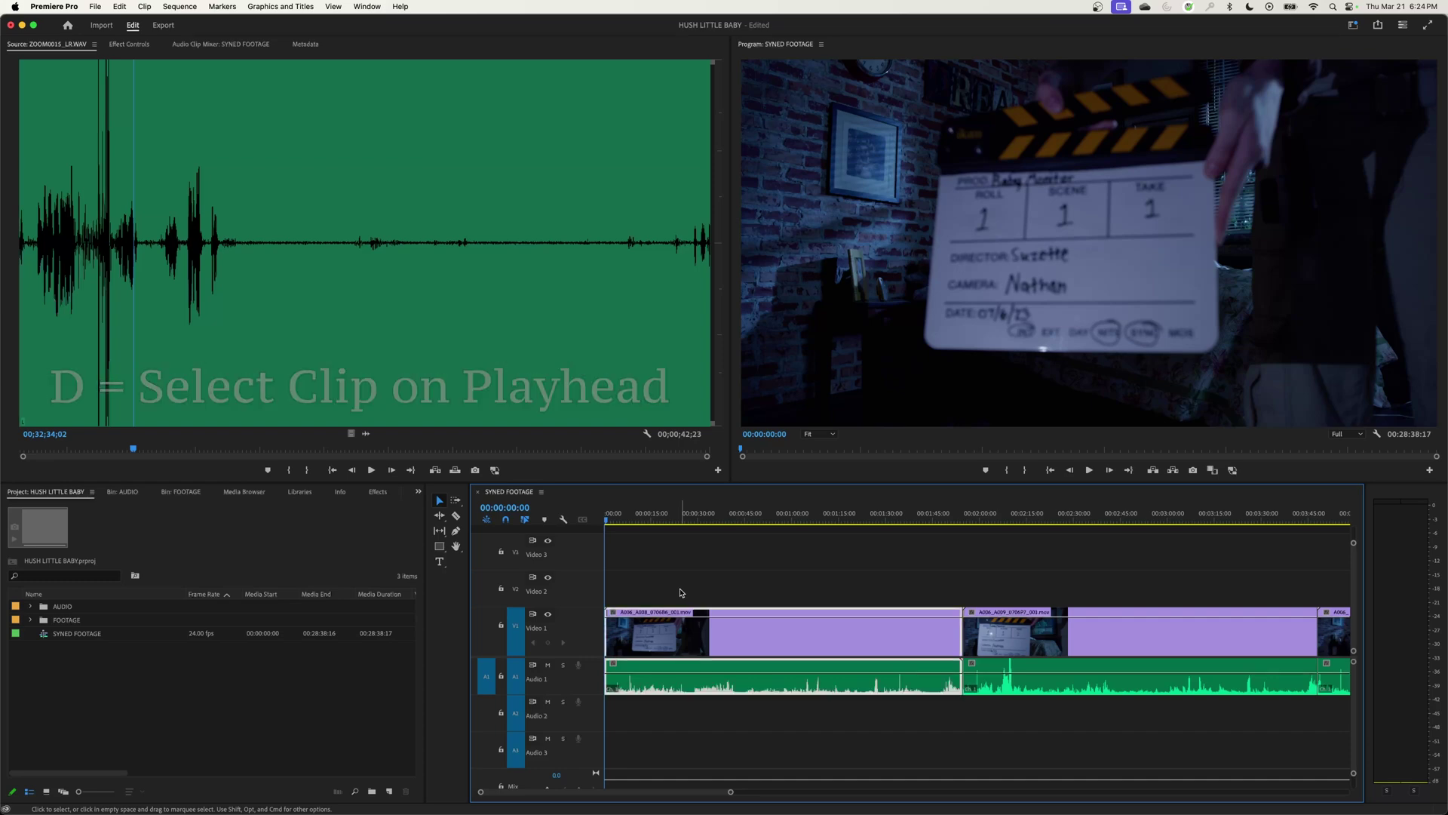
pyautogui.rightClick(666, 647)
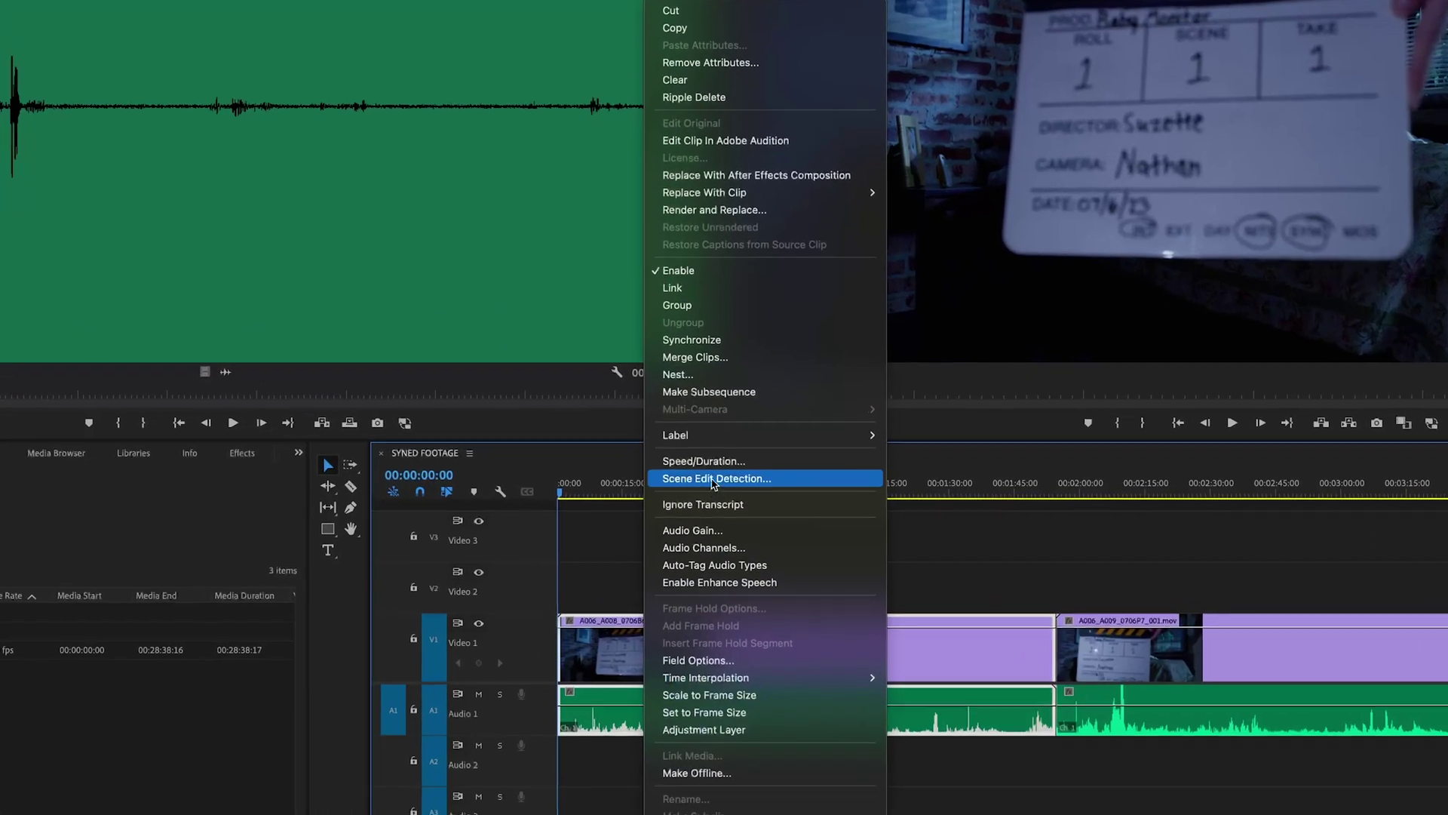
pyautogui.click(739, 261)
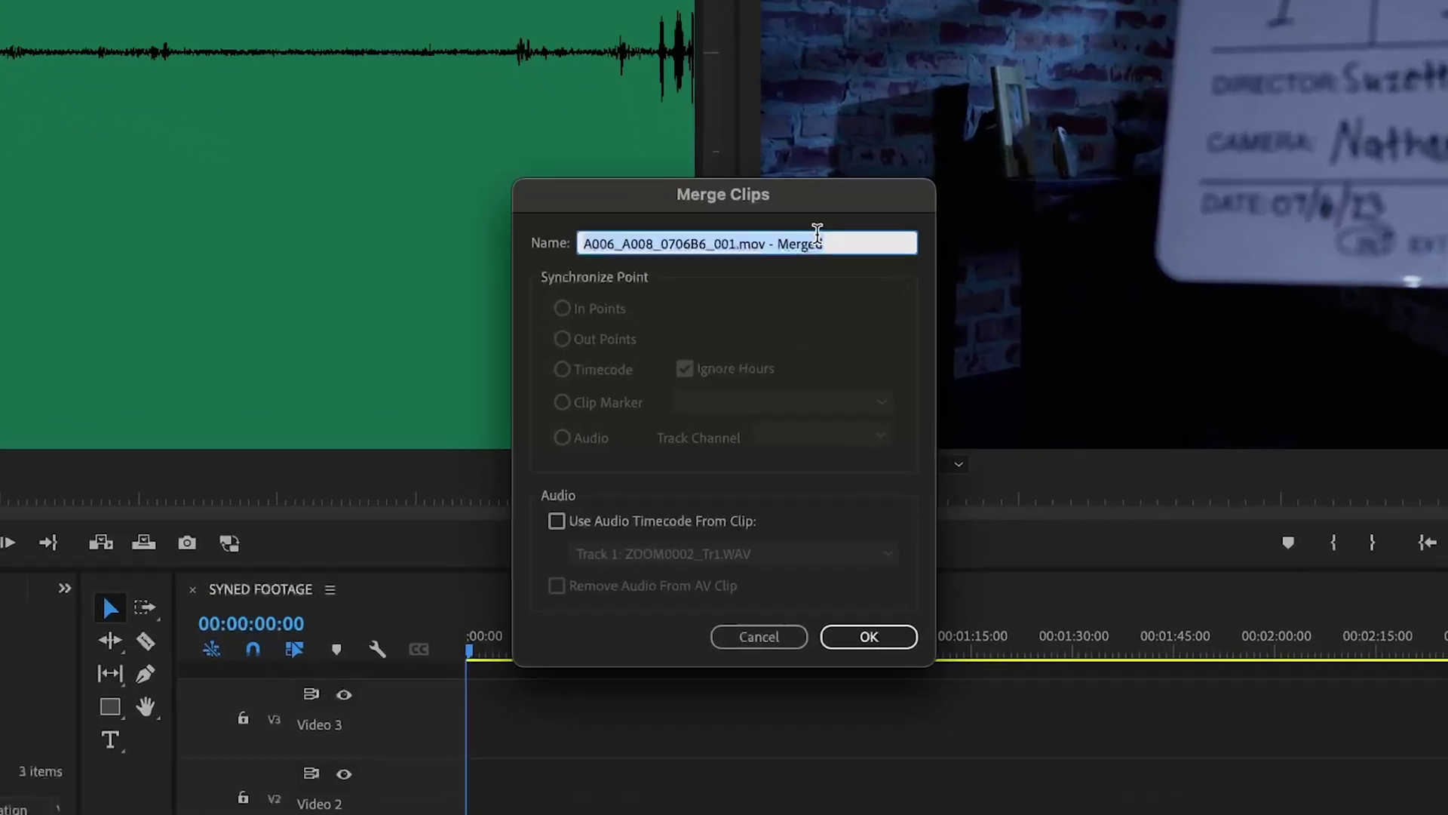
pyautogui.write('1')
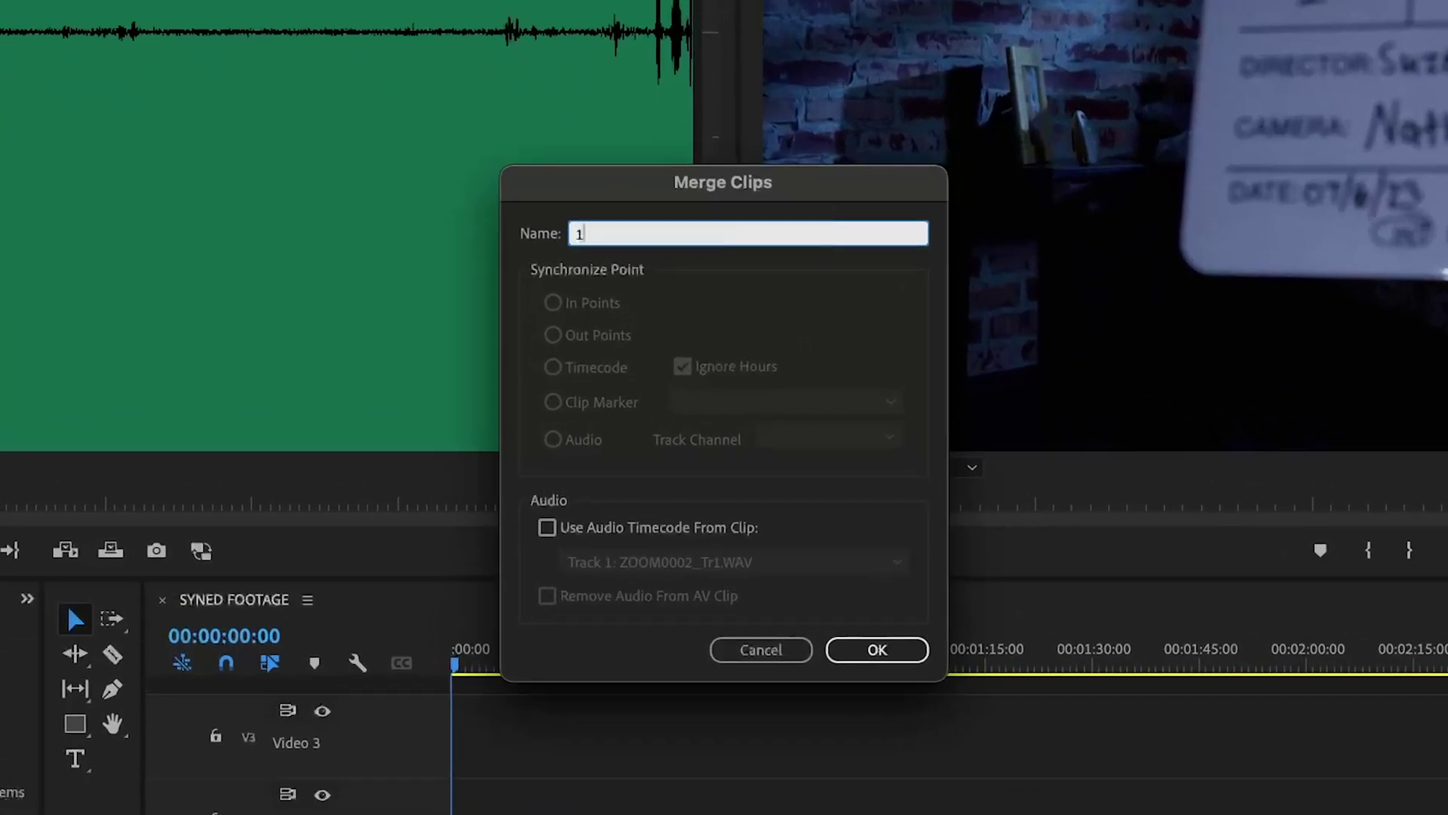
pyautogui.write(' T1')
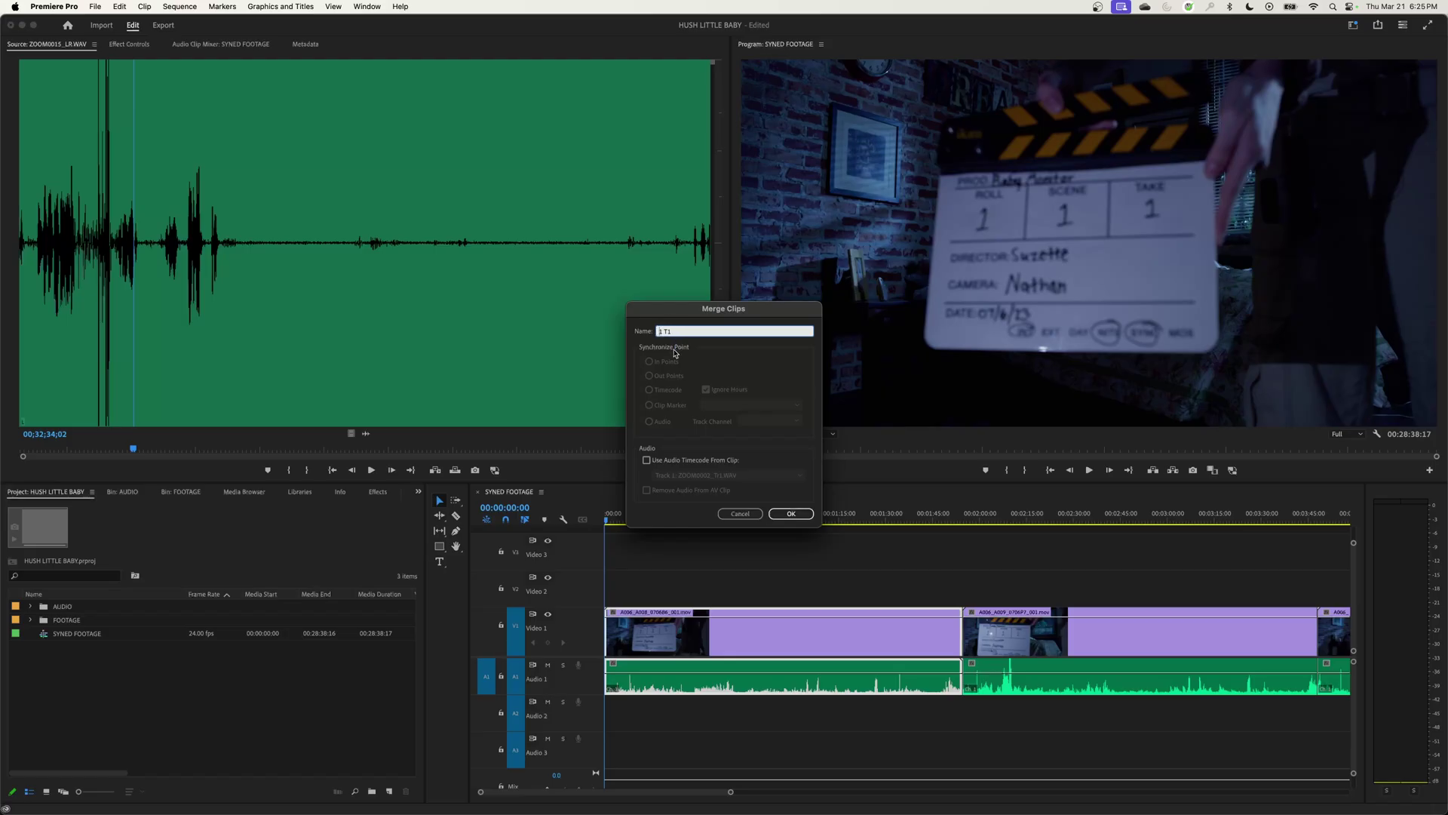
pyautogui.write('S')
pyautogui.hotkey('shift', 'Left')
pyautogui.click(790, 514)
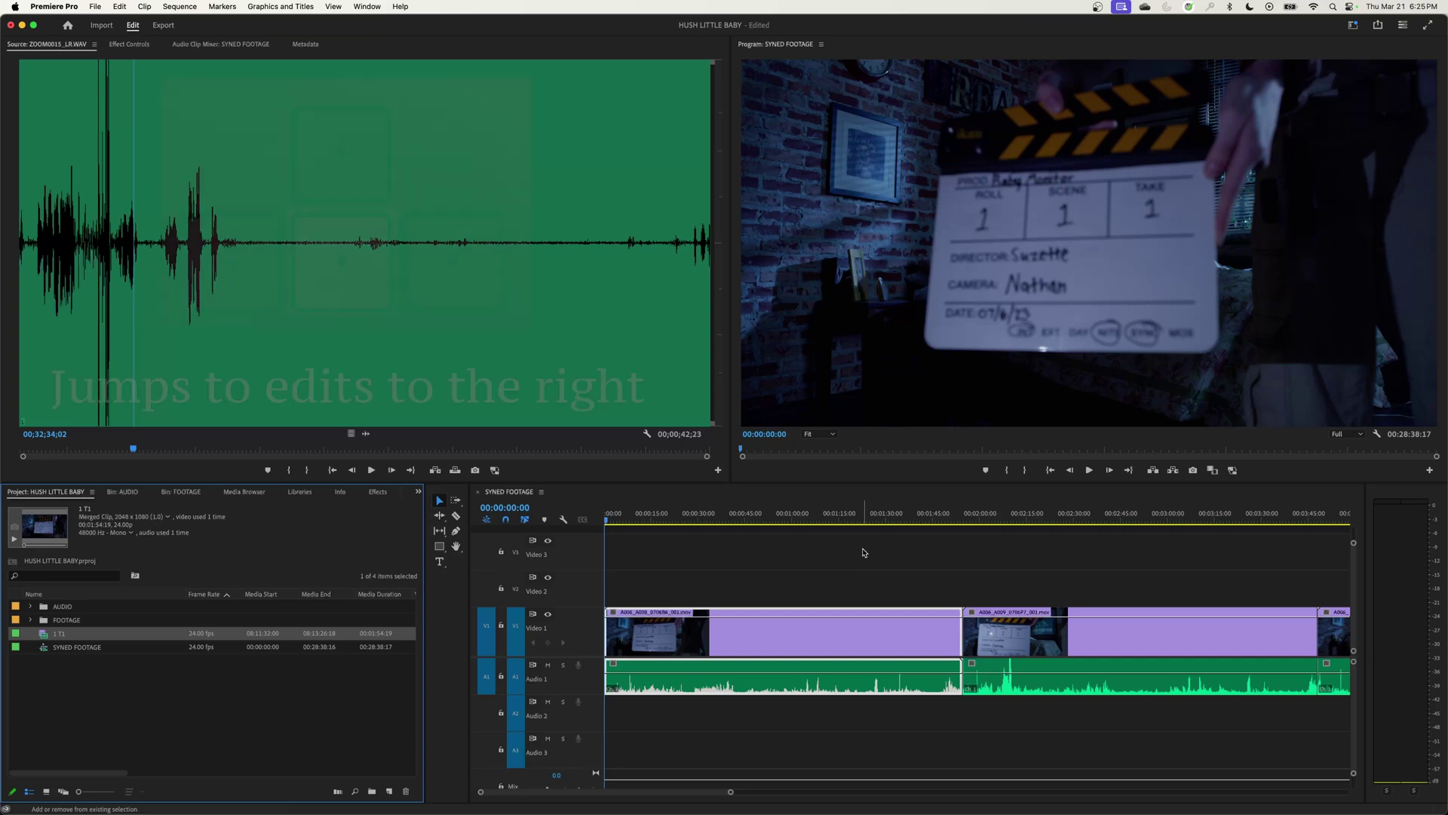
# Step: Select the second video clip and its audio at 00:01:54:19 and merge them into a clip named 1 T2
pyautogui.press('Down')
pyautogui.press('Down')
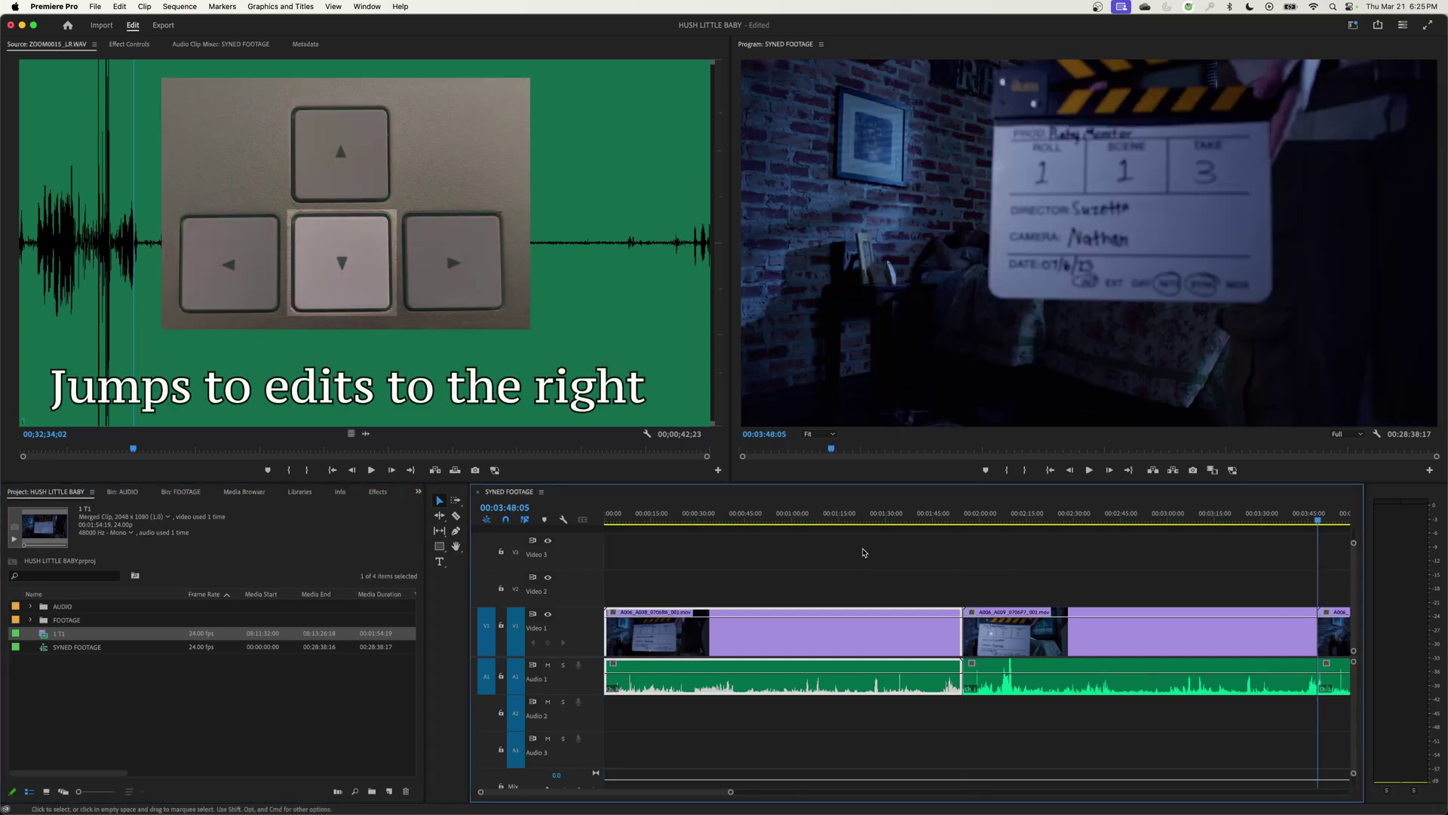
pyautogui.press('Up')
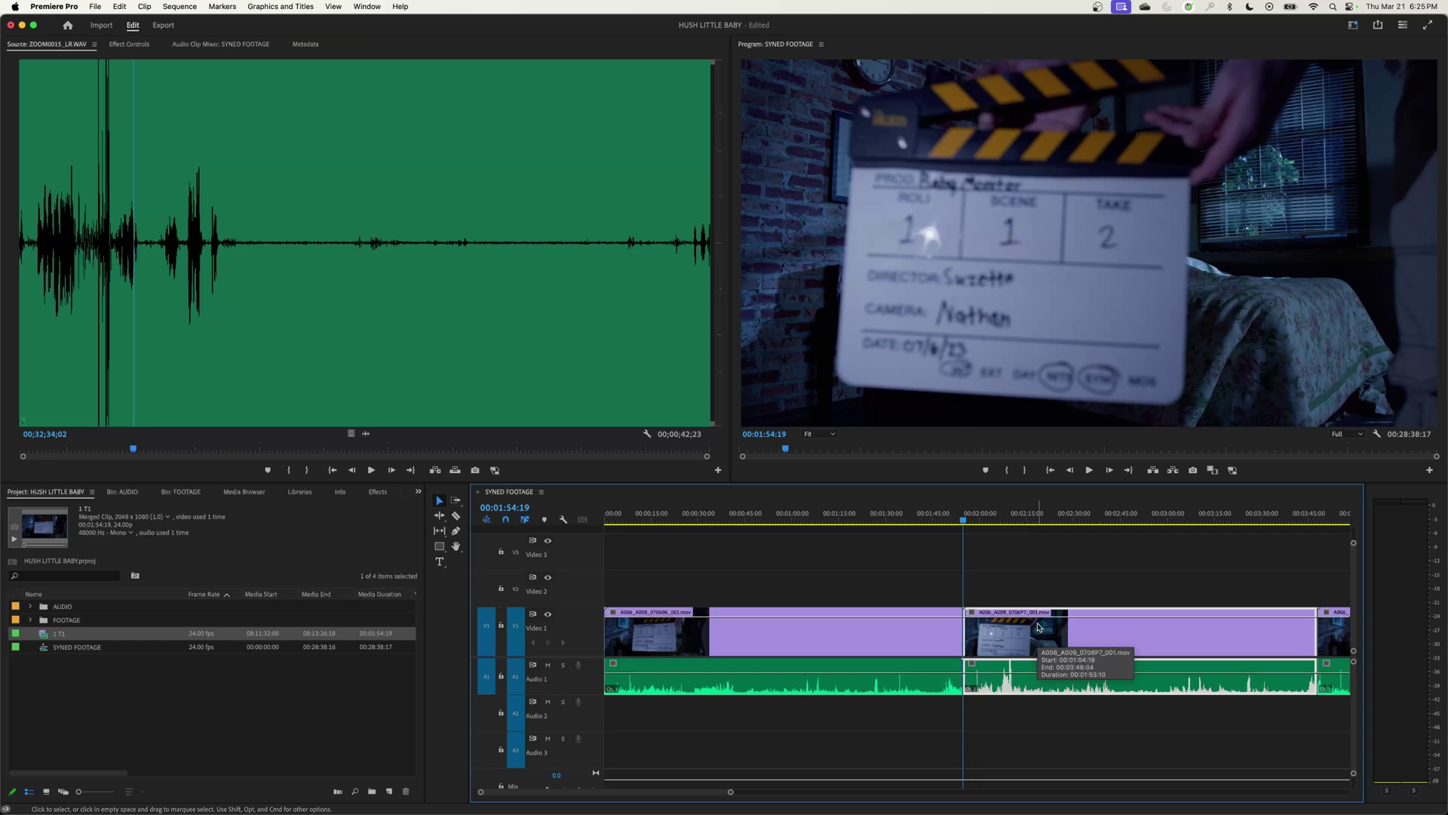
pyautogui.rightClick(1037, 626)
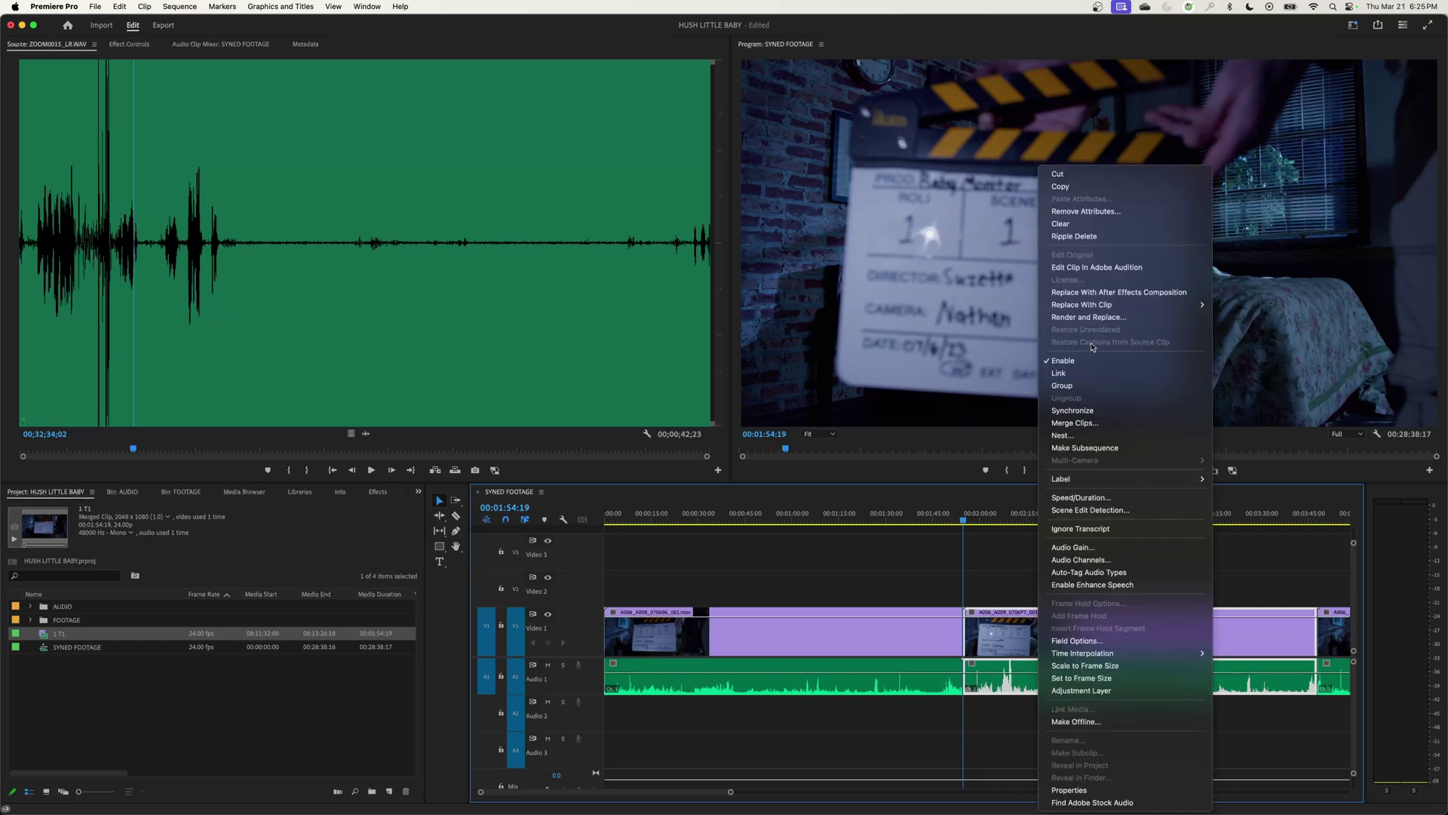
pyautogui.click(1104, 423)
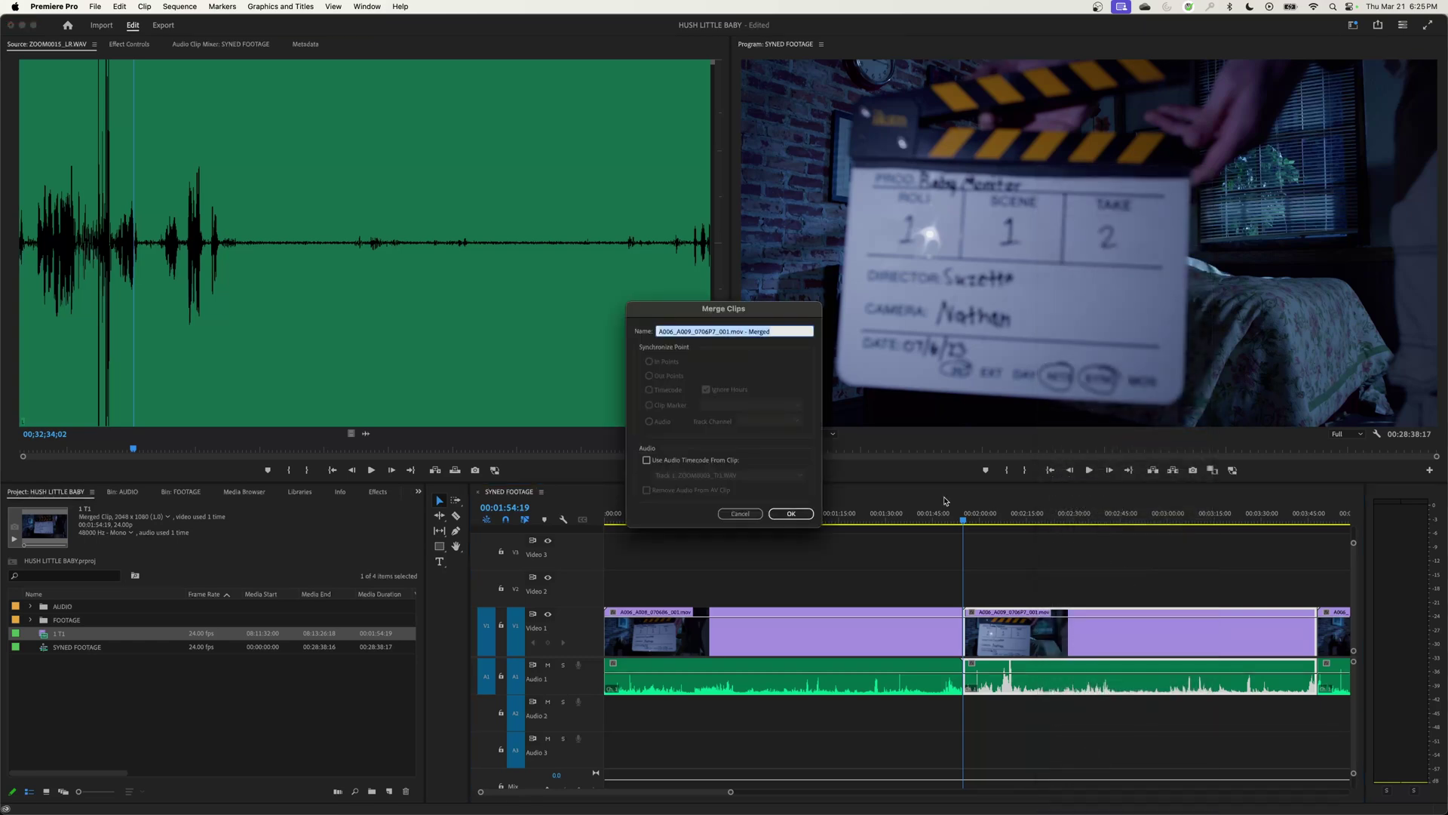
pyautogui.write('1 T2')
pyautogui.press('Return')
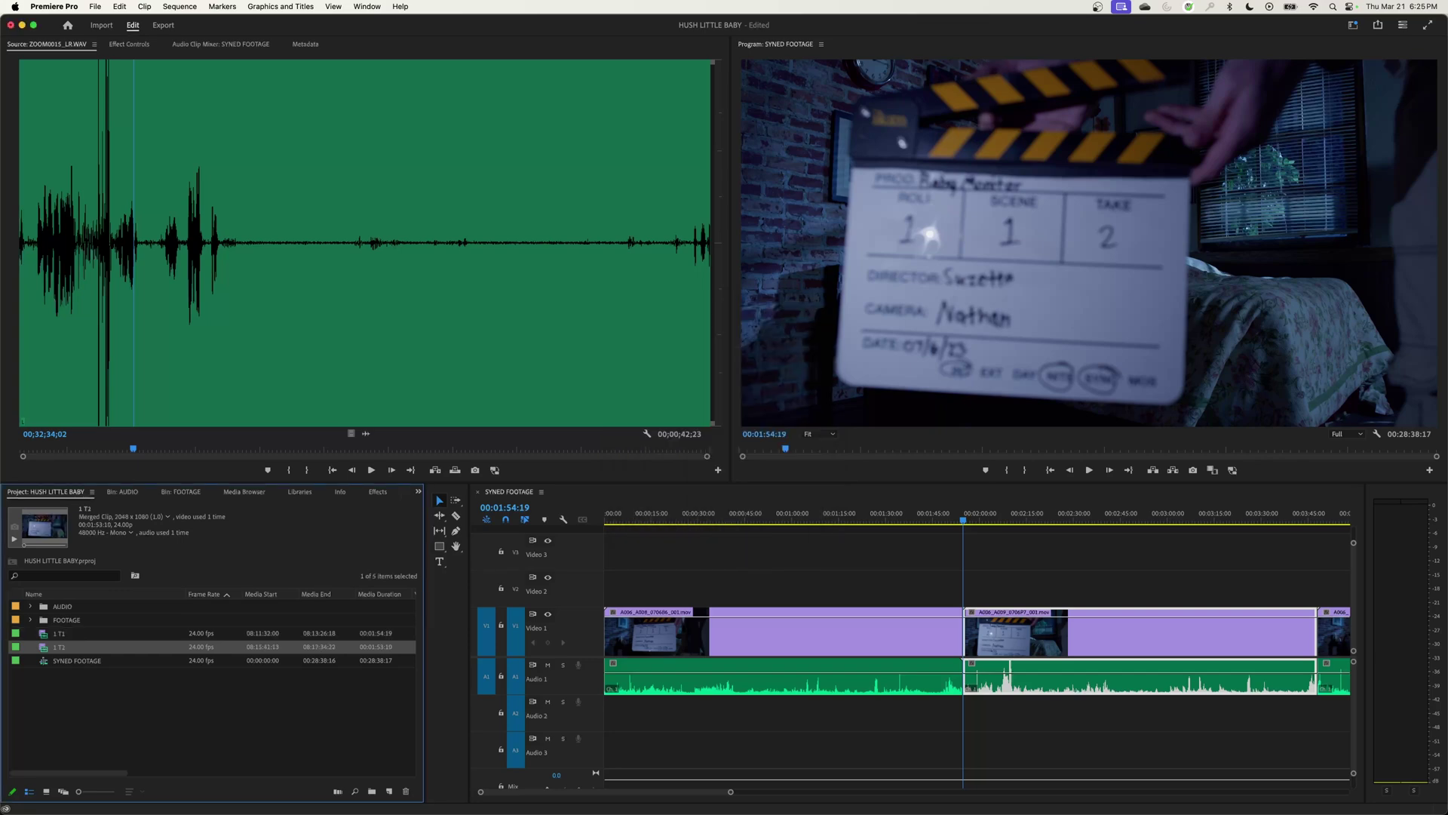
# Step: Move the playhead to the start of the third clip at 00:03:48:05, with more of the sequence in view
pyautogui.press('Down')
pyautogui.press('-')
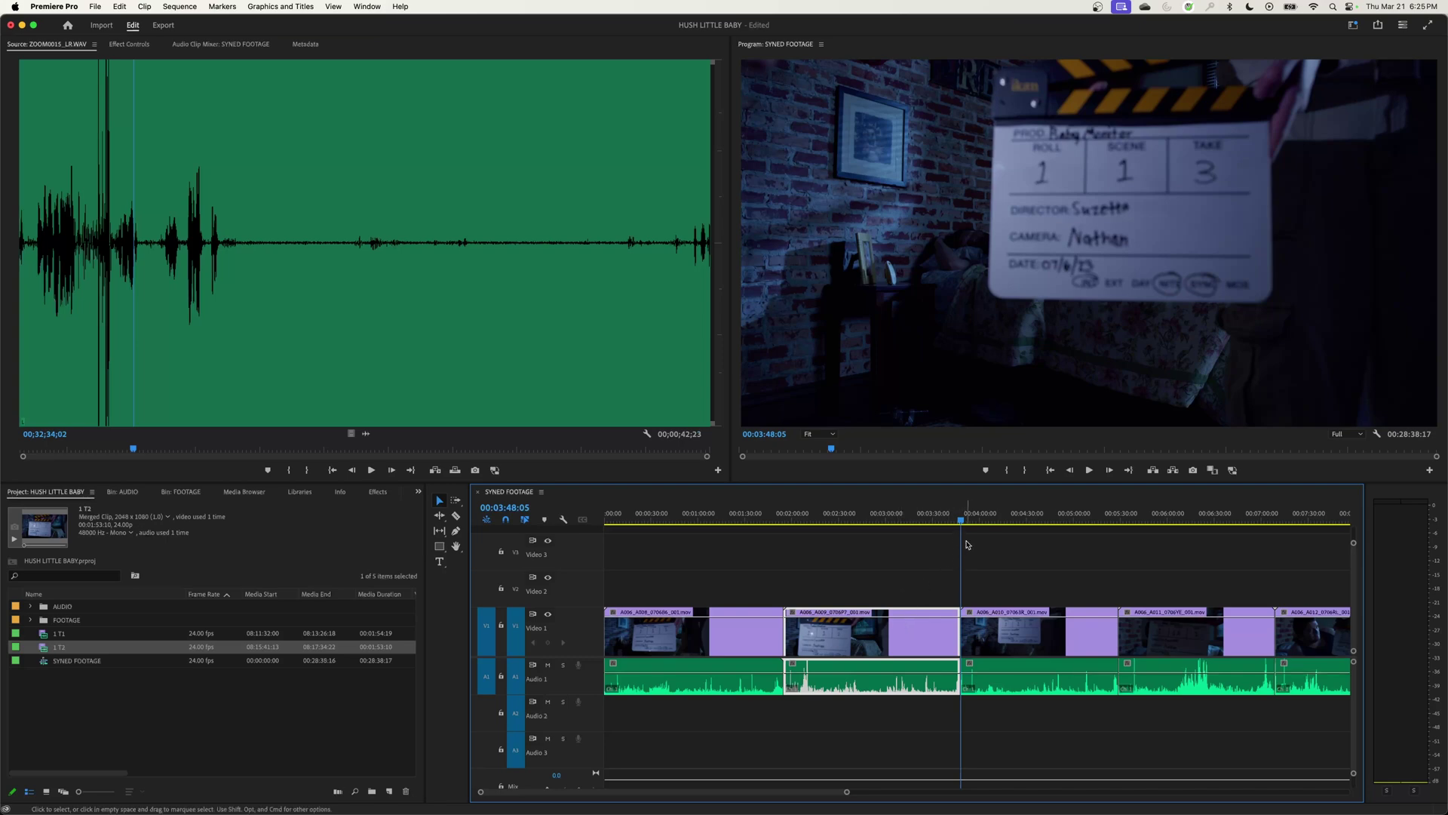
# Step: Find the Merge Clips command in the keyboard shortcut settings and assign Option+Command+G to it
pyautogui.click(71, 8)
pyautogui.click(93, 74)
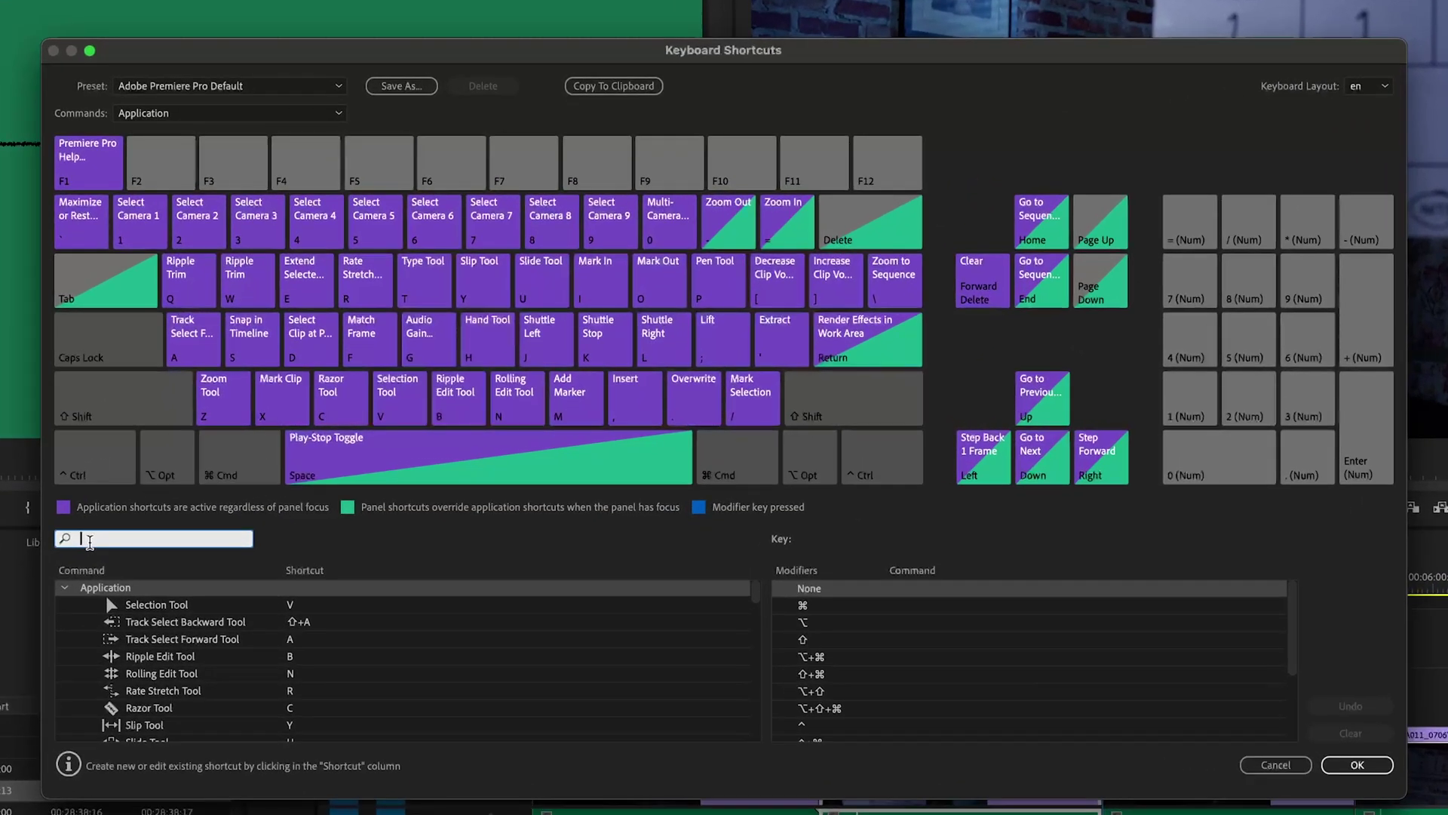
pyautogui.write('merge')
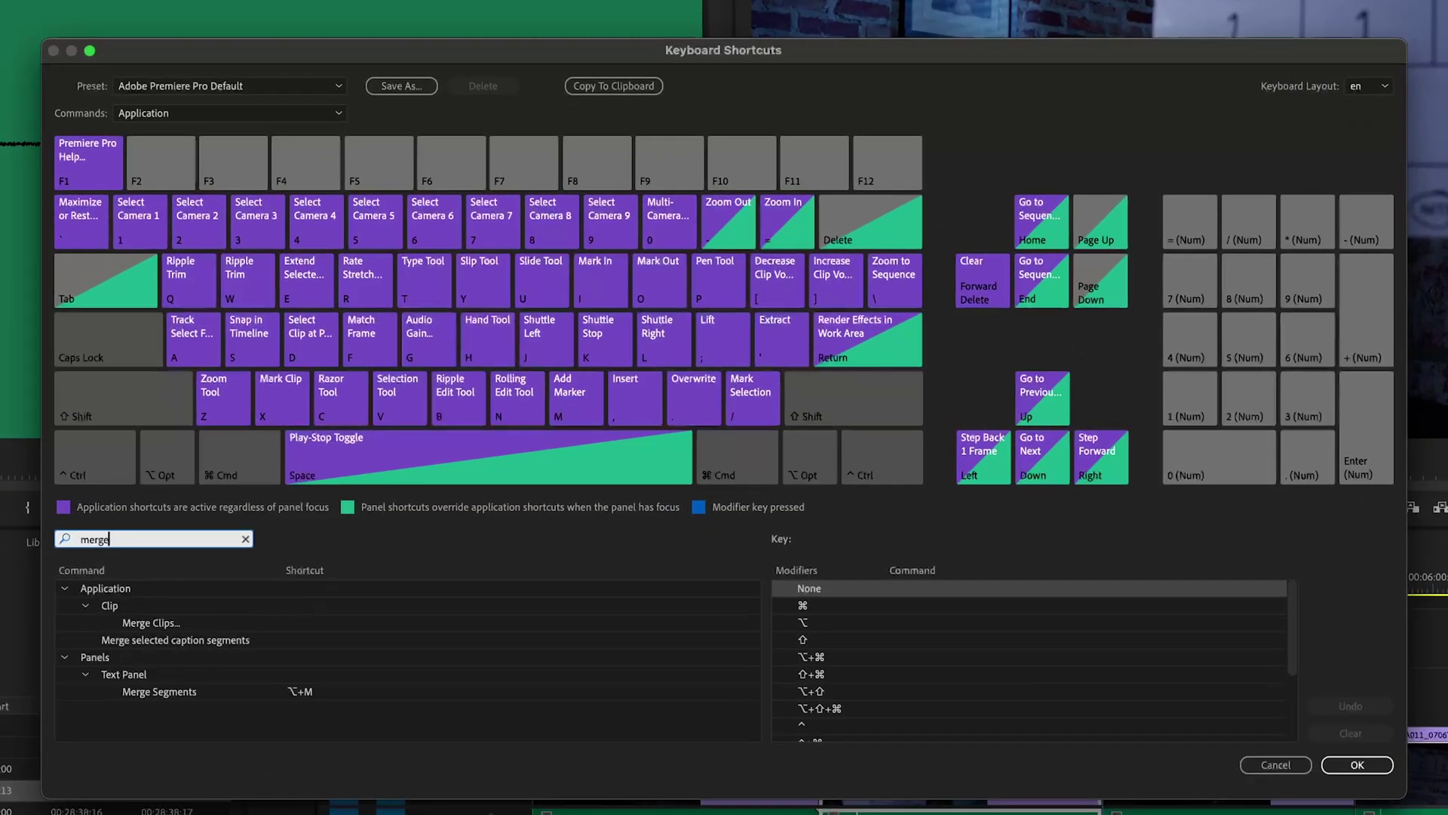
pyautogui.click(162, 624)
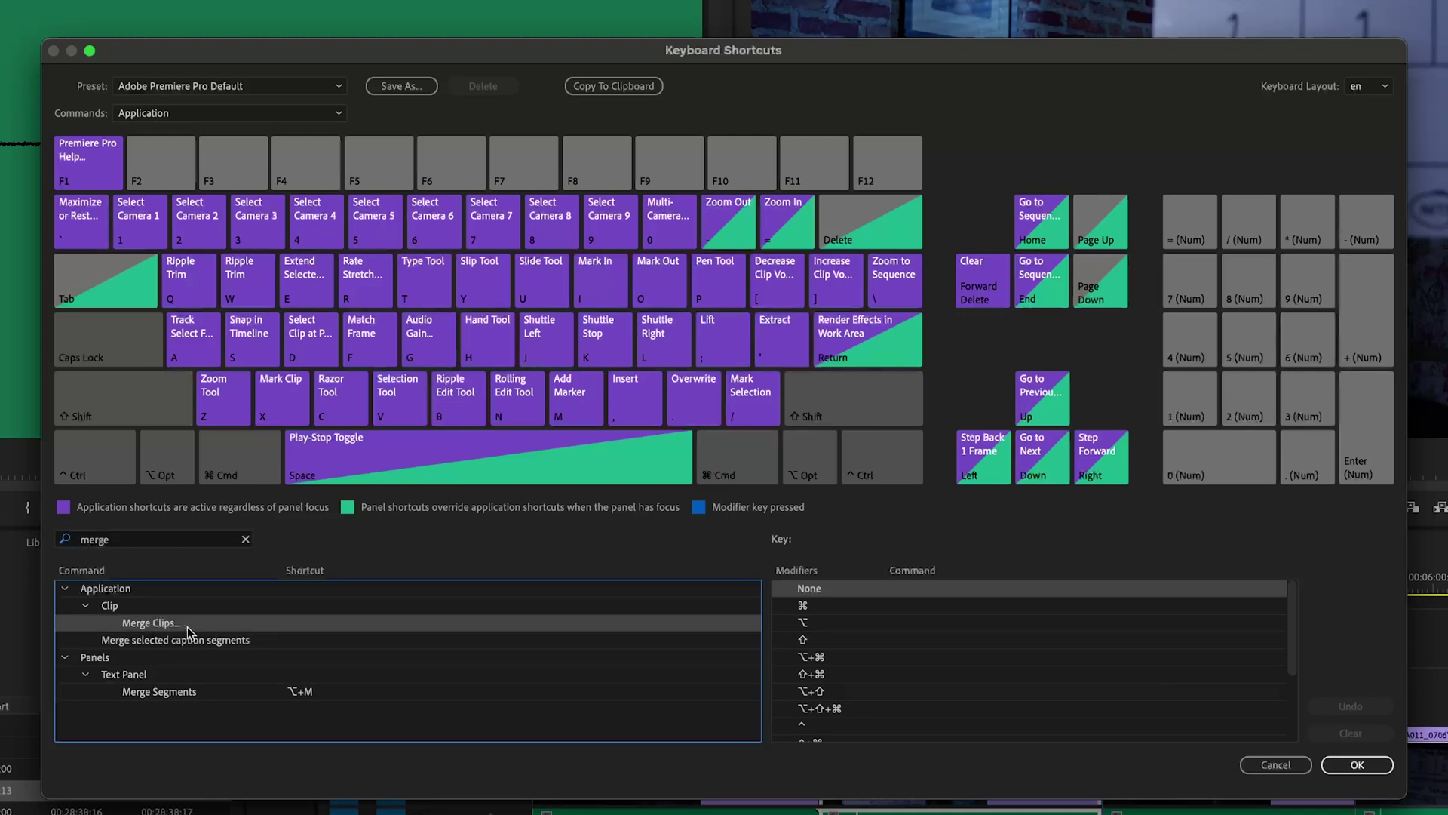
pyautogui.click(301, 623)
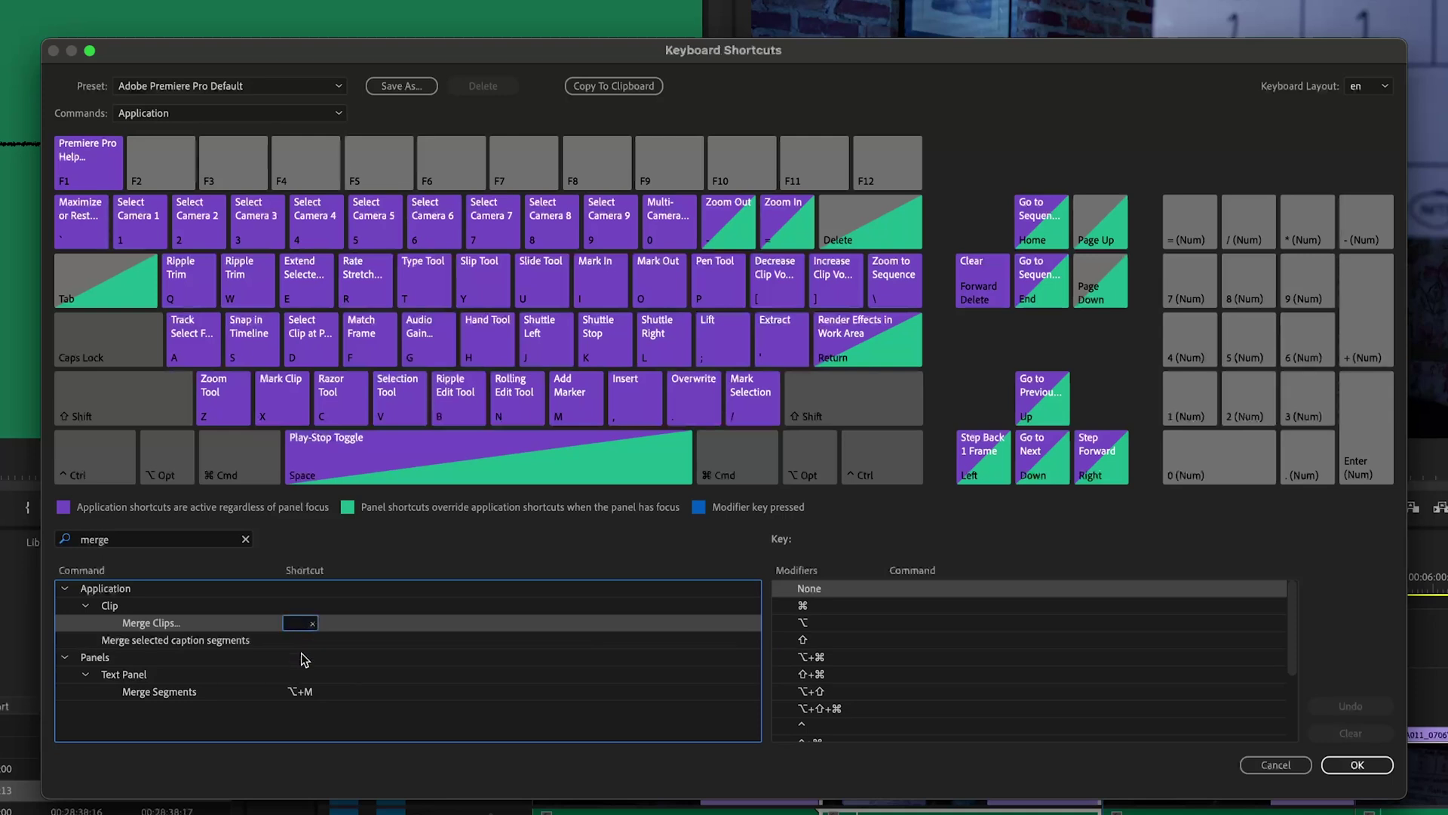
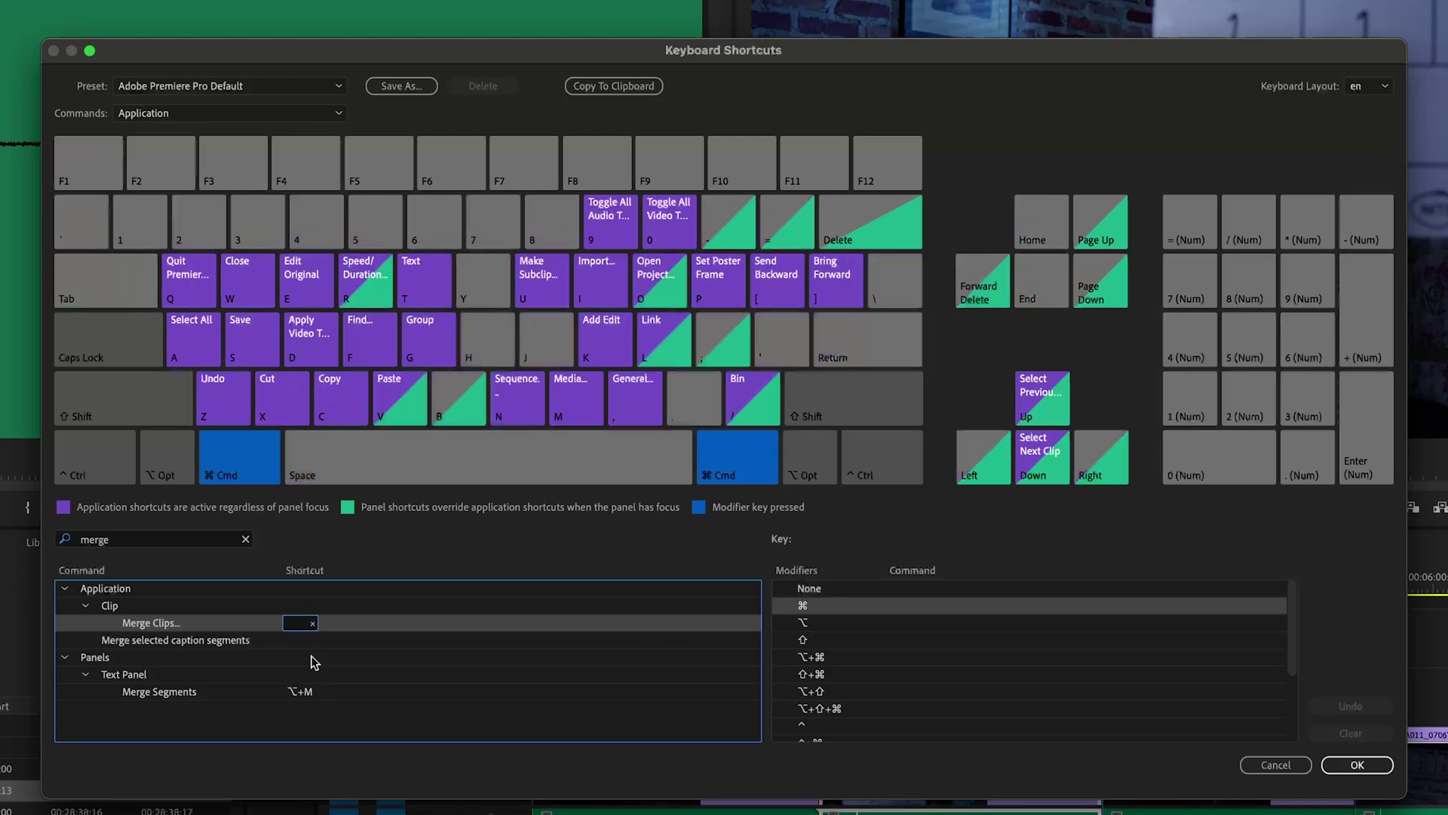
pyautogui.press('alt')
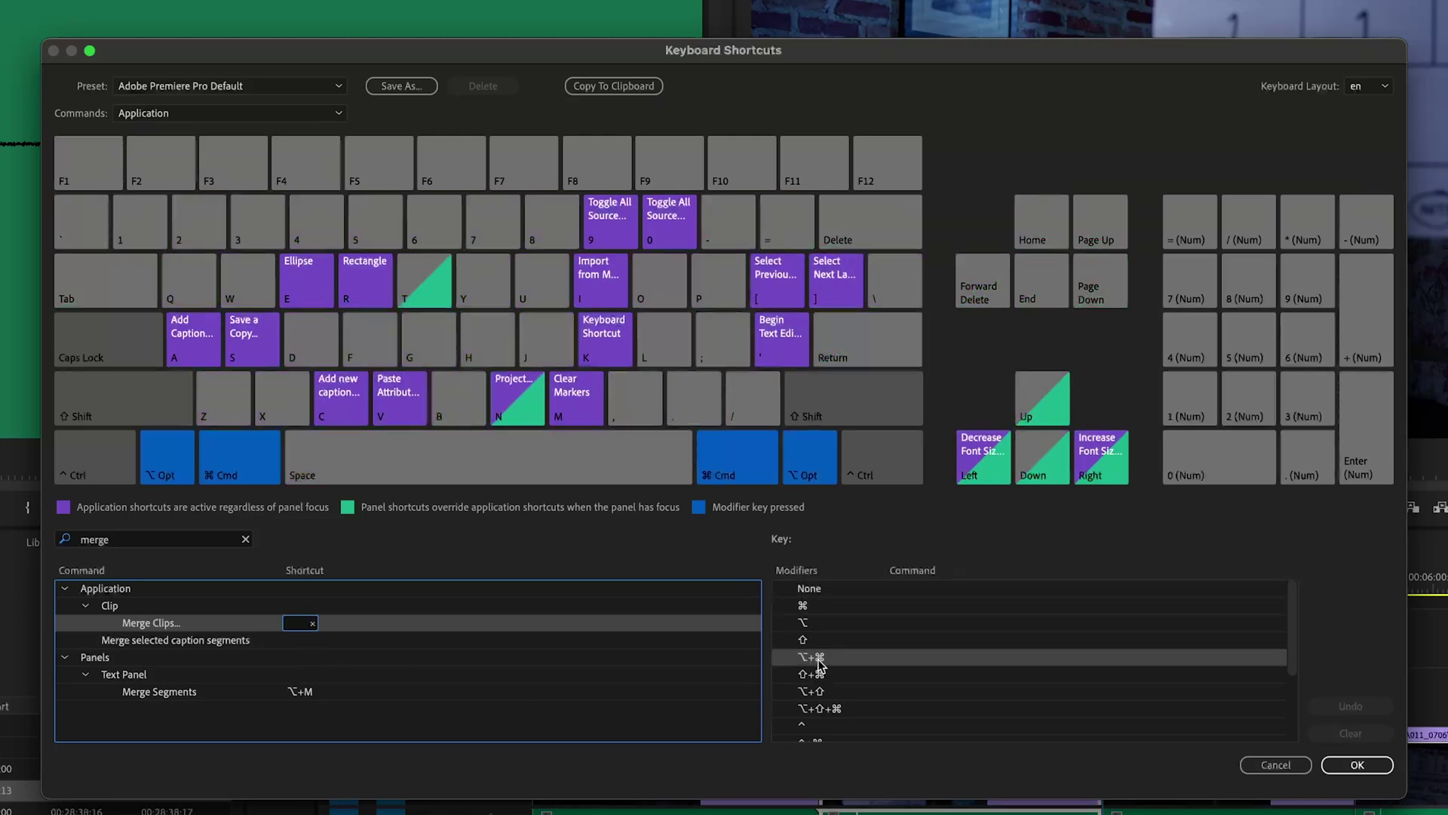
pyautogui.press('super')
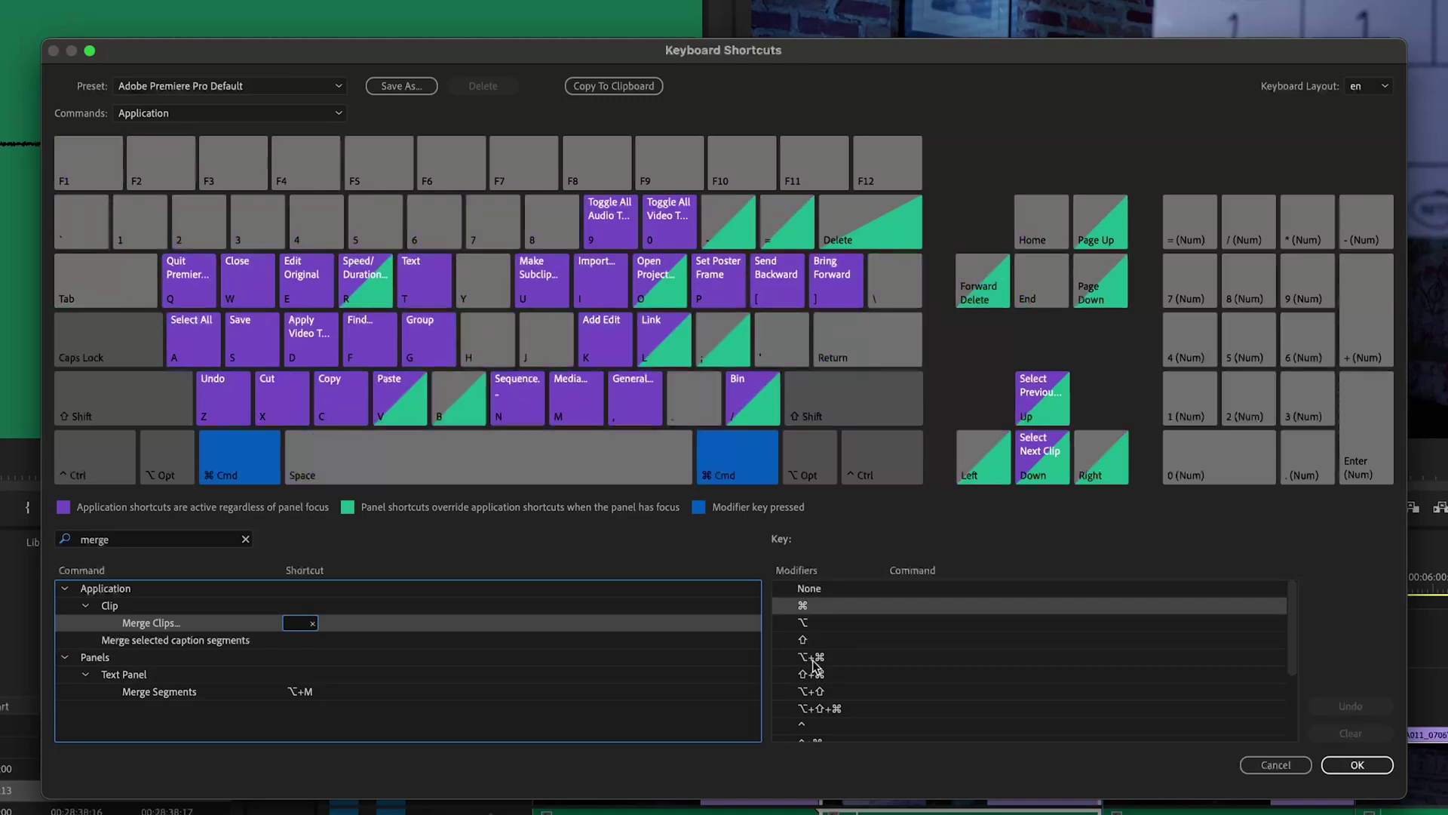
pyautogui.click(812, 657)
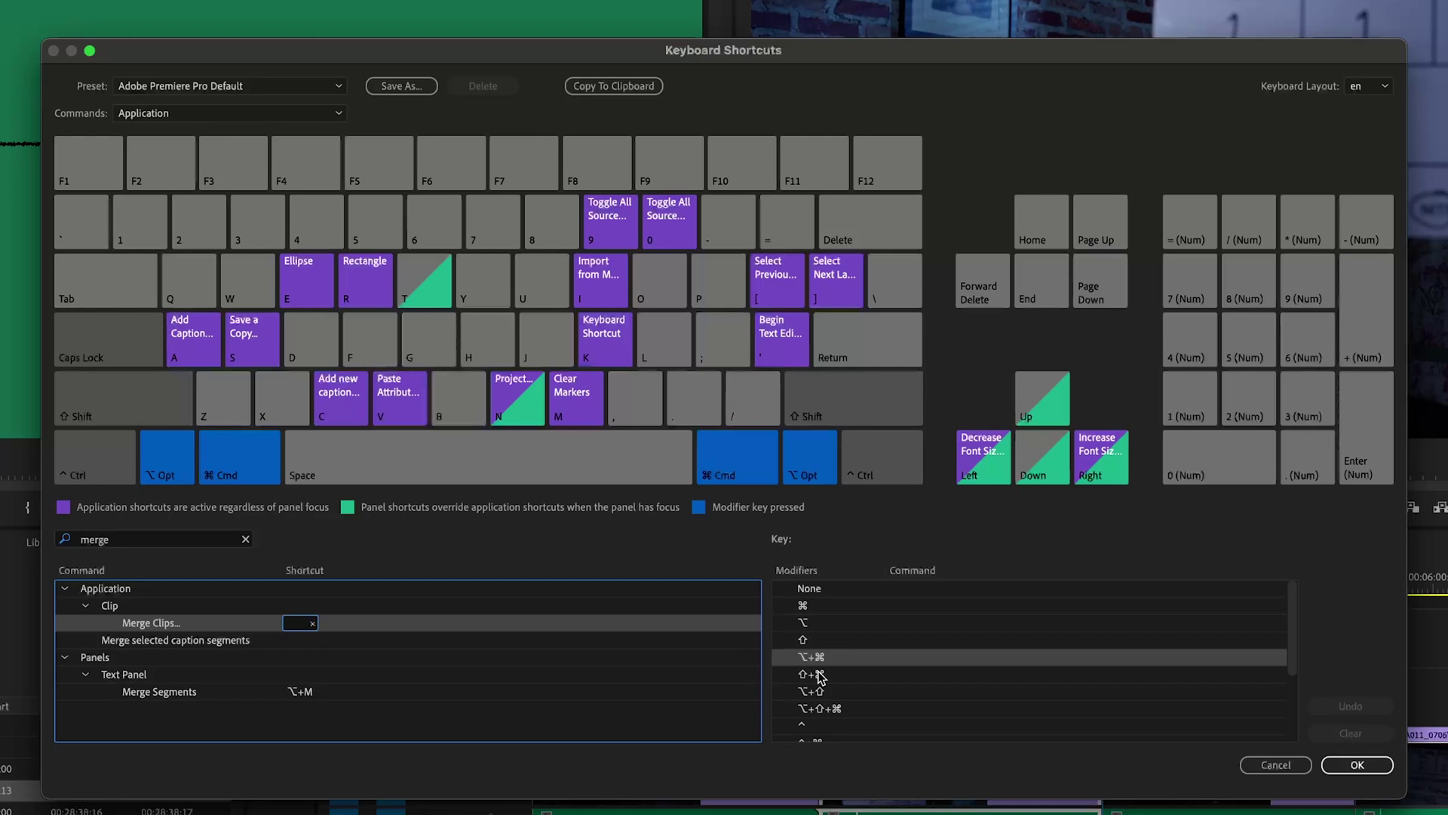
pyautogui.press('alt+super+g')
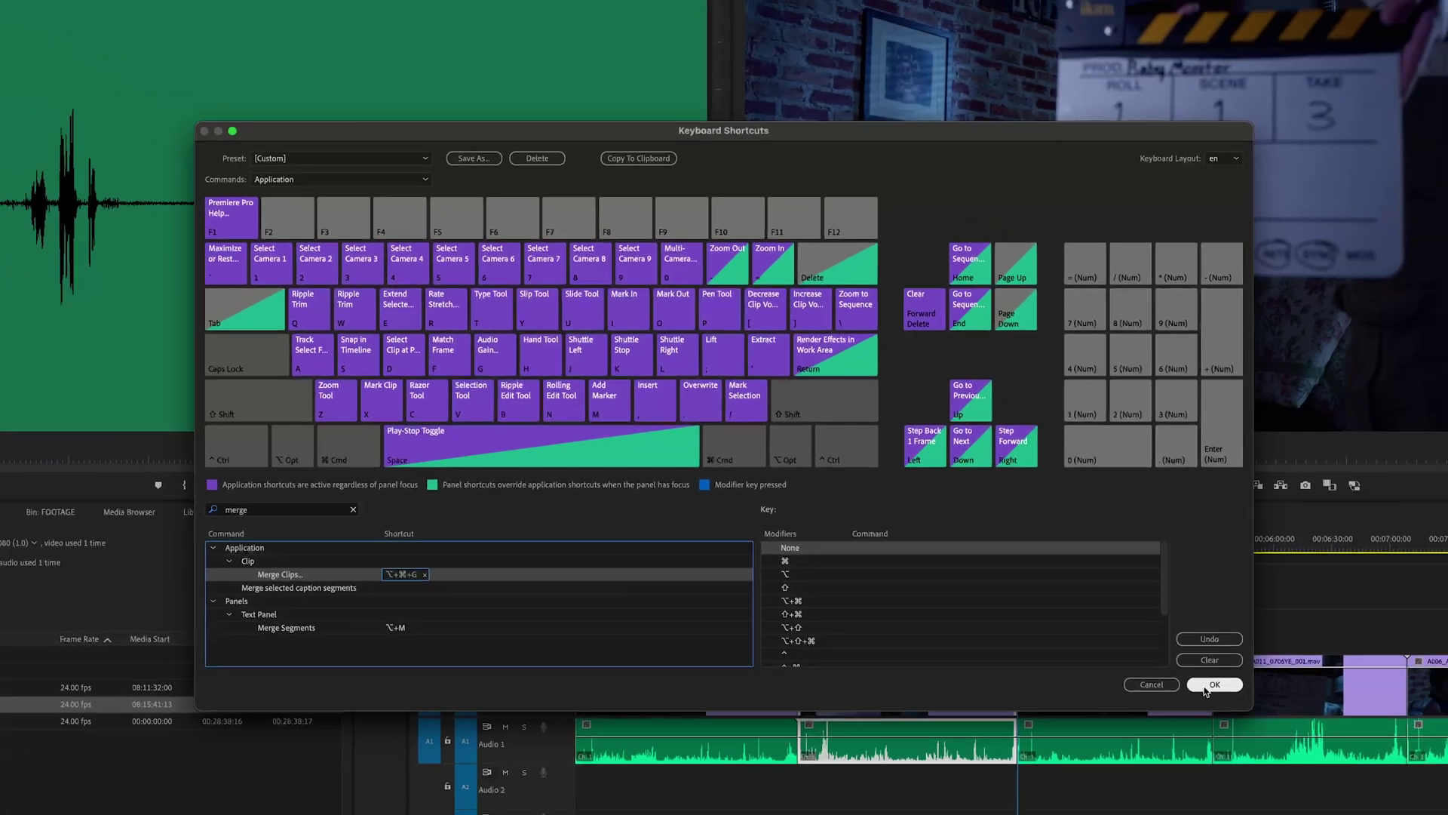
pyautogui.click(1214, 684)
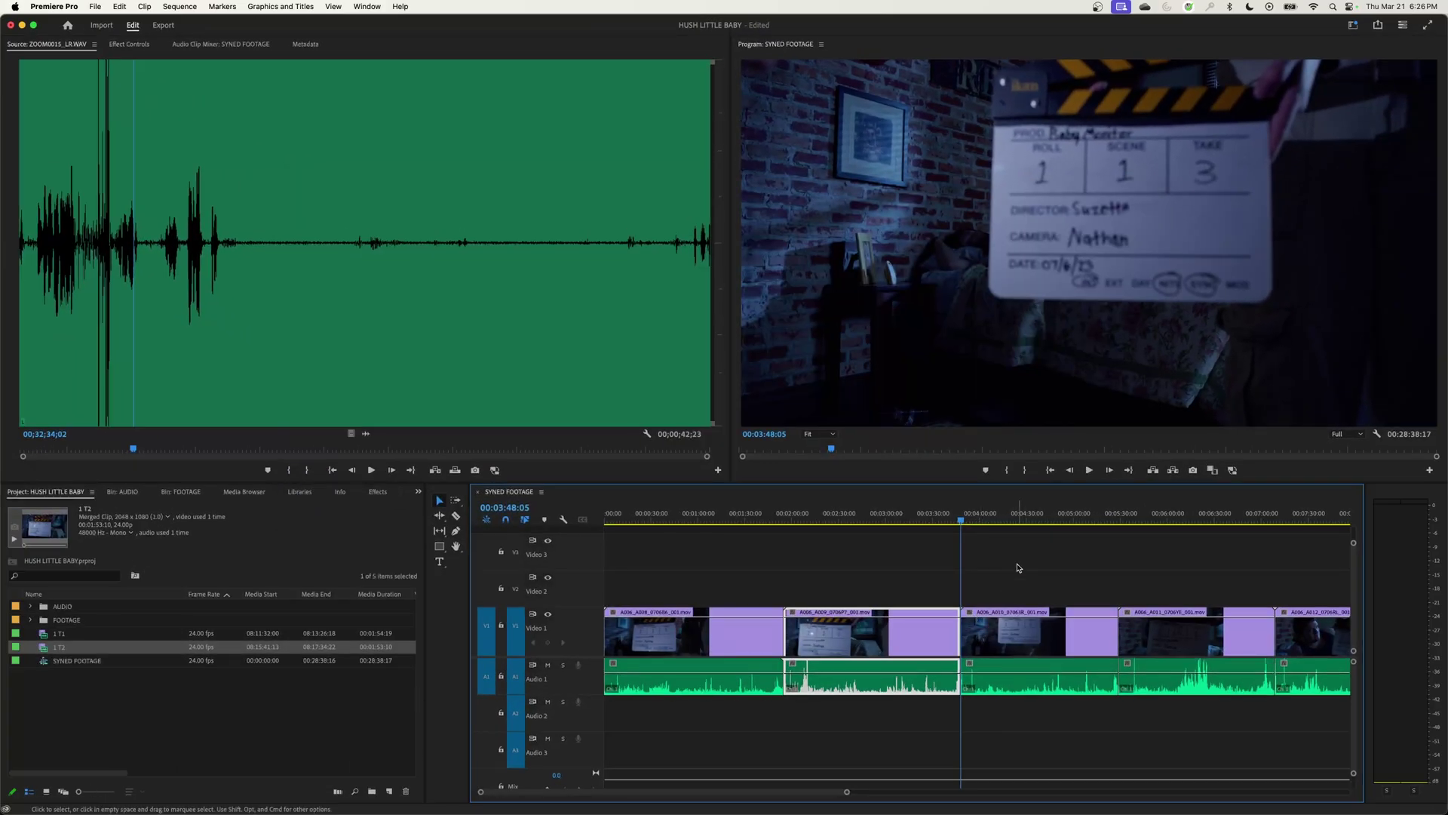
# Step: Select the third video clip with its audio at 00:03:48:05 and merge them into a clip named 1 T3
pyautogui.press('d')
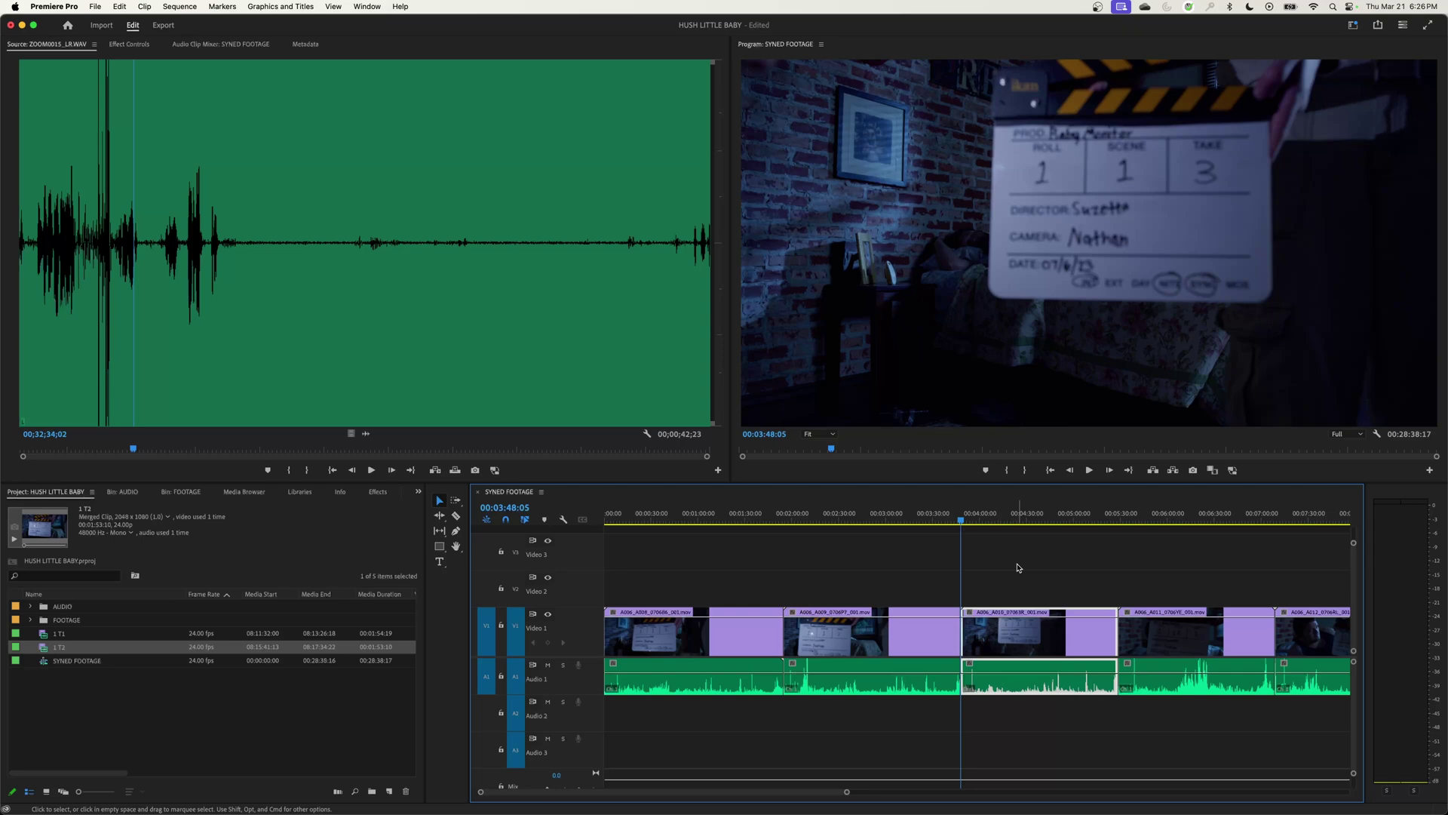
pyautogui.hotkey('alt', 'm')
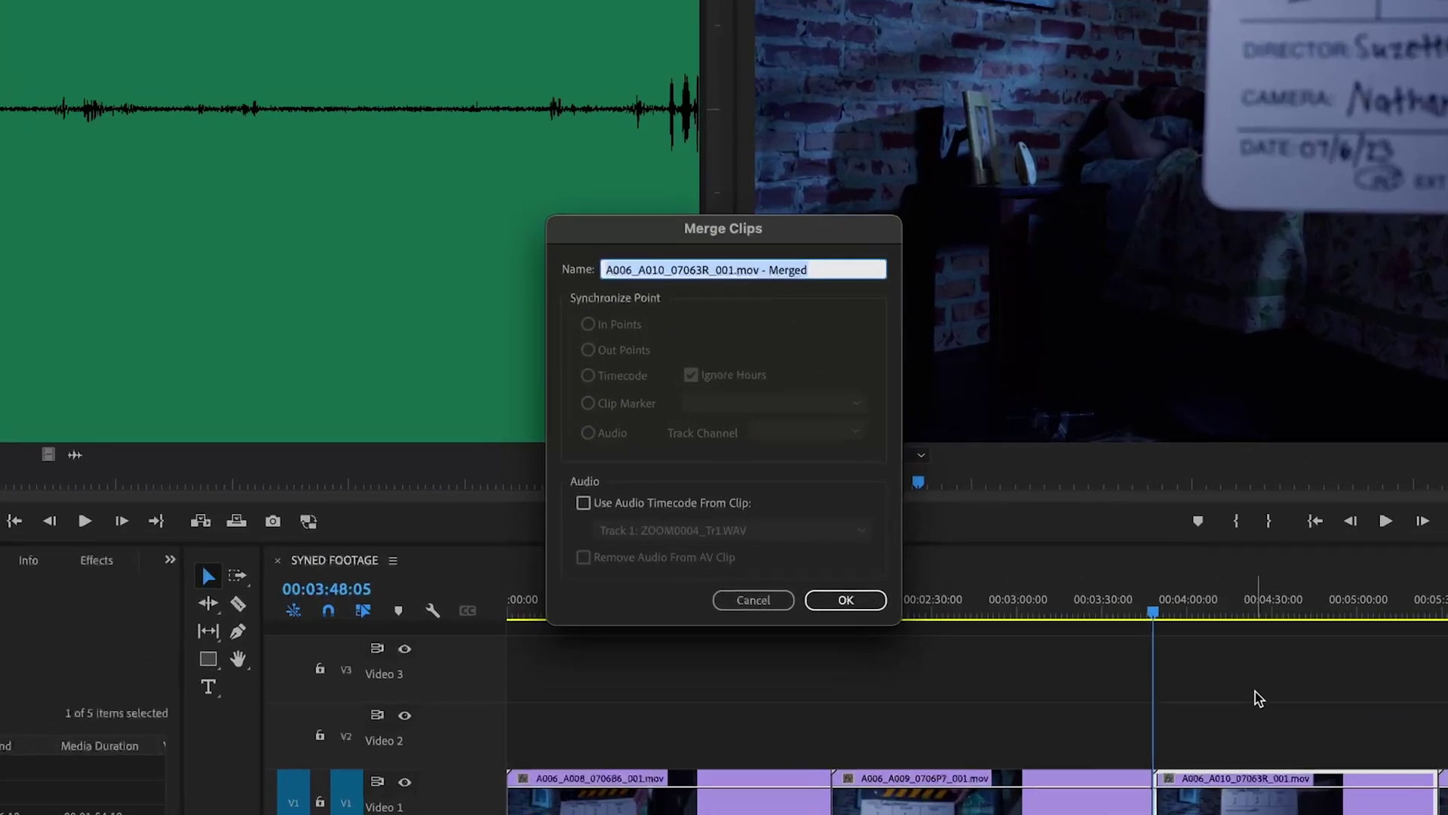
pyautogui.write('1 T')
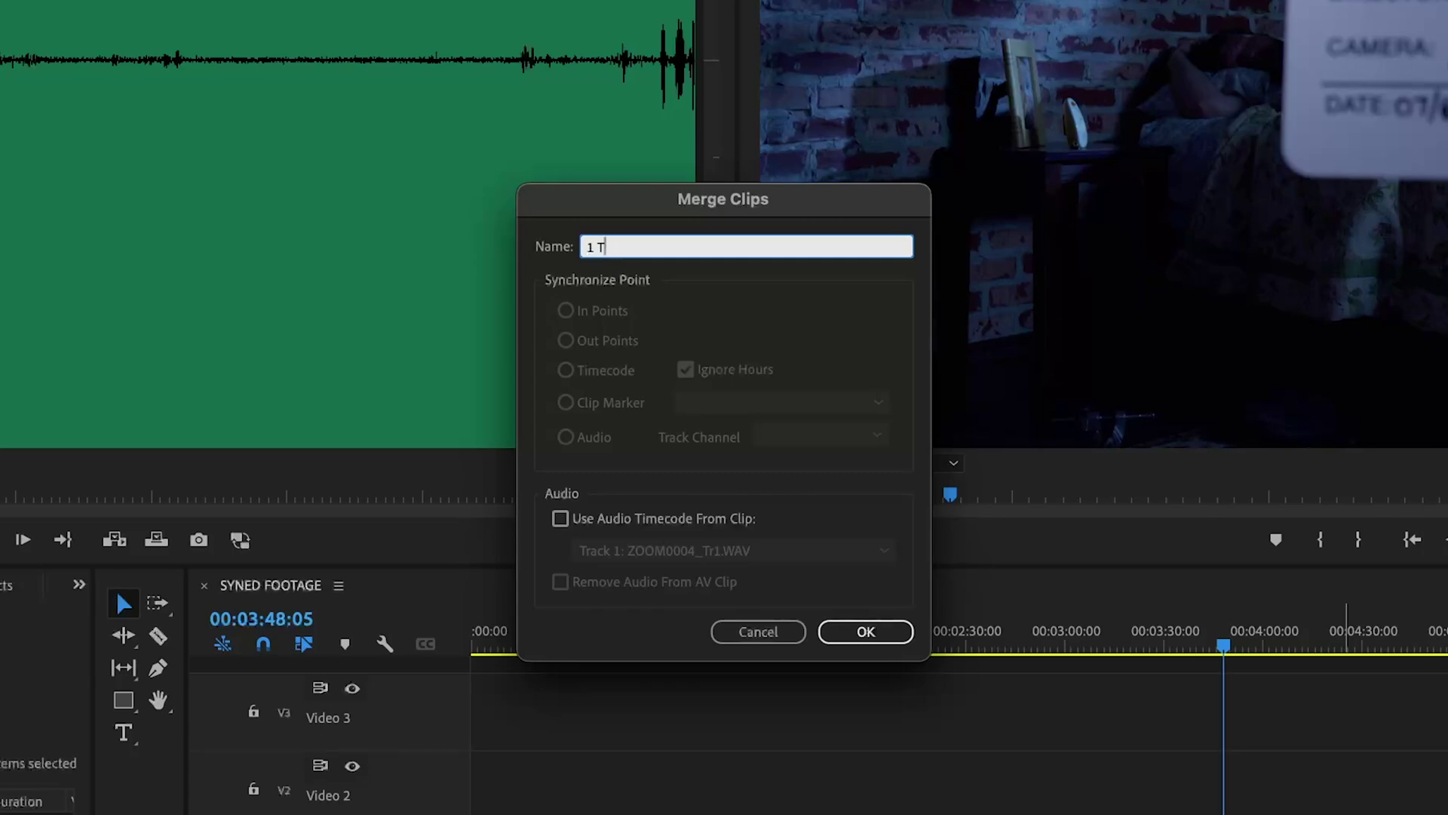
pyautogui.write('3')
pyautogui.press('Return')
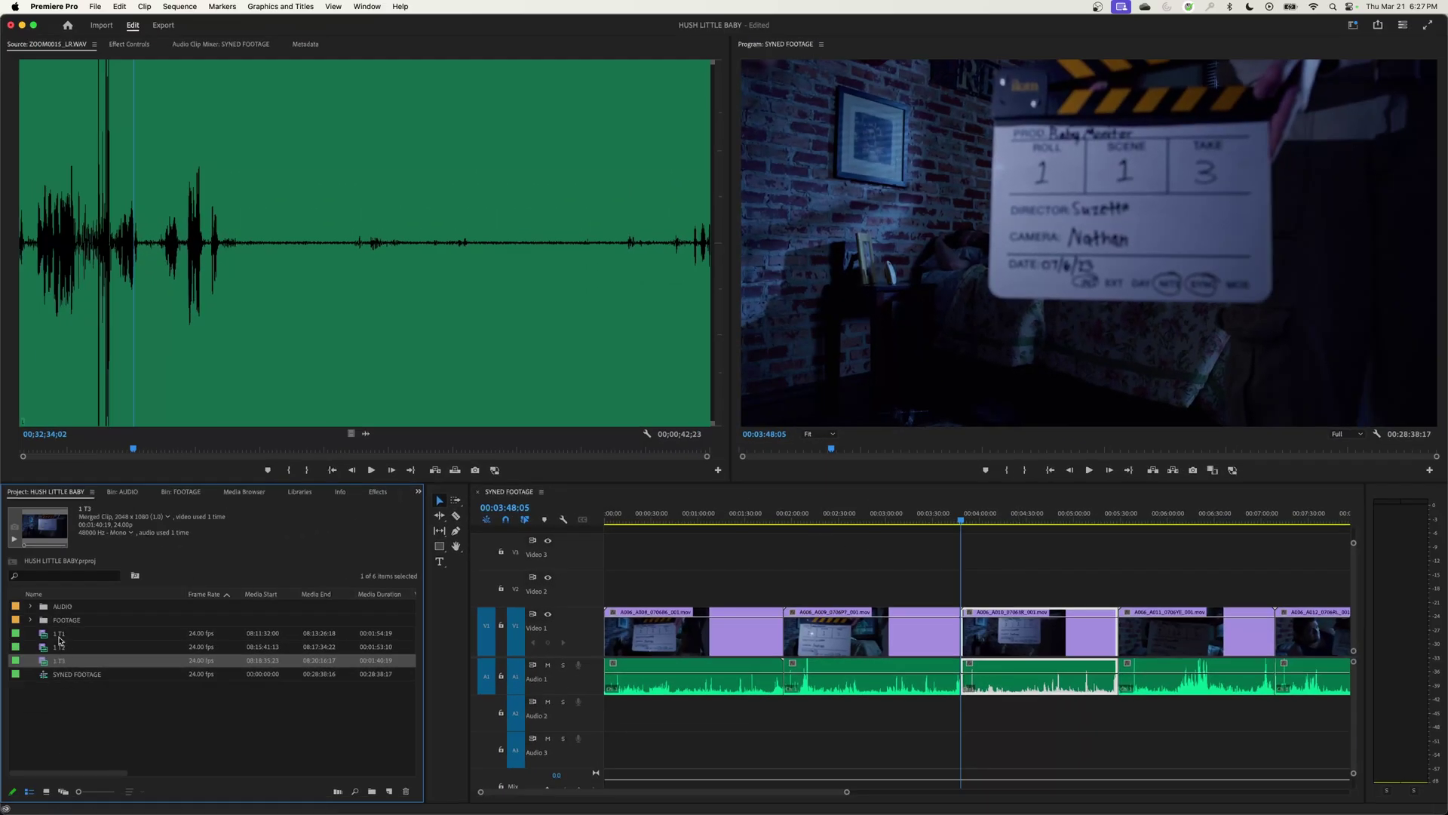
# Step: Jump the playhead edit by edit back to the sequence start and forward again to the fourth clip at 00:05:29:00
pyautogui.click(1046, 584)
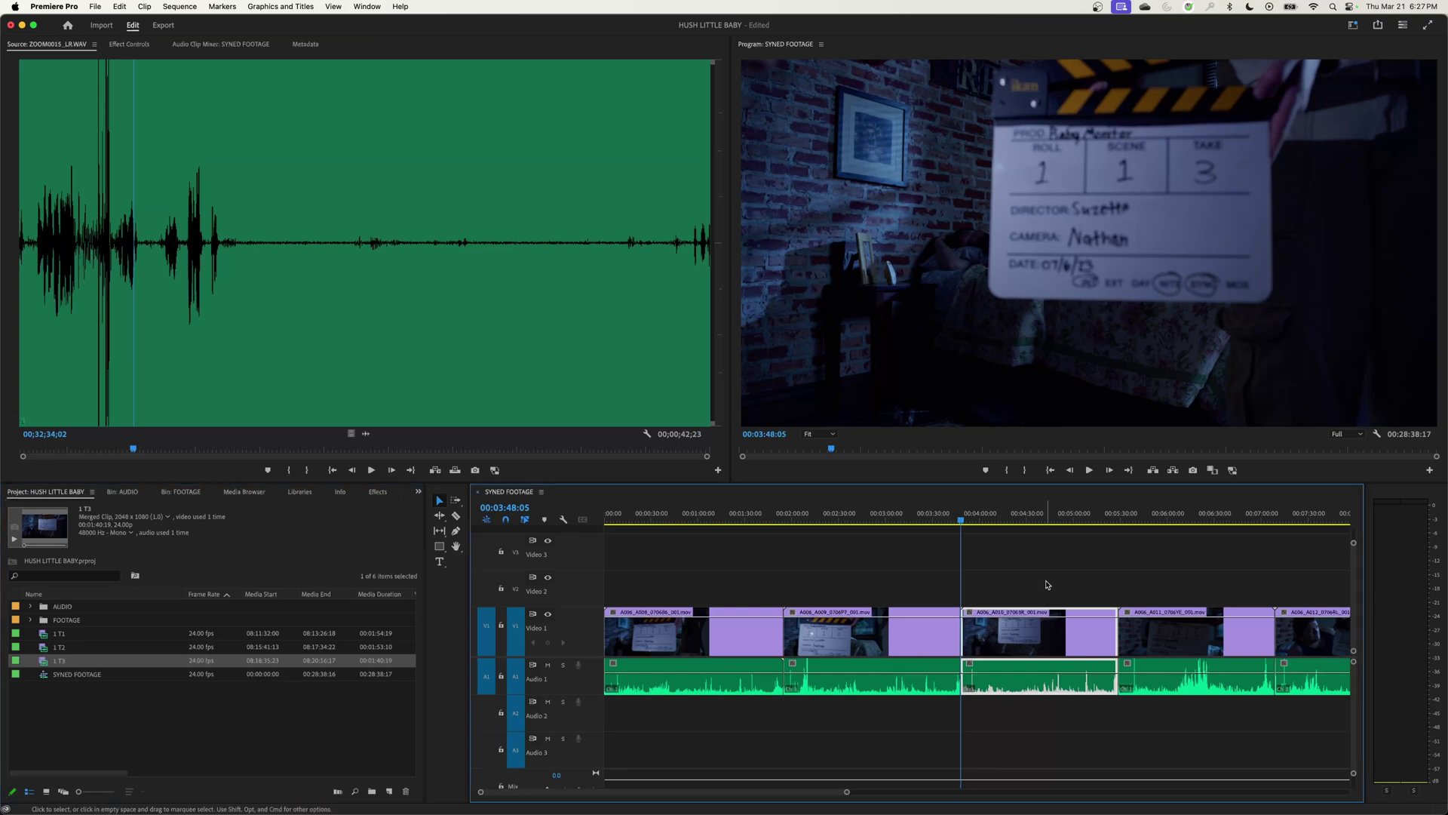
pyautogui.press('Down')
pyautogui.press('Up')
pyautogui.press('Up')
pyautogui.press('Up')
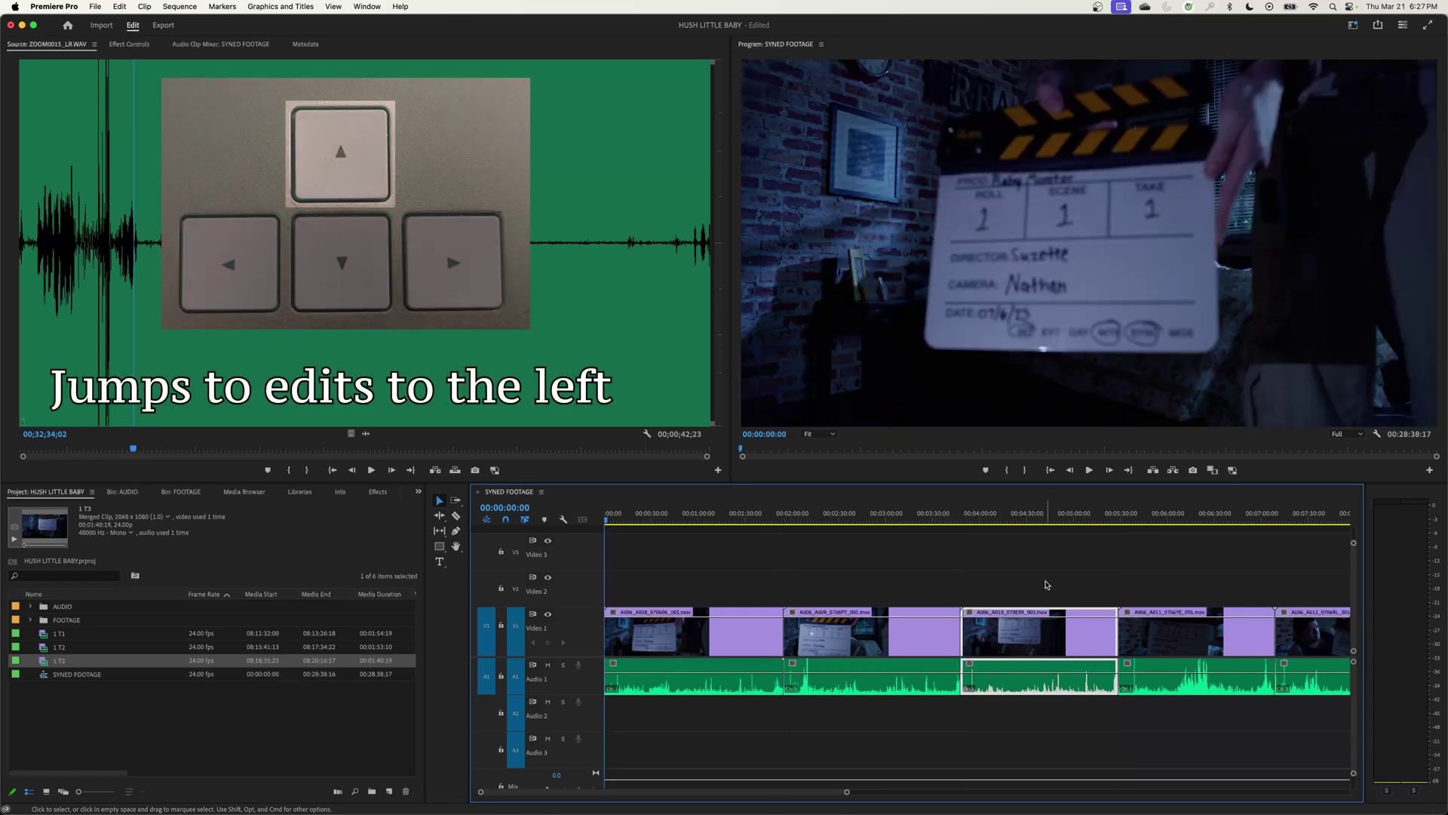
pyautogui.press('Down')
pyautogui.press('Down')
pyautogui.press('Down')
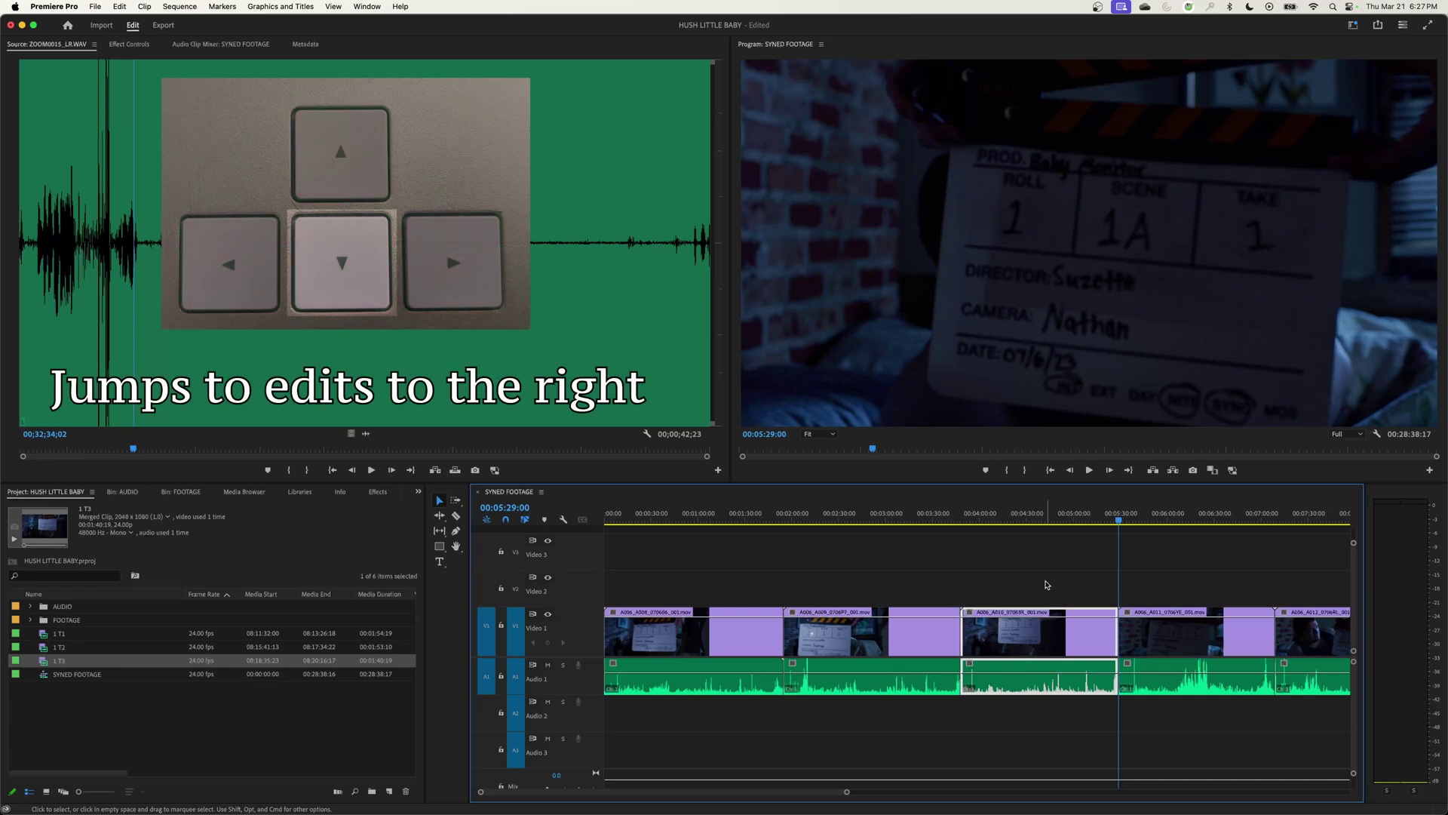
# Step: Select the fourth video clip with its audio and merge them into a clip named 1A T1
pyautogui.press('super+Down')
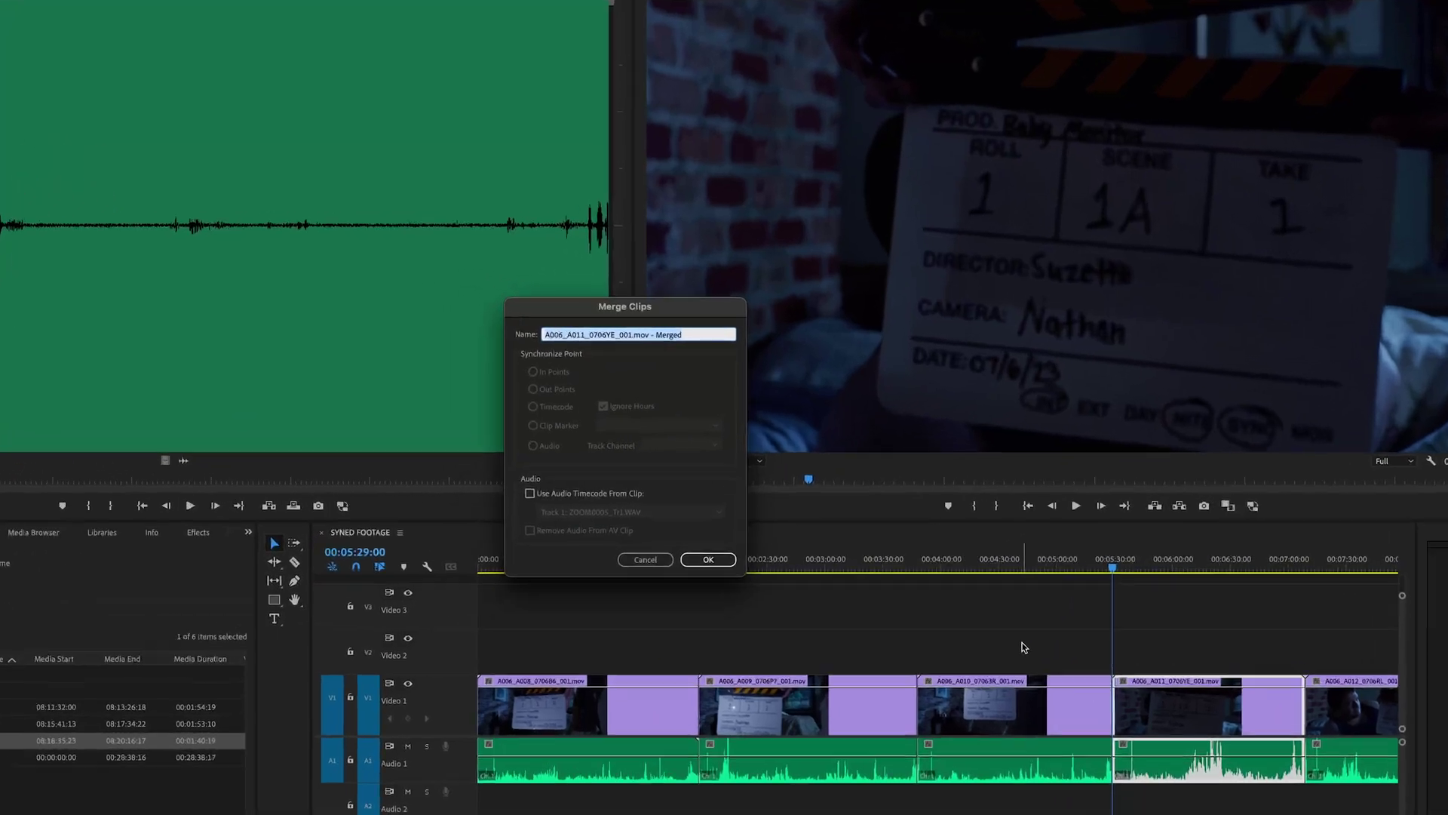
pyautogui.write('1A T1')
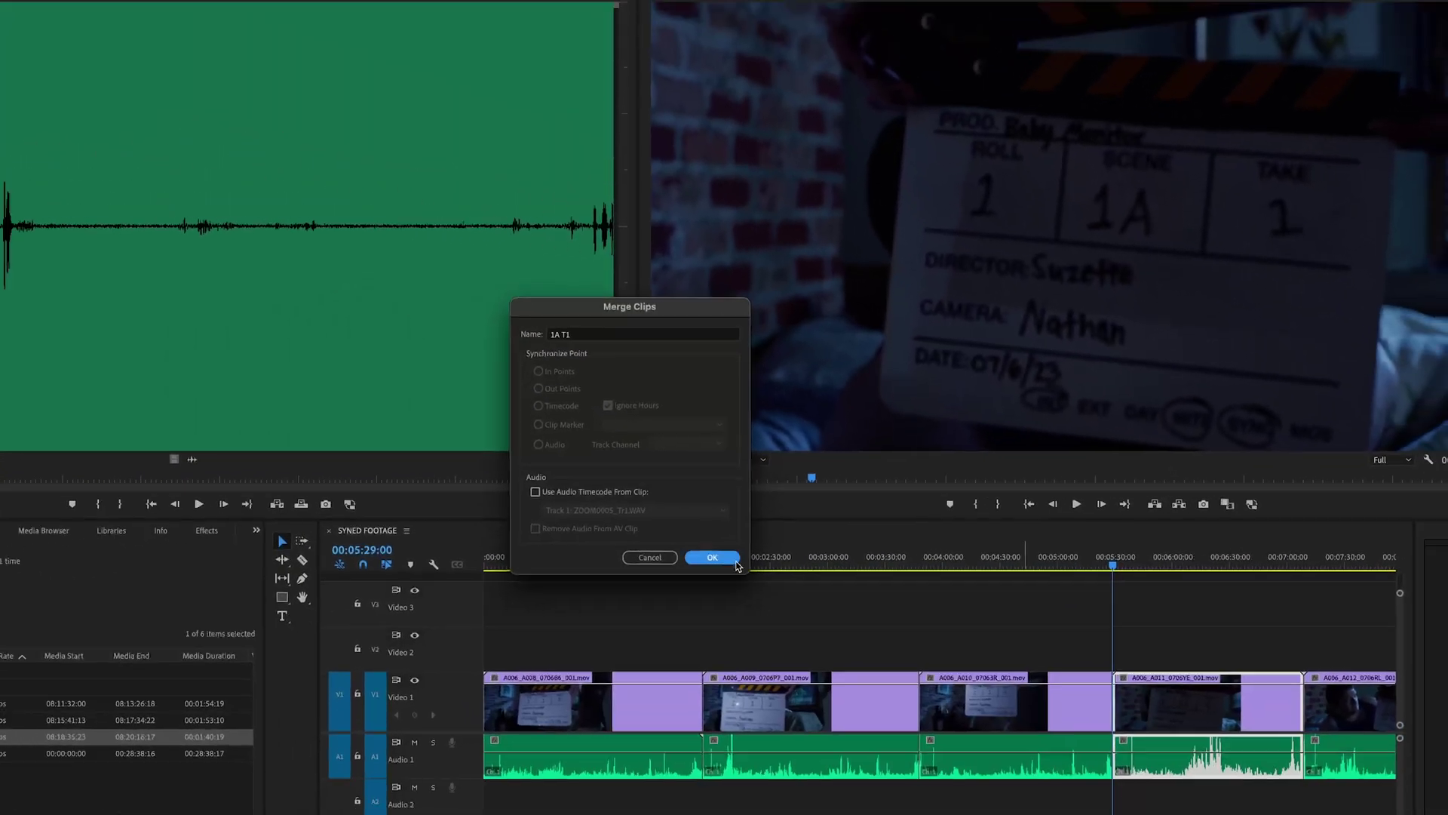
pyautogui.press('Return')
# Step: Select the fifth video clip with its audio at 00:07:09:06 and merge them into a clip named 1A T2
pyautogui.click(905, 565)
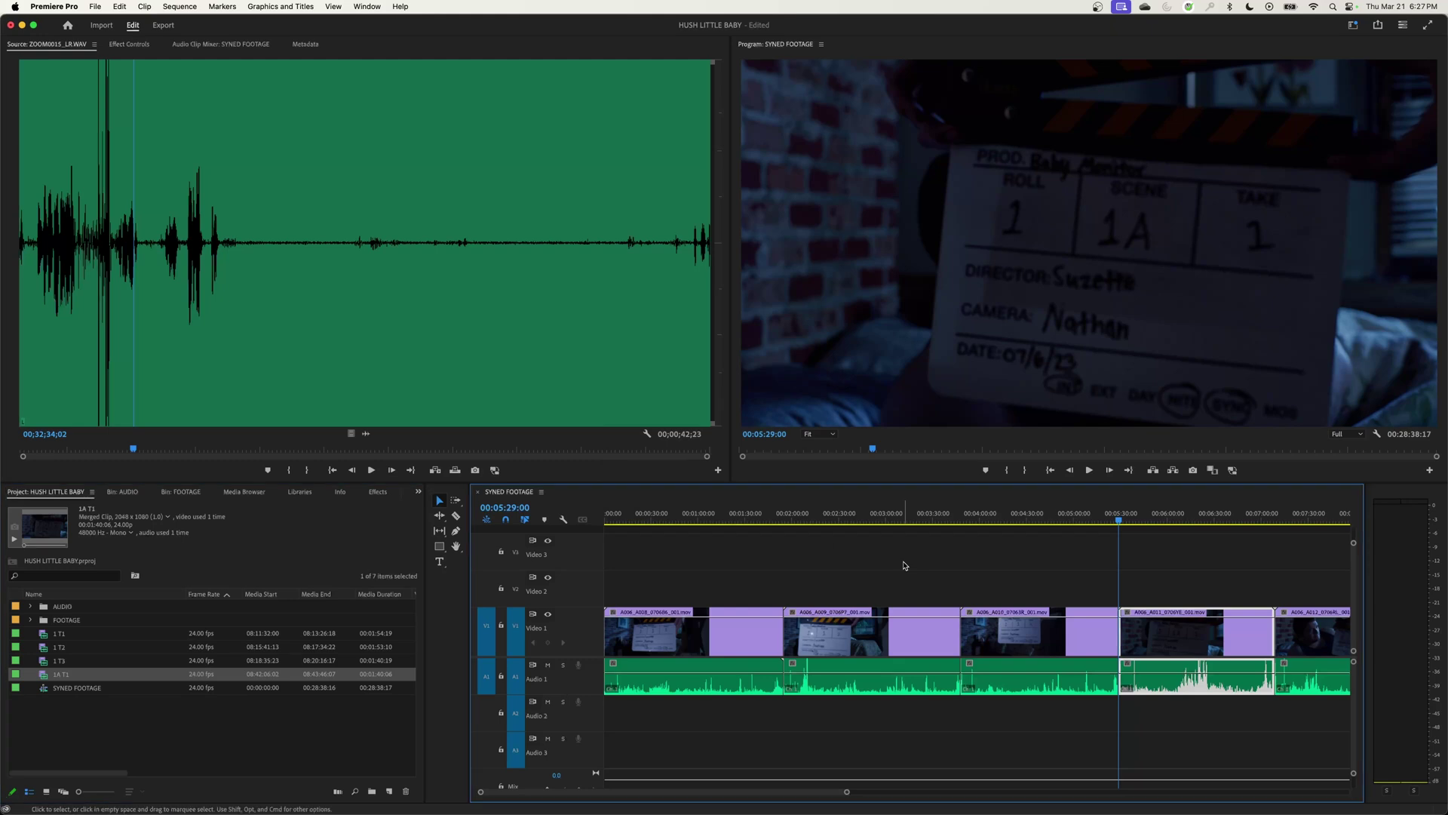
pyautogui.press('Down')
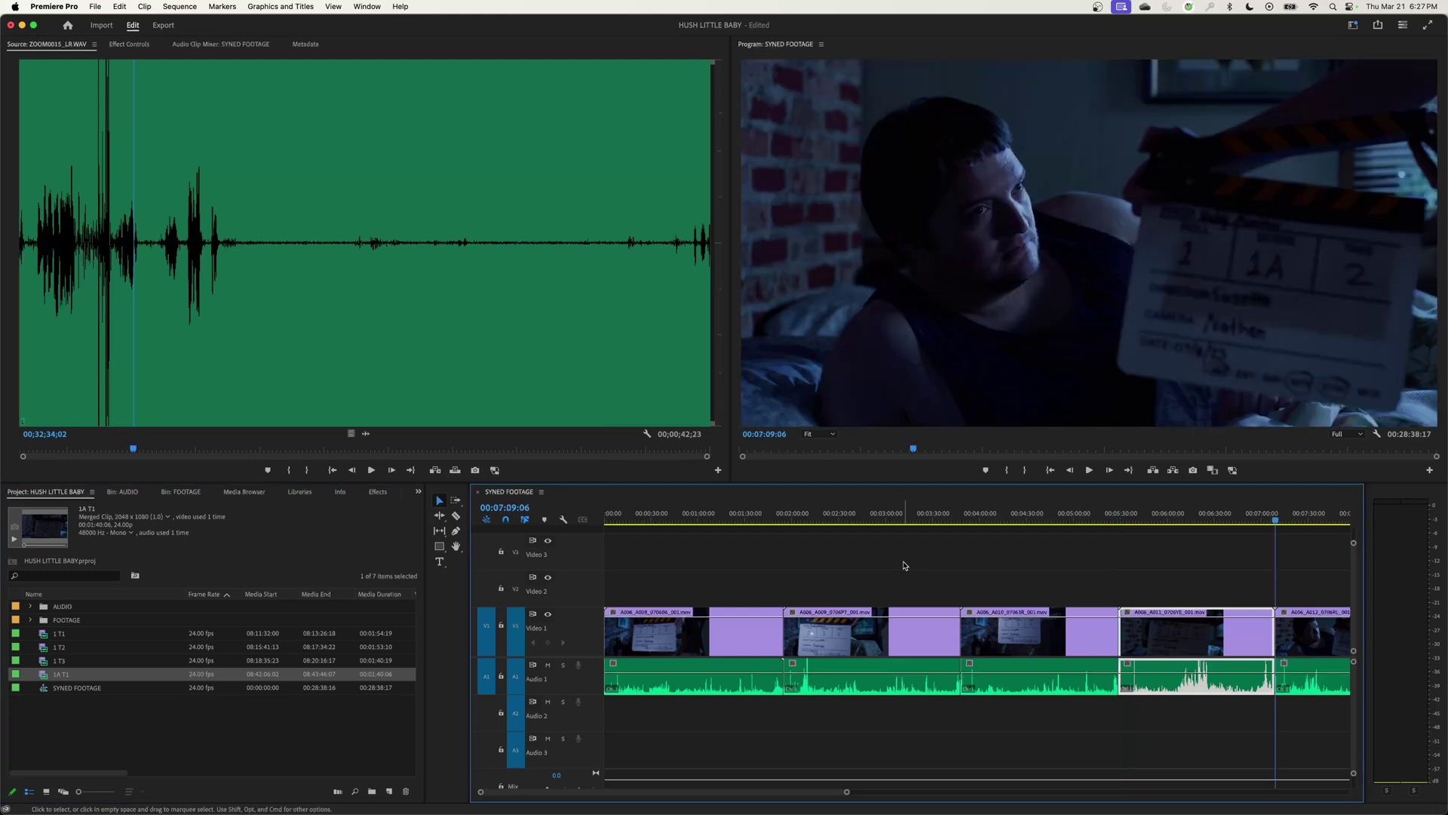
pyautogui.press('super+Down')
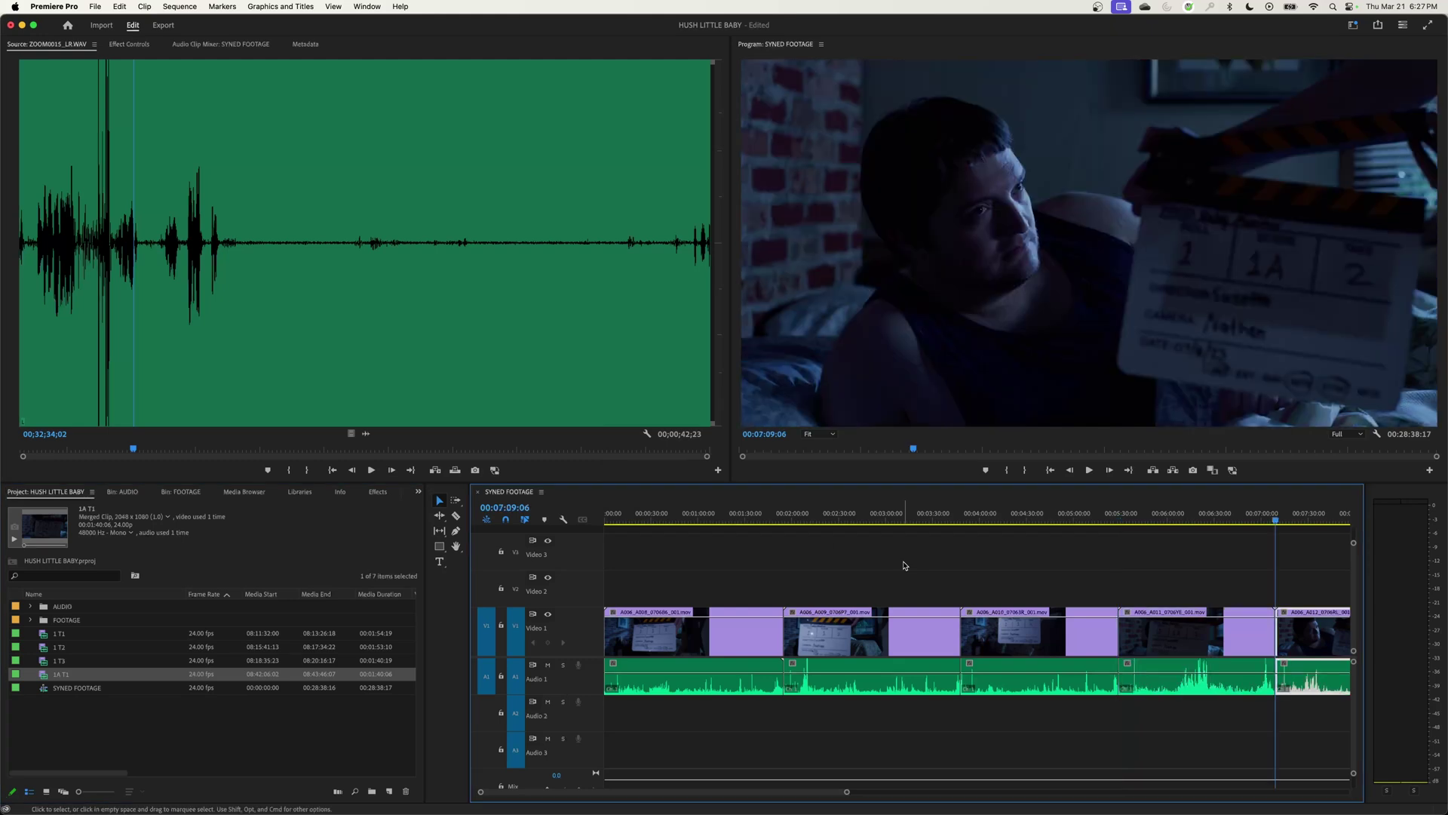
pyautogui.hotkey('alt', 'm')
pyautogui.write('1A T2')
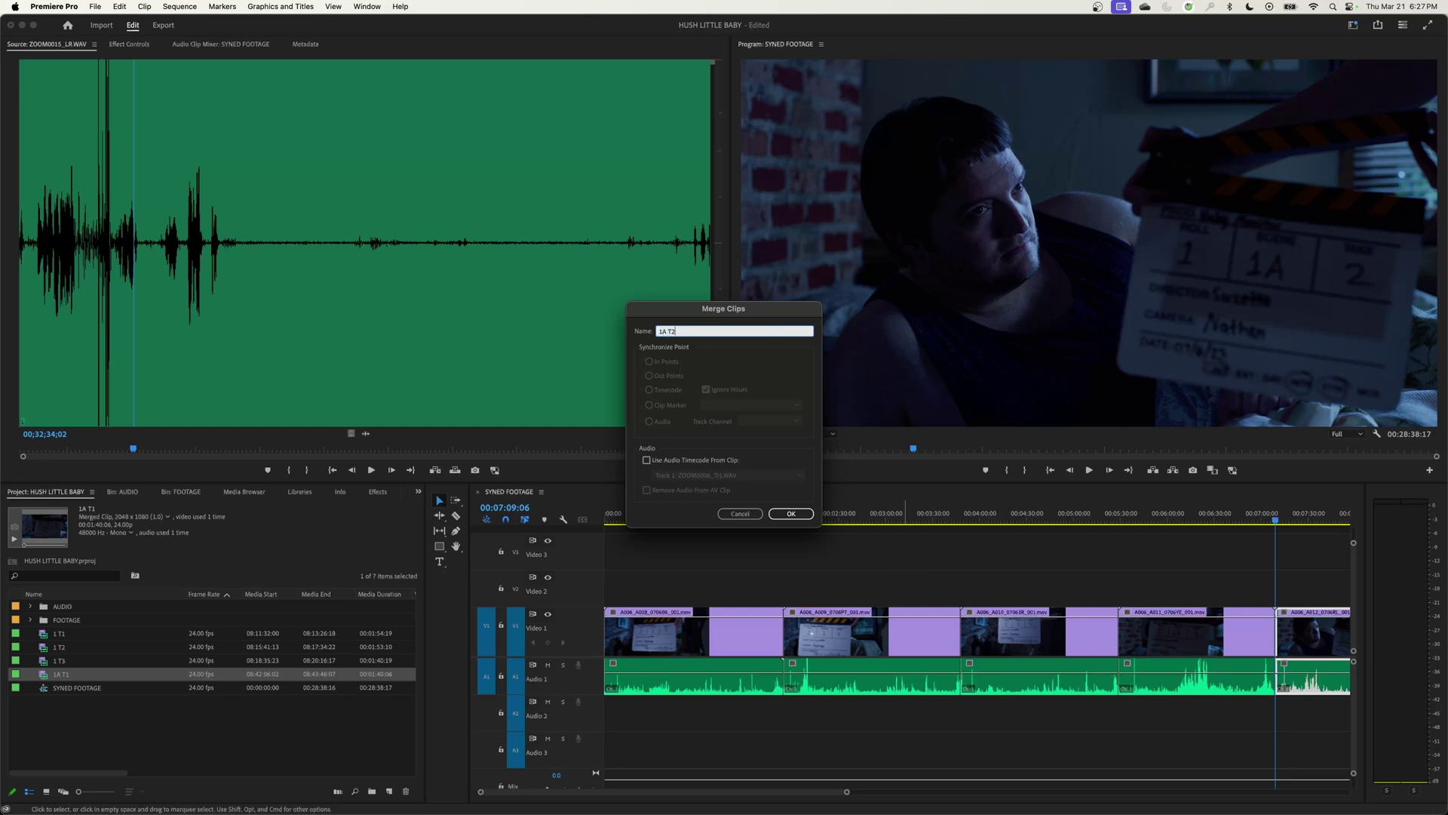
pyautogui.press('Return')
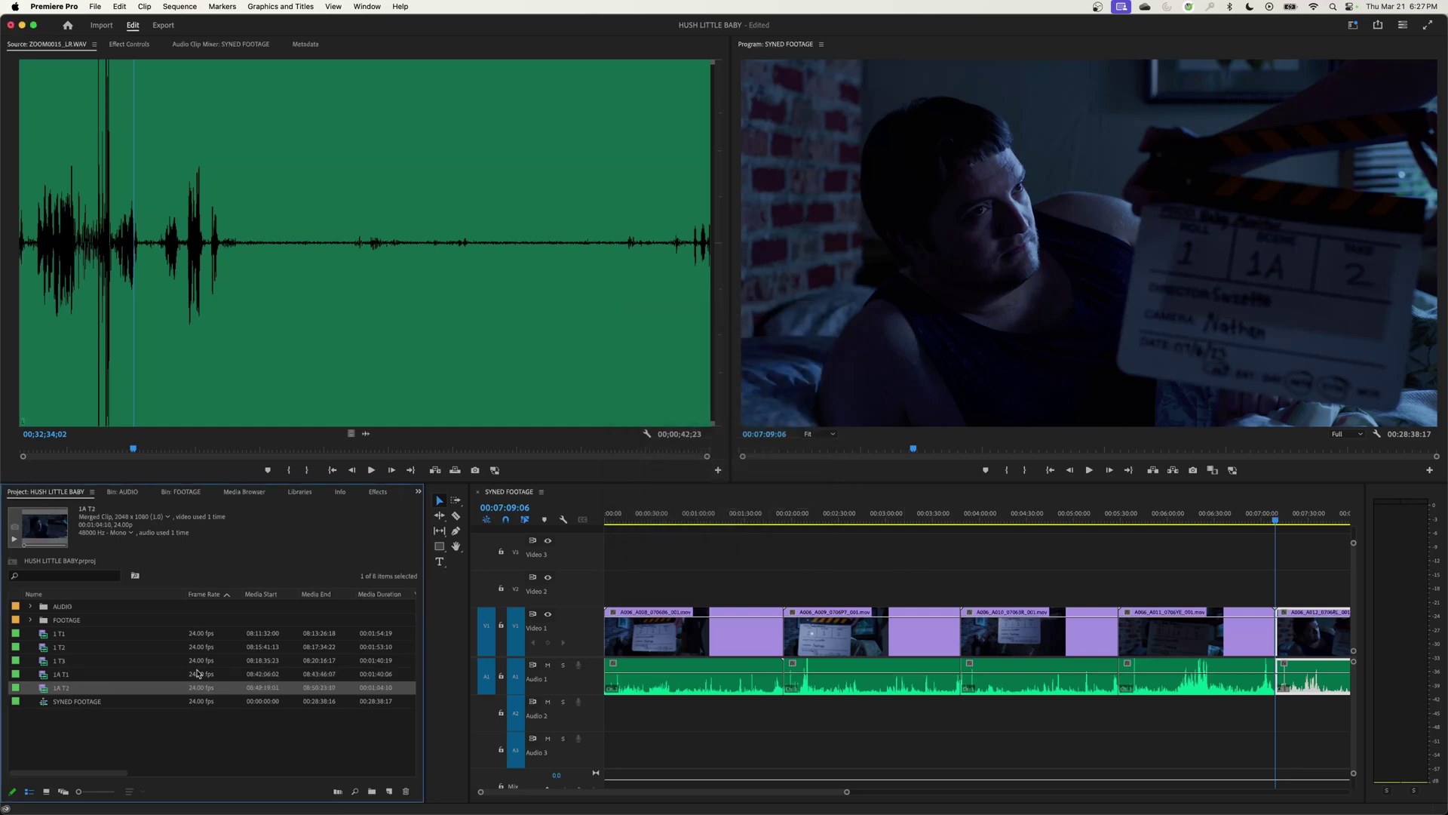
# Step: Show the whole sequence and compare the clips without audio with the synced clips before them by selecting each group
pyautogui.press('\\')
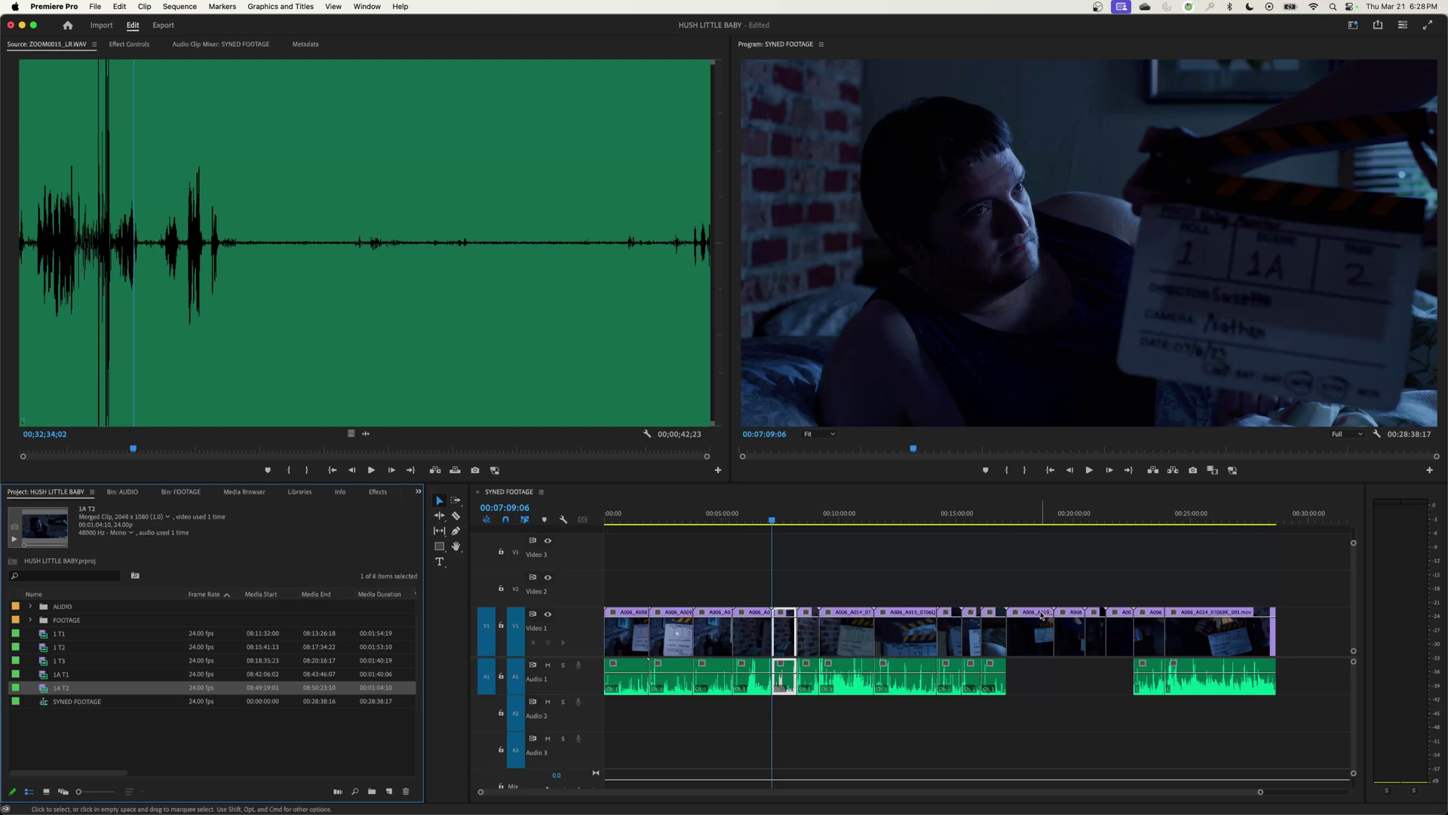
pyautogui.moveTo(1027, 595); pyautogui.dragTo(1101, 651)
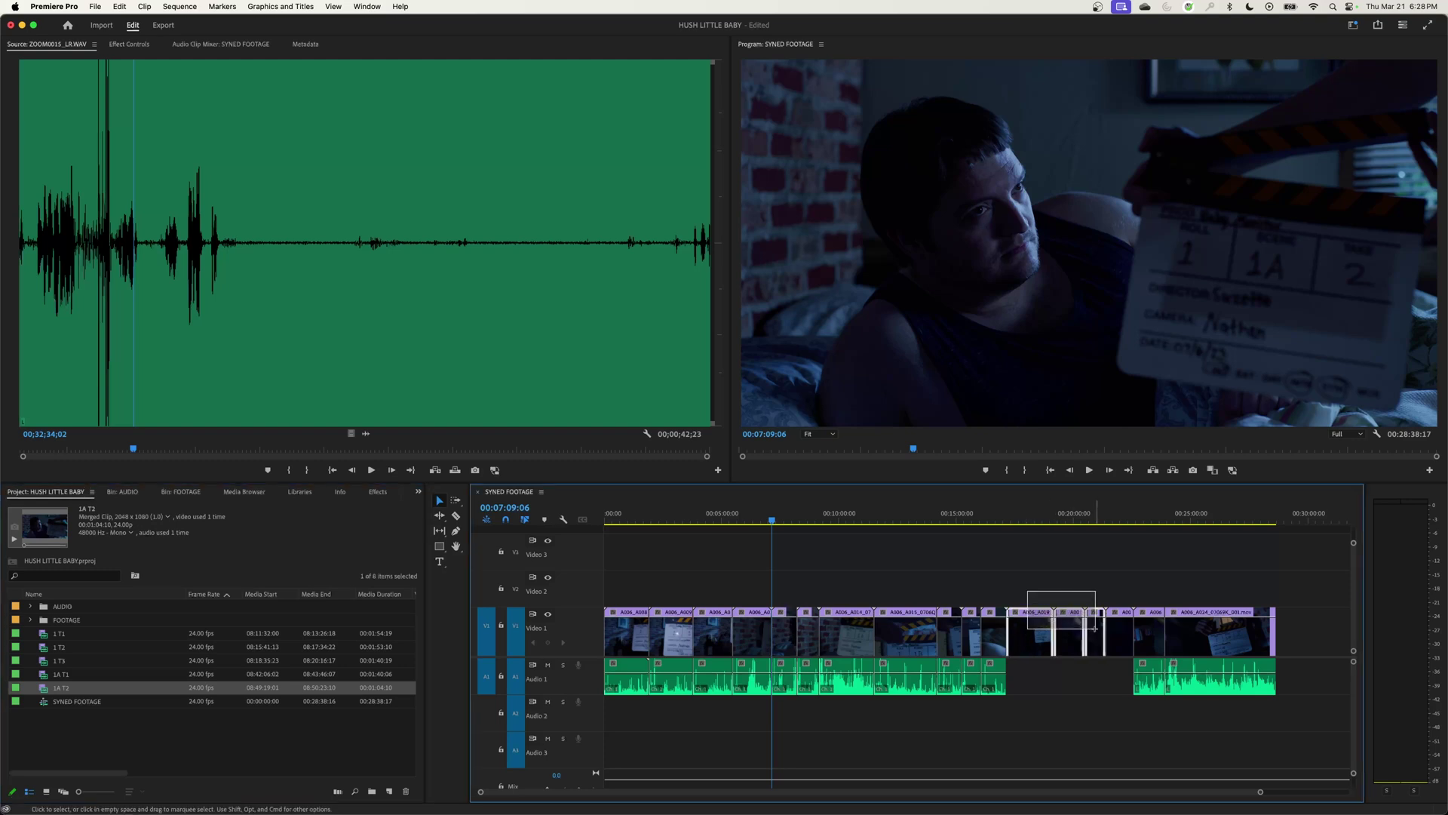
pyautogui.click(865, 599)
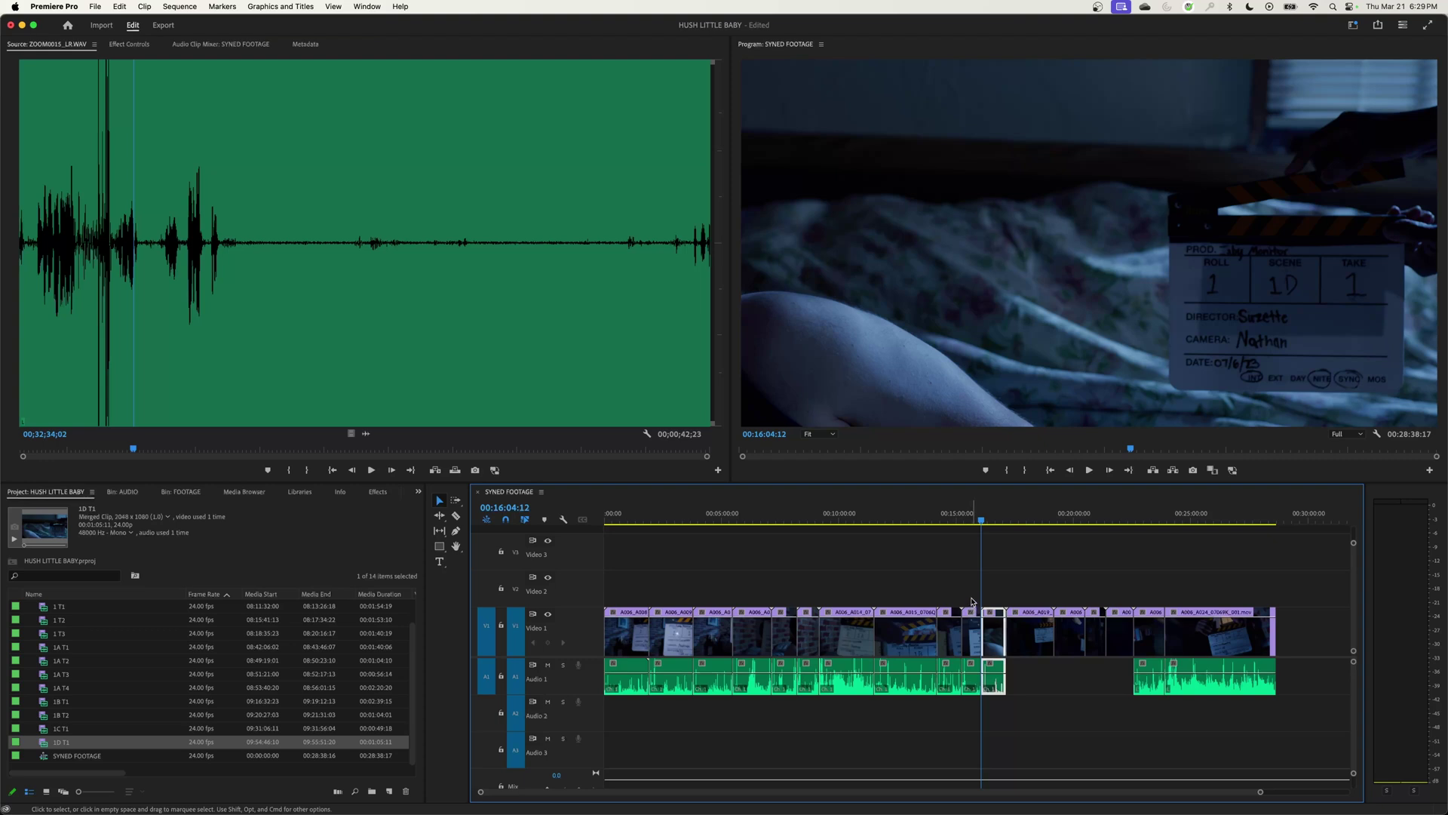
pyautogui.moveTo(990, 593); pyautogui.dragTo(639, 716)
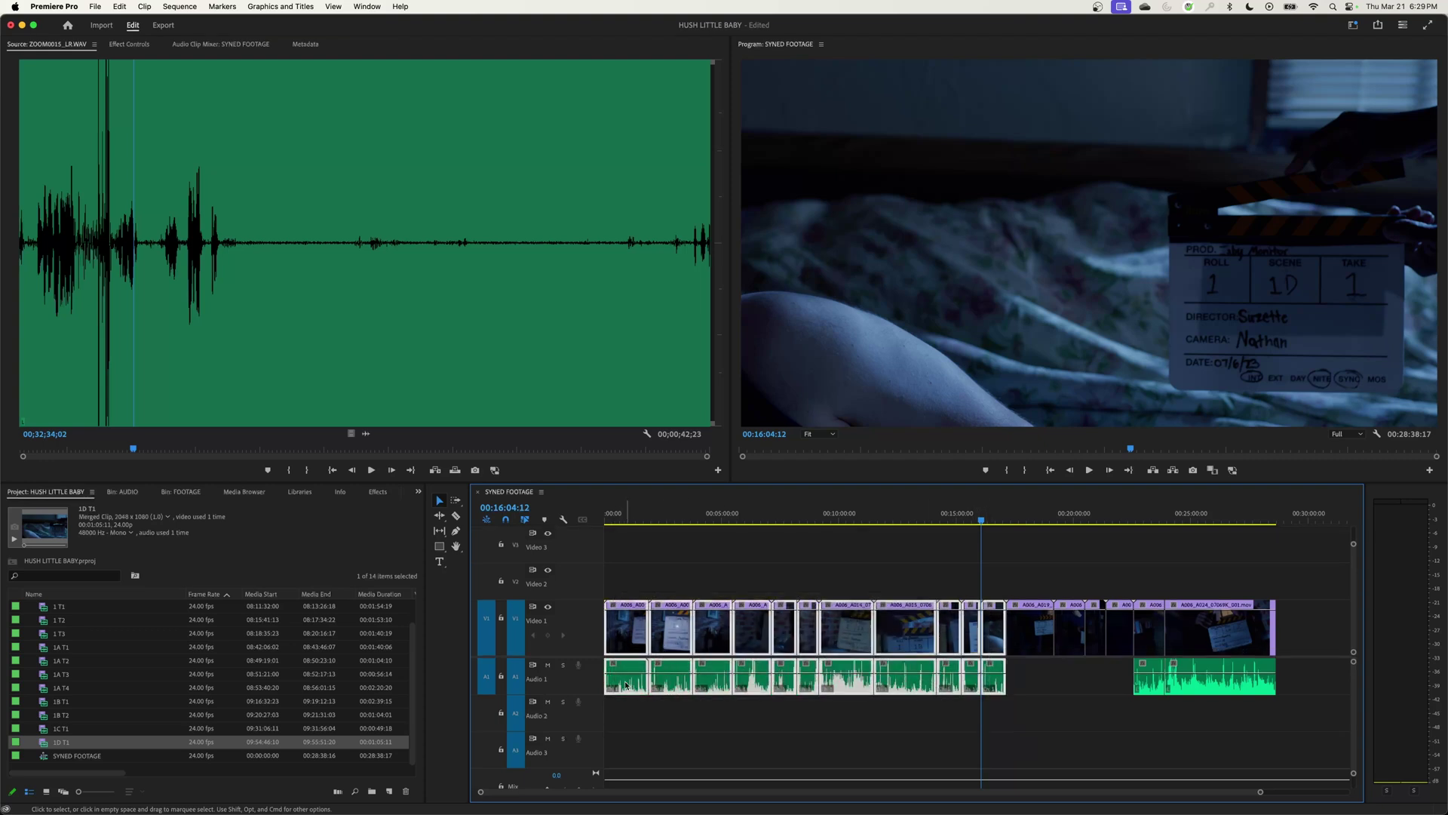
# Step: Make a subclip of the first clip without audio, at 00:17:09:23, and name it 1E T1
pyautogui.click(1017, 519)
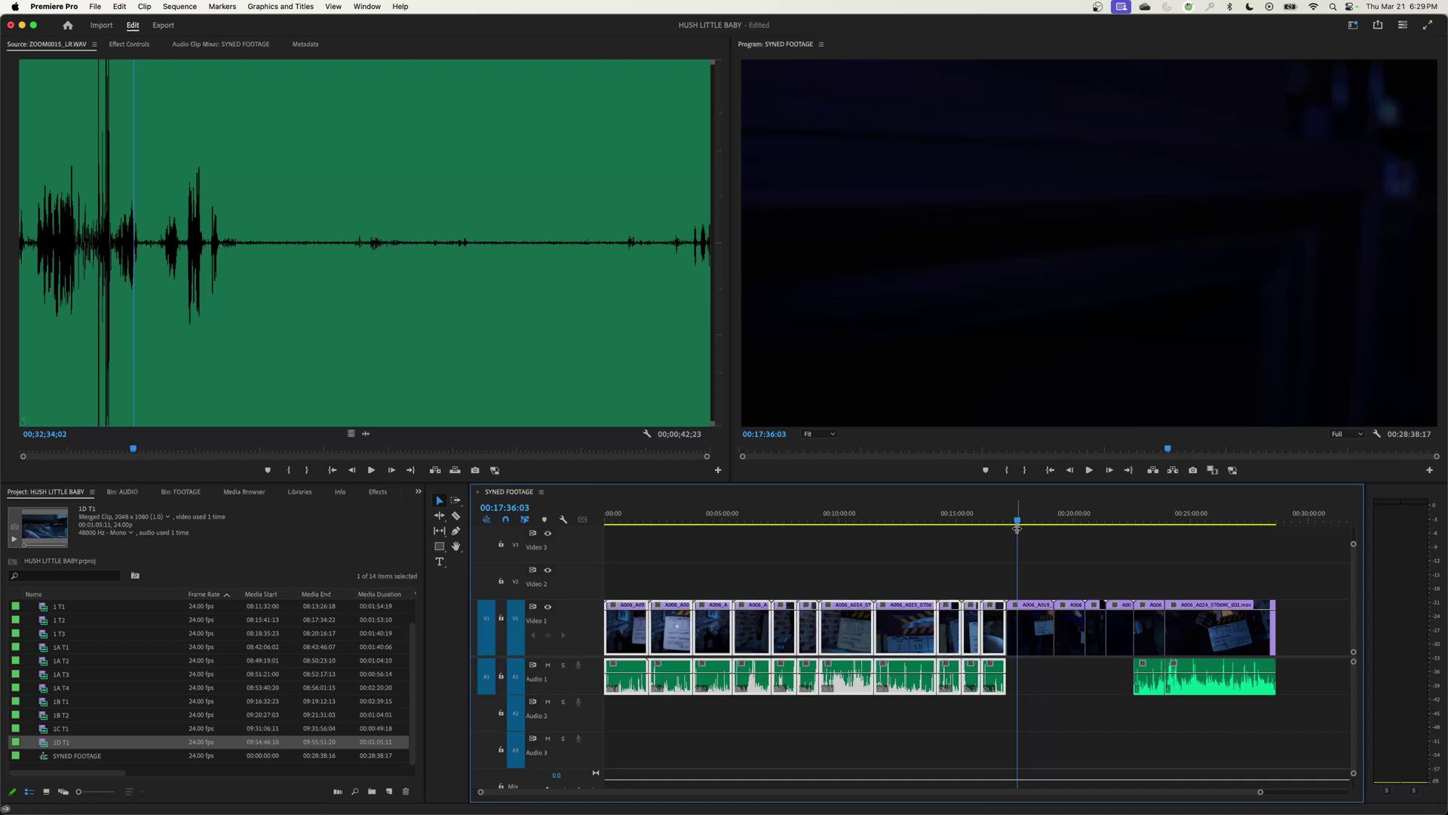
pyautogui.press('Up')
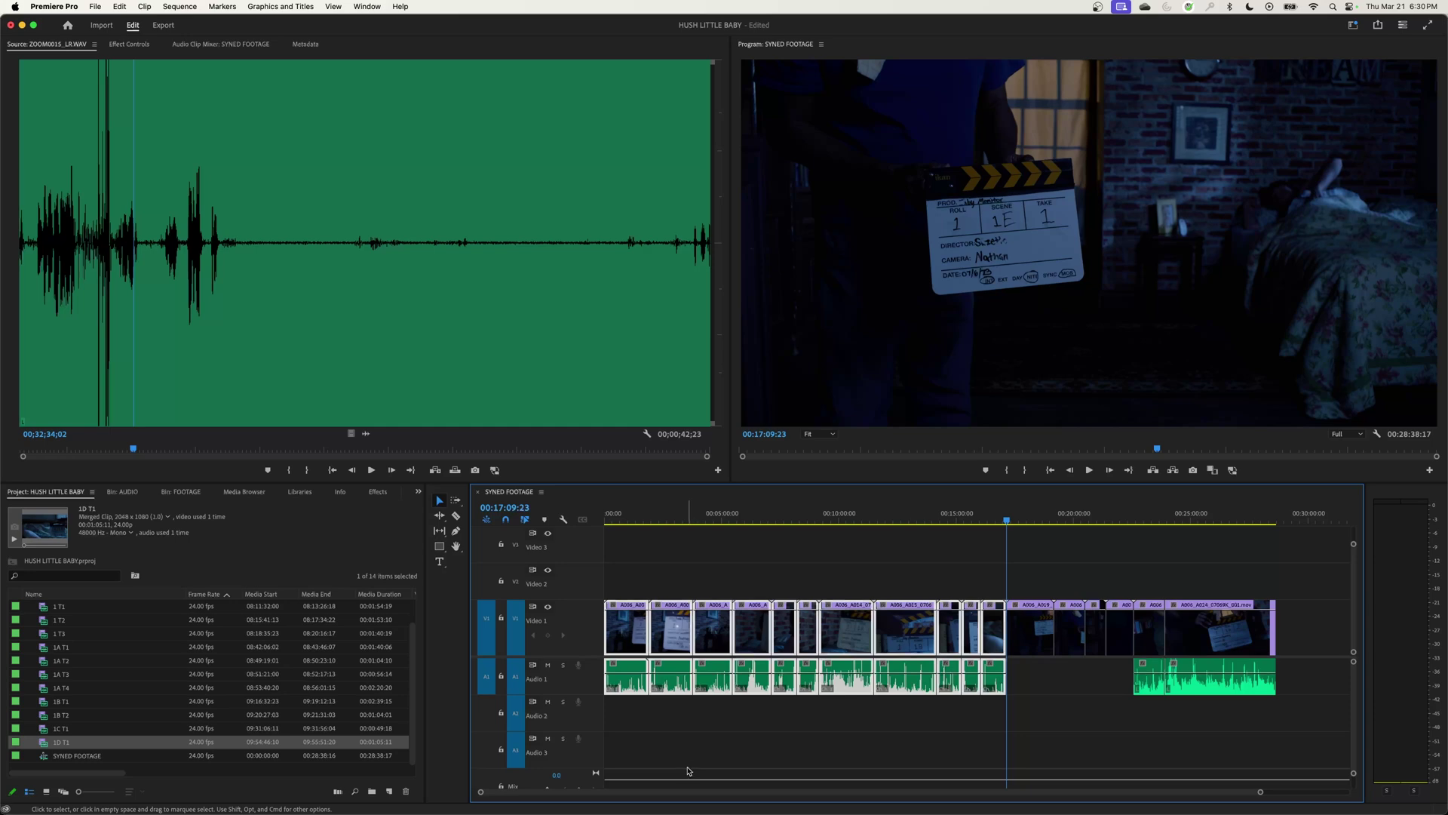
pyautogui.click(1029, 635)
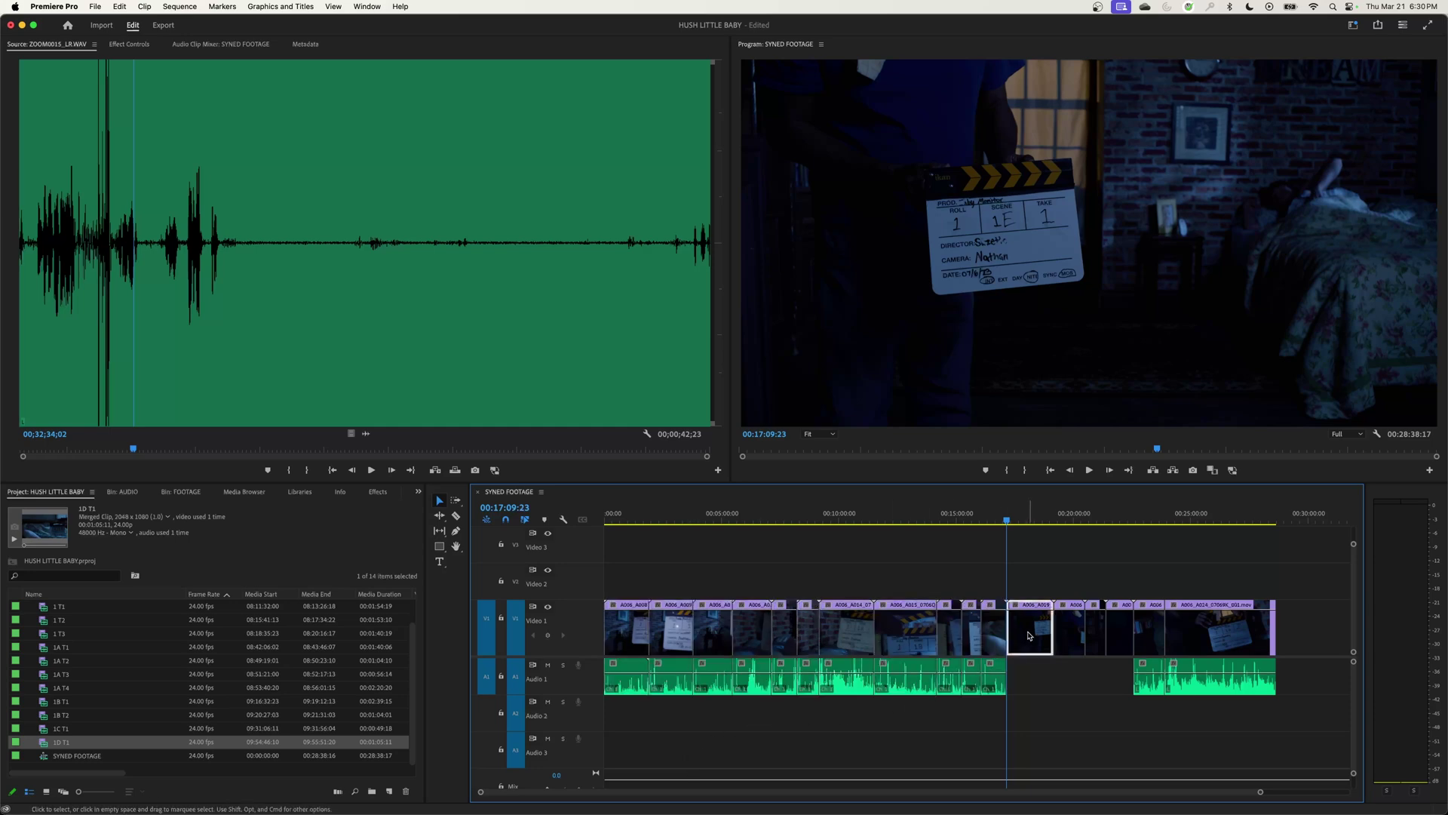
pyautogui.moveTo(1029, 633); pyautogui.dragTo(155, 665)
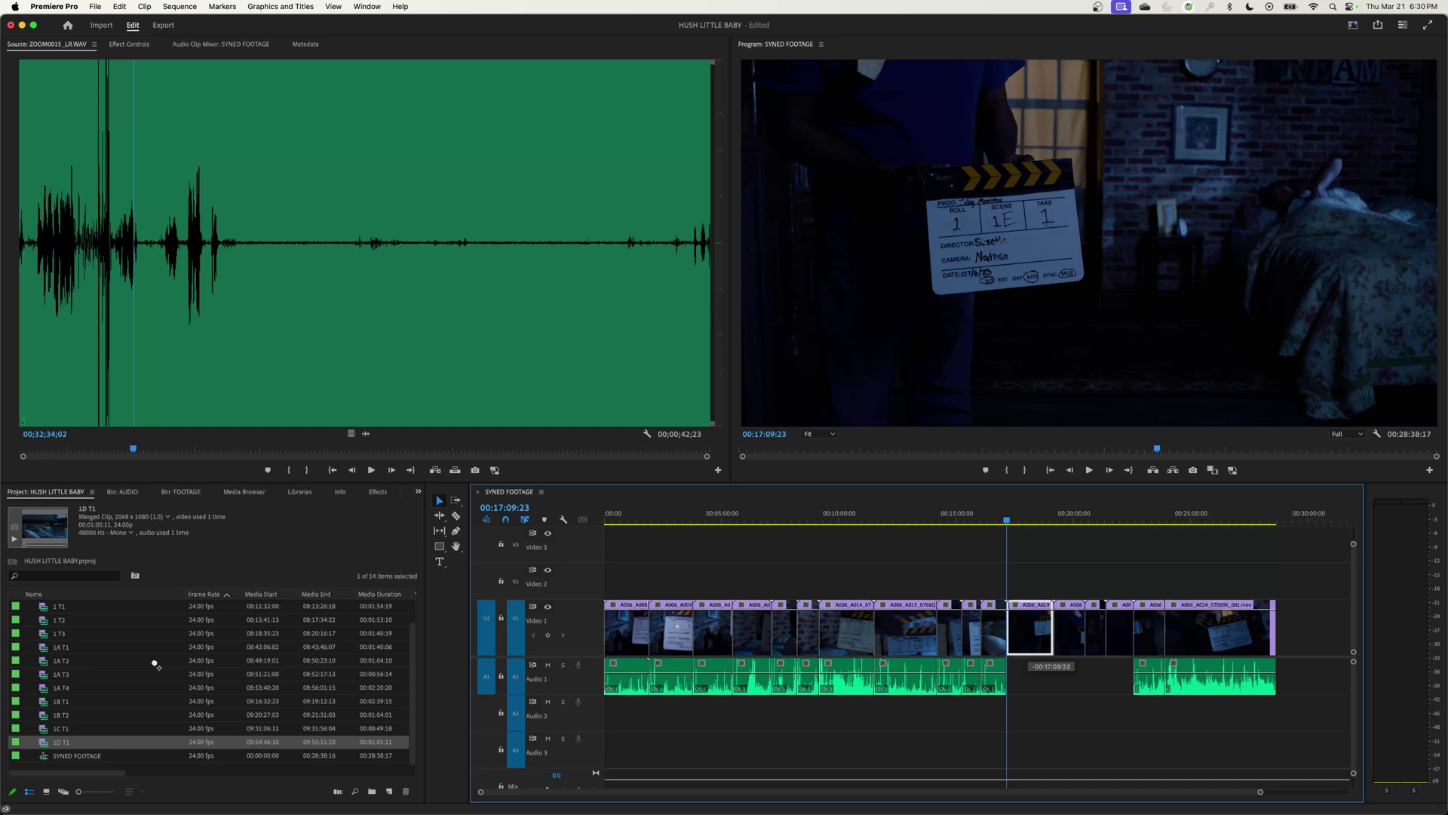
pyautogui.moveTo(155, 664); pyautogui.dragTo(156, 665)
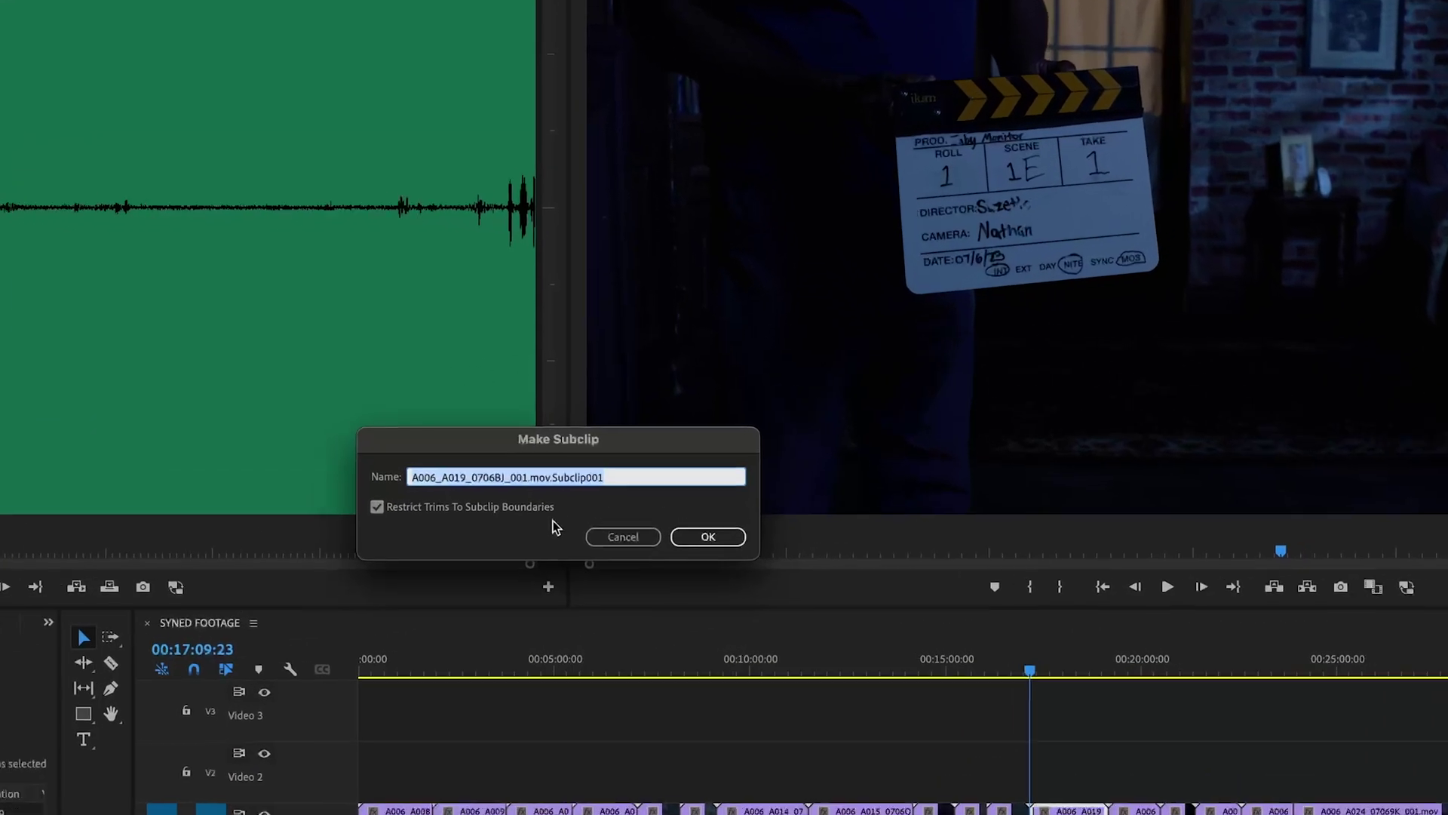
pyautogui.write('1')
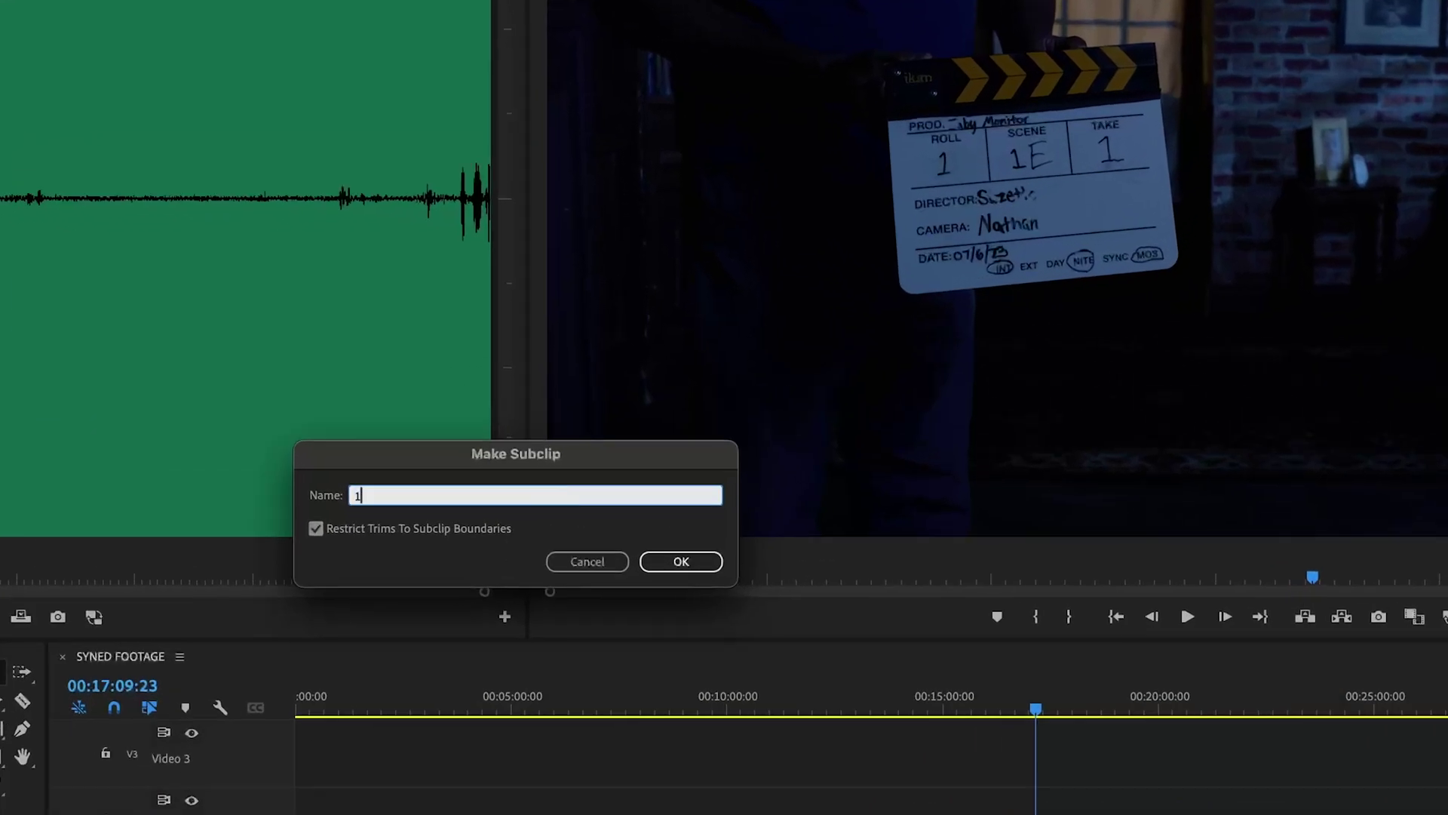
pyautogui.write('E T1')
pyautogui.press('Return')
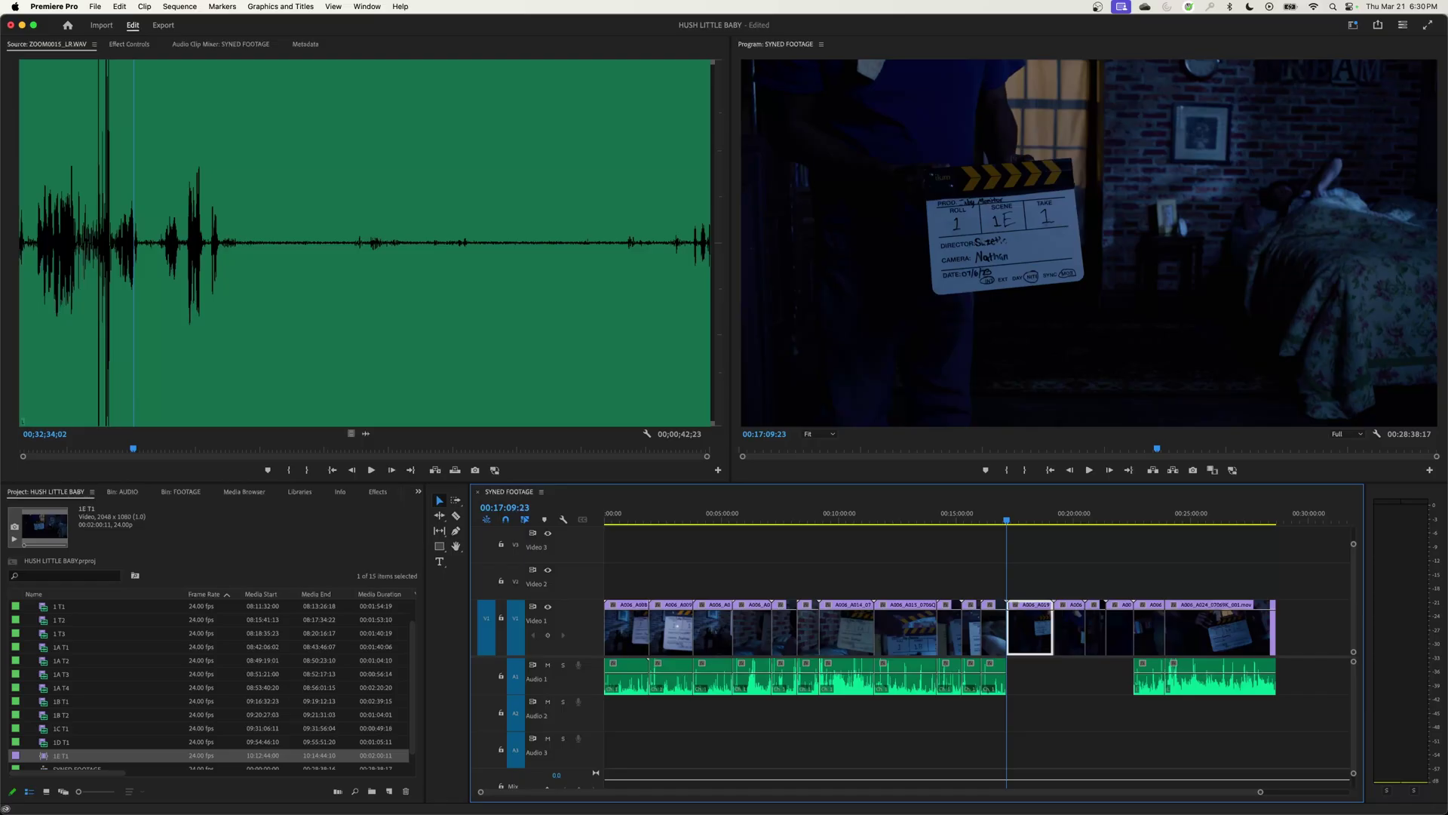
# Step: Make a subclip named 1E T2 from the second clip without audio, at 00:19:10:10
pyautogui.press('.')
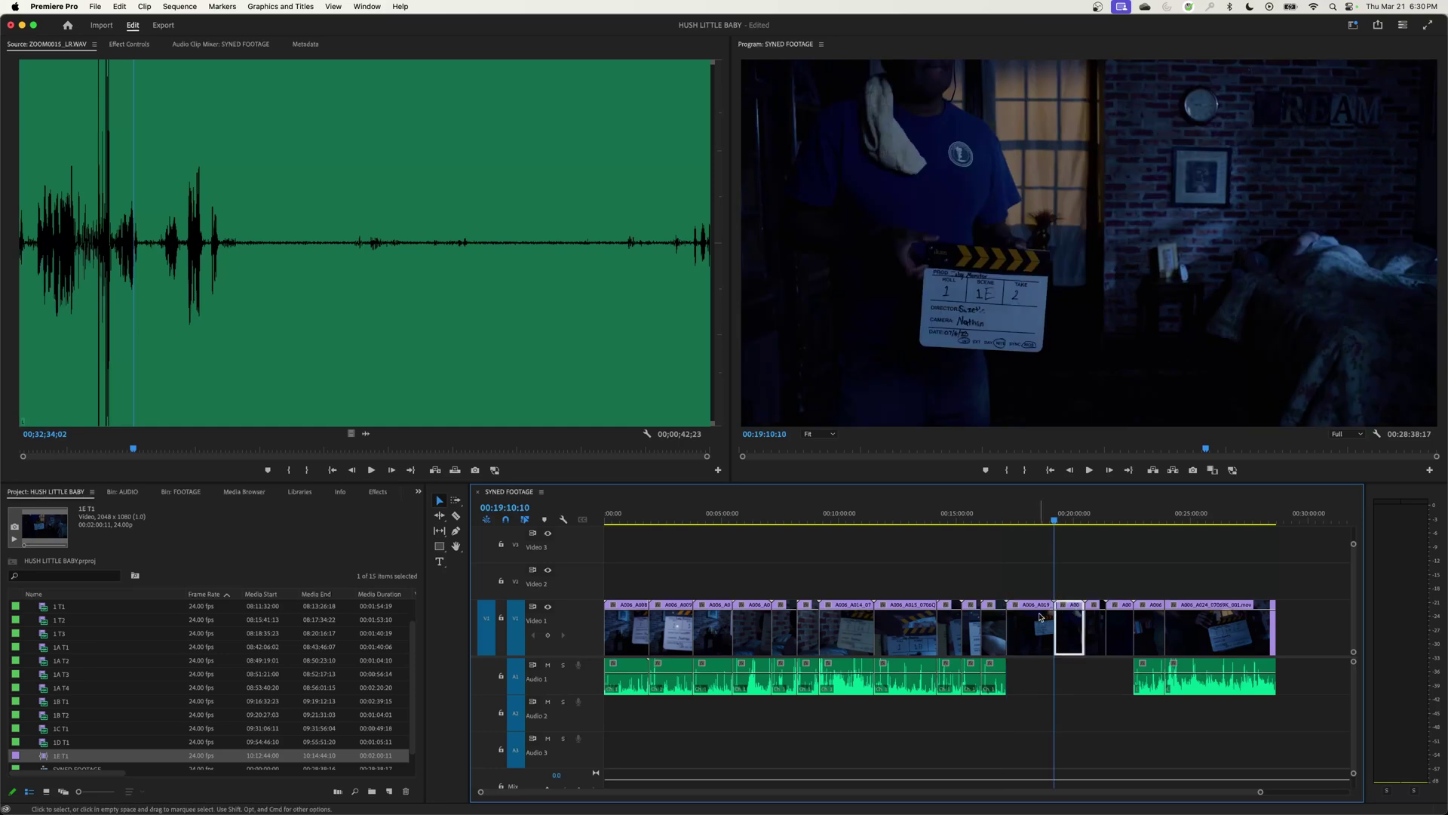
pyautogui.moveTo(1067, 627); pyautogui.dragTo(128, 676)
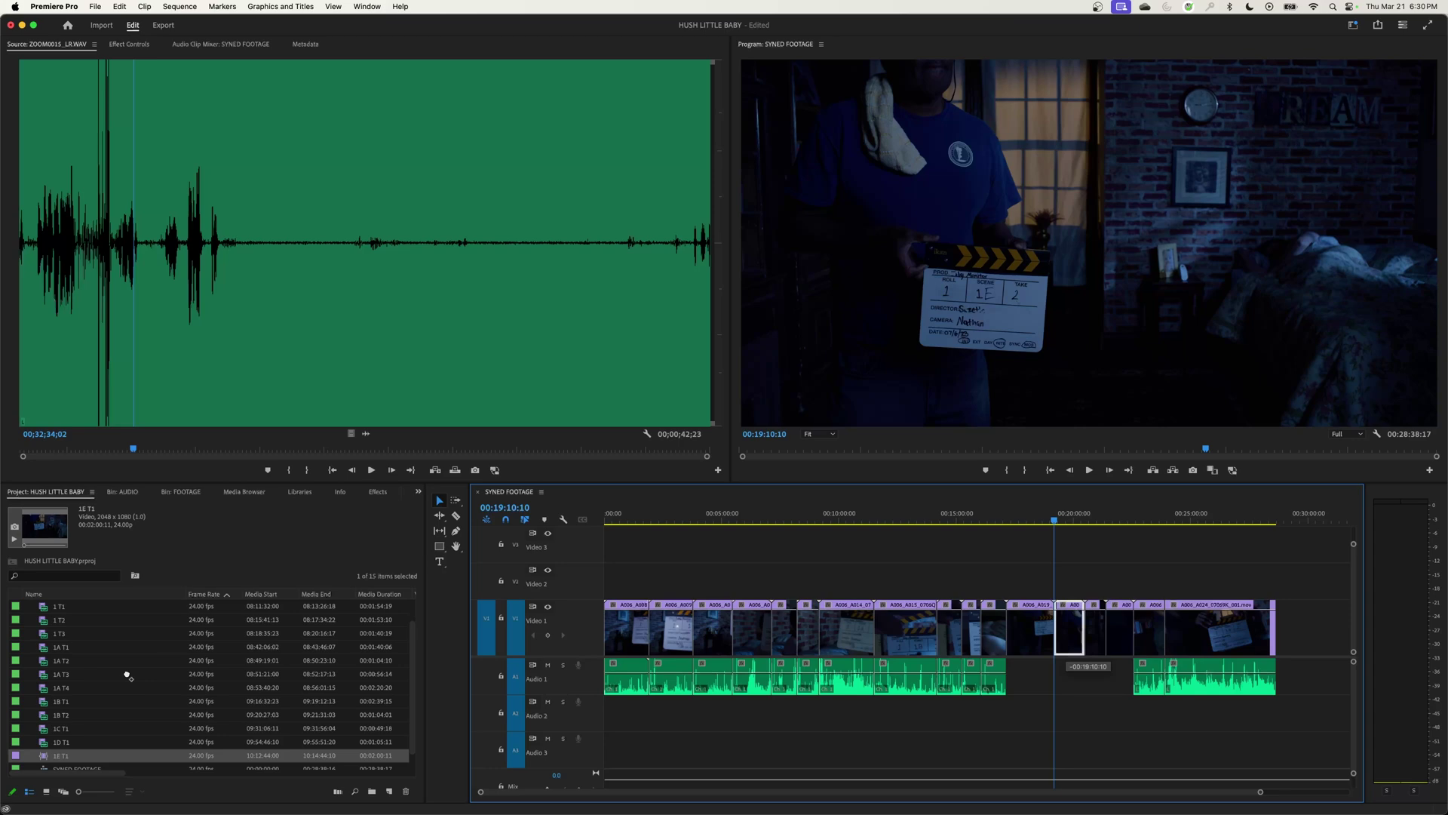
pyautogui.moveTo(127, 676); pyautogui.dragTo(129, 676)
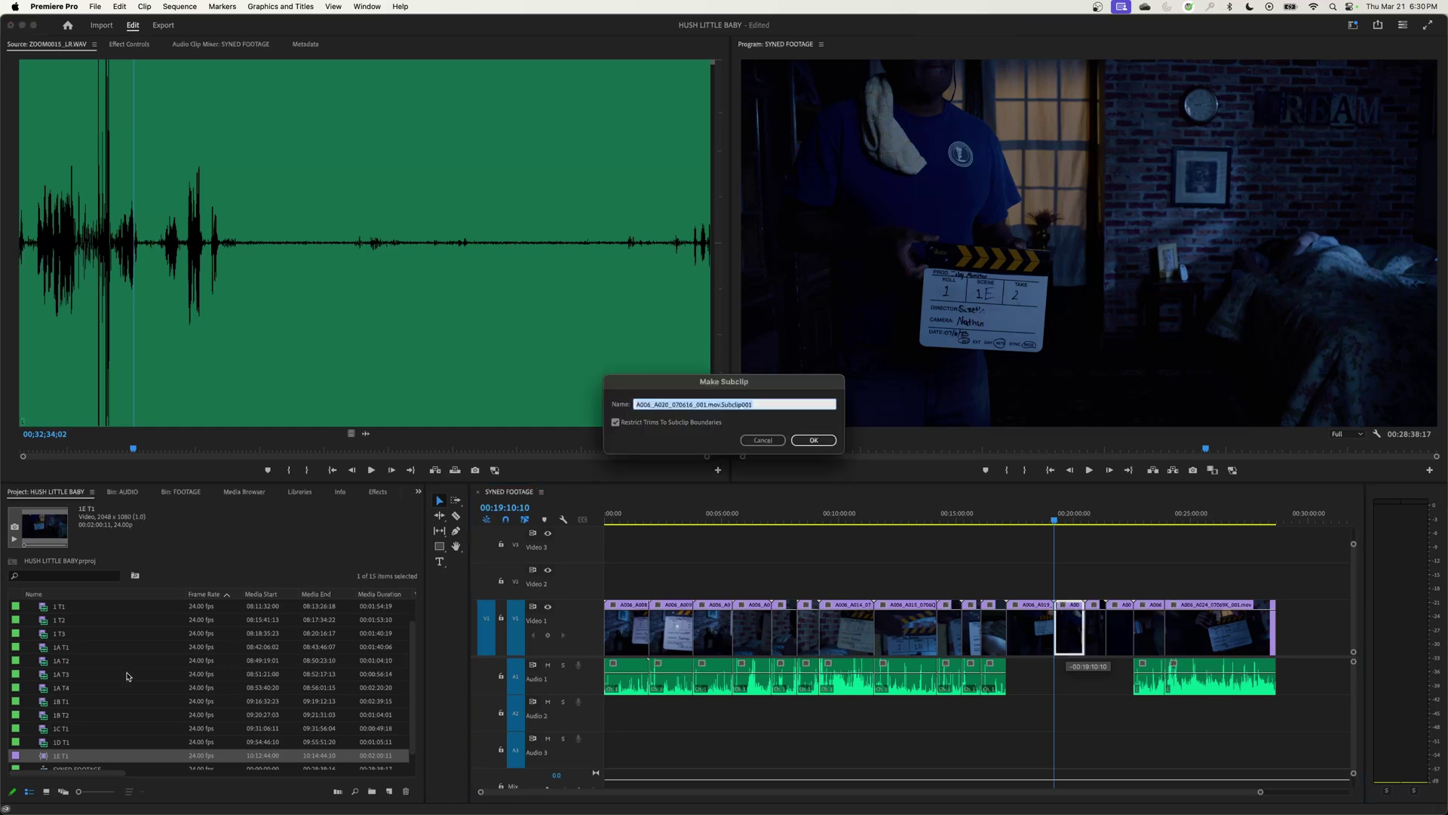
pyautogui.write('1E T2')
pyautogui.press('Return')
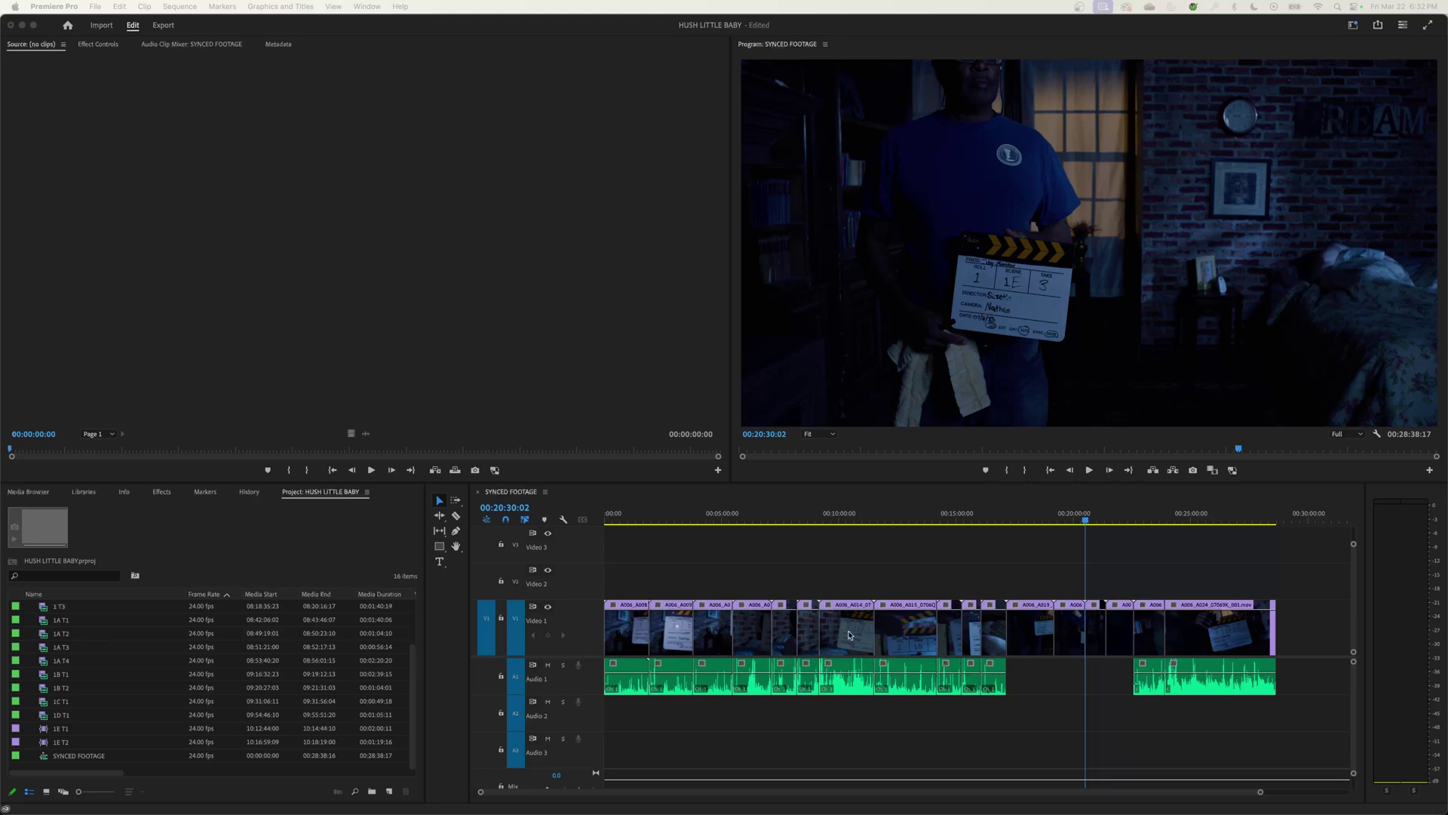
# Step: Make a subclip named 1E T3 from the third clip without audio, at 00:20:30:02
pyautogui.click(1077, 496)
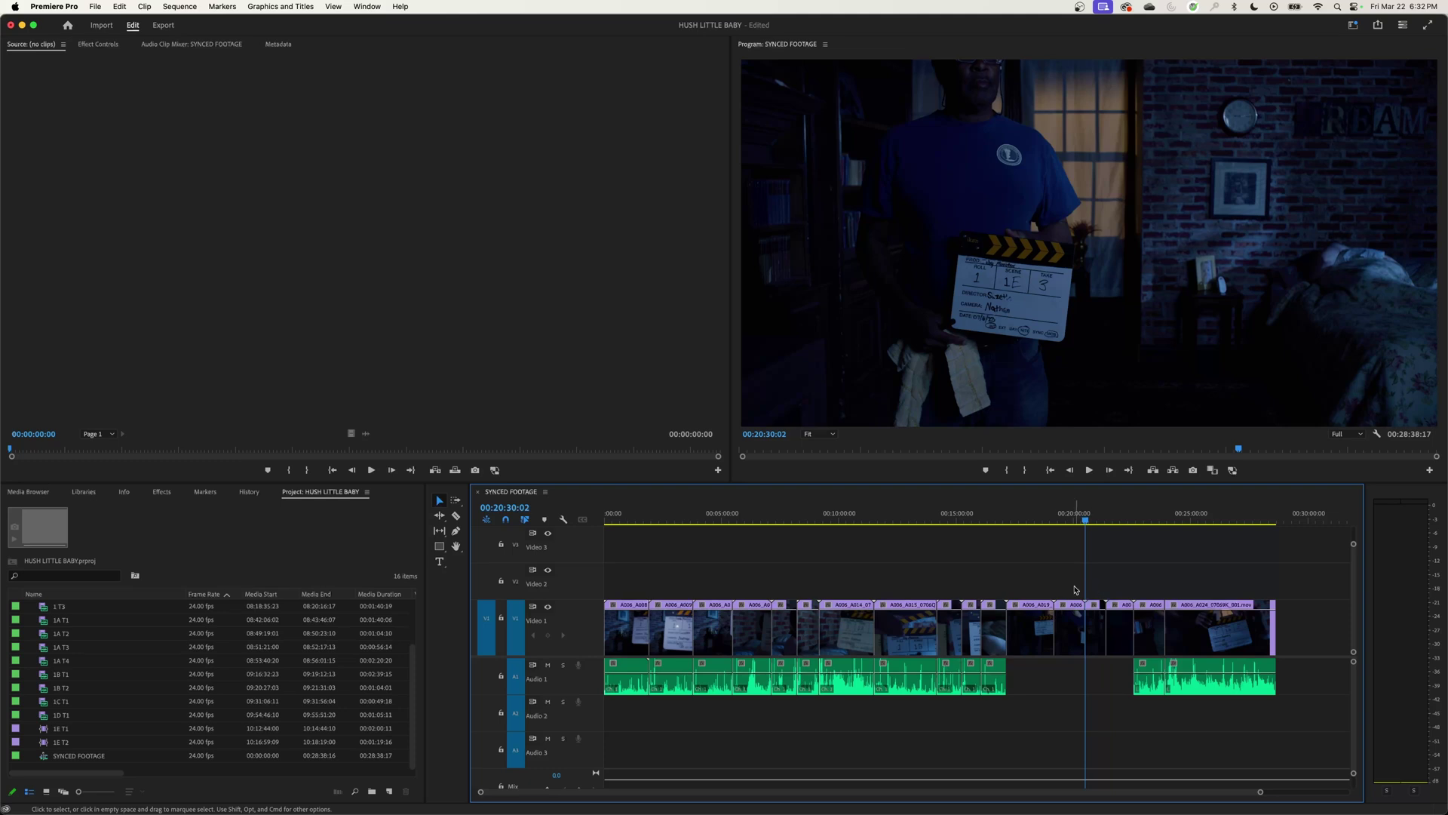
pyautogui.click(1088, 617)
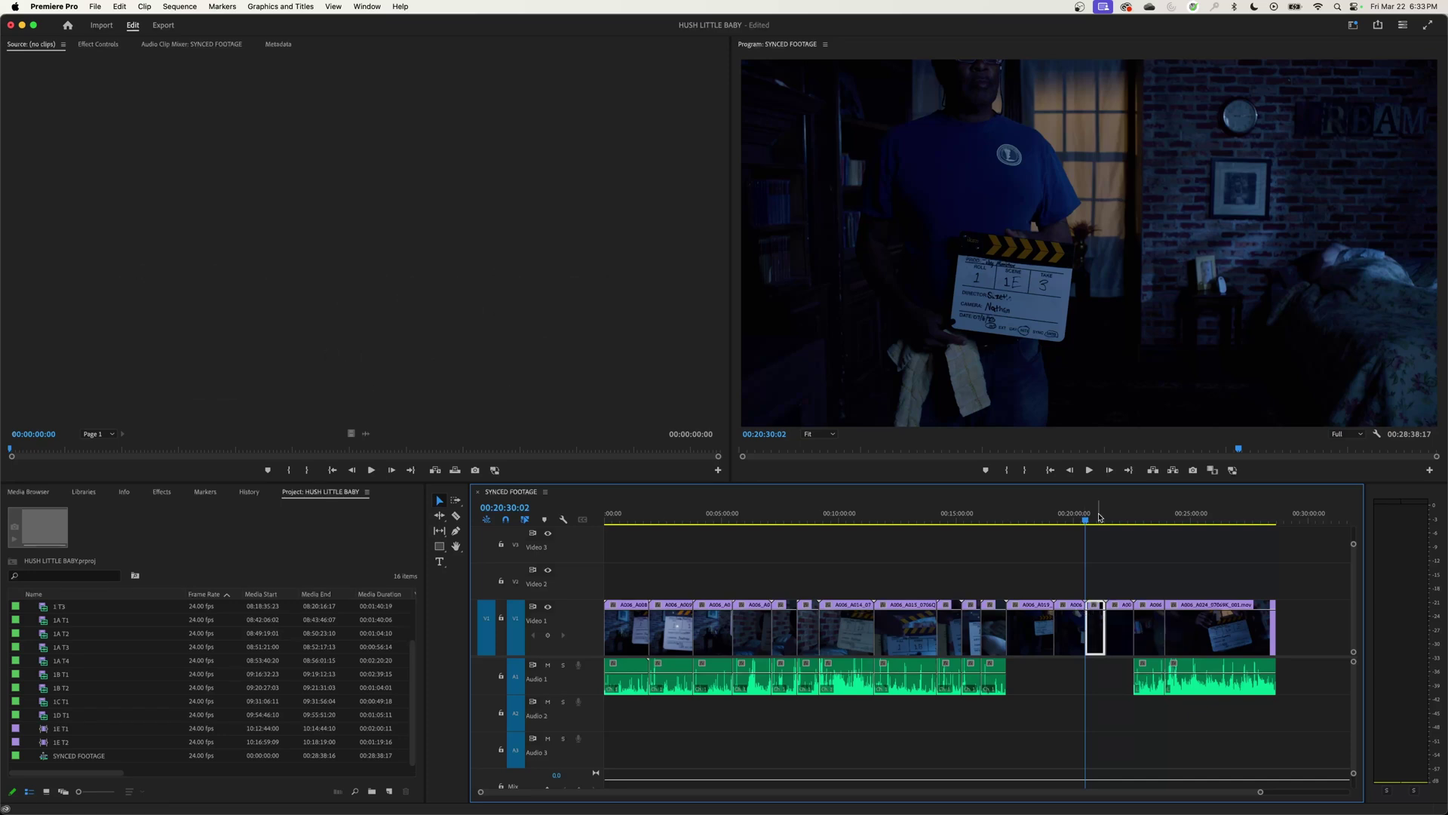
pyautogui.press('super+u')
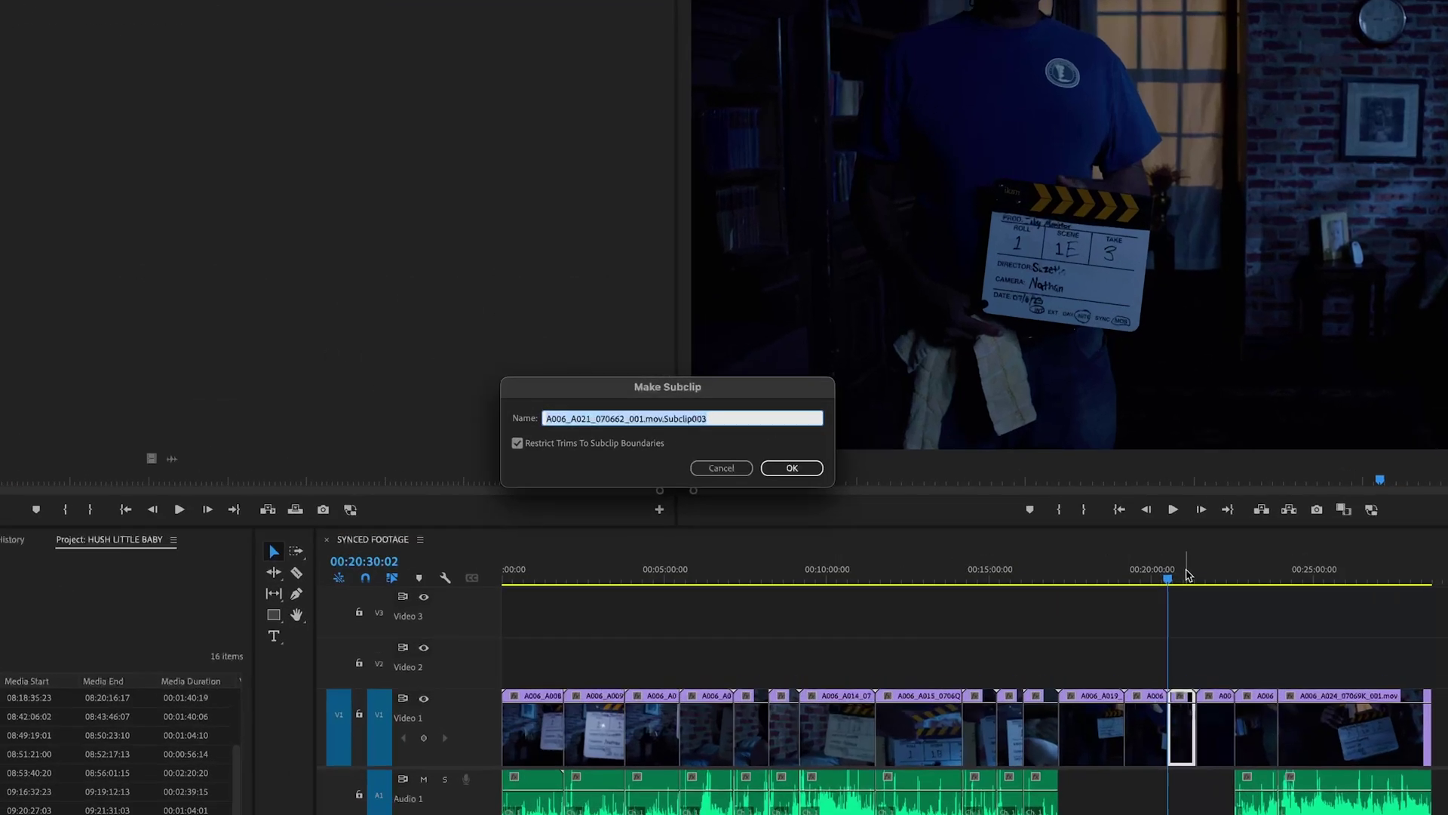
pyautogui.write('1E')
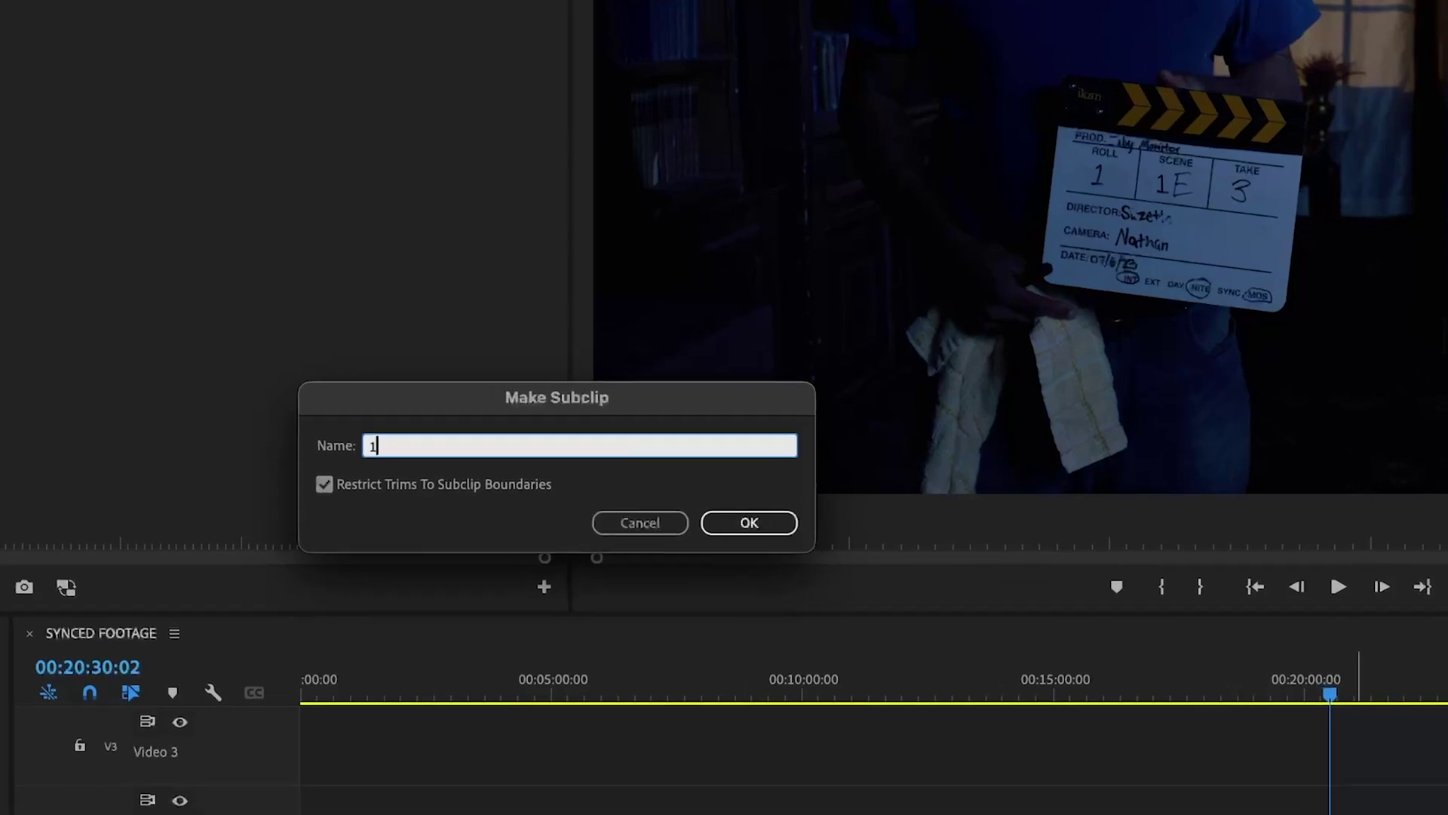
pyautogui.write(' T3')
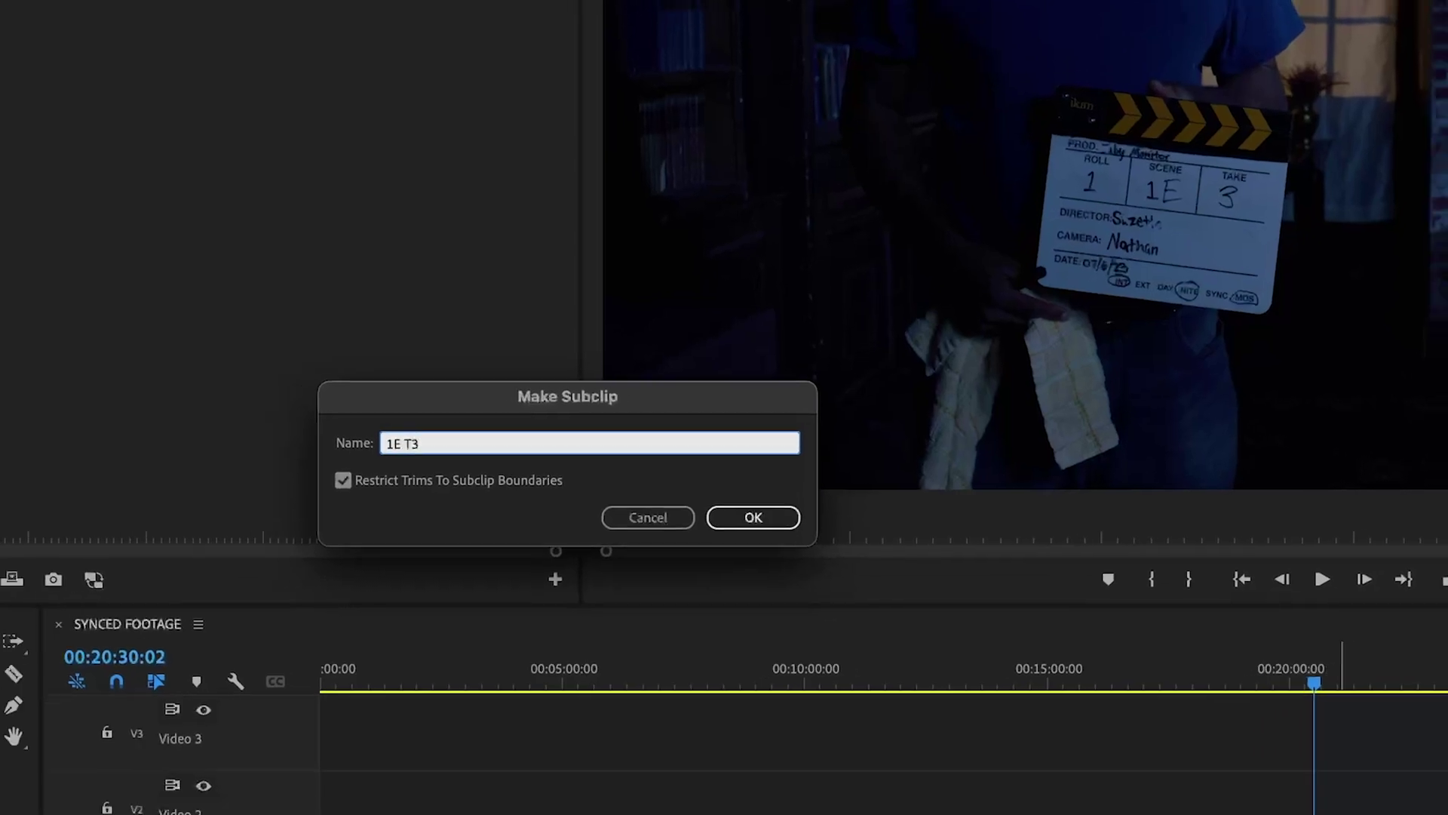
pyautogui.press('Return')
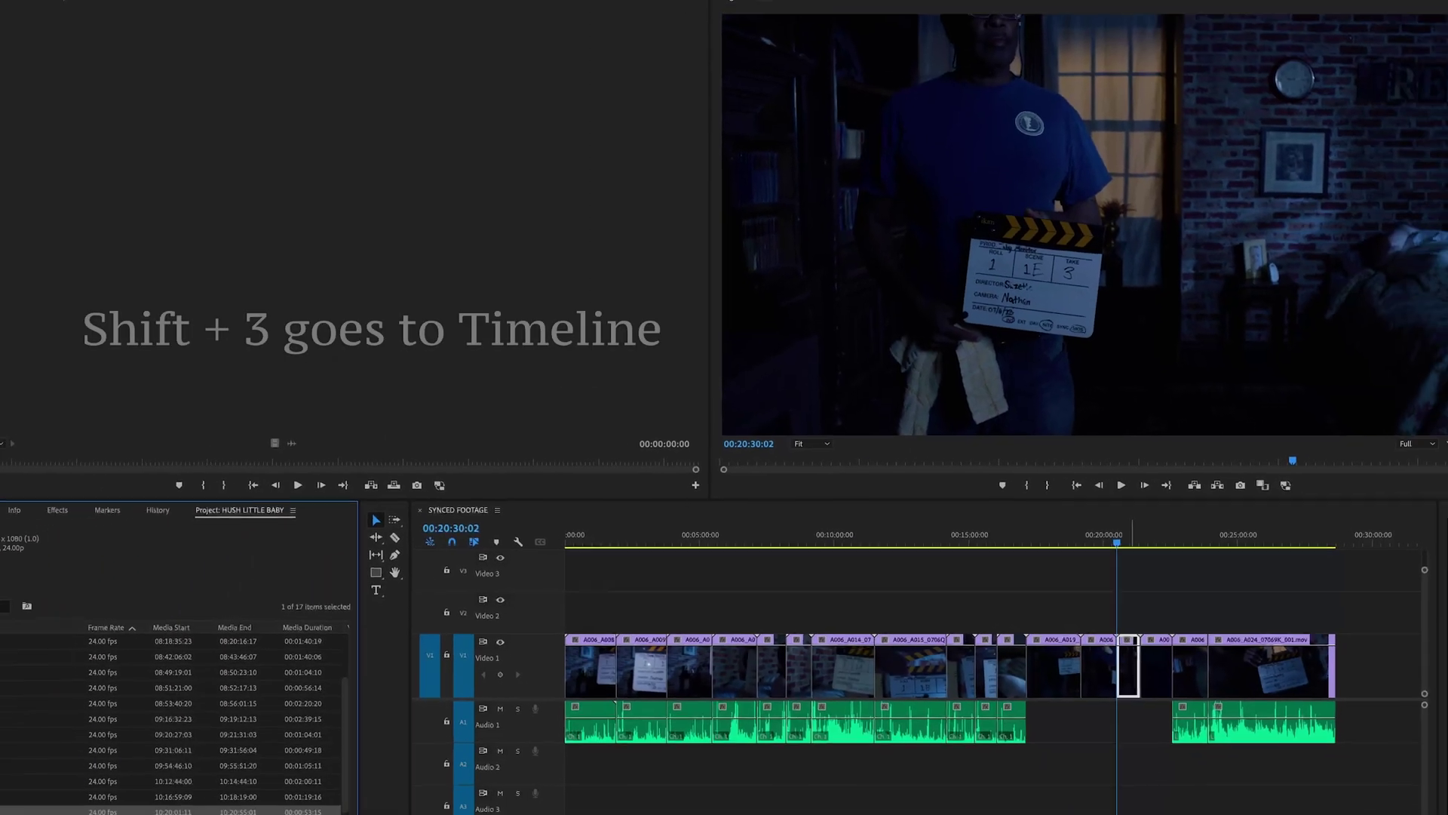
# Step: Return to the timeline, select the fourth clip without audio at 00:21:23:17 and make it a subclip named 1F T1
pyautogui.hotkey('shift', '3')
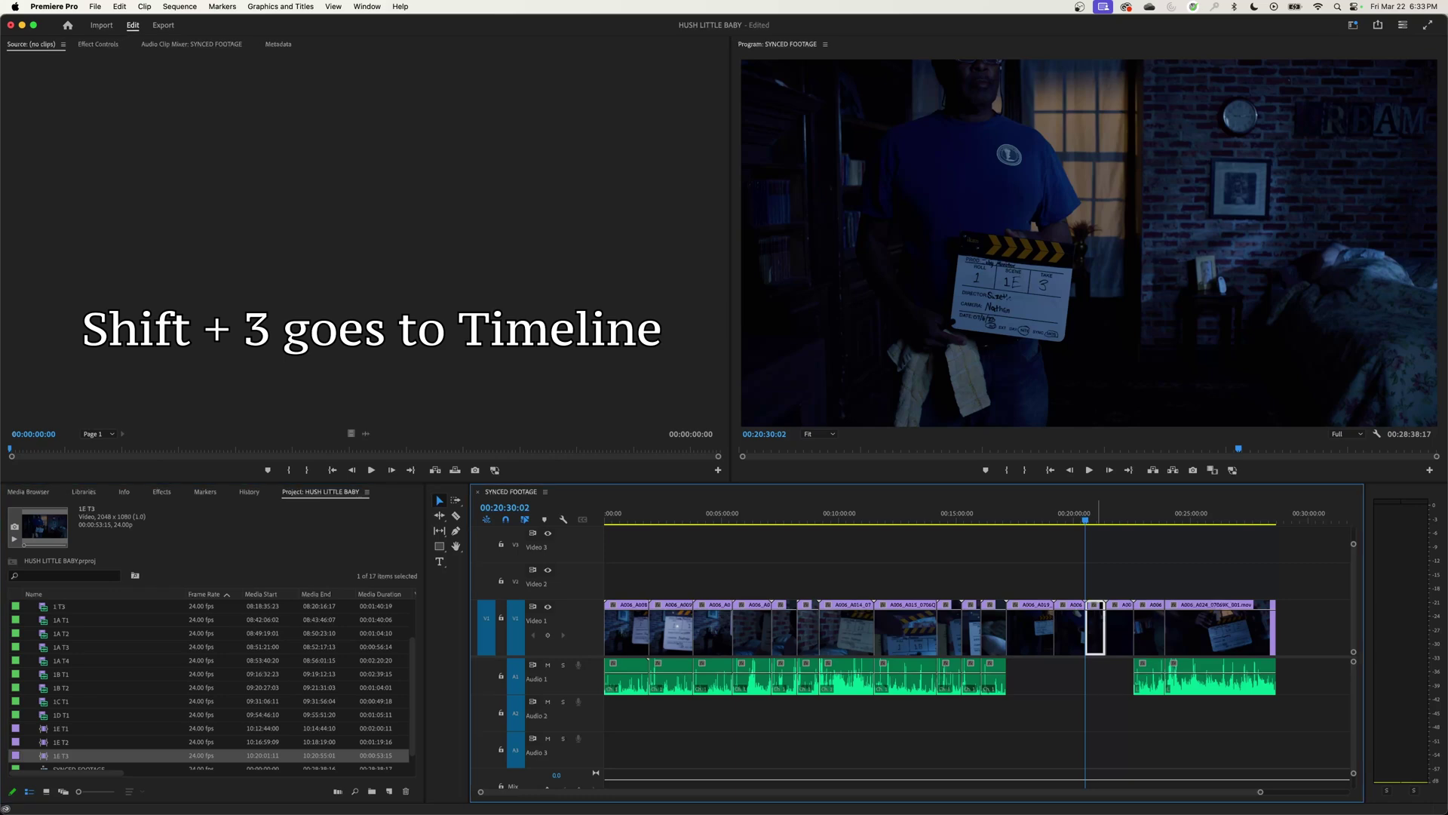
pyautogui.press('Down')
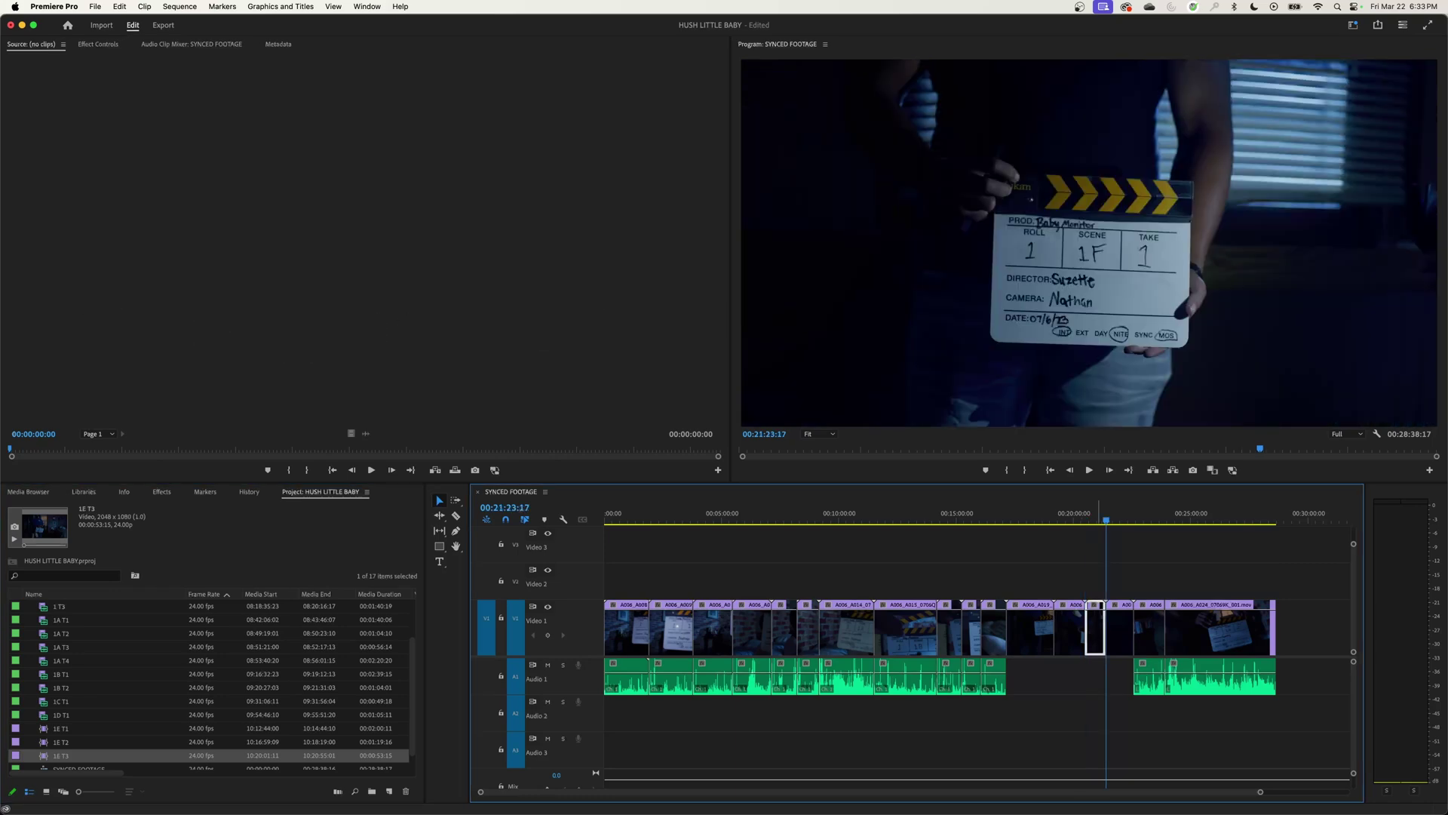
pyautogui.press('d')
pyautogui.press('super+u')
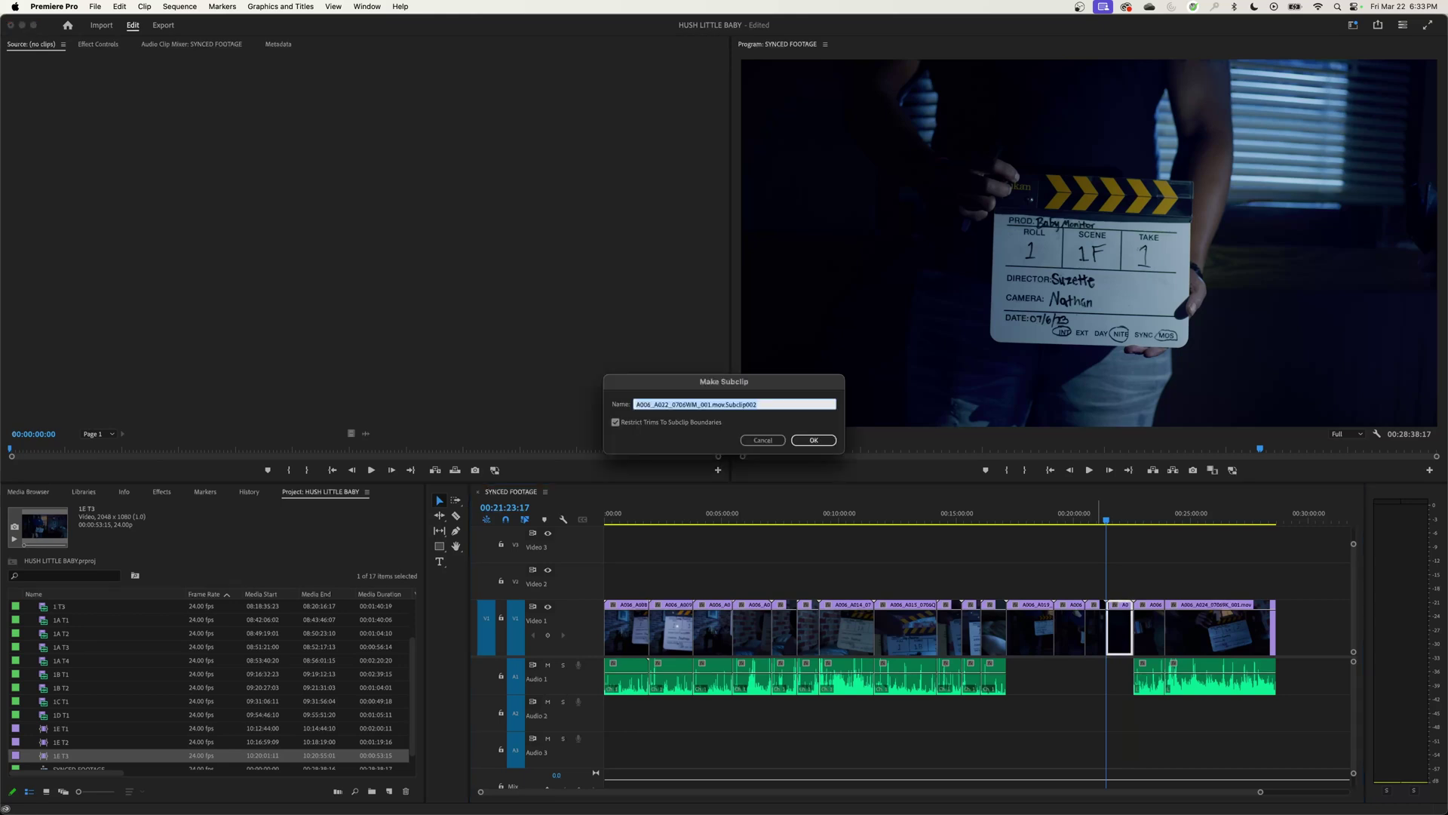
pyautogui.write('1F T1')
pyautogui.press('Return')
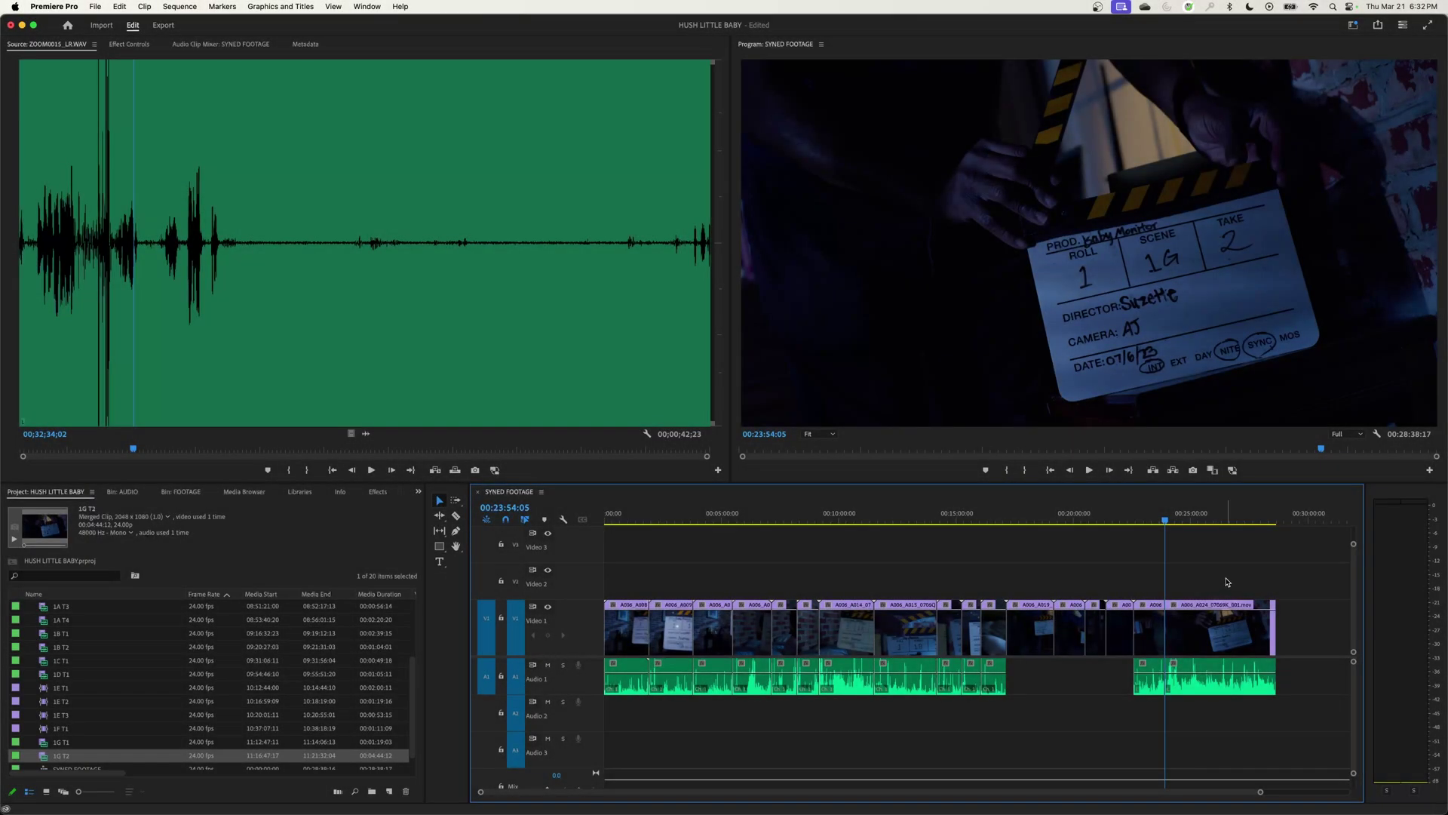
# Step: Review the four clips without audio and the synced clips before them by selecting each group, and clear the selection
pyautogui.moveTo(1227, 582); pyautogui.dragTo(1116, 572)
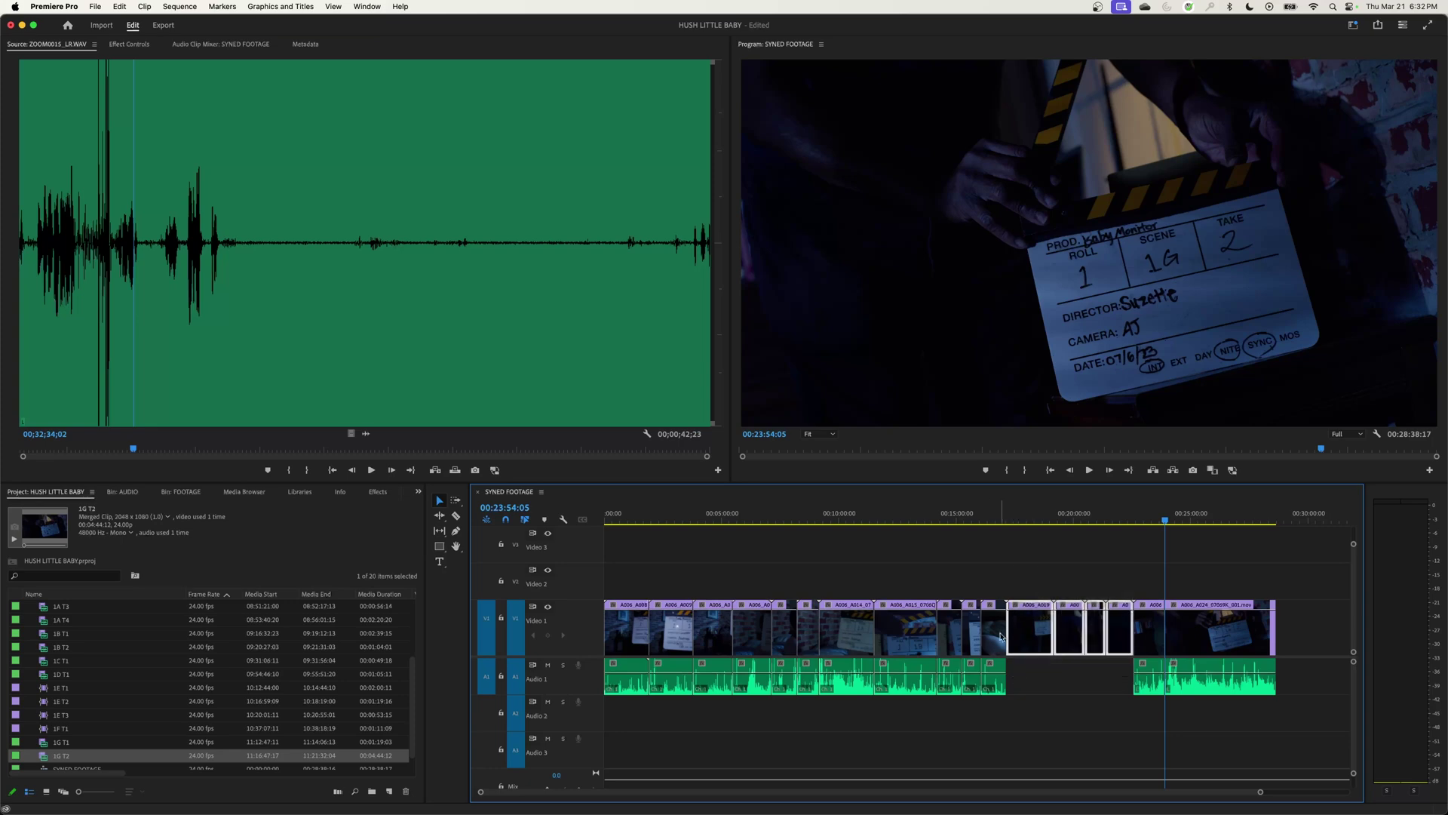
pyautogui.moveTo(1006, 562); pyautogui.dragTo(797, 704)
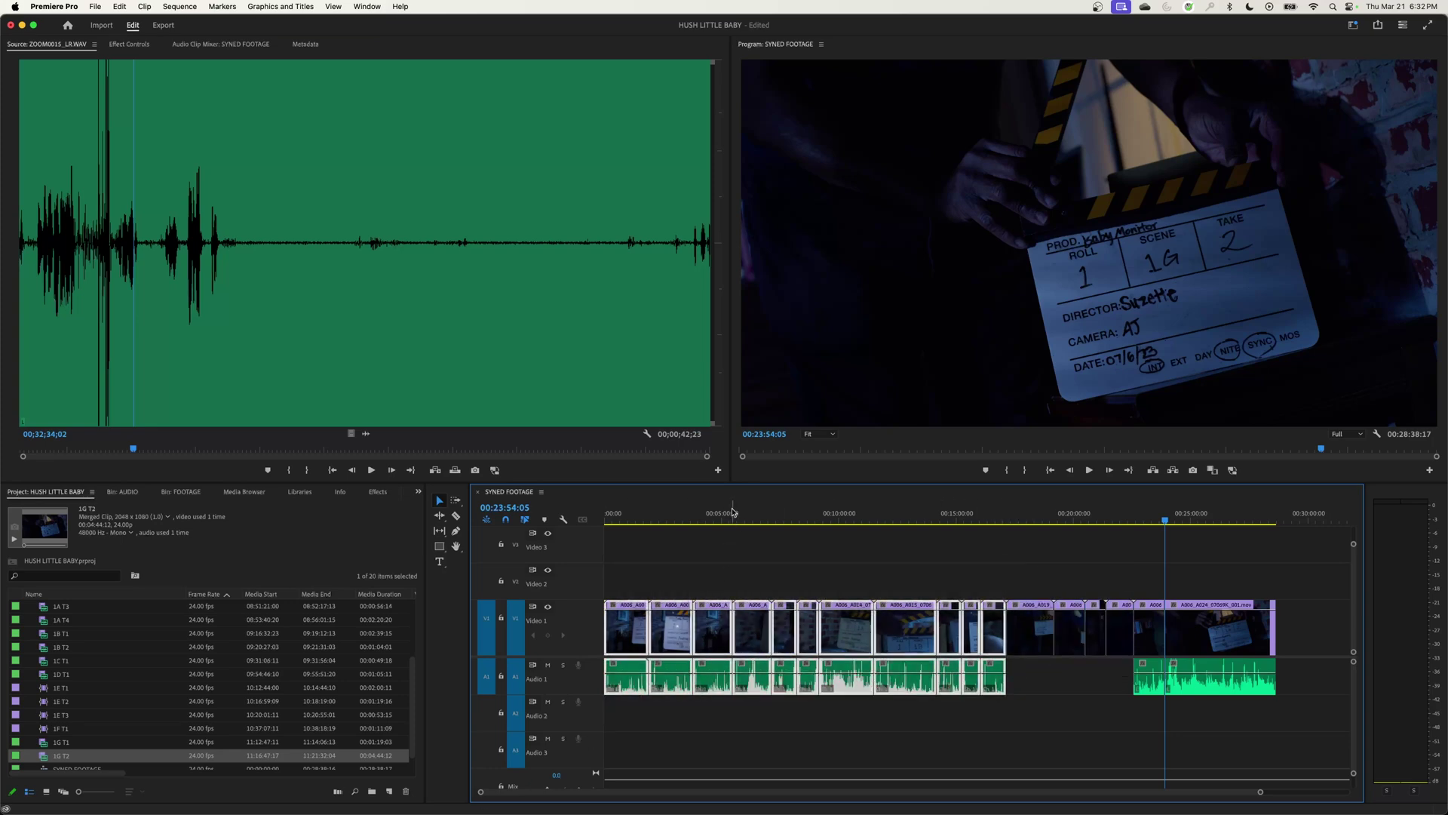
pyautogui.click(706, 549)
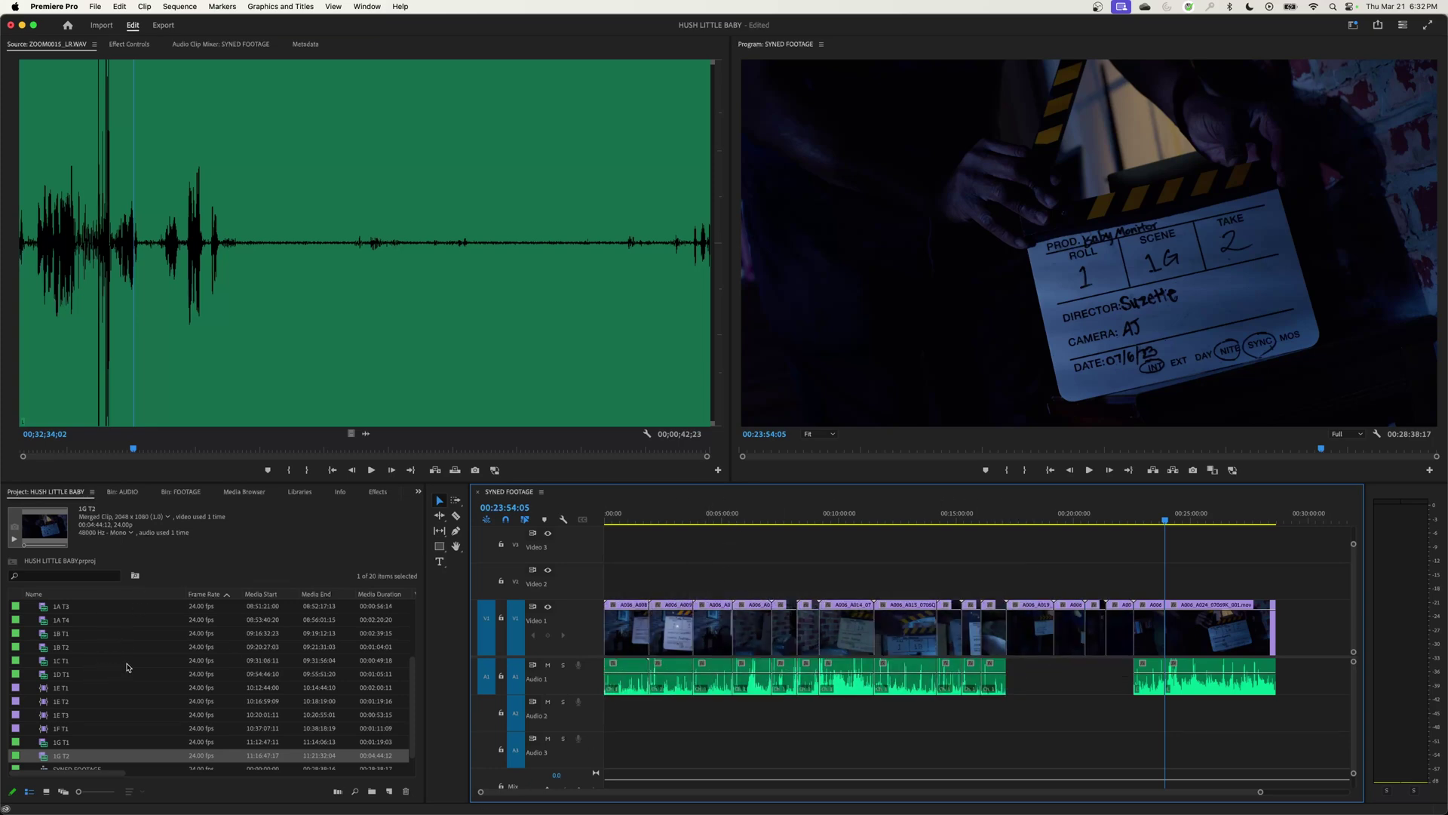
# Step: Maximize the project panel, gather the clips 1 T1 through 1G T2 into a new bin named SCENE 01 EDIT and collapse it
pyautogui.press('`')
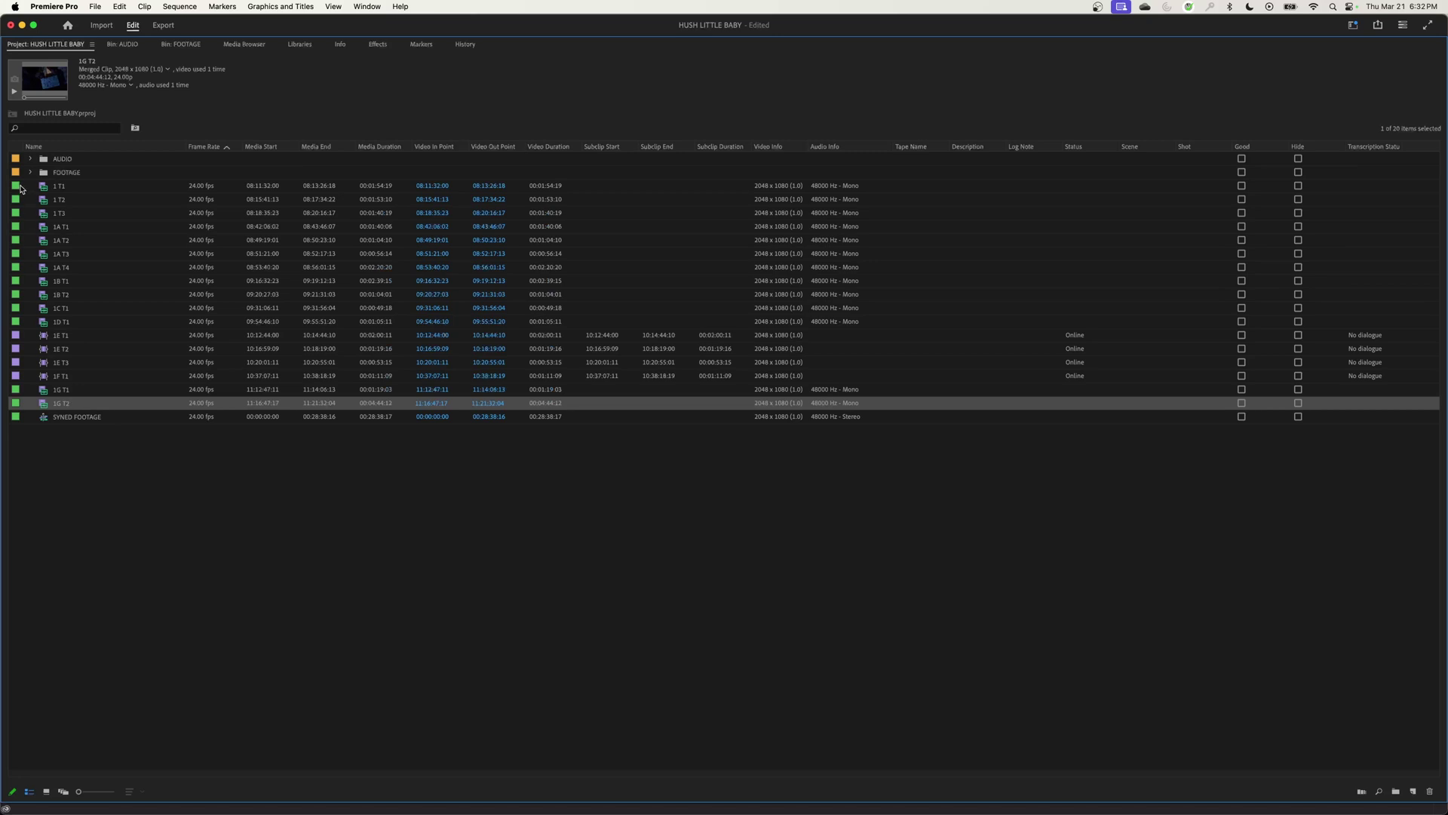
pyautogui.keyDown('shift'); pyautogui.click(43, 187); pyautogui.keyUp('shift')
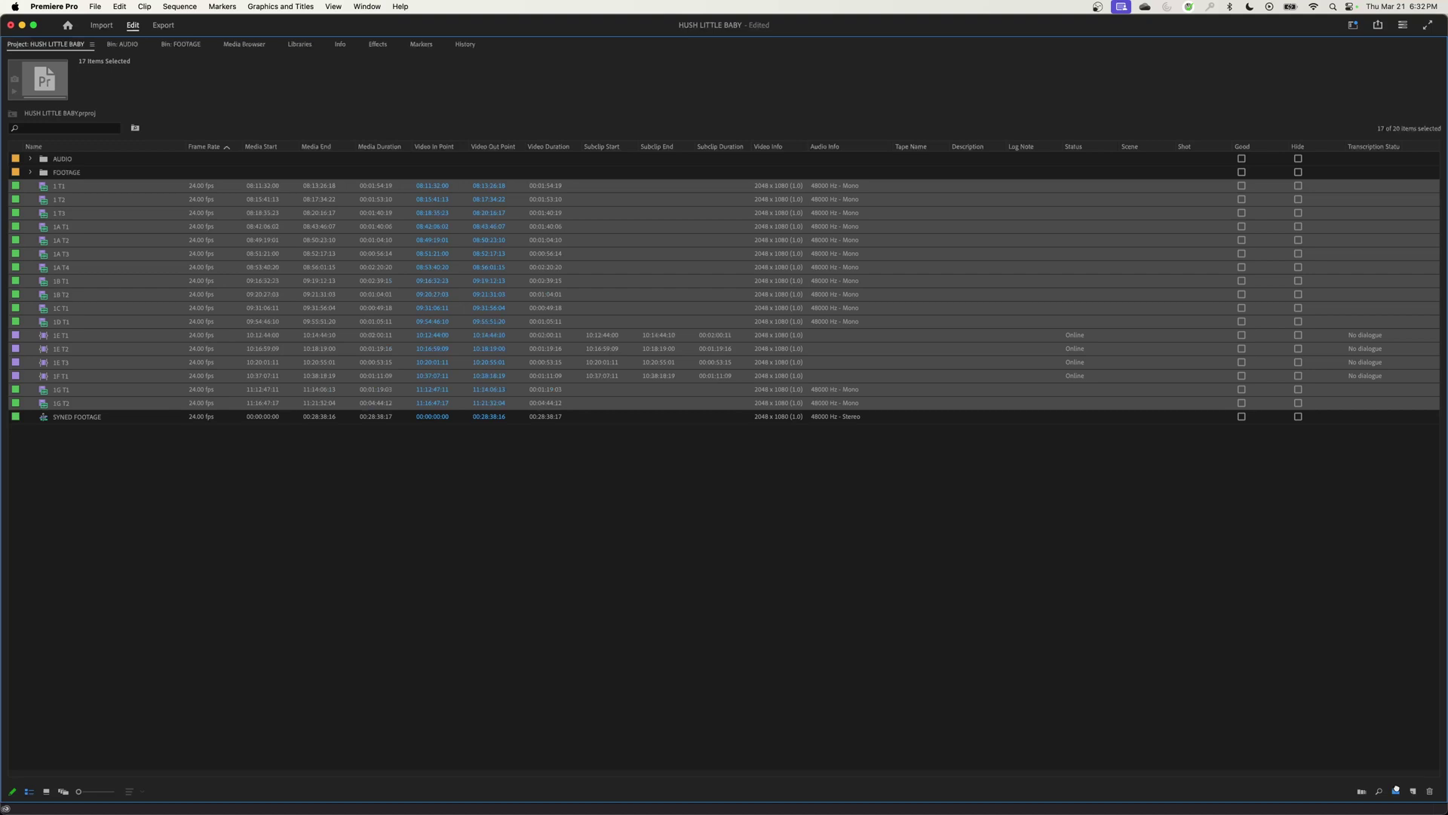
pyautogui.click(1396, 790)
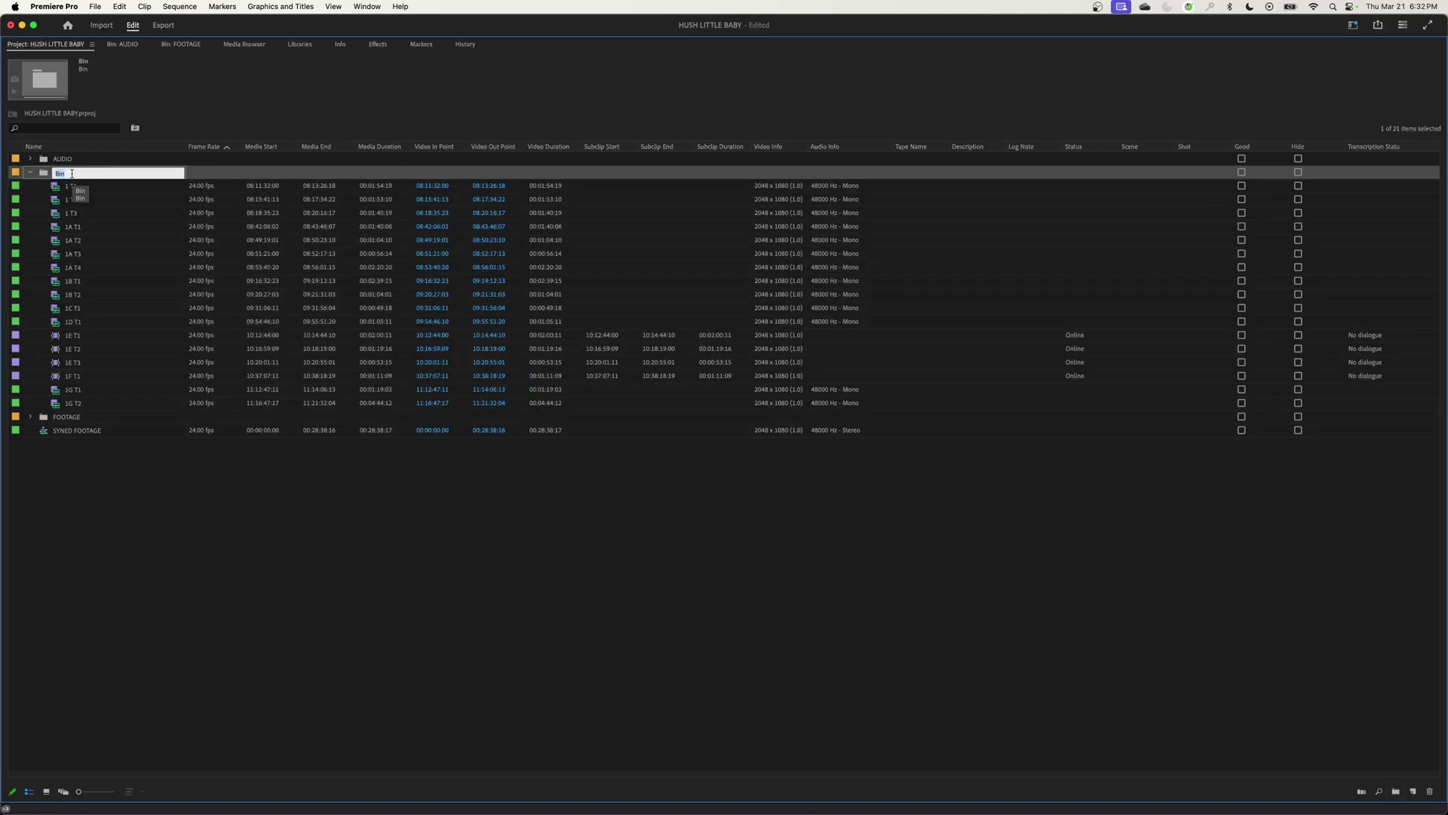
pyautogui.write('SCENE 01 EDIT')
pyautogui.press('Tab')
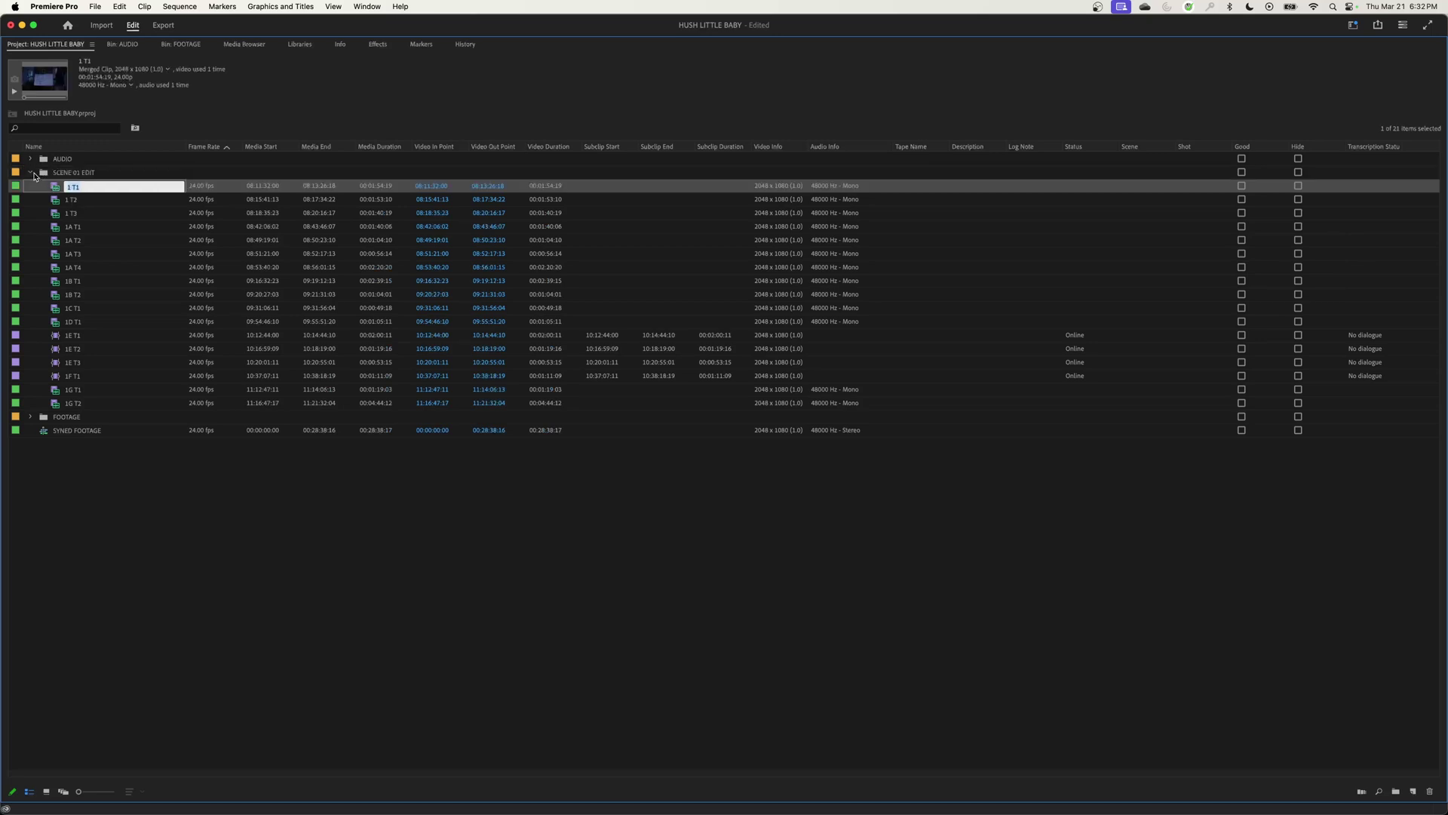
pyautogui.click(32, 173)
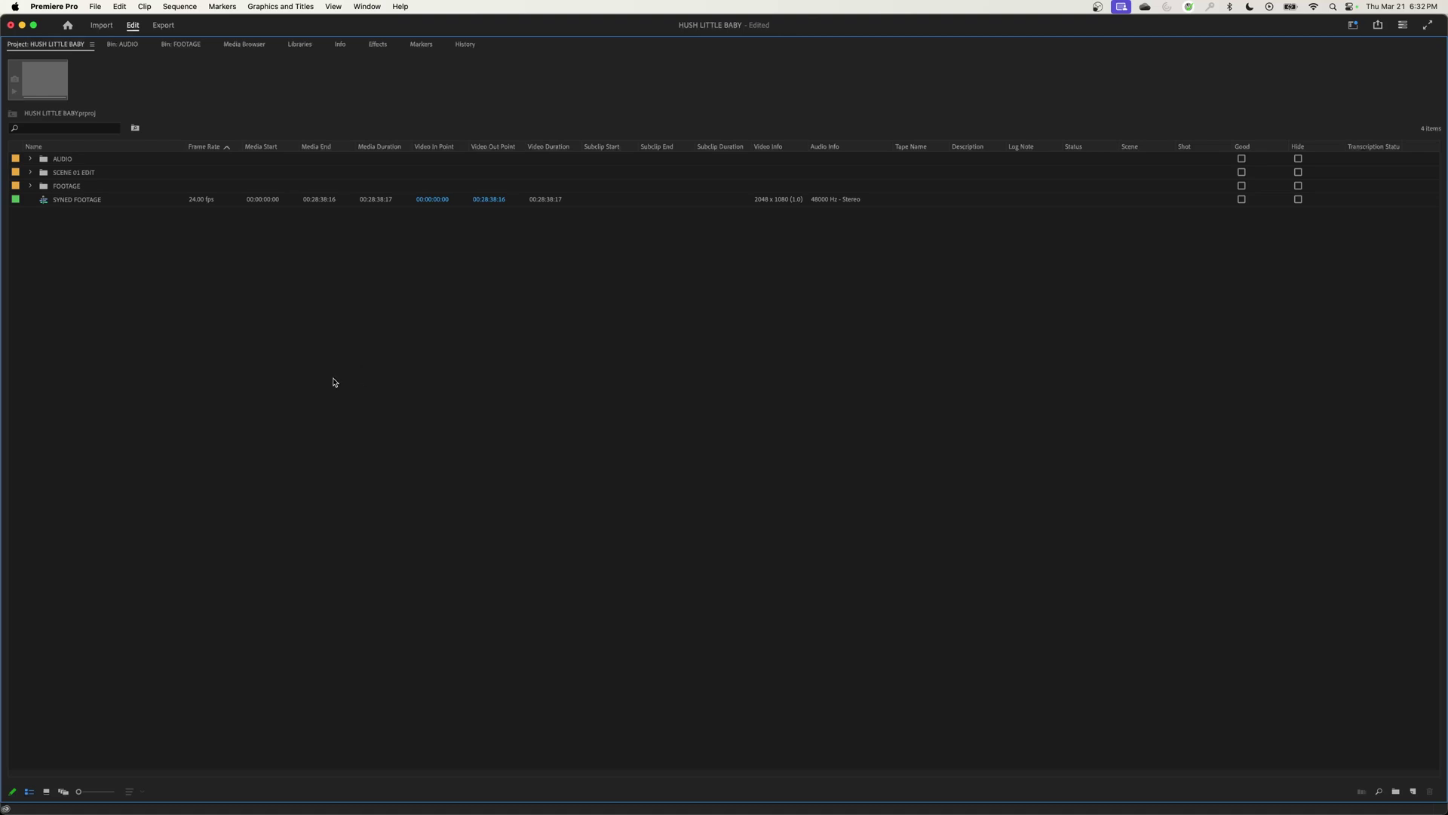
pyautogui.click(66, 173)
pyautogui.click(70, 239)
pyautogui.click(31, 173)
pyautogui.click(30, 173)
# Step: Correct the SYNED FOOTAGE sequence name to SYNCED FOOTAGE
pyautogui.click(57, 201)
pyautogui.click(58, 201)
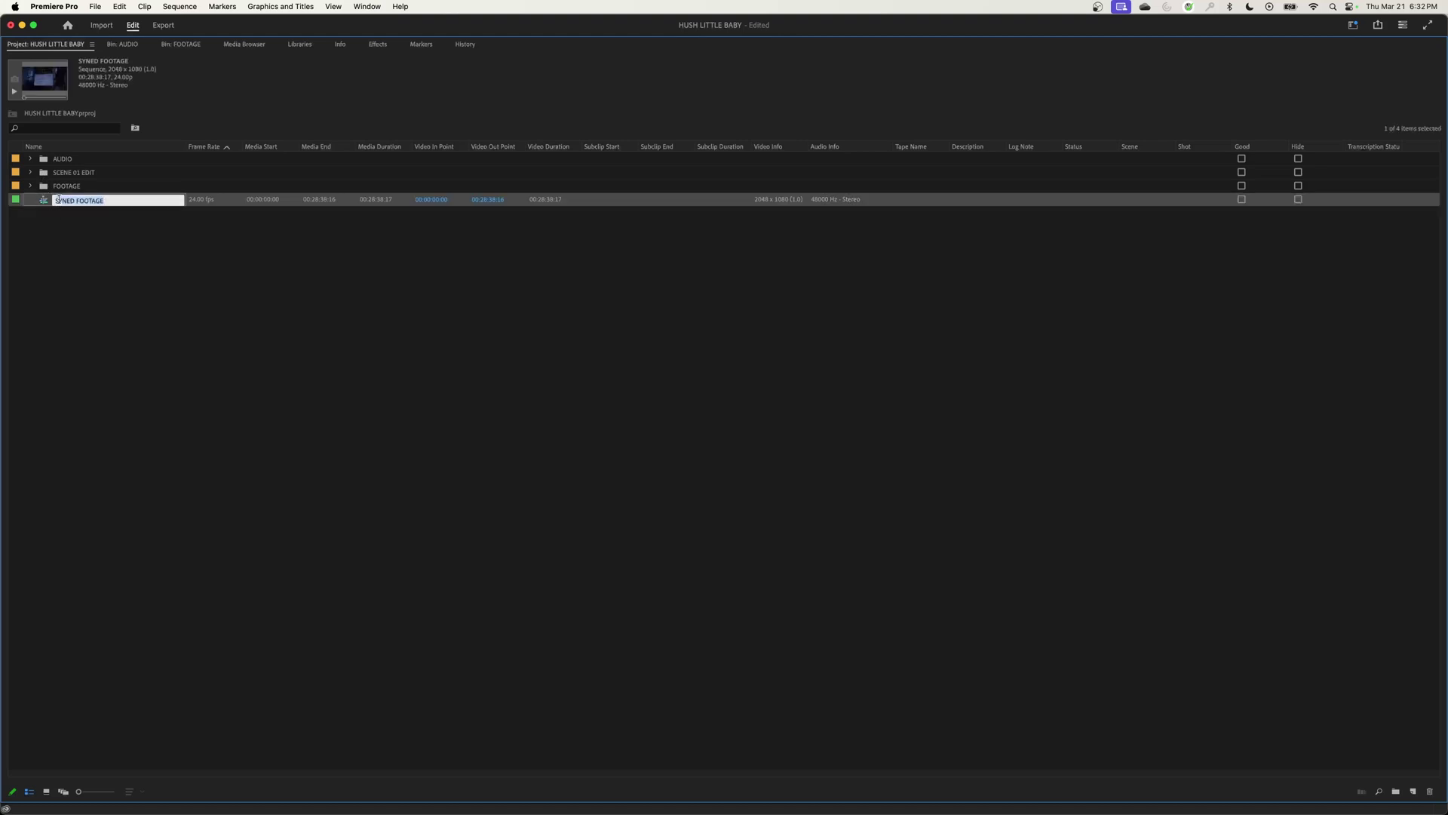
pyautogui.click(64, 200)
pyautogui.write('C')
pyautogui.click(84, 223)
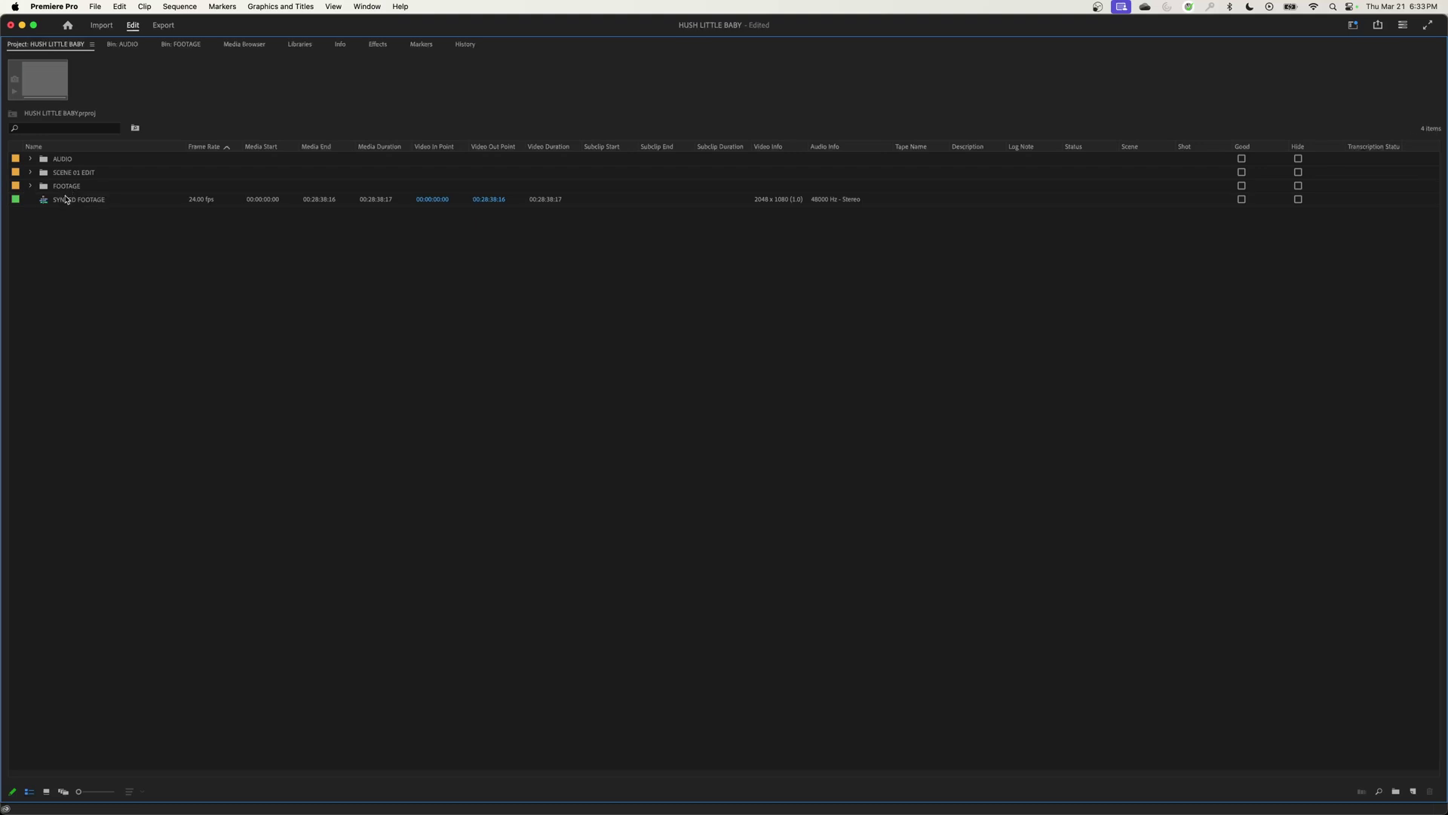
# Step: Group the AUDIO and FOOTAGE bins and the SYNCED FOOTAGE sequence into a new bin named MISC
pyautogui.click(66, 199)
pyautogui.keyDown('shift'); pyautogui.click(66, 185); pyautogui.keyUp('shift')
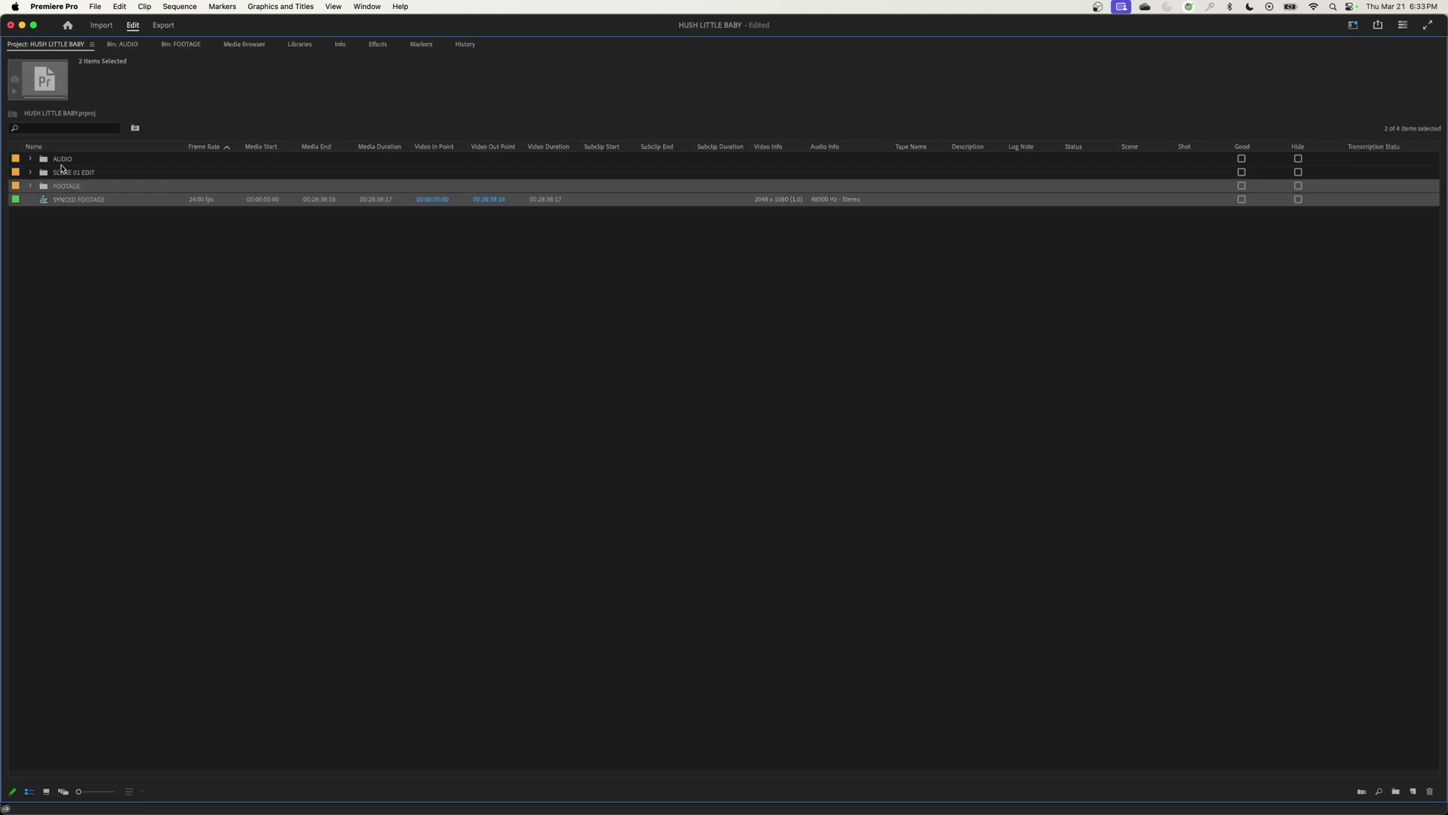
pyautogui.keyDown('super'); pyautogui.click(61, 162); pyautogui.keyUp('super')
pyautogui.rightClick(61, 161)
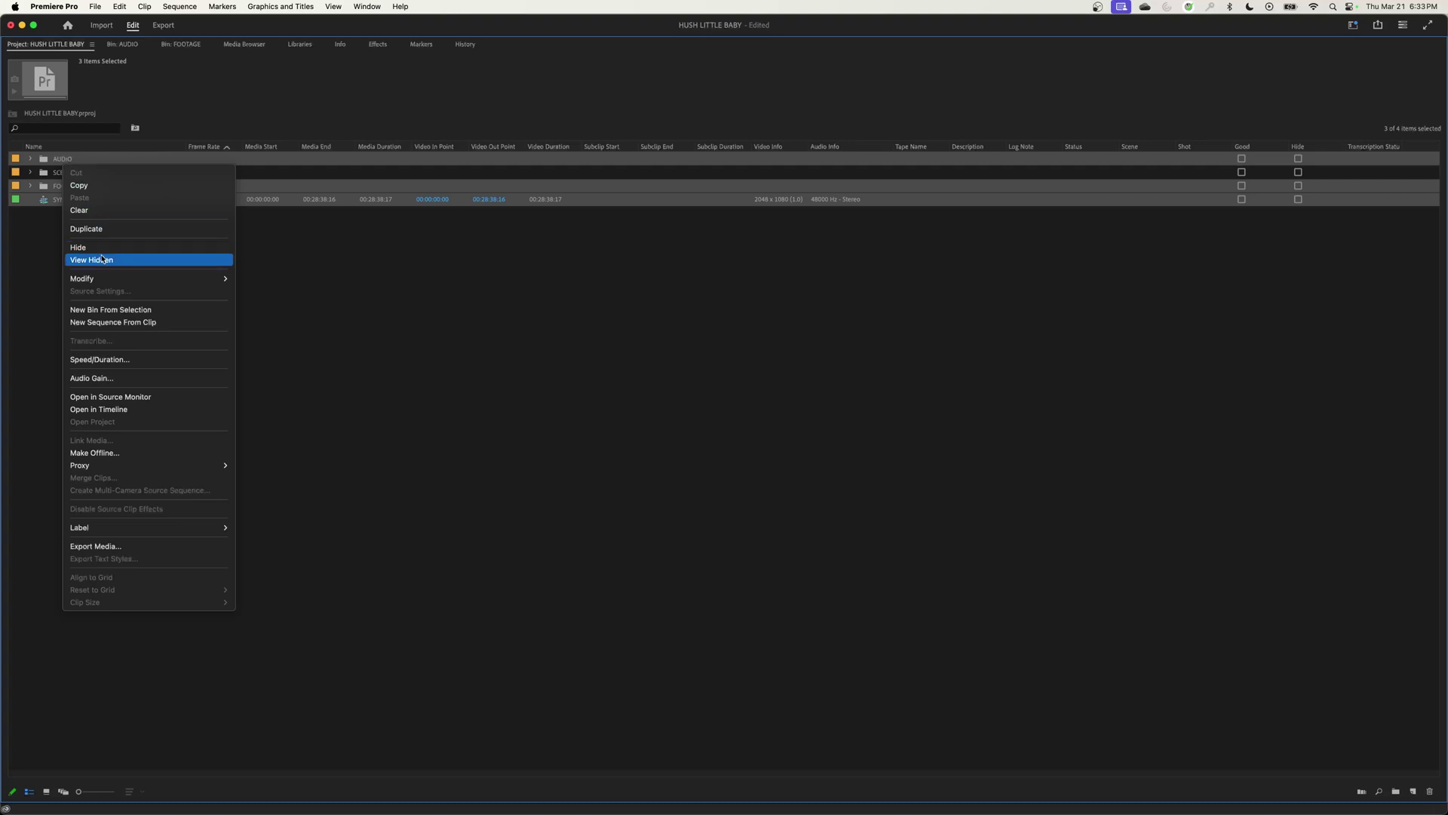
pyautogui.click(113, 314)
pyautogui.write('MISC')
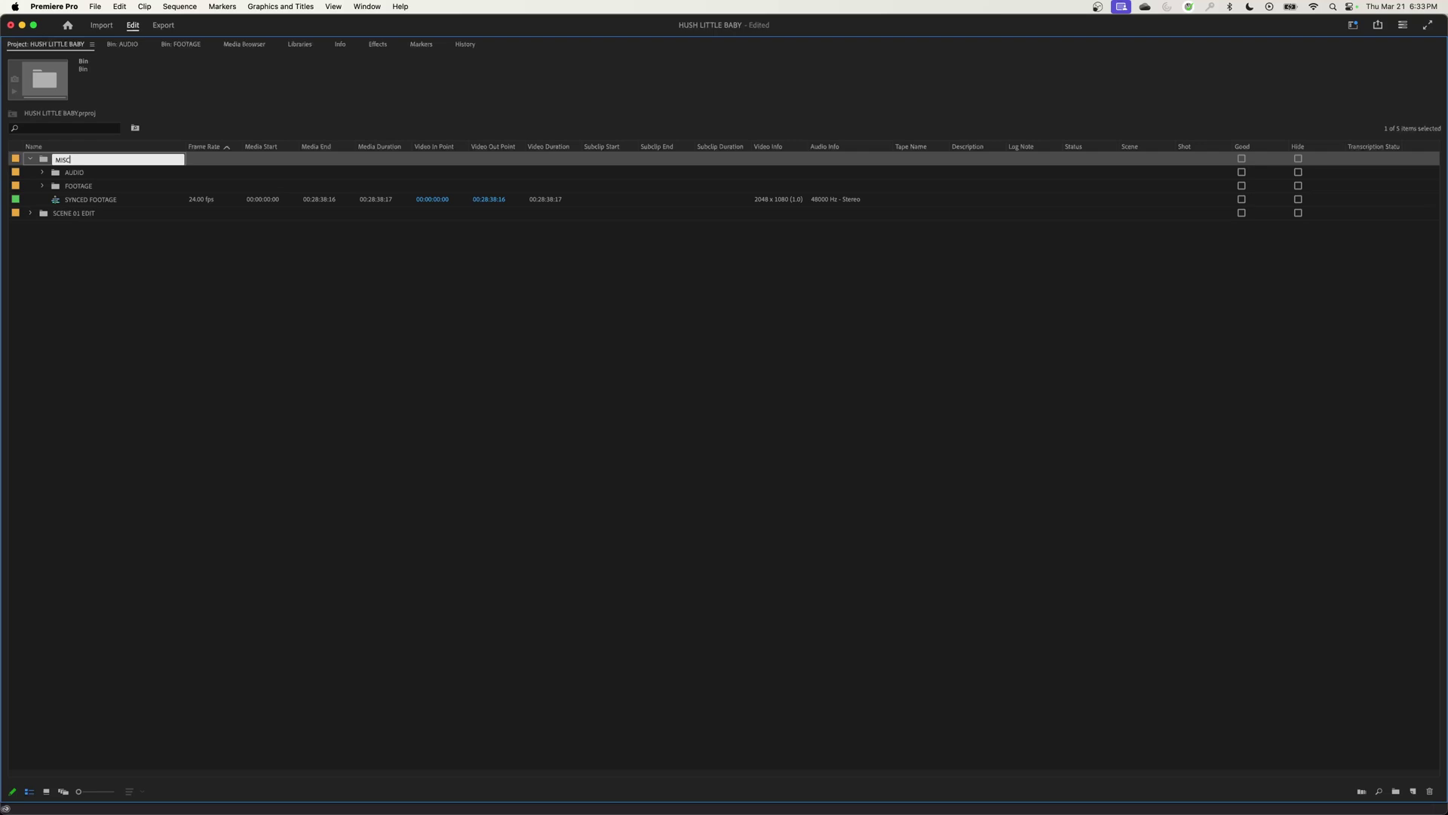
pyautogui.press('Tab')
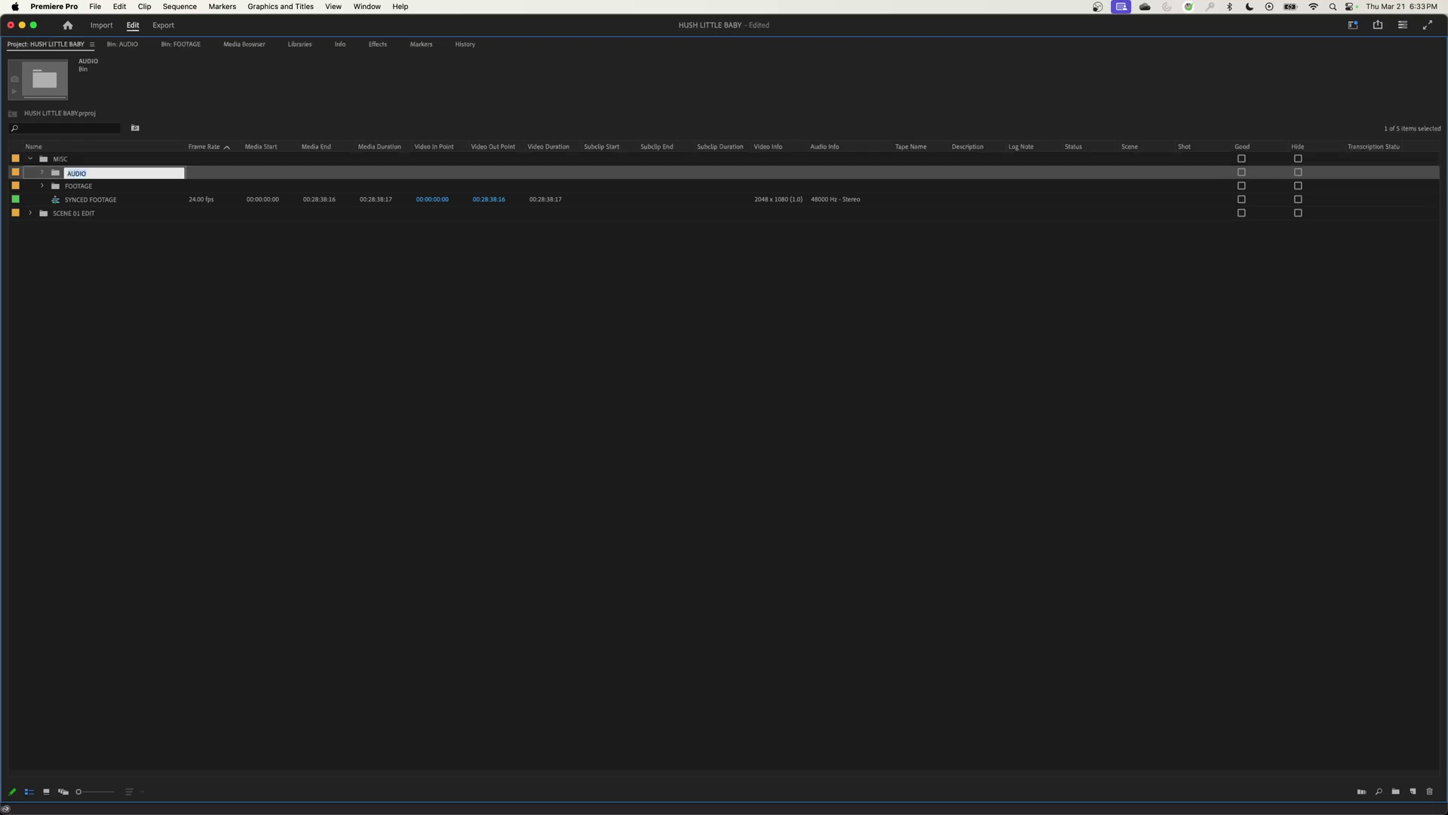
# Step: Collapse the MISC bin, restore the project panel to normal size and close the SYNCED FOOTAGE sequence in the timeline
pyautogui.click(31, 159)
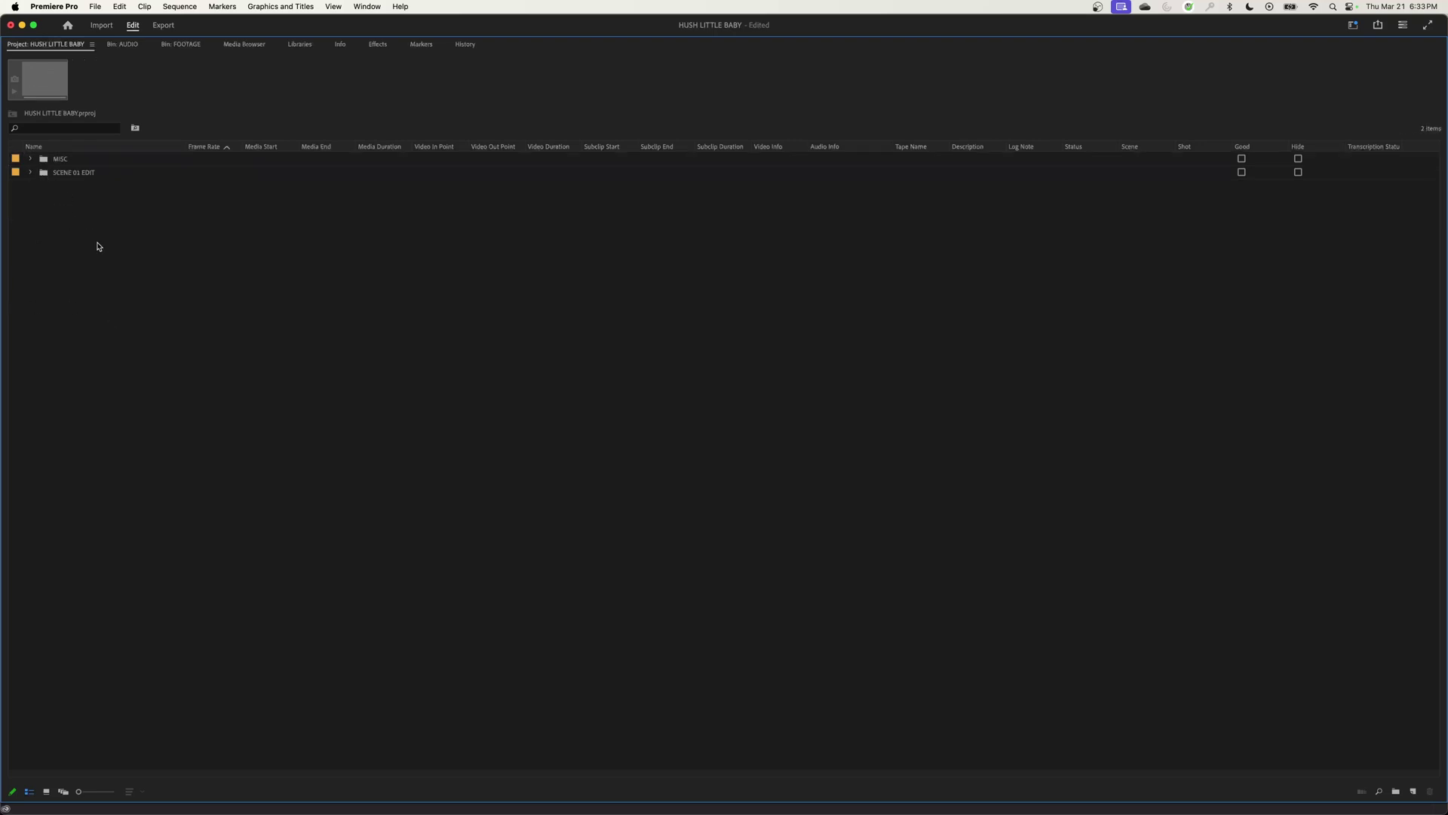
pyautogui.press('`')
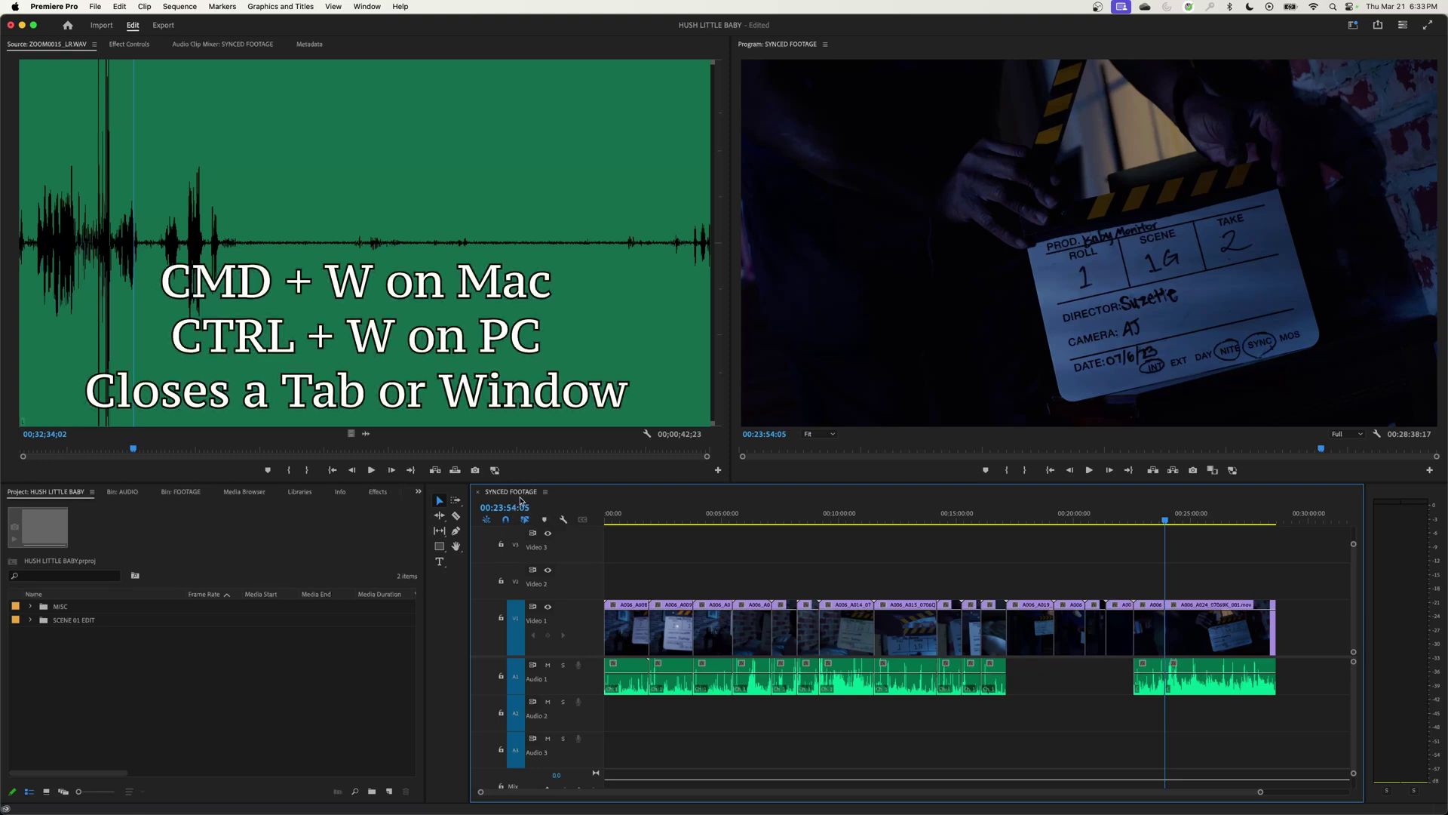
pyautogui.press('super+w')
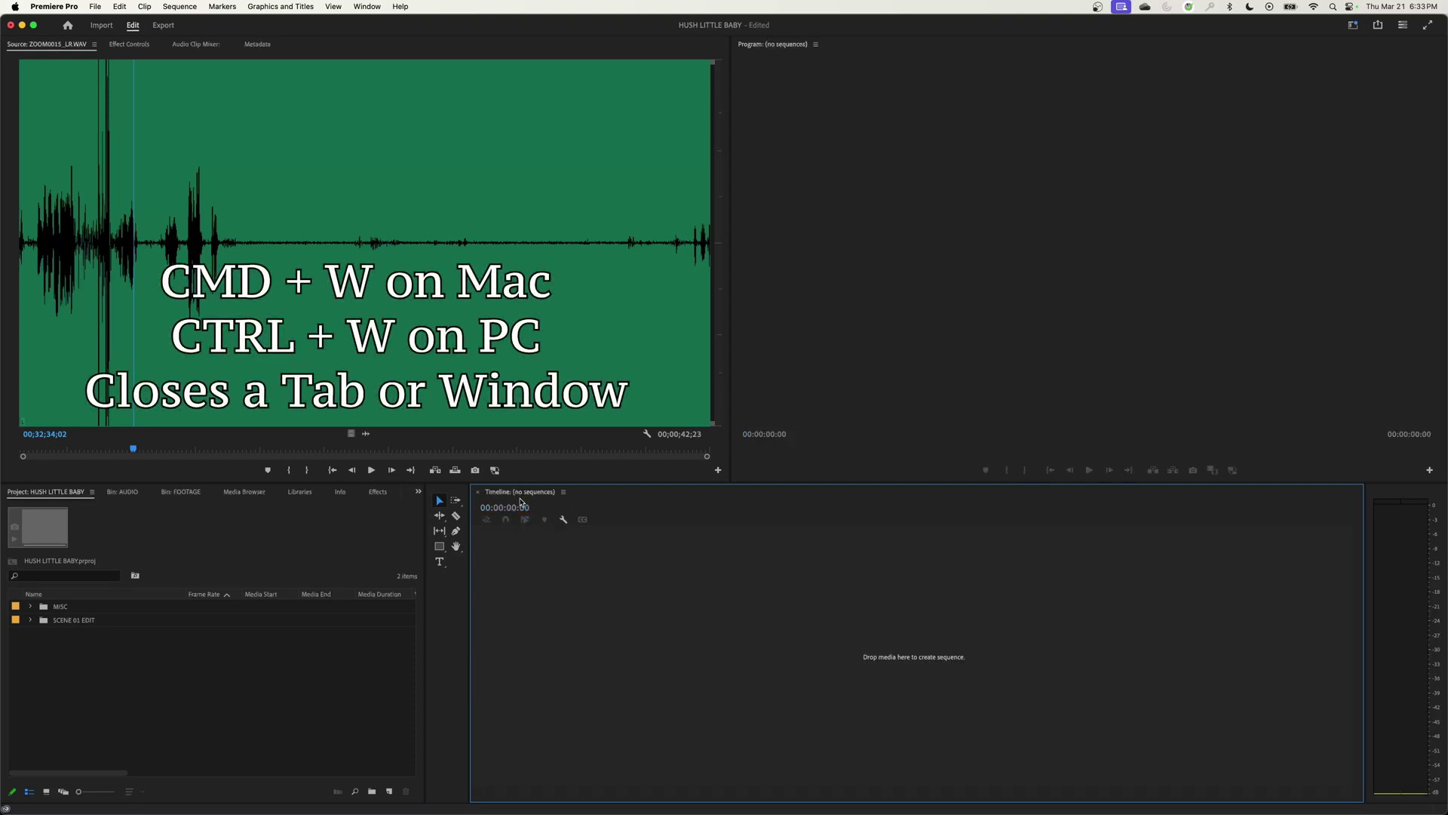
# Step: Create a sequence from the 1 T1 clip in SCENE 01 EDIT, move it out to the project root and collapse the bin
pyautogui.click(30, 620)
pyautogui.click(51, 635)
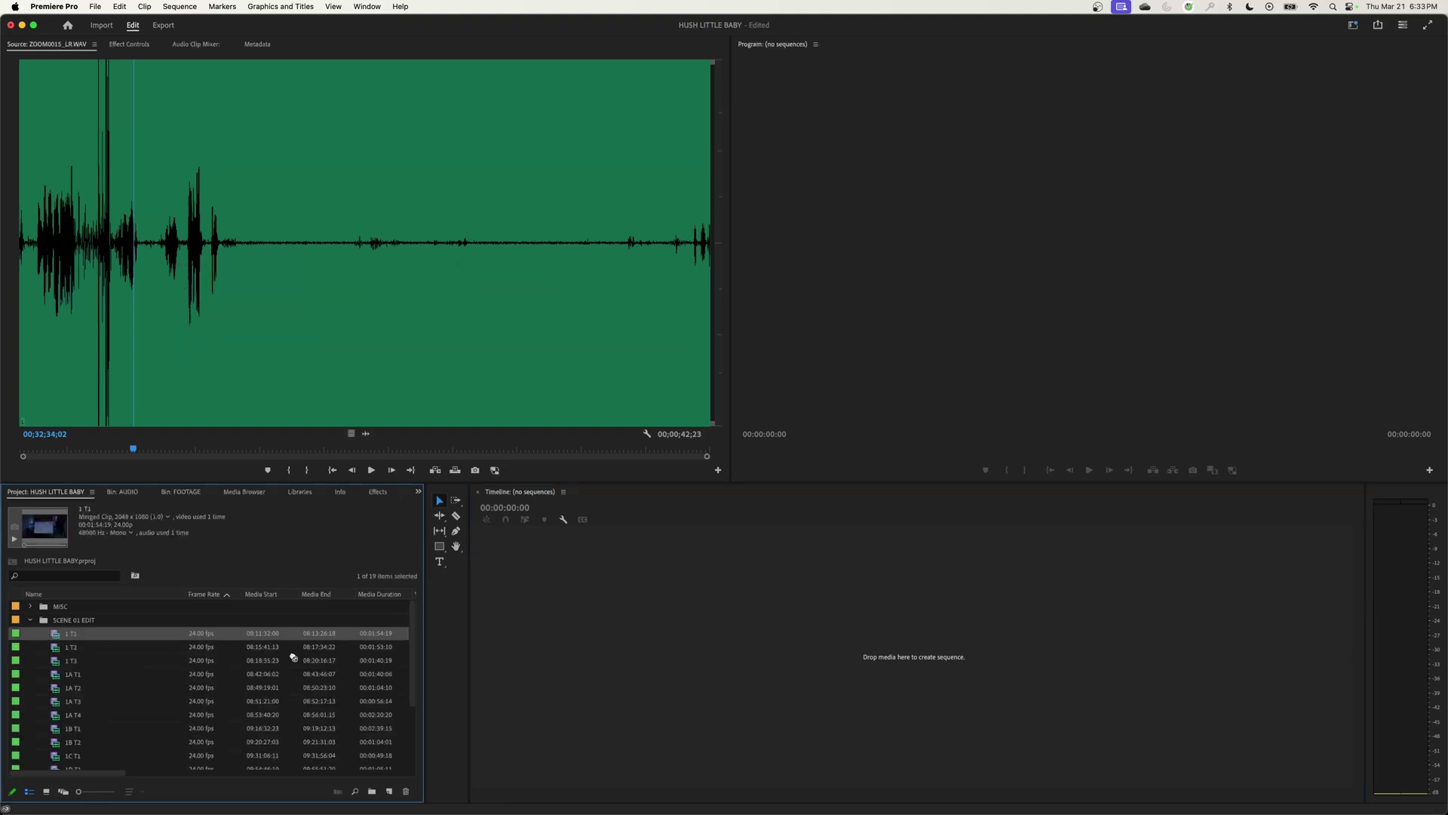
pyautogui.moveTo(293, 657); pyautogui.dragTo(585, 624)
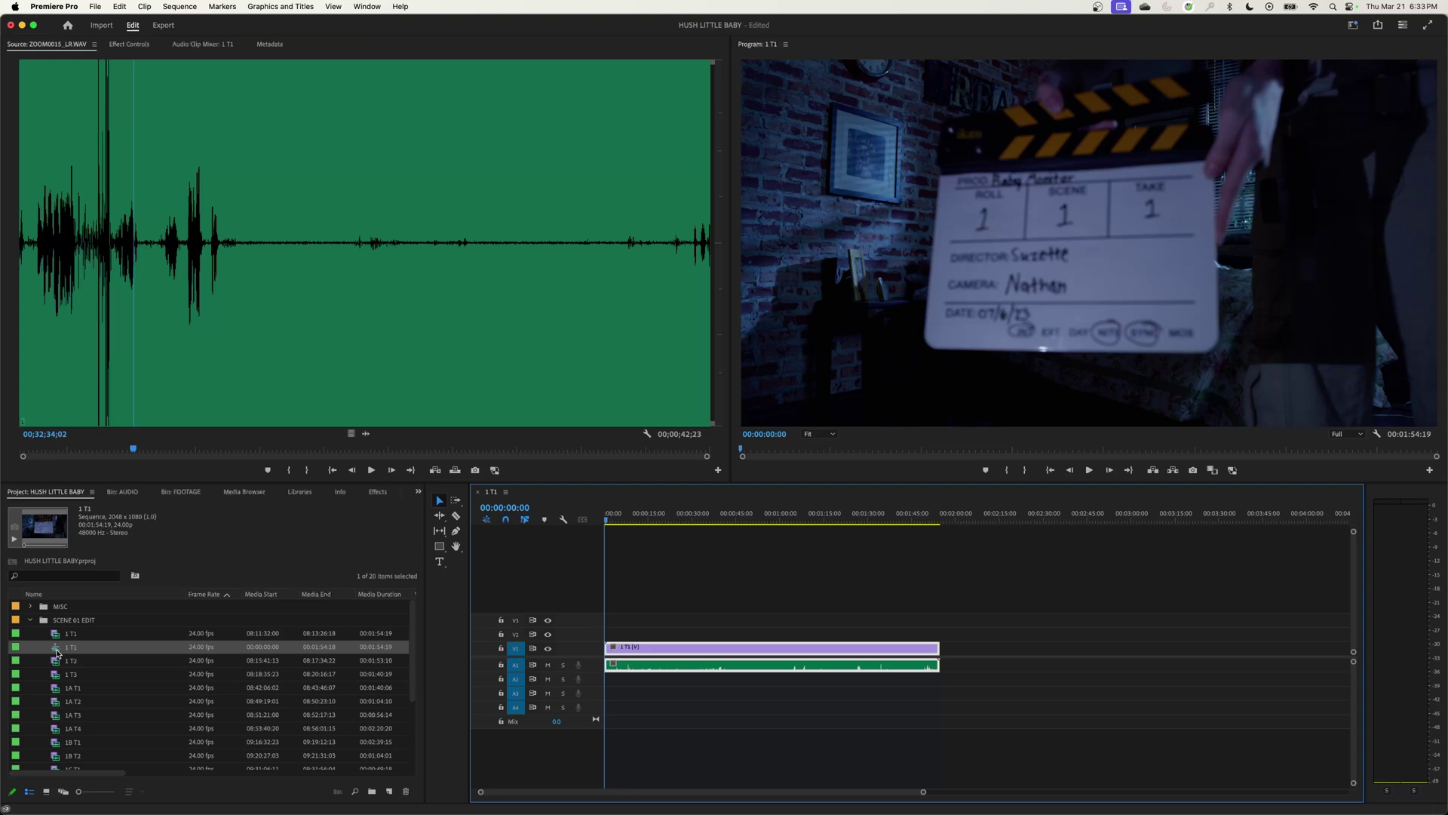
pyautogui.click(37, 648)
pyautogui.click(30, 619)
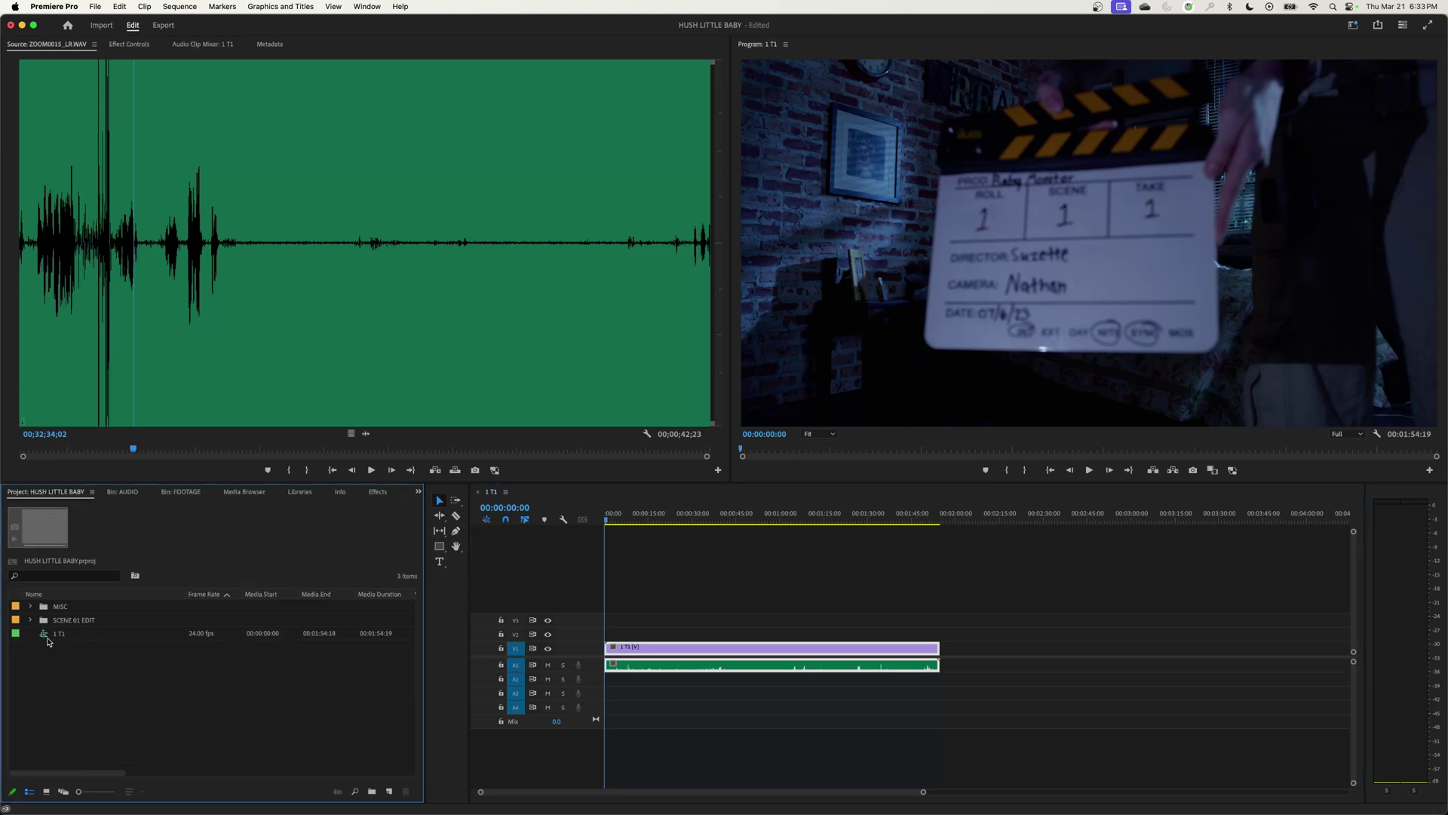
# Step: Rename the 1 T1 sequence to HUSH LITTLE BABY FINAL EDIT and delete its clip from the timeline
pyautogui.click(60, 635)
pyautogui.click(63, 636)
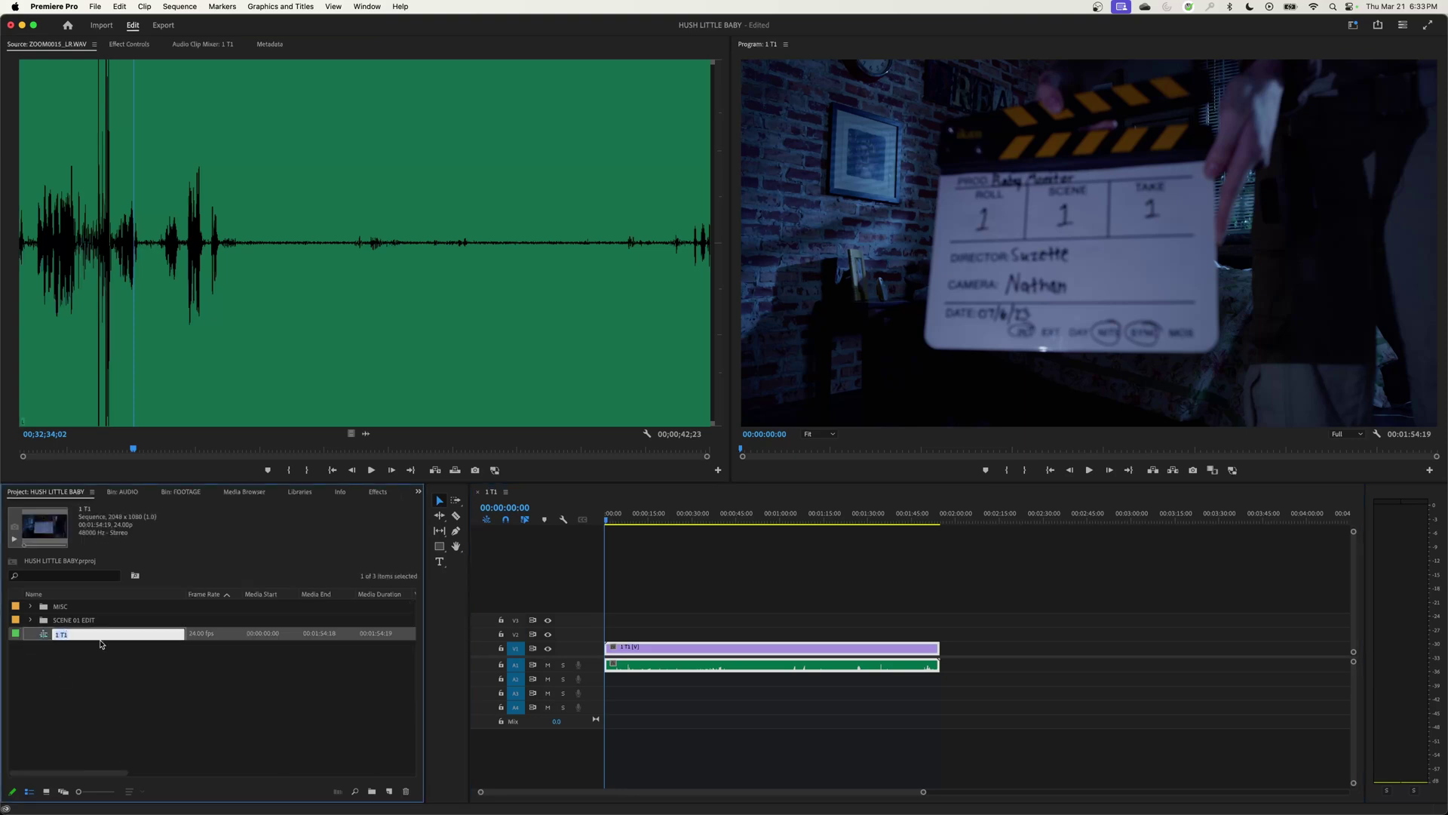
pyautogui.write('HUSH LITTLE BABY FINAL EDIT')
pyautogui.press('Return')
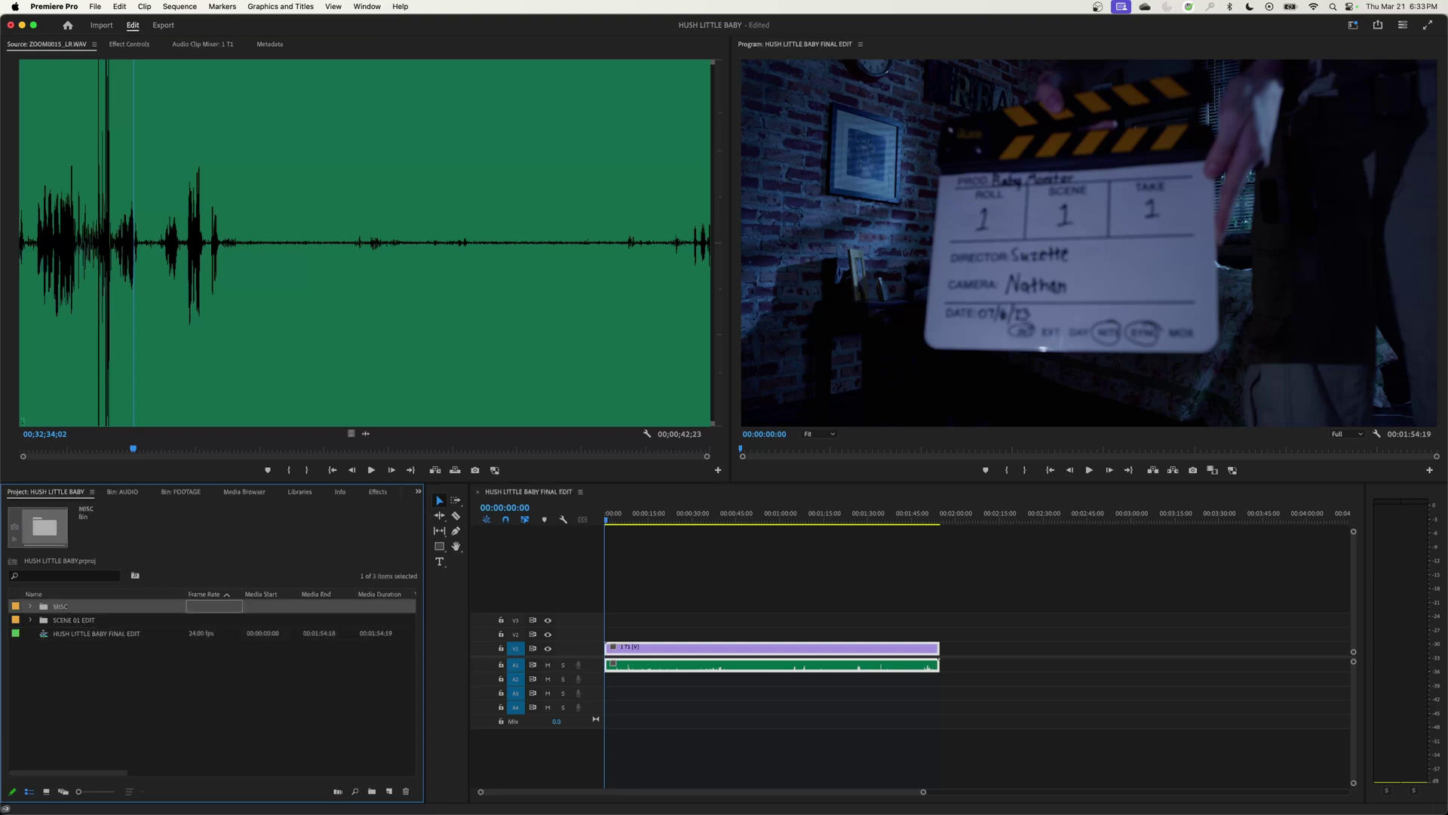
pyautogui.moveTo(714, 598); pyautogui.dragTo(689, 720)
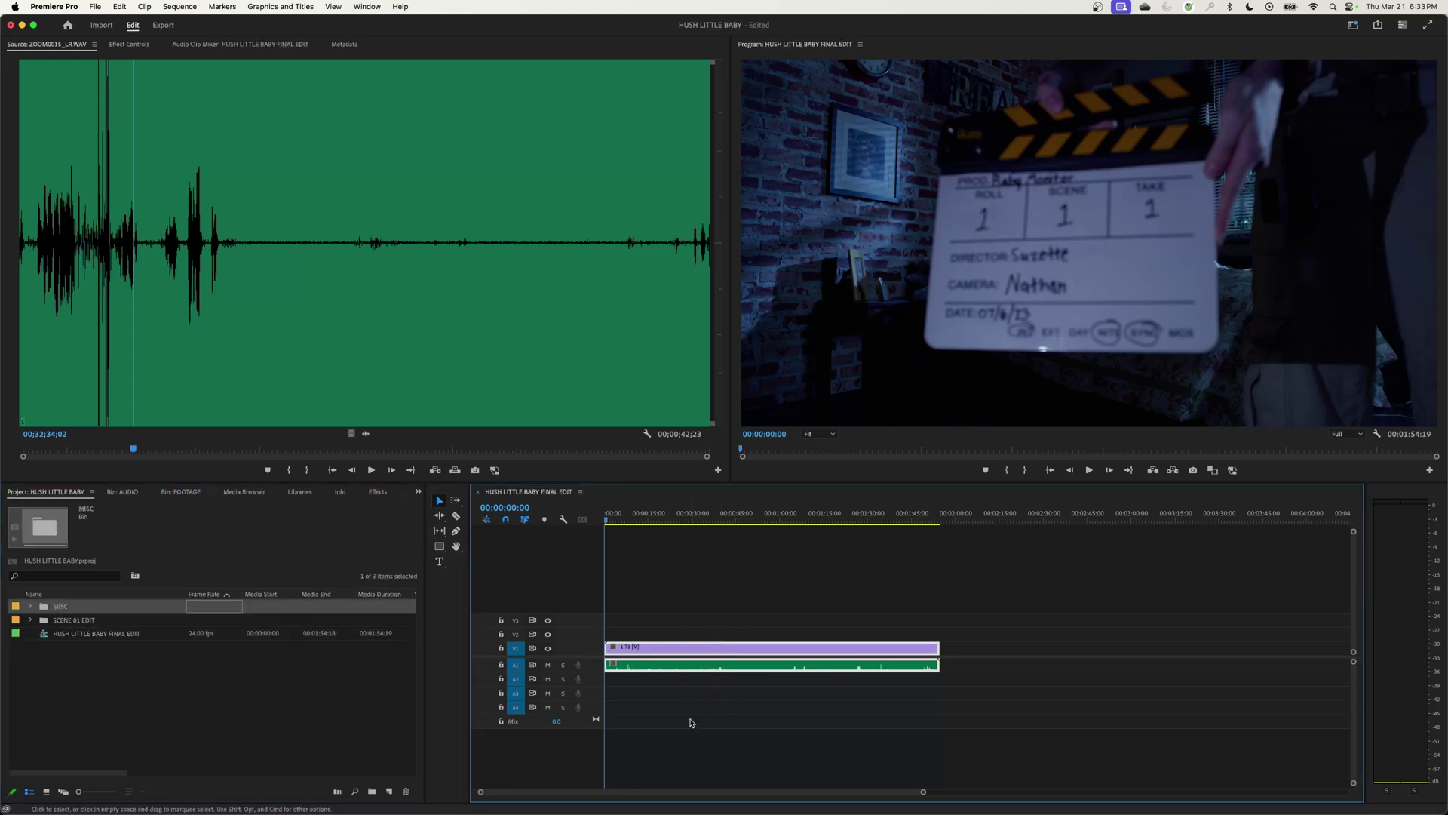
pyautogui.press('Delete')
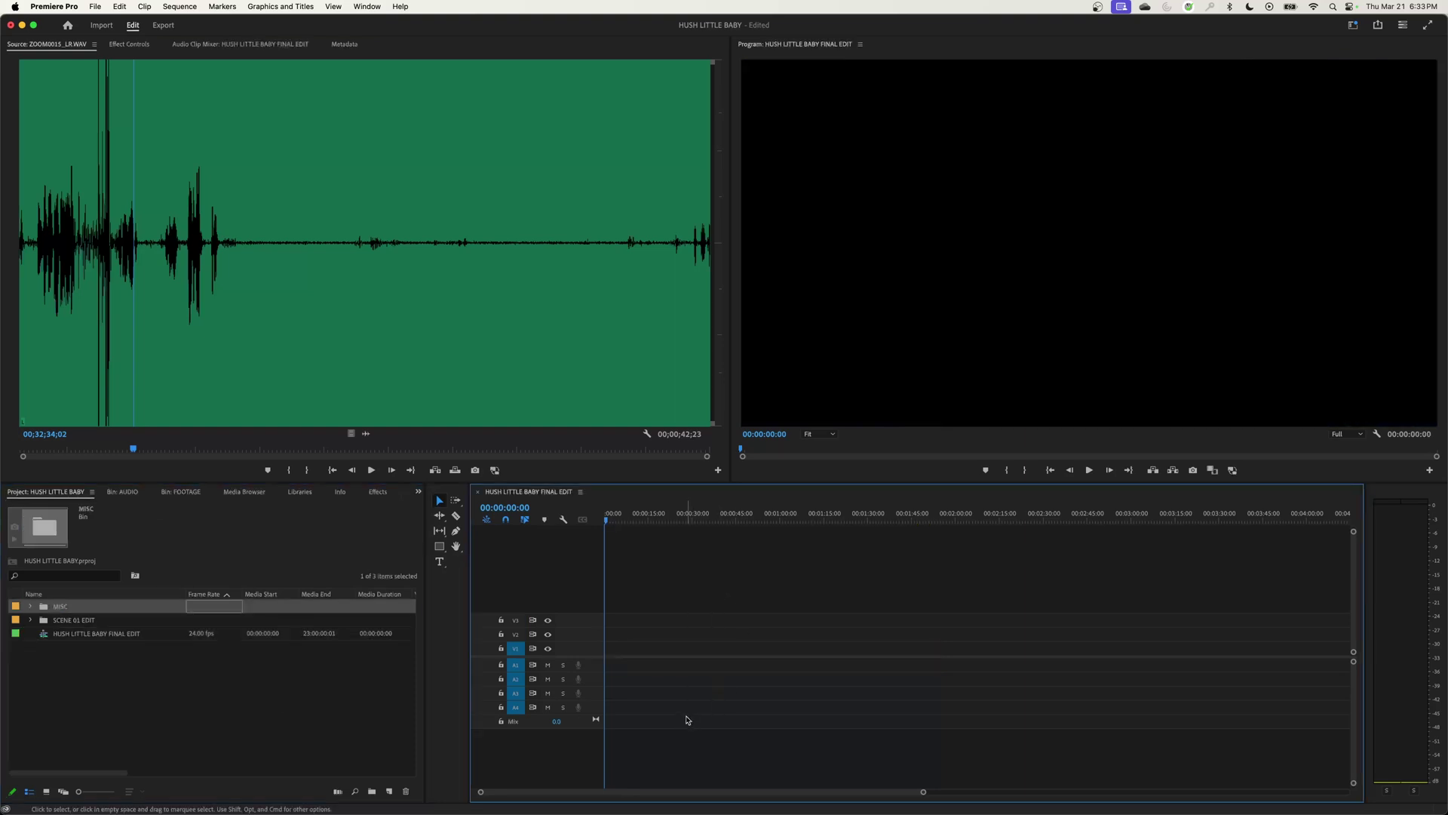
# Step: Open the SCENE 01 EDIT bin, show its clips as enlarged thumbnails and view them briefly in a maximized panel
pyautogui.click(45, 622)
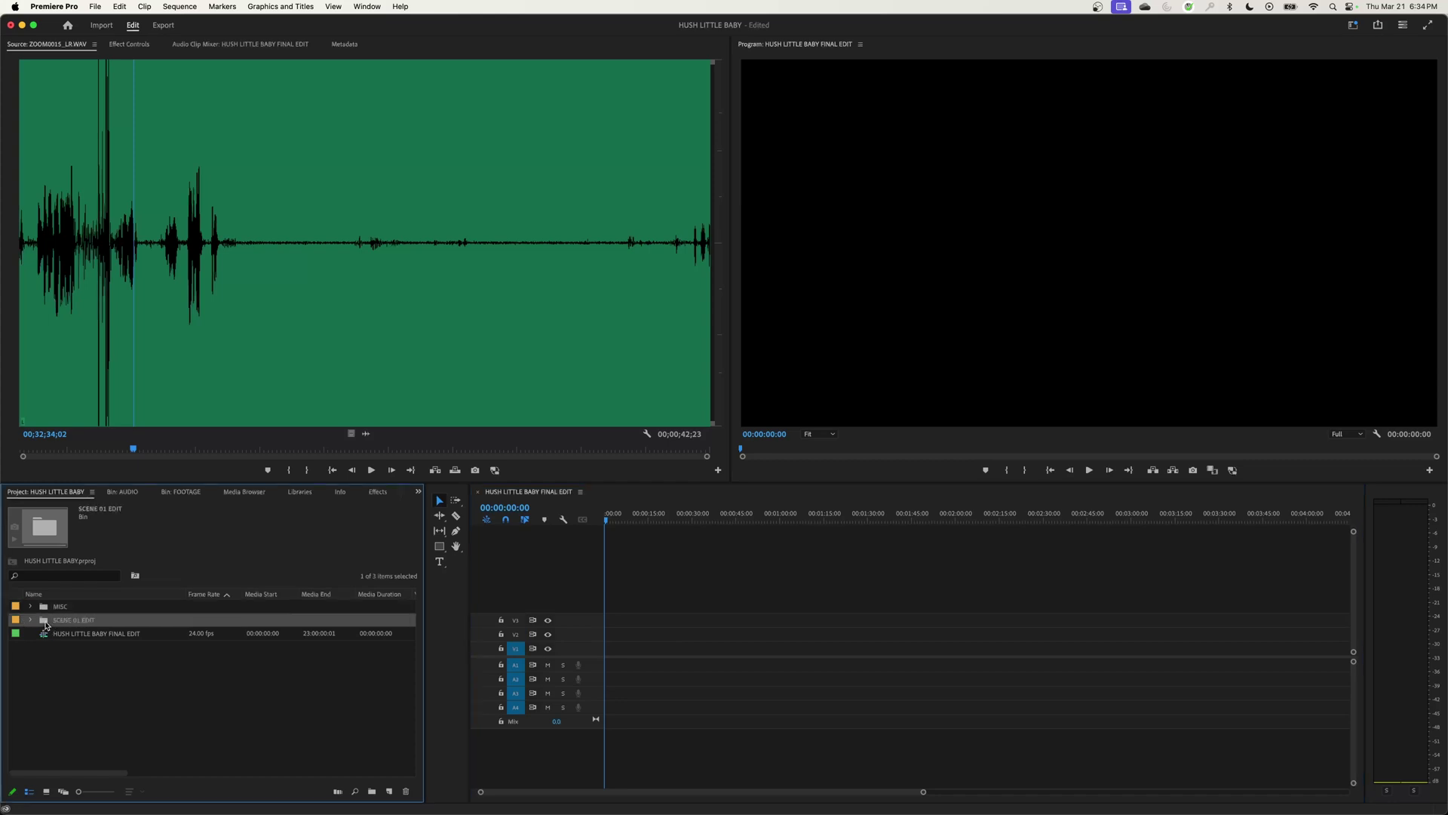
pyautogui.doubleClick(45, 625)
pyautogui.click(46, 791)
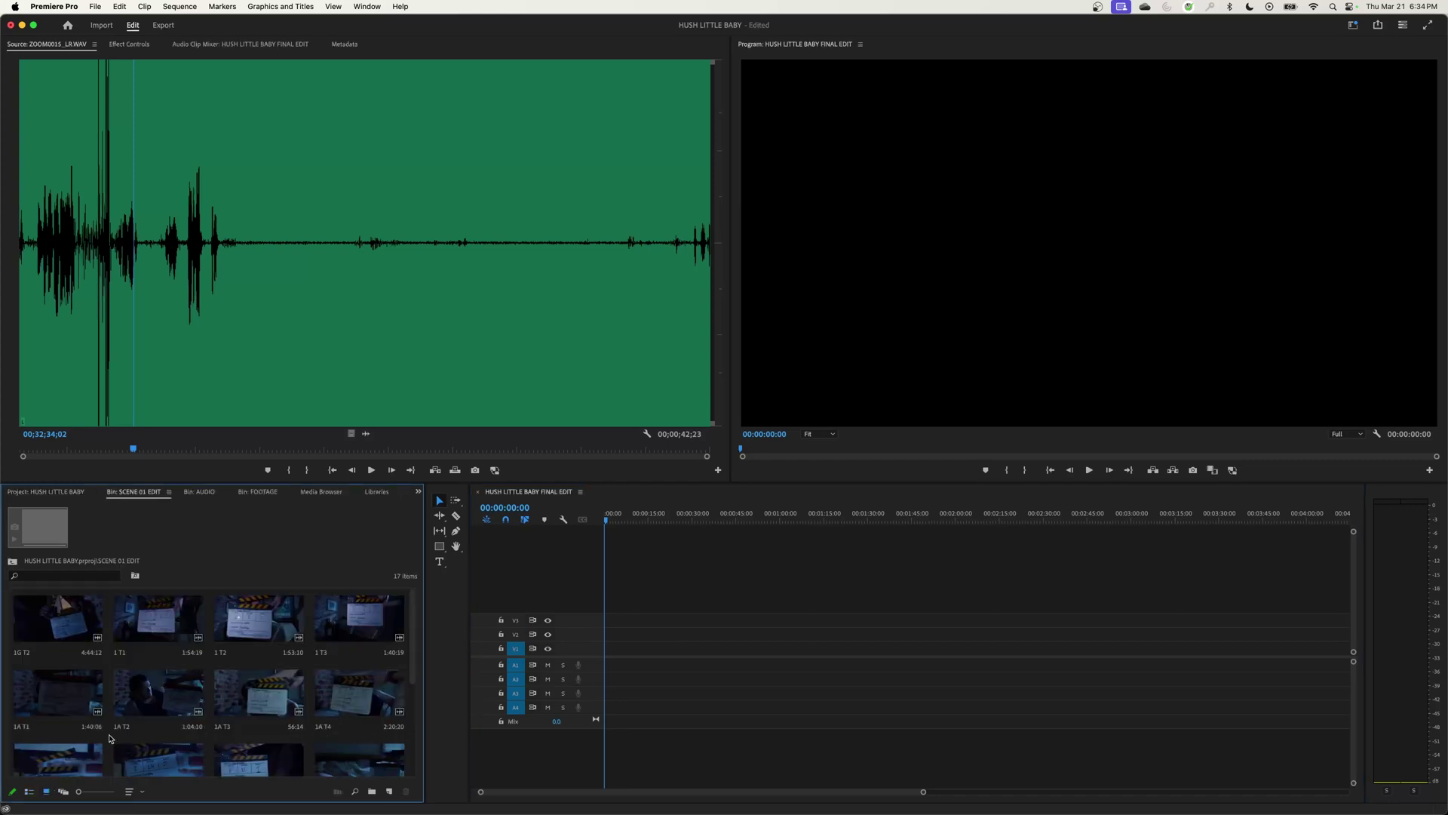
pyautogui.press('`')
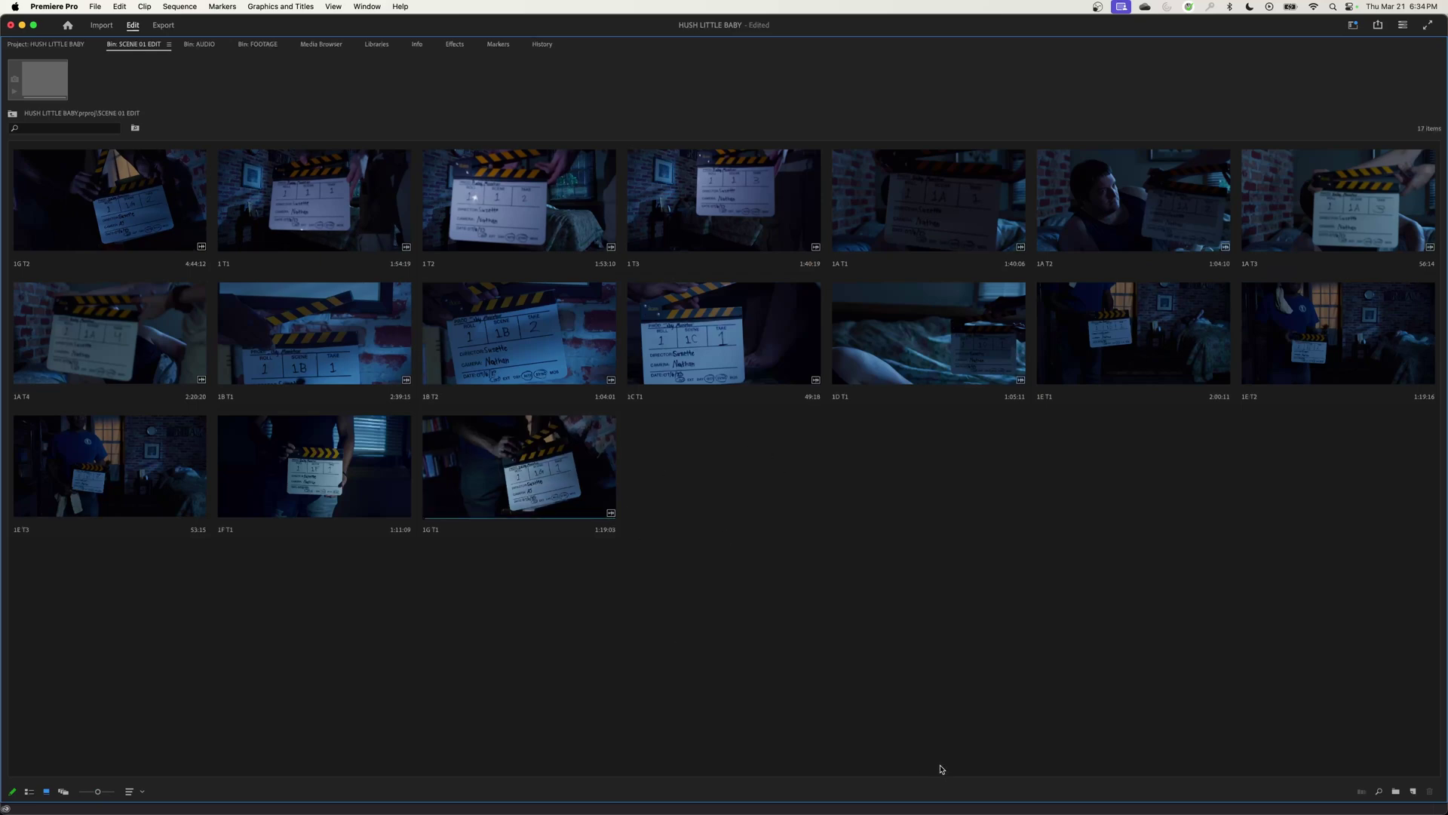
pyautogui.press('`')
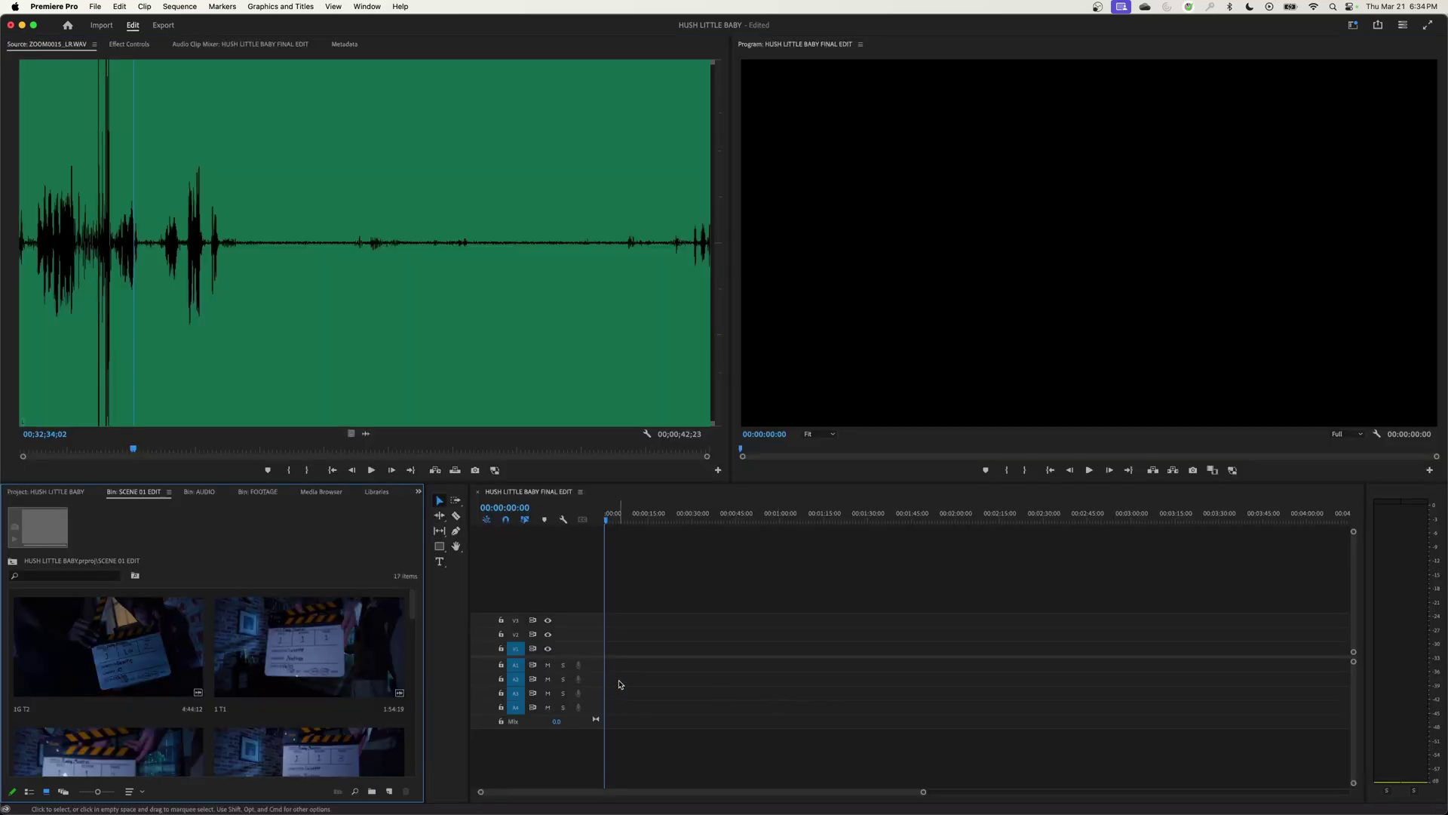